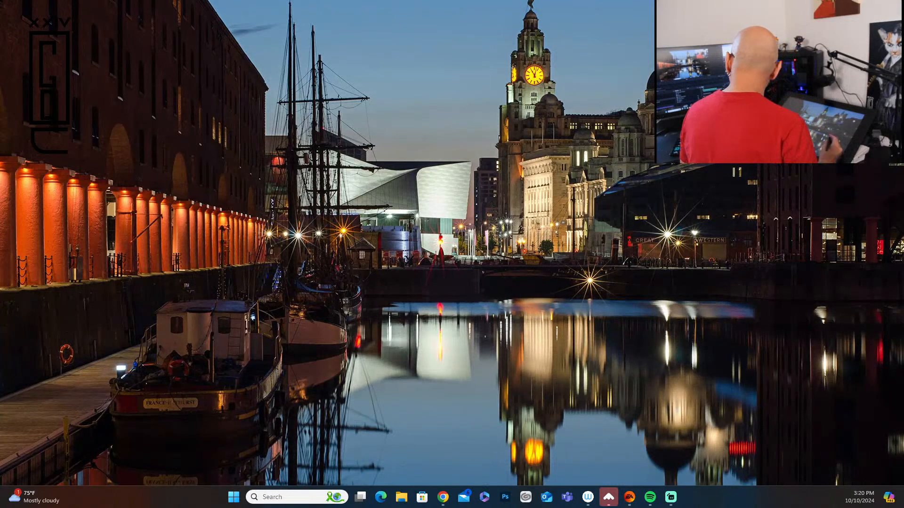
Switch to Clip Studio Paint and hide and reshow Layer 5, Layer 7 and Layer 6 to examine their parts of the cat painting
left_click(529, 492)
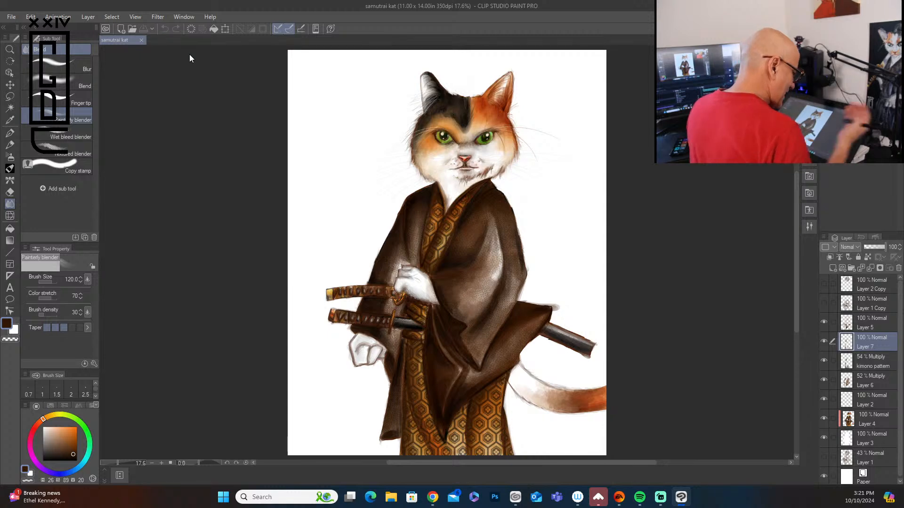
left_click(823, 322)
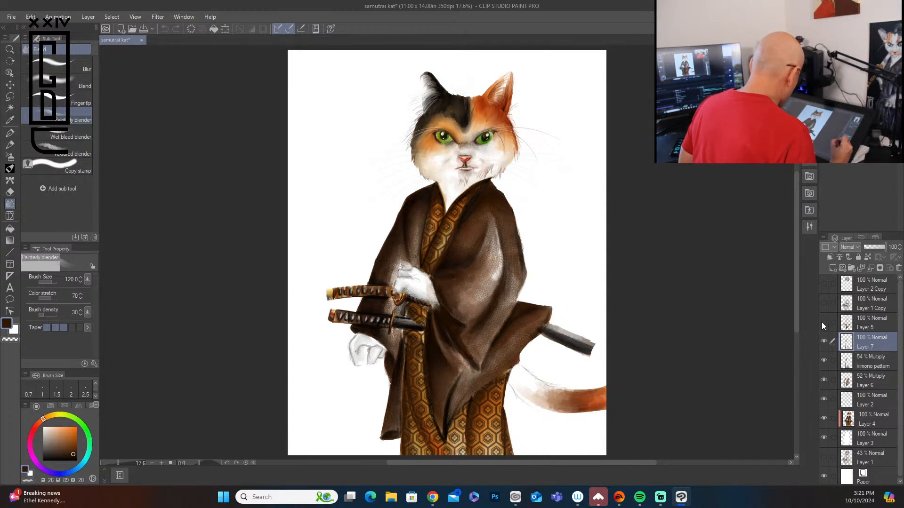
left_click(823, 323)
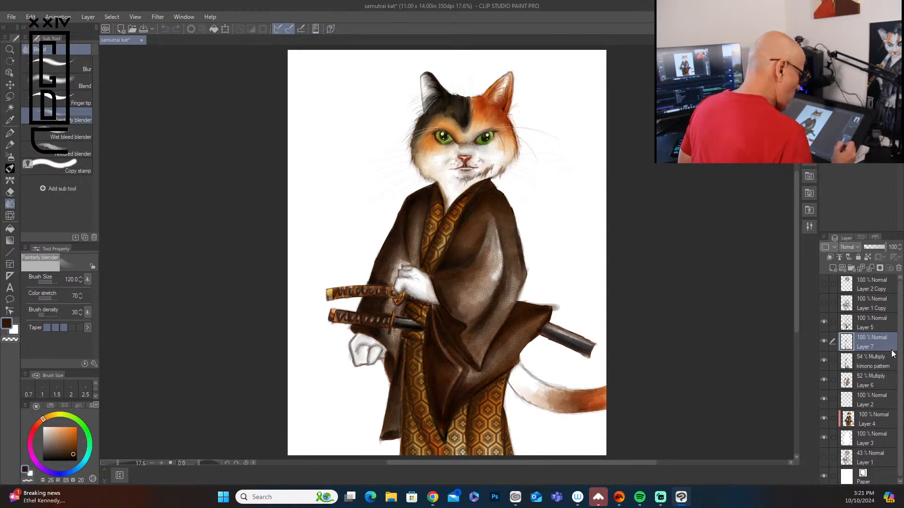
left_click(823, 342)
left_click(824, 342)
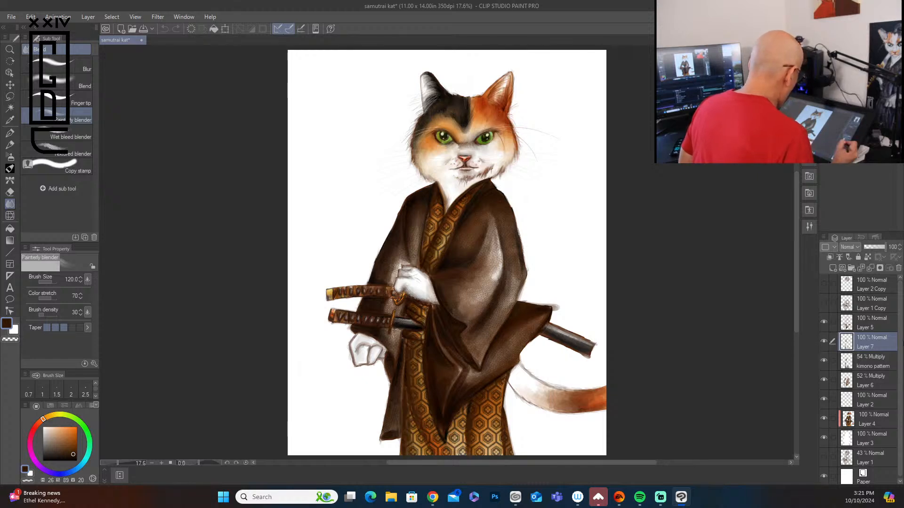
left_click(824, 380)
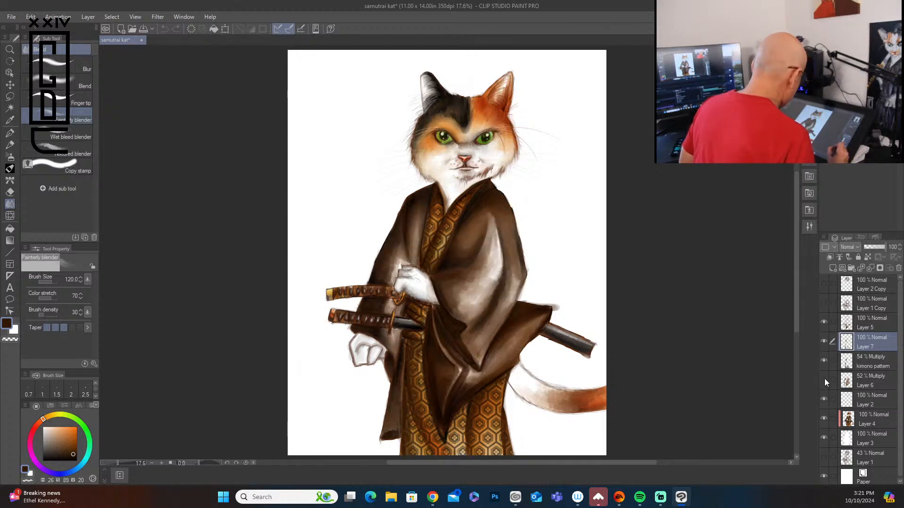
left_click(823, 380)
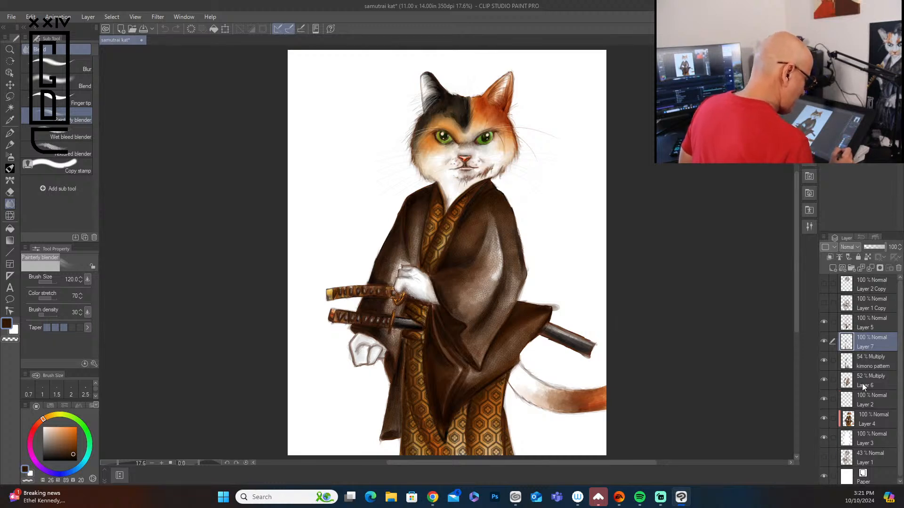
Hide and reshow Layer 2 and Layer 4 to examine what each adds to the samurai cat
left_click(823, 399)
left_click(823, 399)
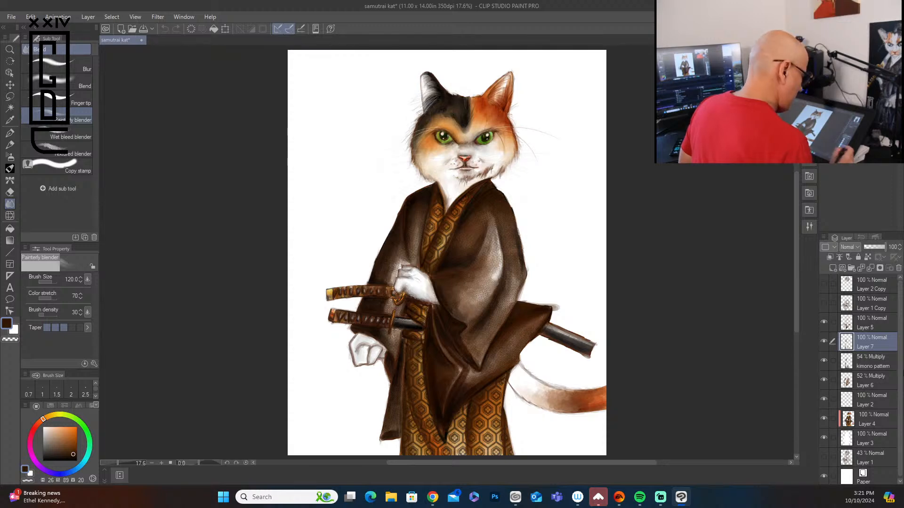
left_click(823, 419)
left_click(823, 420)
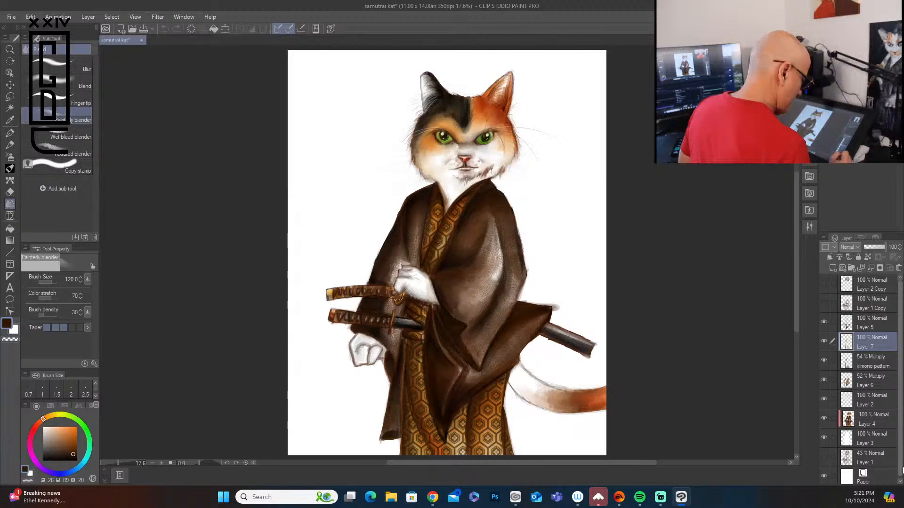
left_click_drag(901, 465, 901, 470)
left_click_drag(900, 428, 900, 418)
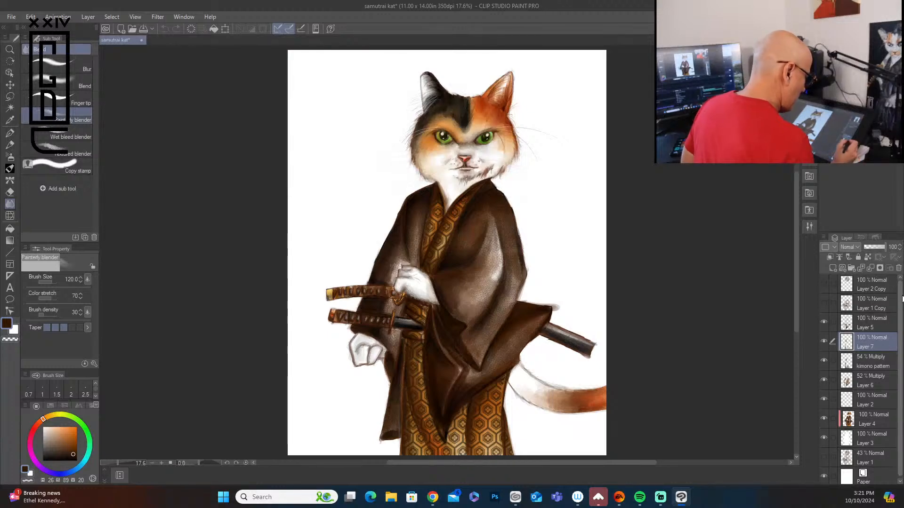
Hide and reshow Layer 5, Layer 7 and the kimono pattern layer to compare the painting with and without each
left_click(823, 322)
left_click(823, 321)
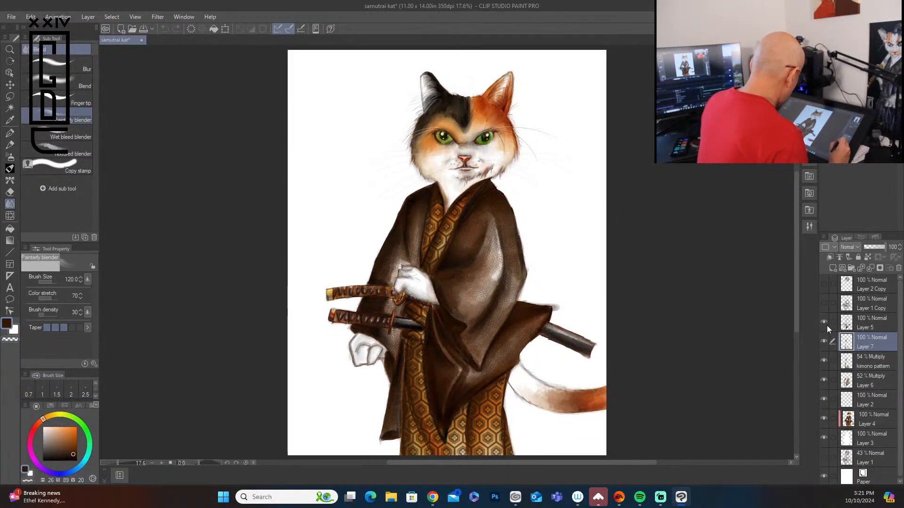
left_click(823, 341)
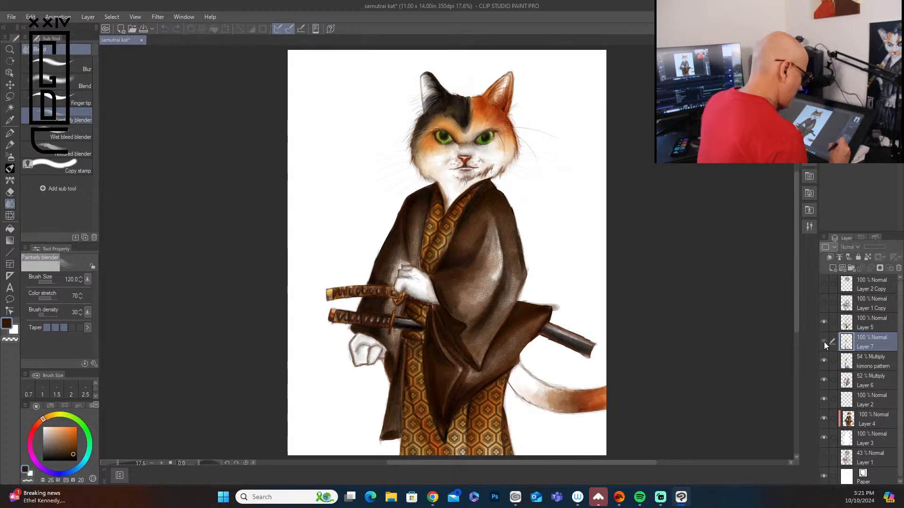
left_click(823, 341)
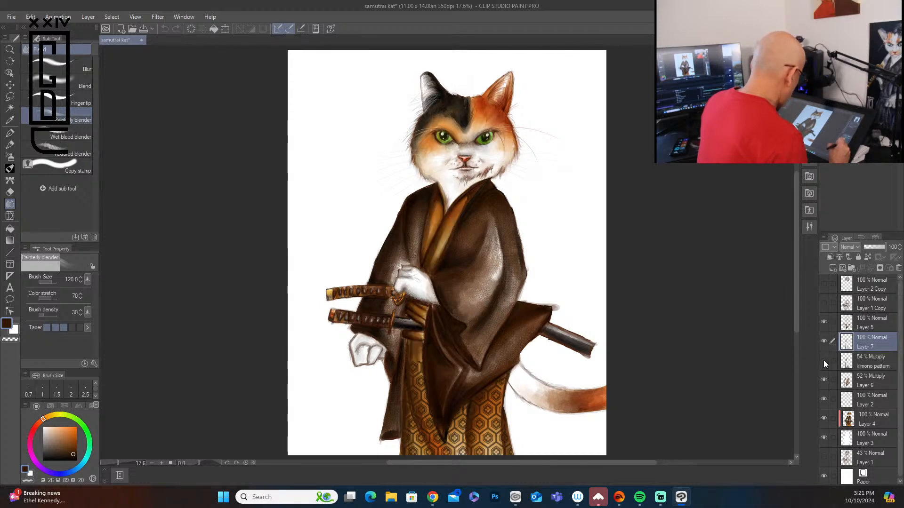
left_click(824, 360)
left_click(823, 360)
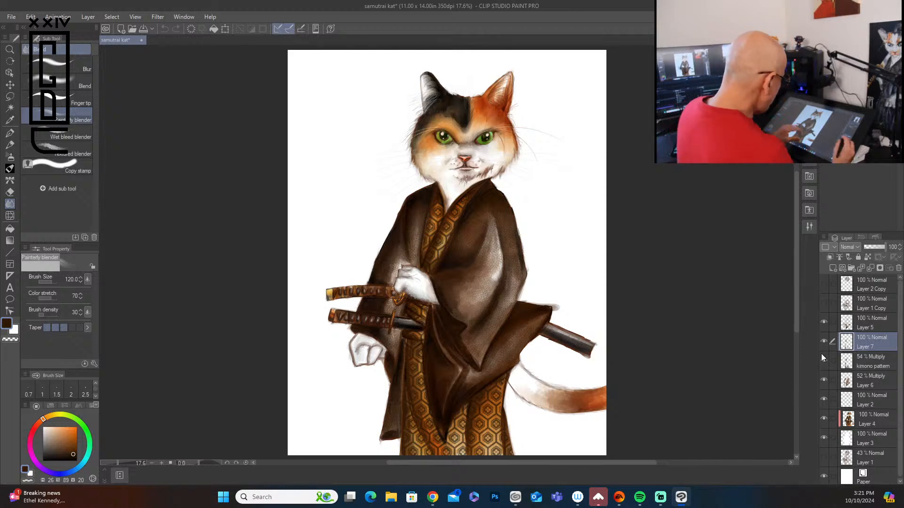
left_click(823, 360)
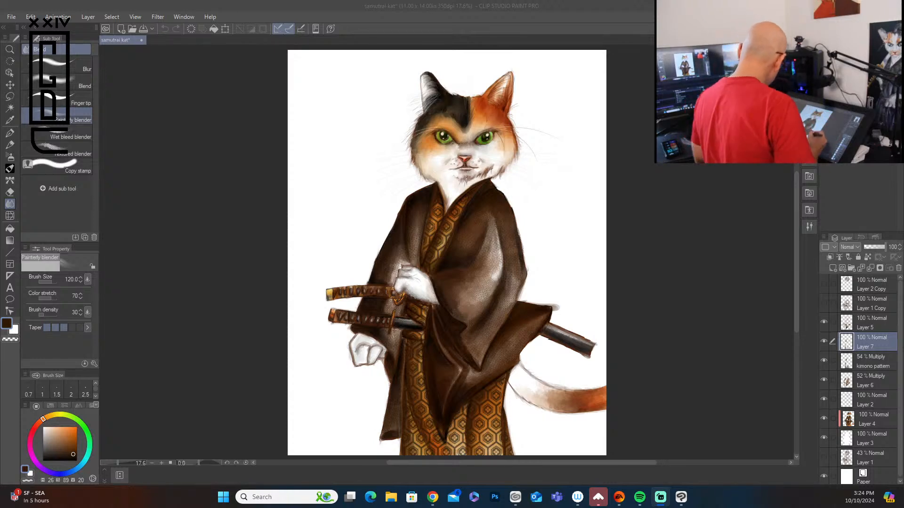
Examine the texture of the kimono sleeve and the fine detail of the cat's face up close
left_click(639, 255)
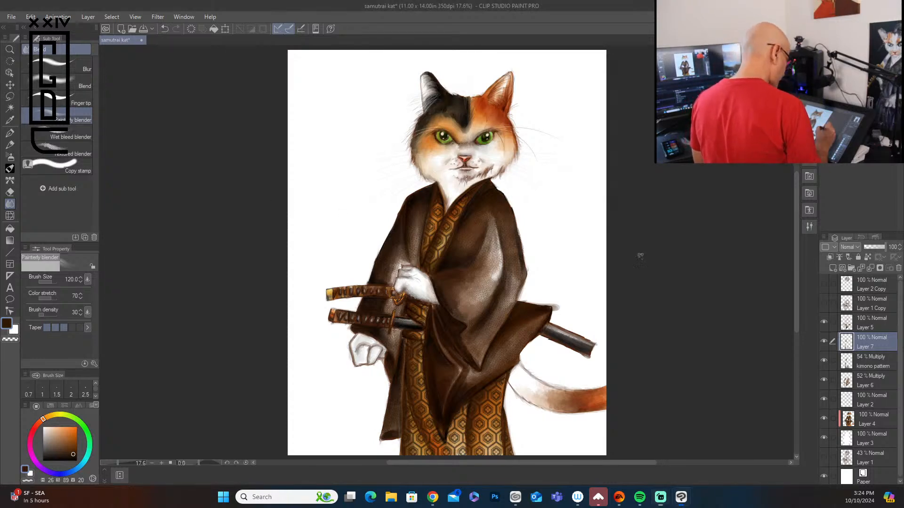
scroll(638, 254, "up", 4)
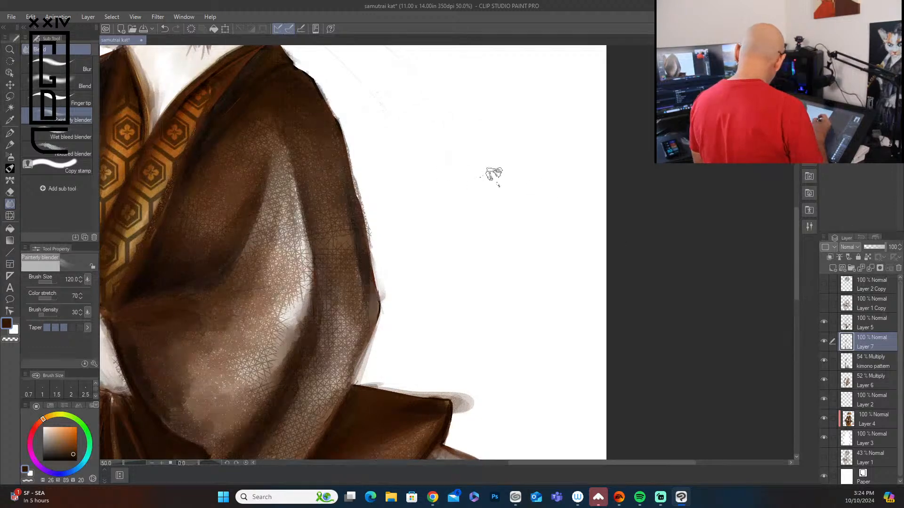
left_click_drag(408, 206, 628, 447)
left_click_drag(595, 312, 625, 347)
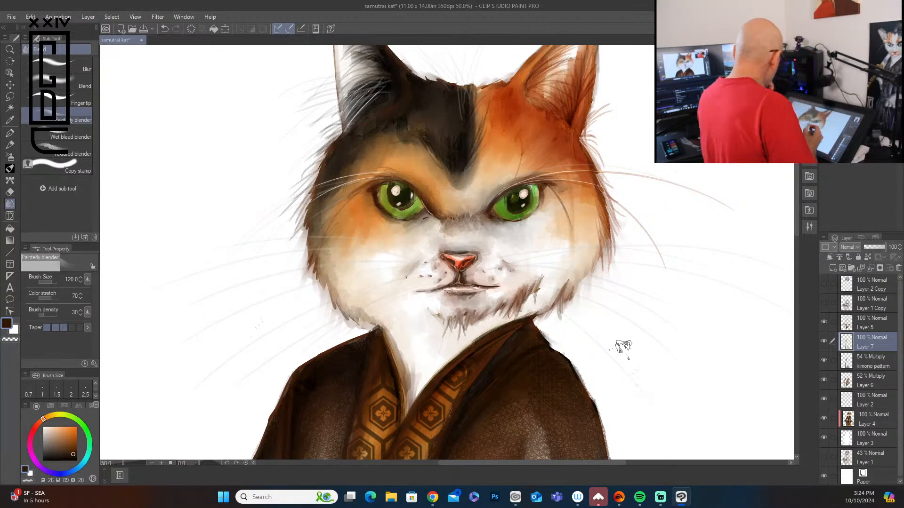
Create a new custom-size illustration canvas 8 in wide and 8 in high
left_click(11, 16)
left_click(29, 28)
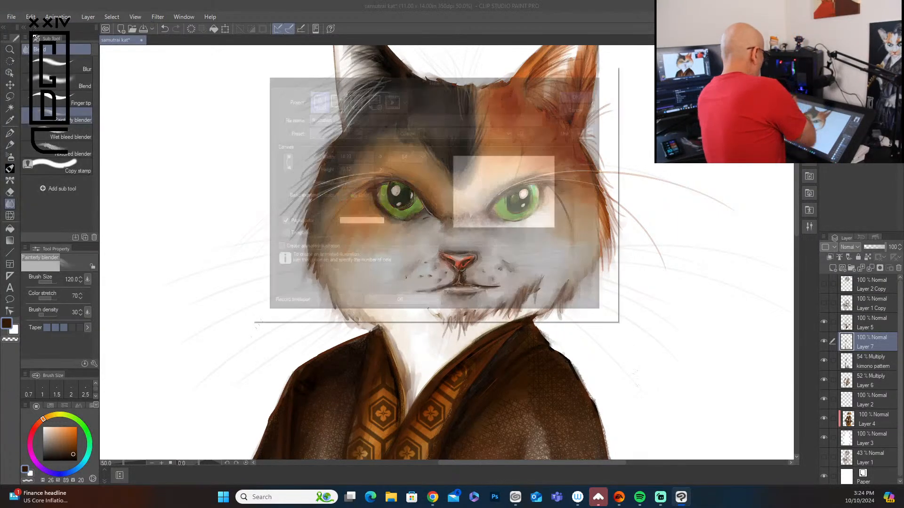
left_click(417, 152)
left_click(402, 227)
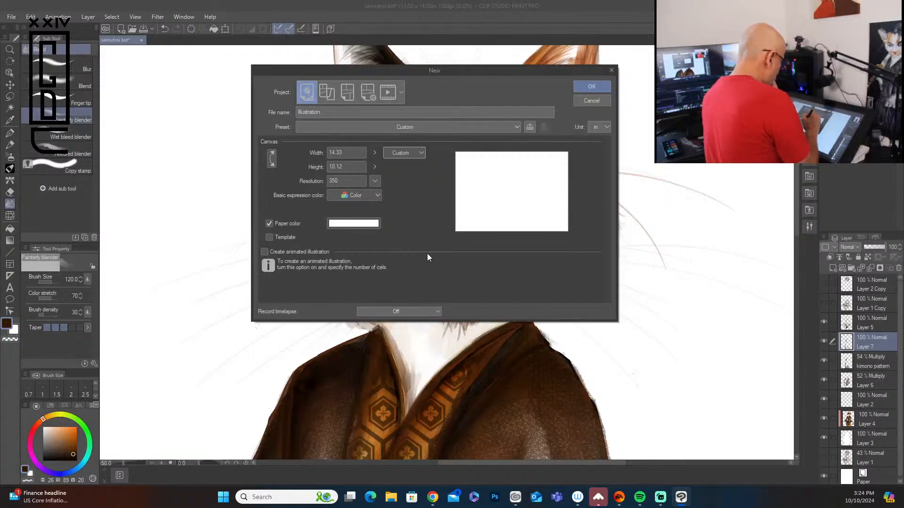
double_click(348, 153)
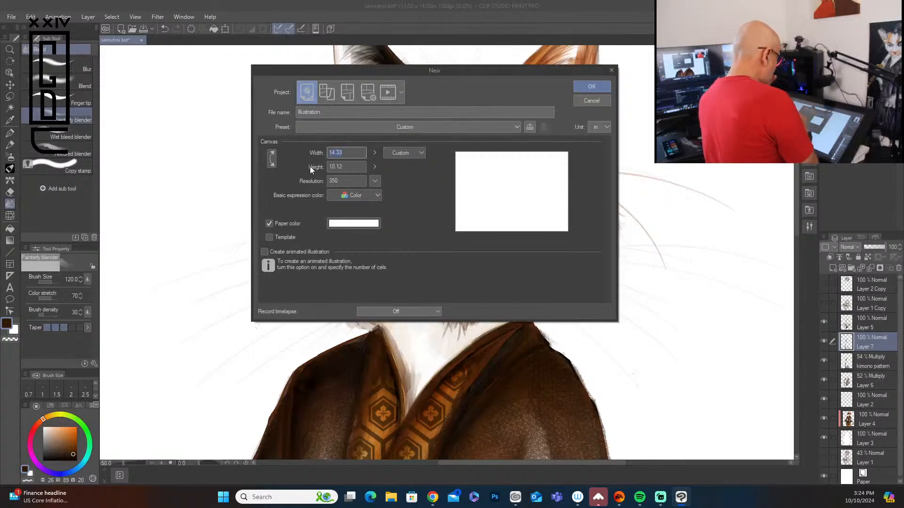
type("8")
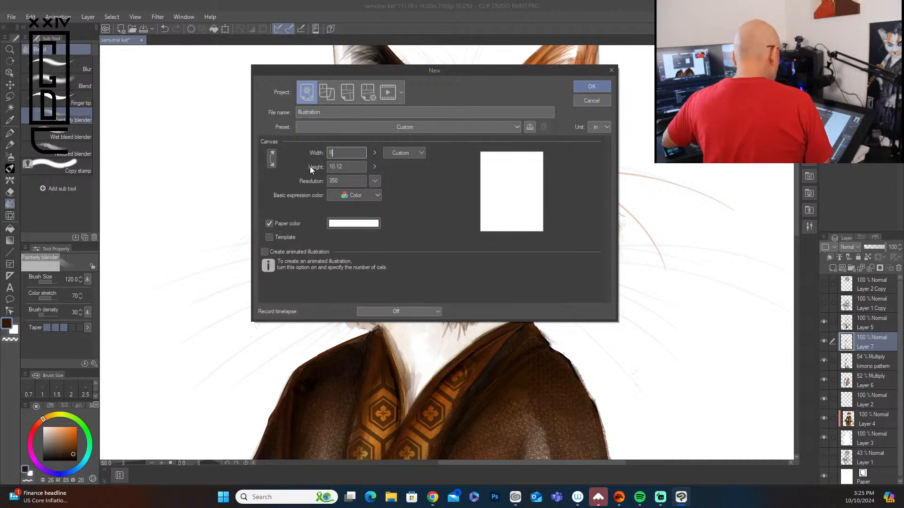
key("Tab")
type("8")
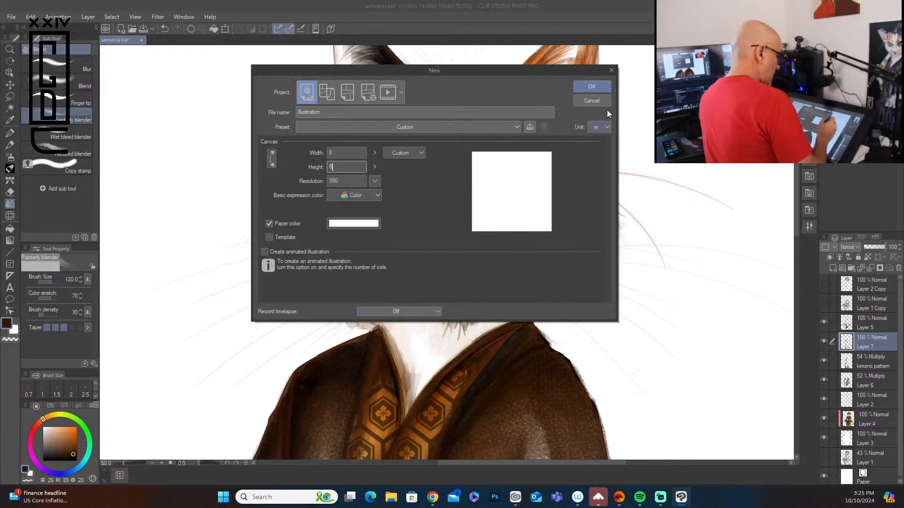
left_click(592, 86)
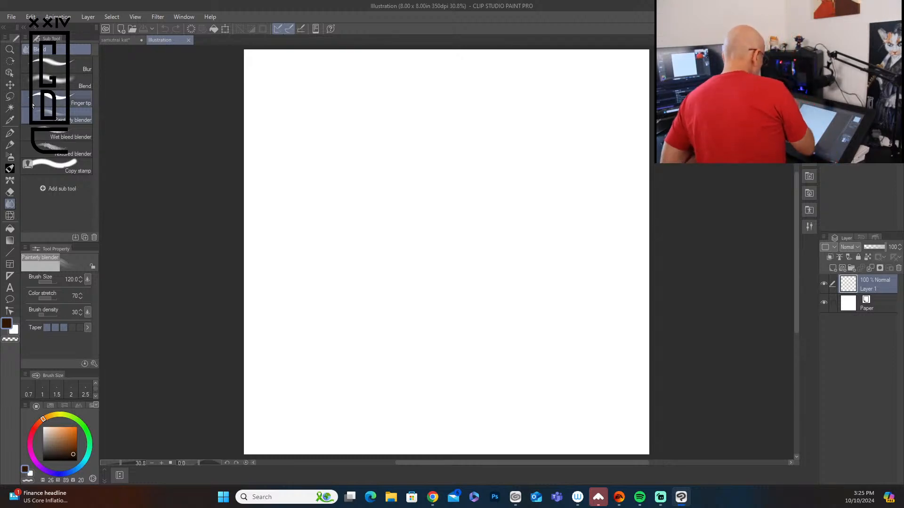
Switch to the Pencil drawing tool for sketching on the blank canvas
left_click(11, 146)
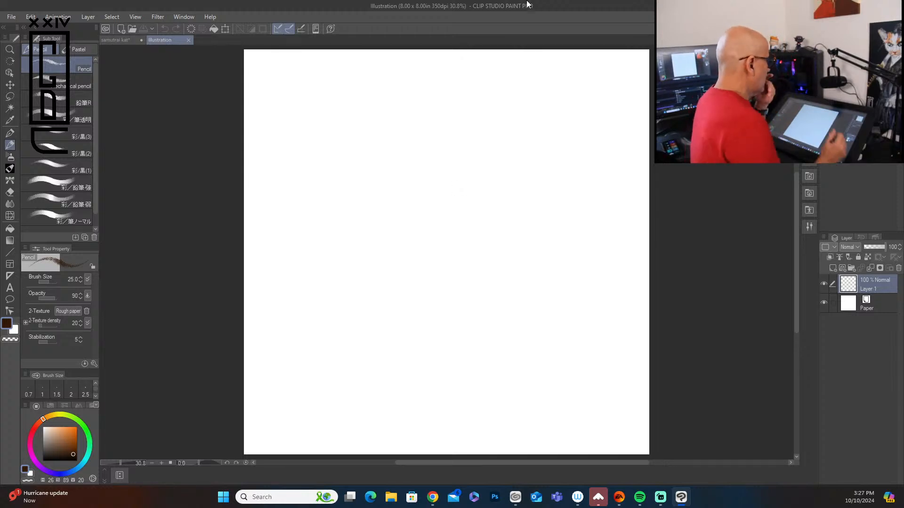
Try sketching overlapping upright ovals in the upper-left area of the canvas
mouse_move(328, 119)
left_mouse_down()
mouse_move(331, 181)
mouse_move(305, 153)
mouse_move(336, 194)
left_mouse_up()
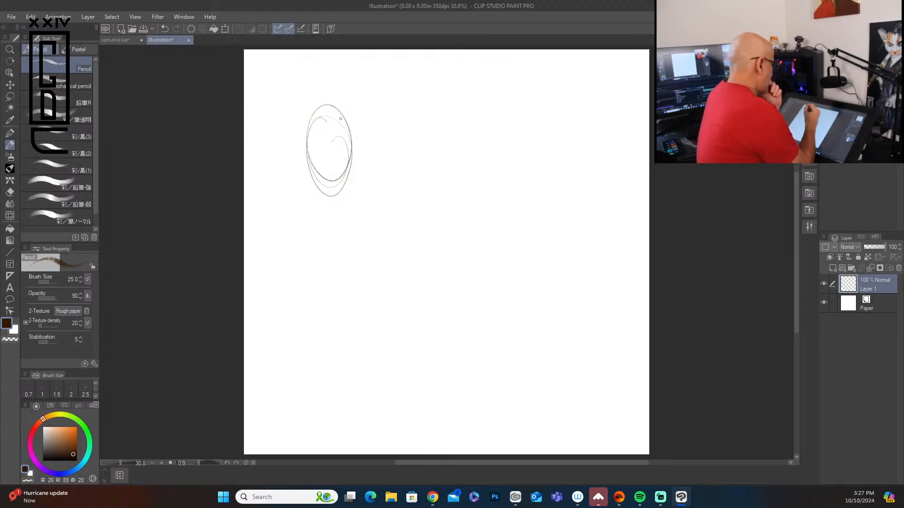
scroll(328, 110, "up", 2)
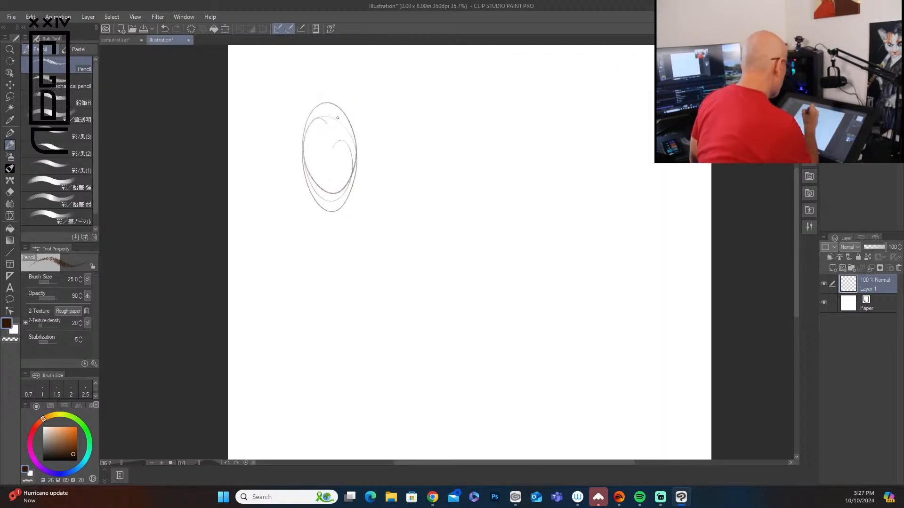
mouse_move(337, 122)
left_mouse_down()
mouse_move(304, 142)
mouse_move(298, 163)
mouse_move(324, 98)
mouse_move(335, 213)
mouse_move(354, 205)
mouse_move(347, 105)
left_mouse_up()
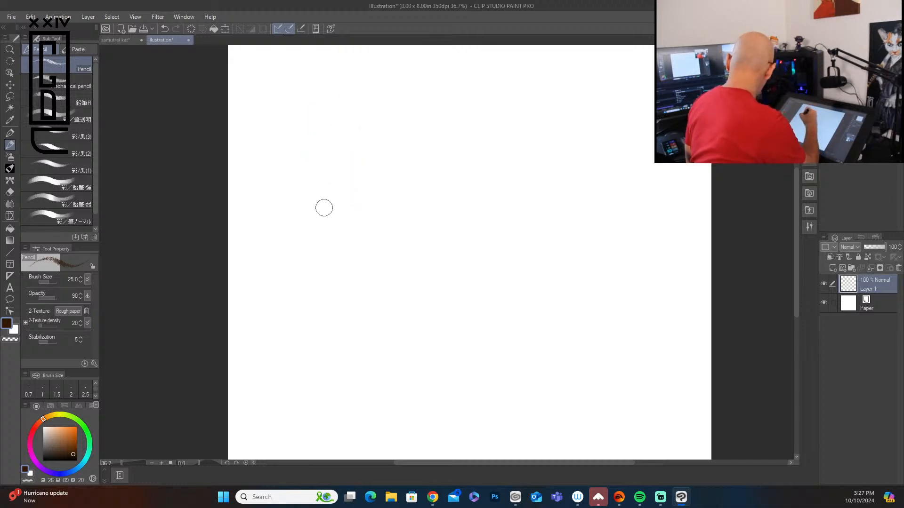
Sketch a small stick figure near the canvas centre with an oval head, spread legs and a raised arm holding an upright sword
scroll(426, 224, "down", 4)
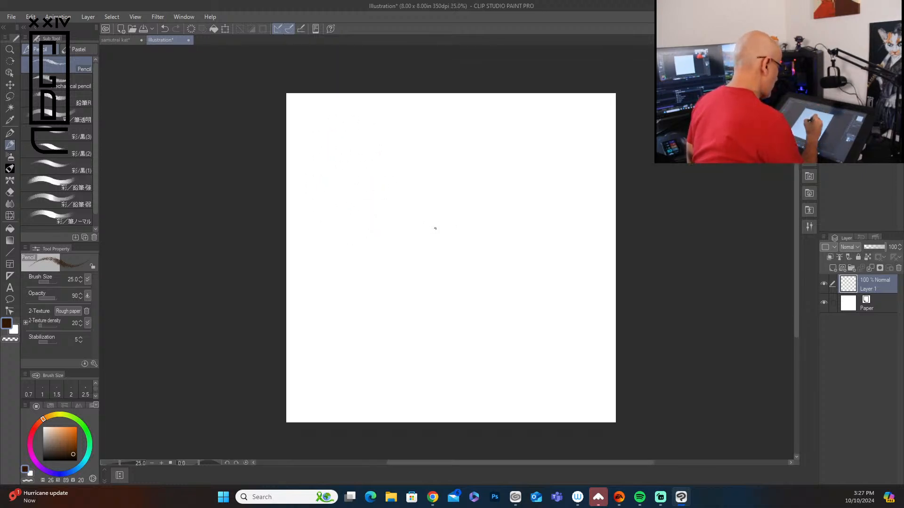
scroll(435, 227, "up", 2)
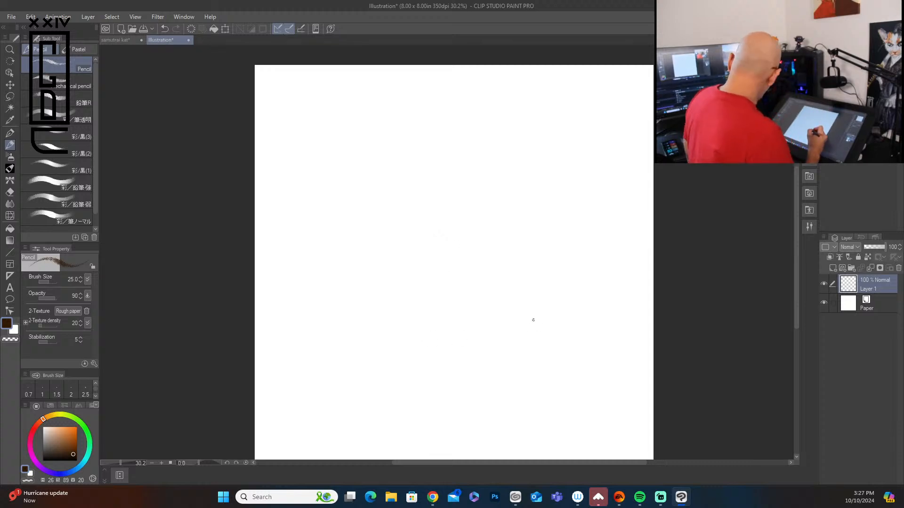
scroll(525, 328, "down", 2)
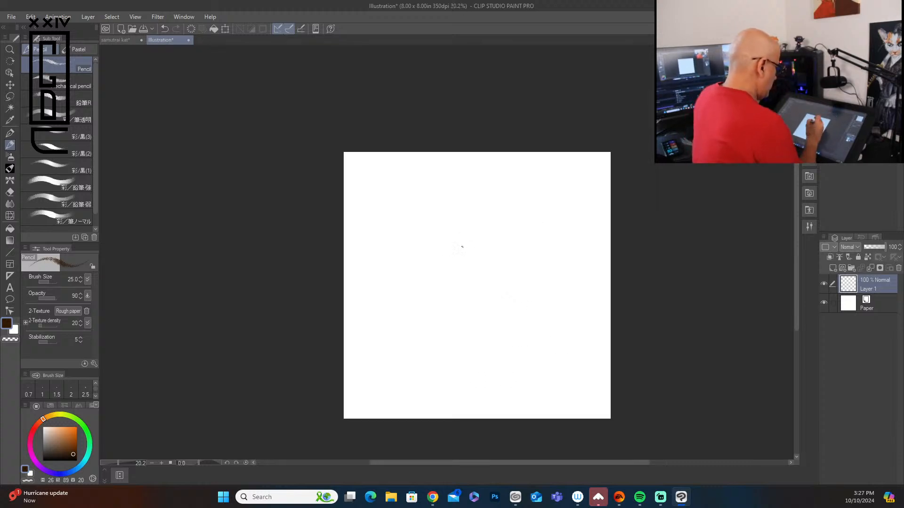
mouse_move(461, 254)
left_mouse_down()
mouse_move(458, 283)
mouse_move(474, 274)
mouse_move(465, 313)
mouse_move(477, 356)
left_mouse_up()
left_click_drag(467, 324, 454, 353)
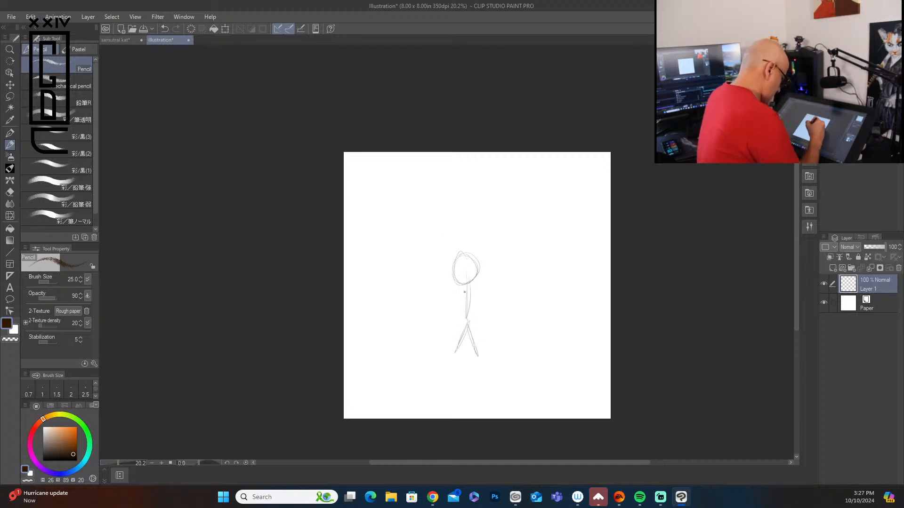
mouse_move(464, 291)
left_mouse_down()
mouse_move(436, 250)
mouse_move(440, 240)
mouse_move(452, 274)
mouse_move(449, 239)
mouse_move(438, 252)
mouse_move(448, 250)
mouse_move(444, 231)
mouse_move(437, 239)
mouse_move(437, 208)
left_mouse_up()
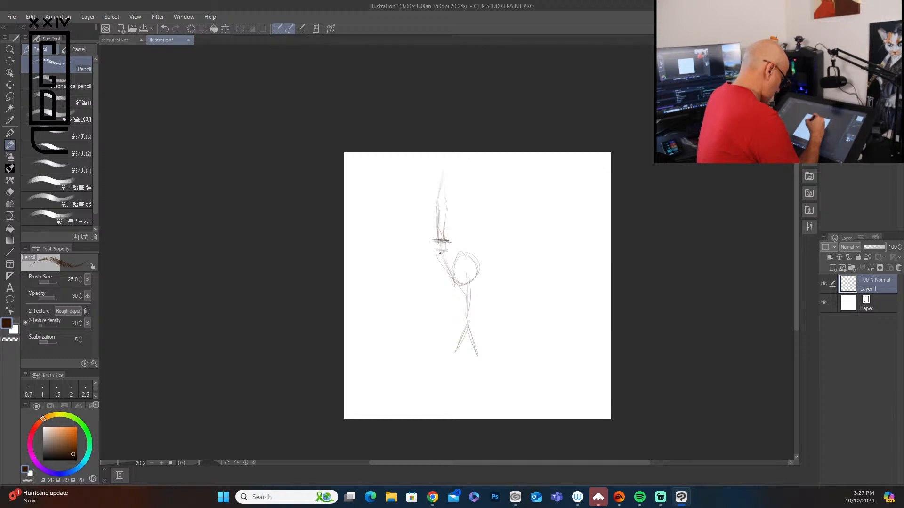
Flesh out the stick figure's raised arm, torso and legs, adding a second arm and a larger rounded head outline
mouse_move(440, 249)
left_mouse_down()
mouse_move(443, 258)
mouse_move(471, 250)
mouse_move(457, 278)
mouse_move(490, 258)
mouse_move(487, 286)
mouse_move(459, 306)
mouse_move(484, 299)
mouse_move(470, 320)
mouse_move(462, 304)
mouse_move(461, 314)
left_mouse_up()
mouse_move(457, 273)
left_mouse_down()
mouse_move(444, 295)
mouse_move(503, 297)
mouse_move(458, 342)
left_mouse_up()
mouse_move(468, 320)
left_mouse_down()
mouse_move(486, 357)
mouse_move(454, 362)
left_mouse_up()
left_click_drag(486, 350, 488, 361)
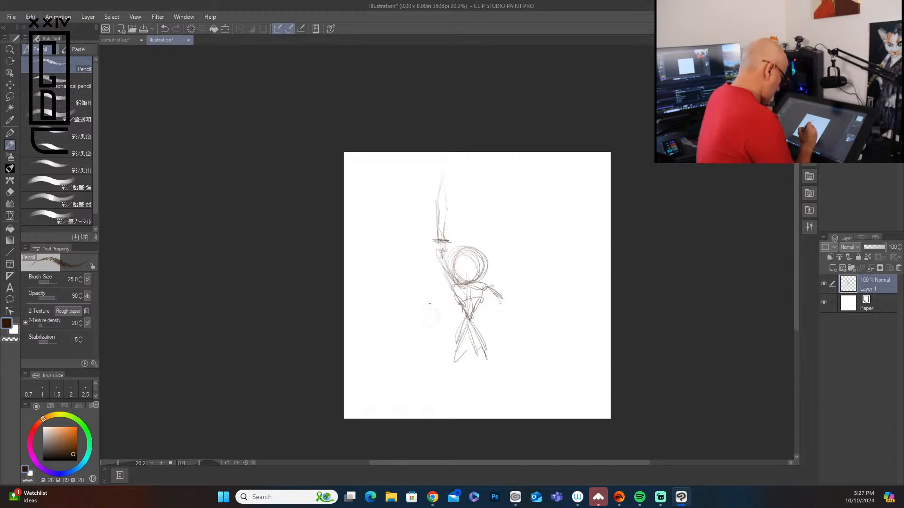
Sketch a smaller second figure below and to the left of the first, with a round head, short body and long curved blade
mouse_move(420, 340)
left_mouse_down()
mouse_move(442, 338)
mouse_move(425, 358)
mouse_move(441, 360)
mouse_move(424, 366)
left_mouse_up()
mouse_move(423, 365)
left_mouse_down()
mouse_move(443, 356)
mouse_move(432, 389)
mouse_move(429, 378)
left_mouse_up()
mouse_move(414, 389)
left_mouse_down()
mouse_move(448, 392)
mouse_move(418, 368)
mouse_move(386, 311)
left_mouse_up()
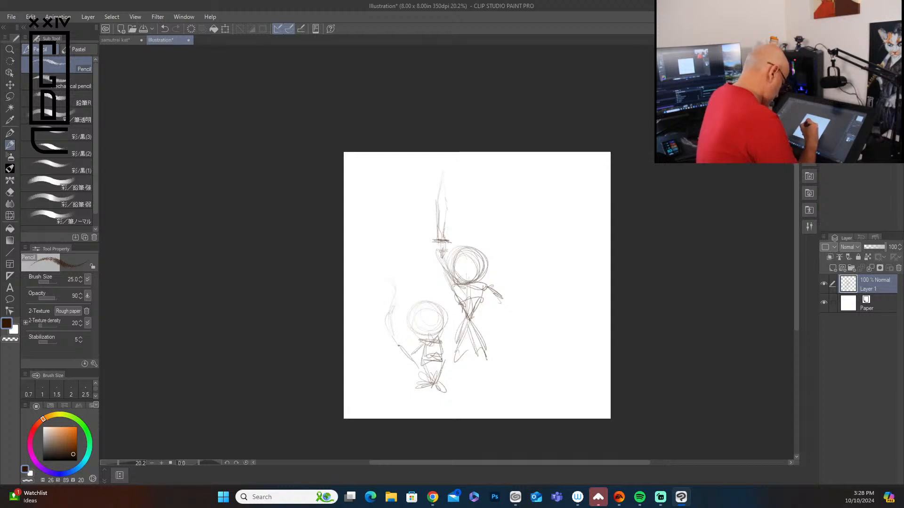
left_click_drag(399, 346, 418, 374)
left_click_drag(402, 314, 426, 369)
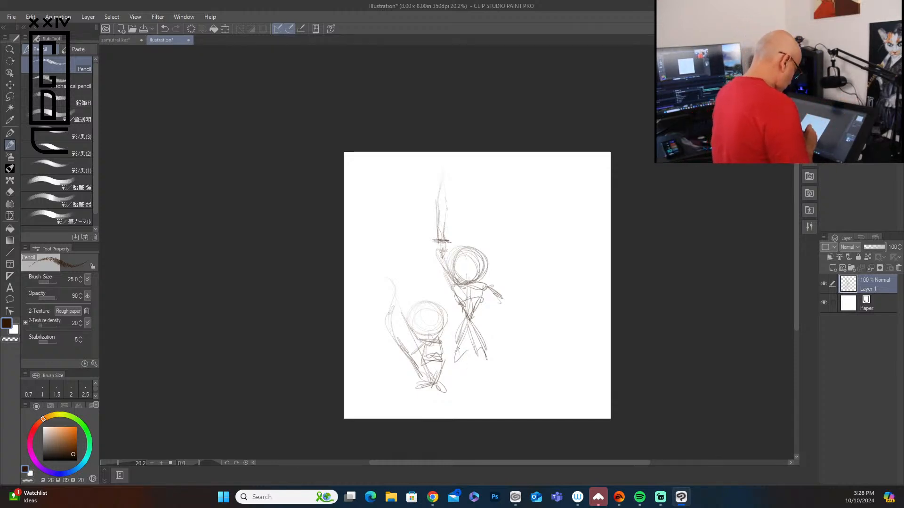
Sketch rough rounded rocks and sloping lines as a base beneath the central figure's legs
mouse_move(461, 348)
left_mouse_down()
mouse_move(449, 358)
mouse_move(486, 362)
left_mouse_up()
mouse_move(452, 358)
left_mouse_down()
mouse_move(481, 358)
mouse_move(497, 391)
left_mouse_up()
mouse_move(476, 348)
left_mouse_down()
mouse_move(444, 377)
mouse_move(502, 392)
mouse_move(458, 371)
mouse_move(502, 391)
mouse_move(503, 376)
left_mouse_up()
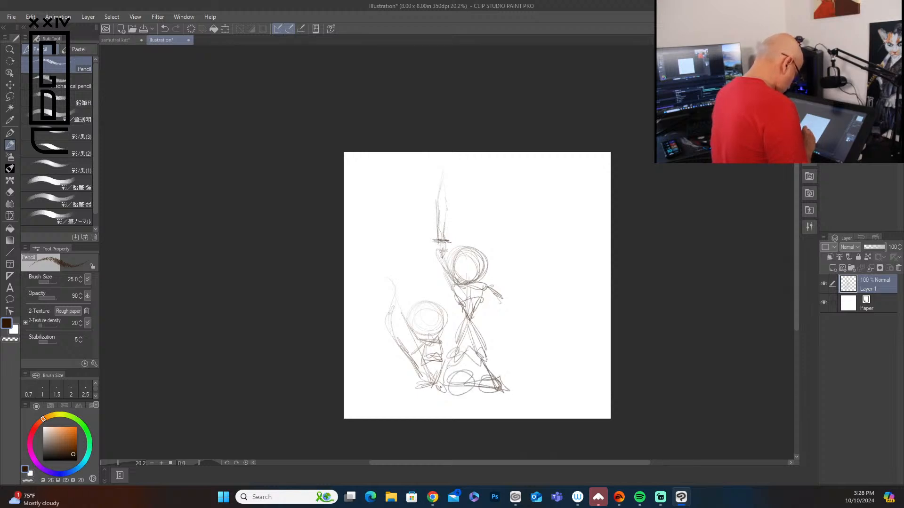
Sketch a round head for a third figure below and to the right of the central one, with a small zigzag beside it
mouse_move(511, 323)
left_mouse_down()
mouse_move(497, 340)
mouse_move(483, 324)
mouse_move(487, 331)
mouse_move(502, 311)
mouse_move(489, 333)
mouse_move(514, 323)
mouse_move(502, 350)
mouse_move(516, 349)
mouse_move(503, 371)
left_mouse_up()
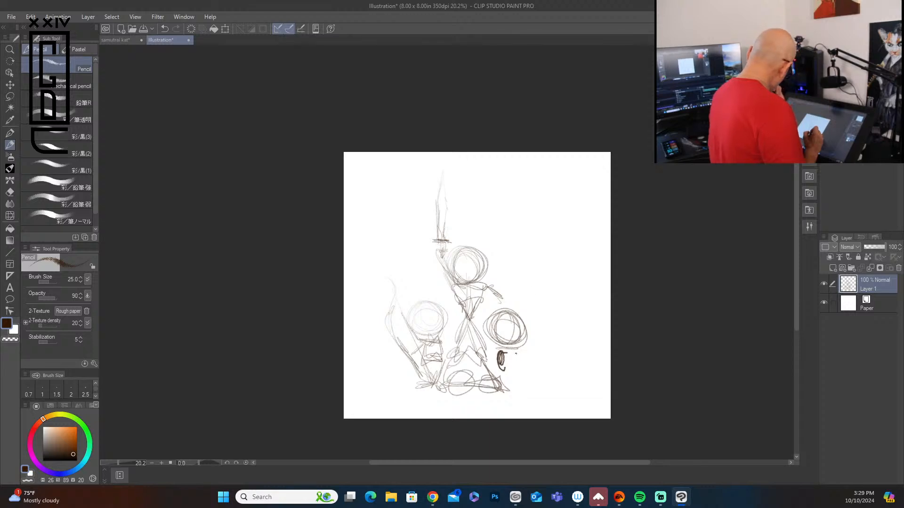
mouse_move(513, 353)
left_mouse_down()
mouse_move(532, 374)
mouse_move(506, 367)
mouse_move(538, 364)
left_mouse_up()
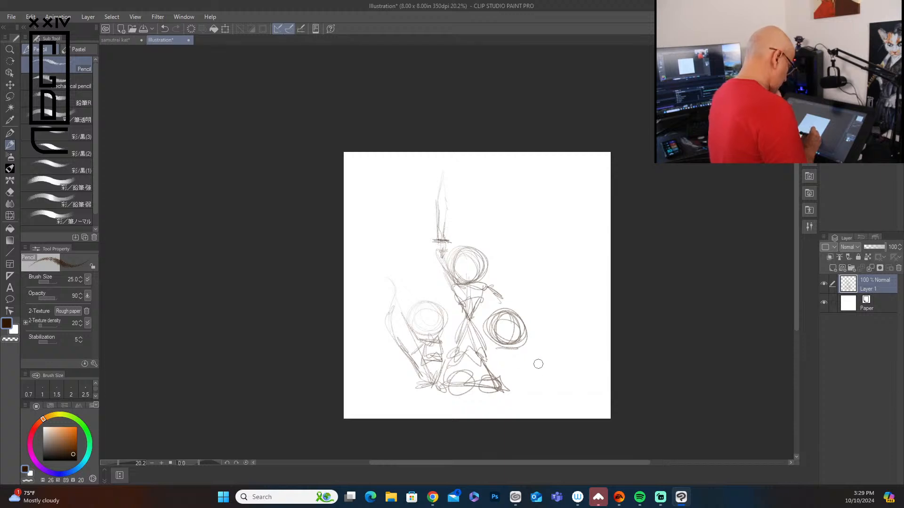
left_click_drag(540, 326, 547, 334)
Turn on timelapse recording for the canvas
left_click(11, 21)
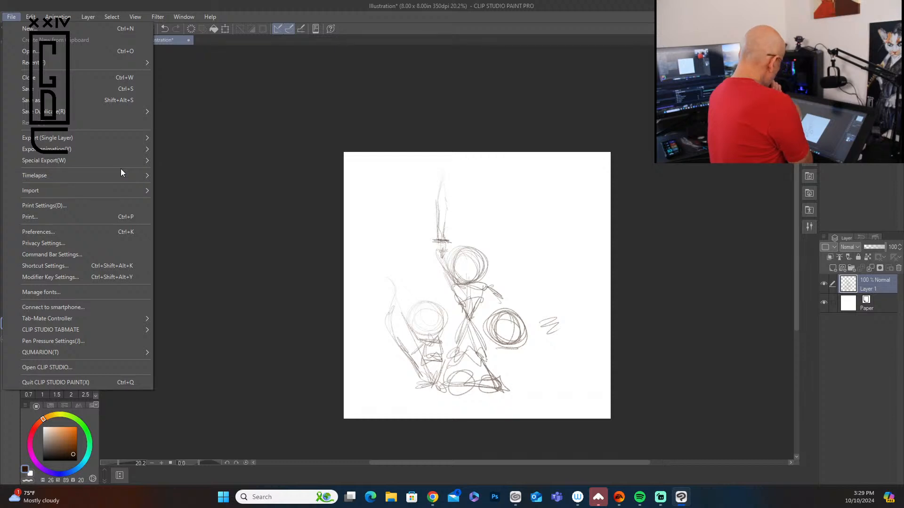
mouse_move(122, 175)
left_click(205, 180)
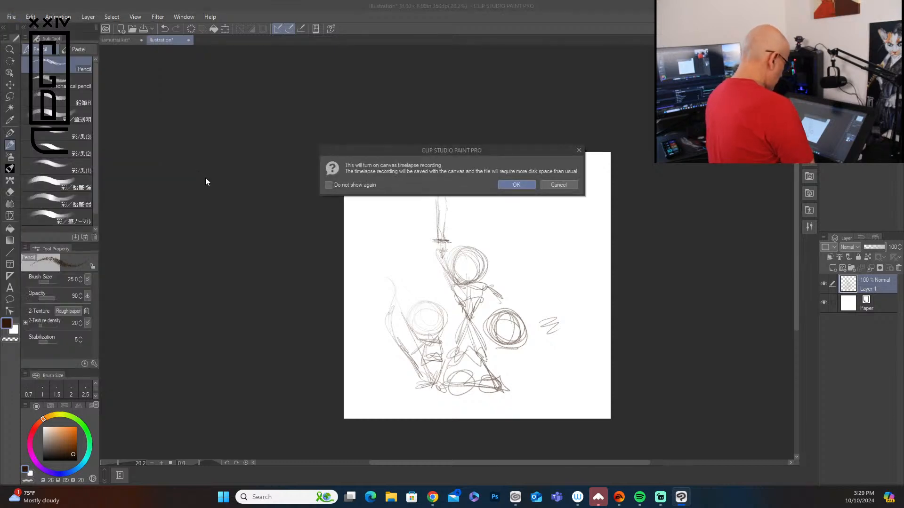
left_click(513, 183)
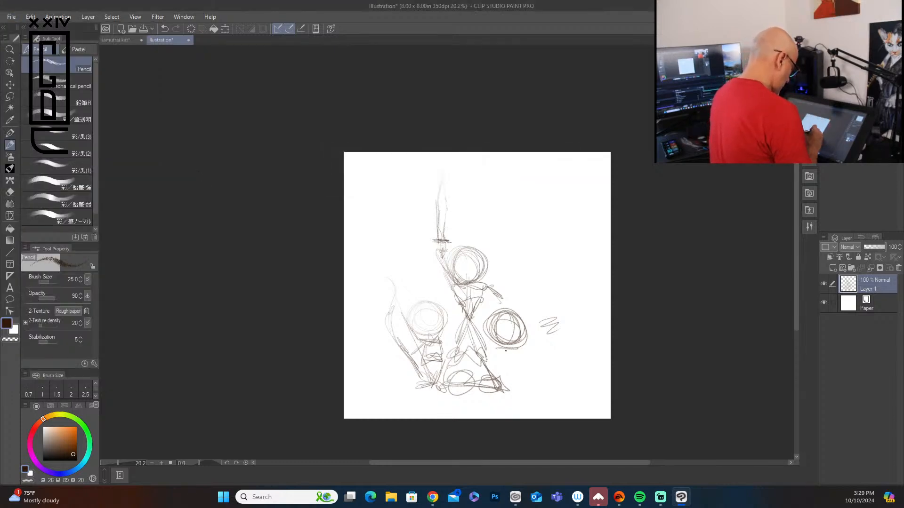
Sketch the third figure's short body and arms, holding a long curved blade that sweeps up to the right
left_click_drag(505, 351, 519, 350)
mouse_move(500, 350)
left_mouse_down()
mouse_move(497, 368)
mouse_move(503, 354)
left_mouse_up()
mouse_move(517, 351)
left_mouse_down()
mouse_move(499, 371)
mouse_move(518, 355)
mouse_move(496, 363)
mouse_move(499, 372)
mouse_move(522, 366)
mouse_move(512, 360)
mouse_move(509, 375)
mouse_move(517, 374)
mouse_move(499, 375)
mouse_move(514, 389)
mouse_move(487, 357)
mouse_move(495, 353)
mouse_move(496, 373)
left_mouse_up()
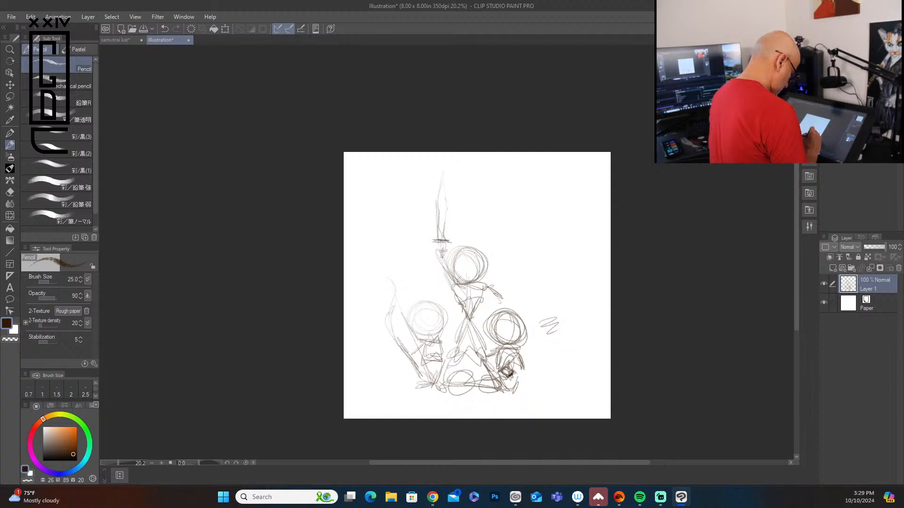
mouse_move(513, 366)
left_mouse_down()
mouse_move(532, 367)
mouse_move(561, 292)
mouse_move(562, 326)
left_mouse_up()
mouse_move(560, 329)
left_mouse_down()
mouse_move(514, 370)
mouse_move(555, 330)
mouse_move(558, 305)
left_mouse_up()
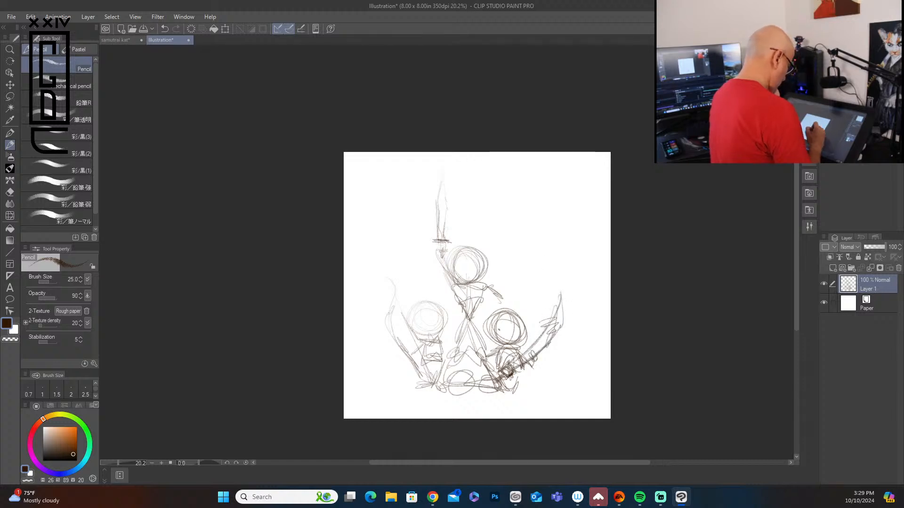
Darken the central figure's legs and sketch diagonal lines sloping outward from the base toward both lower corners
mouse_move(465, 321)
left_mouse_down()
mouse_move(457, 352)
mouse_move(466, 341)
mouse_move(482, 354)
mouse_move(474, 340)
left_mouse_up()
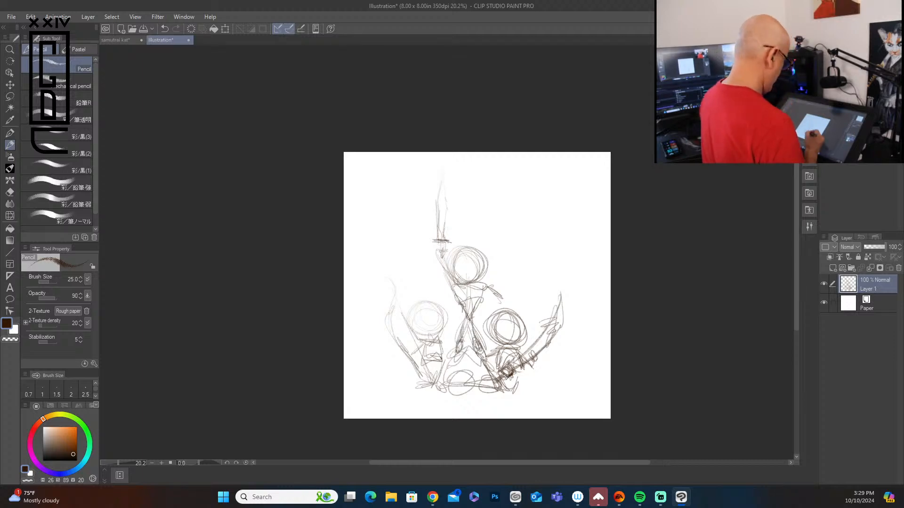
left_click_drag(407, 387, 388, 417)
left_click_drag(517, 394, 563, 417)
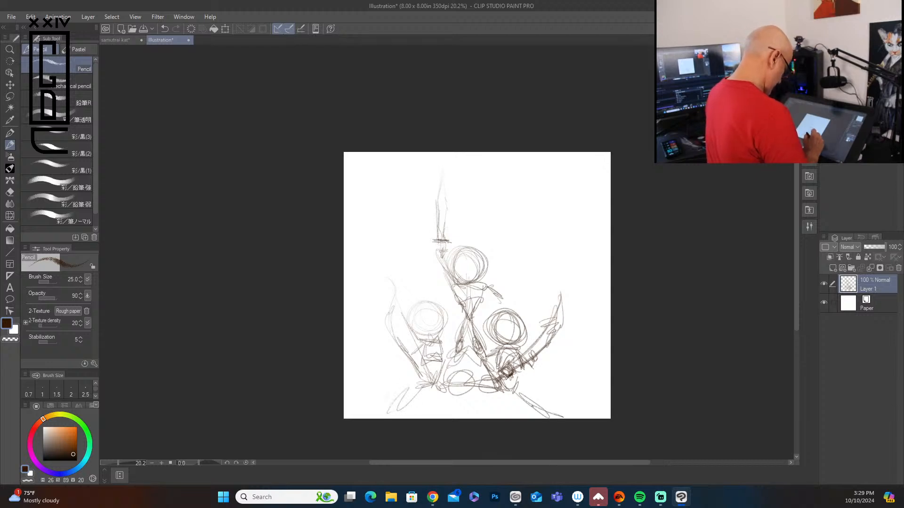
left_click_drag(405, 399, 389, 418)
Sketch a long arc from the raised sword and an angular diamond-shaped forehead for a large creature in the upper-right area
mouse_move(445, 201)
left_mouse_down()
mouse_move(506, 180)
mouse_move(480, 205)
mouse_move(531, 245)
left_mouse_up()
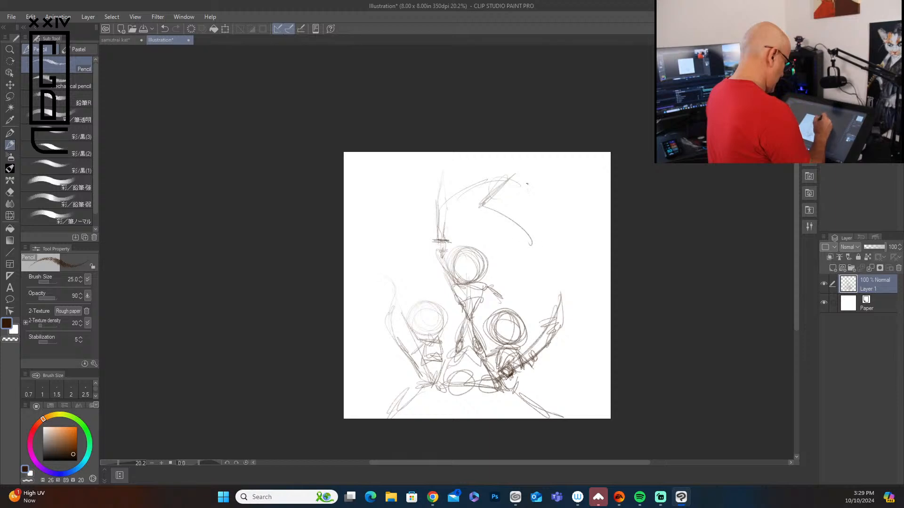
mouse_move(515, 174)
left_mouse_down()
mouse_move(575, 200)
mouse_move(531, 244)
left_mouse_up()
mouse_move(571, 192)
left_mouse_down()
mouse_move(518, 174)
mouse_move(474, 207)
left_mouse_up()
left_click_drag(476, 207, 530, 244)
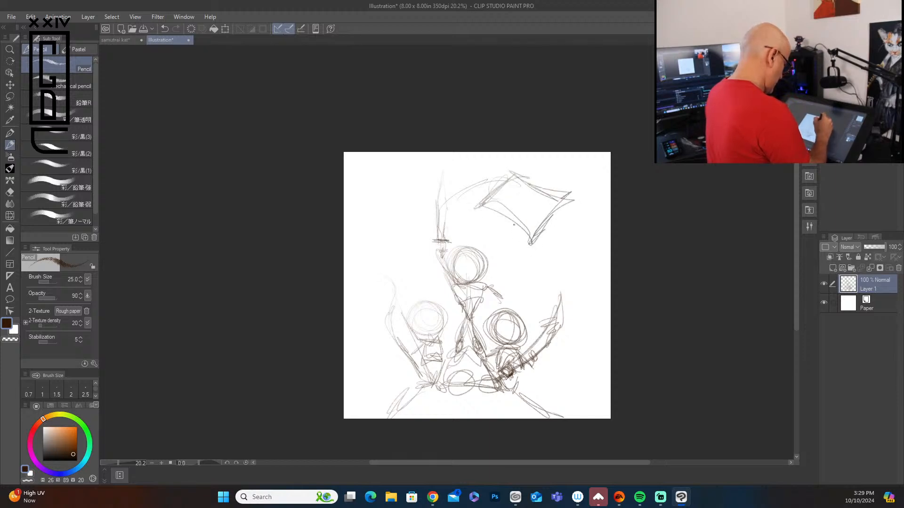
Draw the creature's long muzzle lines down from the forehead, ending in flared nostrils and a pointed snout
left_click_drag(512, 176, 518, 216)
mouse_move(519, 177)
left_mouse_down()
mouse_move(549, 248)
mouse_move(514, 244)
mouse_move(516, 262)
left_mouse_up()
left_click_drag(531, 212, 546, 266)
left_click_drag(552, 232, 521, 259)
mouse_move(519, 251)
left_mouse_down()
mouse_move(500, 260)
mouse_move(534, 275)
left_mouse_up()
mouse_move(535, 285)
left_mouse_down()
mouse_move(551, 262)
mouse_move(537, 281)
mouse_move(504, 257)
mouse_move(531, 273)
mouse_move(522, 269)
mouse_move(531, 272)
mouse_move(550, 252)
mouse_move(539, 274)
mouse_move(557, 259)
left_mouse_up()
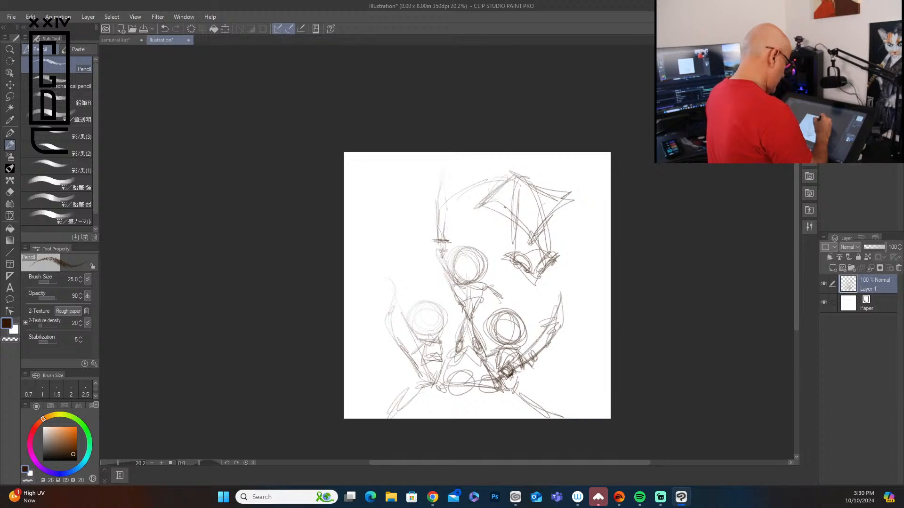
Add round eyes, ear shapes, a lower jaw and a forked beard strand to the creature's head
mouse_move(502, 209)
left_mouse_down()
mouse_move(518, 221)
mouse_move(498, 222)
mouse_move(515, 236)
left_mouse_up()
mouse_move(560, 210)
left_mouse_down()
mouse_move(546, 226)
mouse_move(559, 236)
mouse_move(547, 218)
mouse_move(494, 223)
mouse_move(485, 178)
mouse_move(499, 202)
mouse_move(506, 191)
mouse_move(522, 221)
mouse_move(490, 229)
mouse_move(515, 240)
mouse_move(525, 219)
mouse_move(567, 226)
mouse_move(557, 200)
mouse_move(568, 184)
left_mouse_up()
mouse_move(517, 238)
left_mouse_down()
mouse_move(546, 239)
mouse_move(546, 256)
mouse_move(514, 243)
mouse_move(527, 275)
mouse_move(518, 268)
mouse_move(541, 283)
left_mouse_up()
mouse_move(542, 275)
left_mouse_down()
mouse_move(520, 271)
mouse_move(528, 287)
mouse_move(544, 277)
mouse_move(521, 298)
left_mouse_up()
left_click_drag(528, 280, 521, 289)
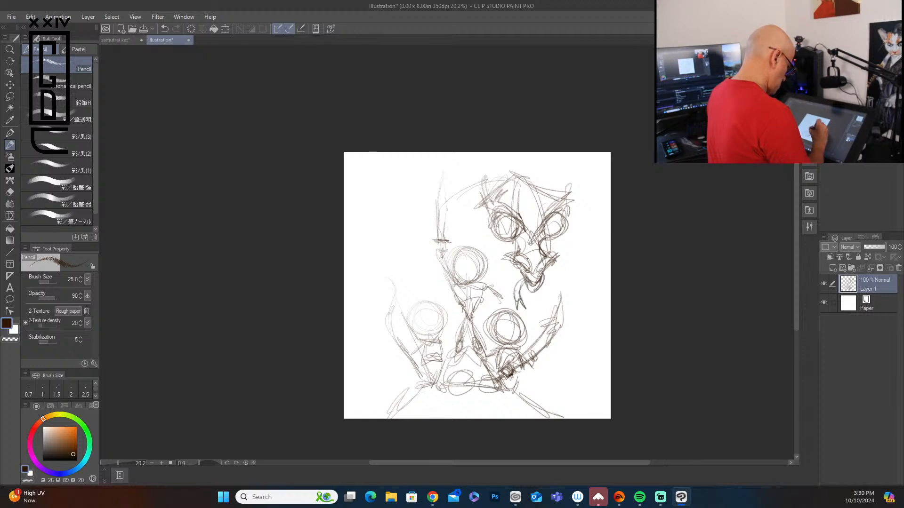
Darken the creature's snout and mouth, fill in the pupils and draw spiky brows with a curved horn
mouse_move(506, 218)
left_mouse_down()
mouse_move(562, 215)
mouse_move(537, 266)
mouse_move(553, 262)
mouse_move(546, 272)
mouse_move(517, 274)
left_mouse_up()
mouse_move(530, 271)
left_mouse_down()
mouse_move(518, 282)
mouse_move(538, 283)
left_mouse_up()
left_click_drag(538, 281, 542, 275)
mouse_move(547, 275)
left_mouse_down()
mouse_move(530, 284)
mouse_move(535, 291)
mouse_move(543, 280)
left_mouse_up()
mouse_move(507, 220)
left_mouse_down()
mouse_move(529, 212)
mouse_move(559, 235)
left_mouse_up()
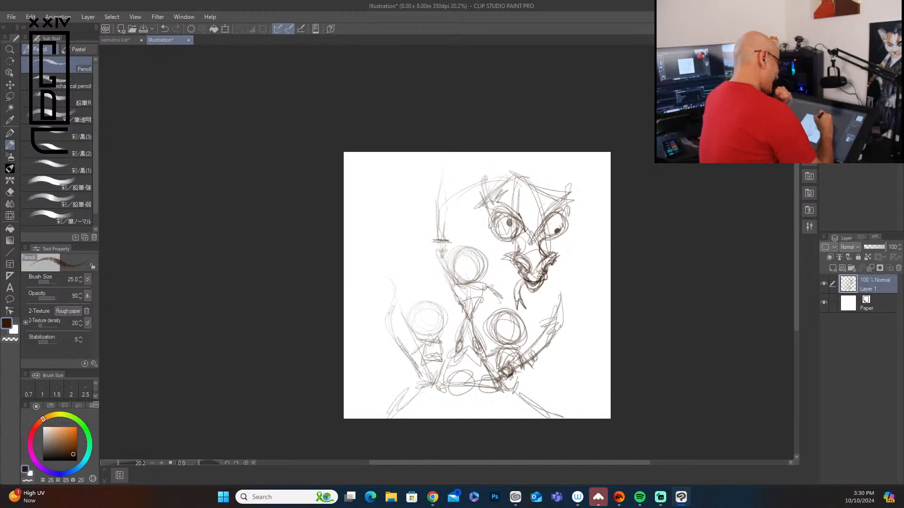
mouse_move(493, 202)
left_mouse_down()
mouse_move(512, 186)
mouse_move(498, 207)
mouse_move(521, 222)
mouse_move(492, 195)
mouse_move(493, 208)
mouse_move(484, 180)
mouse_move(490, 212)
mouse_move(511, 200)
mouse_move(569, 214)
mouse_move(554, 206)
mouse_move(566, 221)
mouse_move(545, 226)
mouse_move(572, 193)
mouse_move(582, 214)
left_mouse_up()
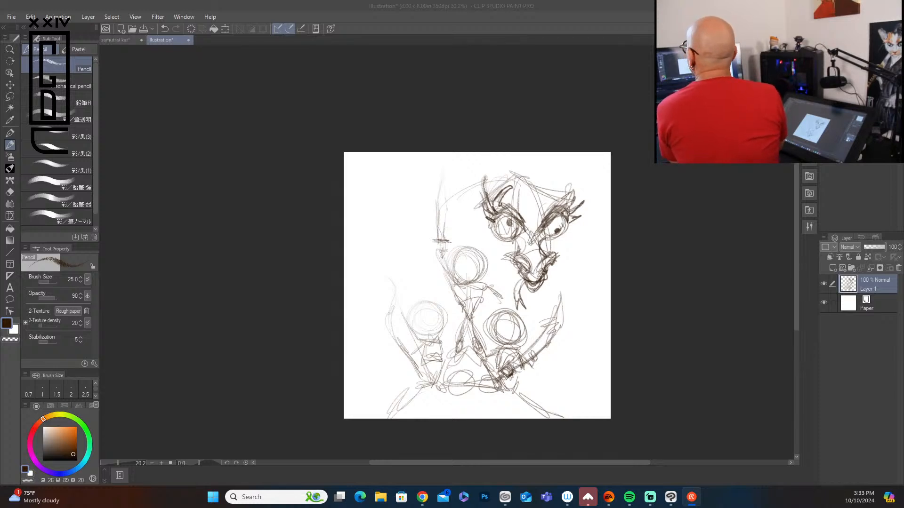
key("alt+Tab")
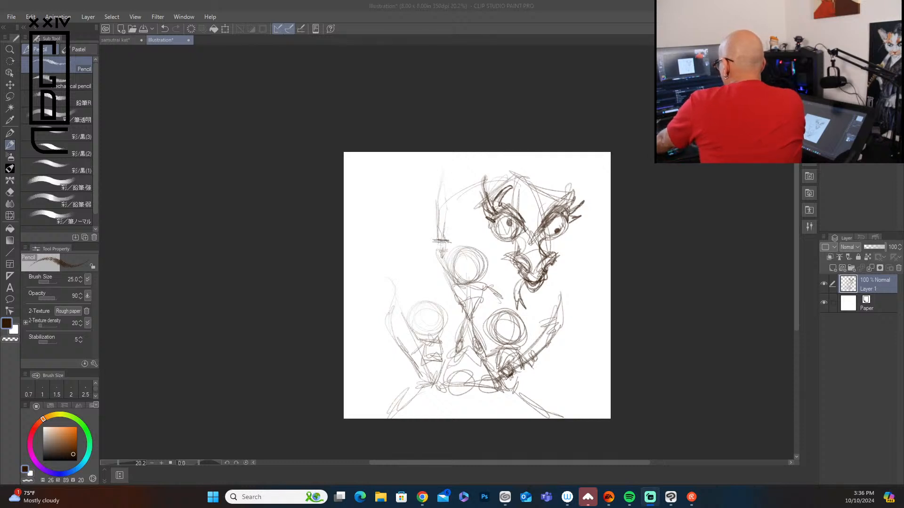
key("alt+Tab")
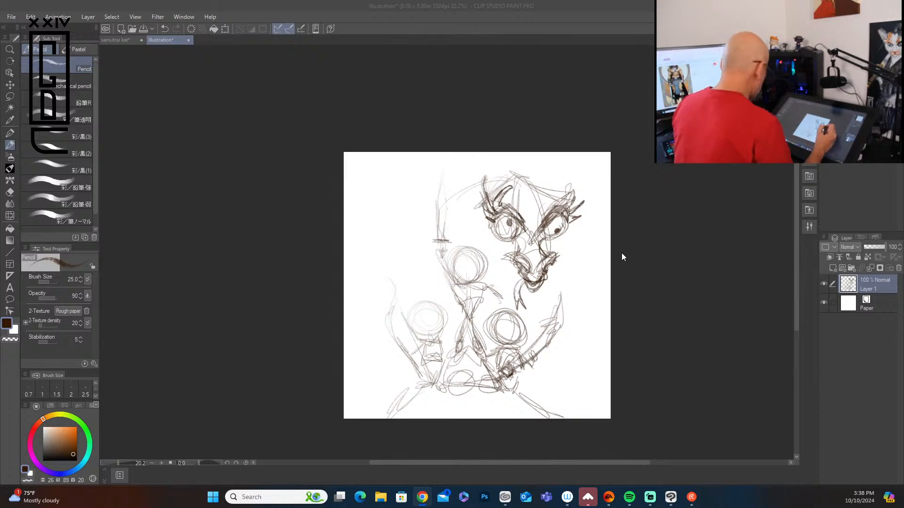
Redraw the central figure's head outline in darker strokes, adding a belt with a round buckle, a flared skirt and boots
scroll(633, 286, "down", 5)
scroll(633, 286, "up", 6)
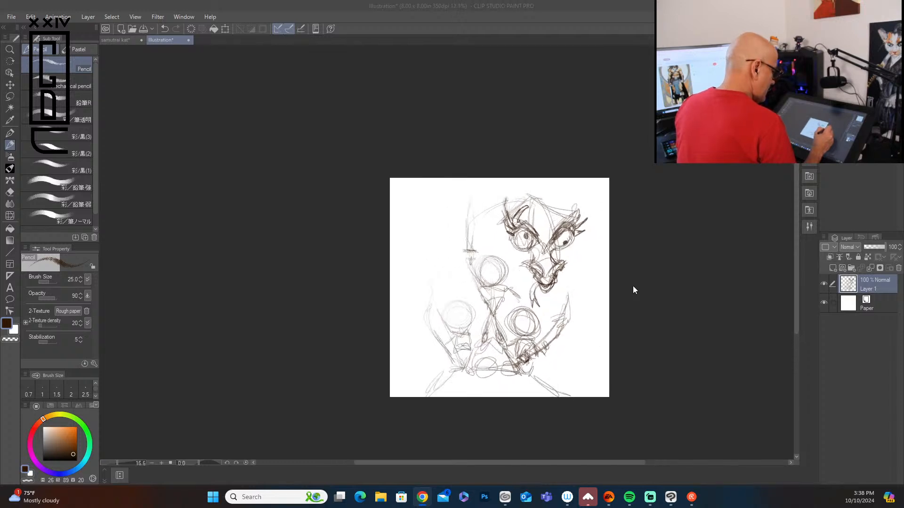
scroll(631, 287, "up", 1)
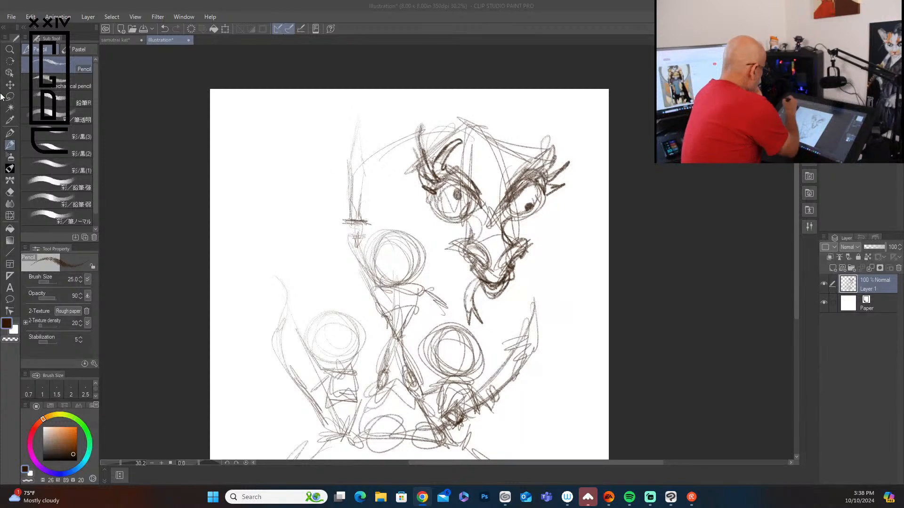
left_click(375, 246)
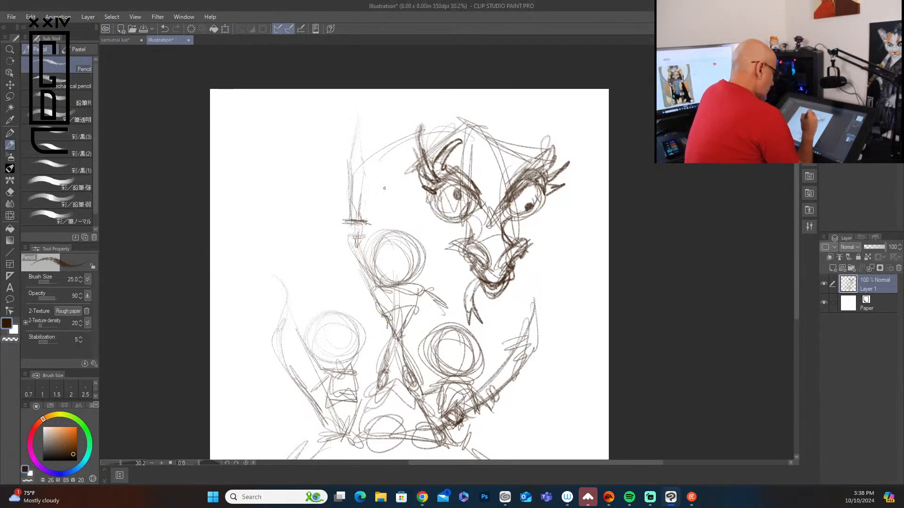
mouse_move(370, 249)
left_mouse_down()
mouse_move(368, 264)
mouse_move(401, 288)
mouse_move(420, 269)
mouse_move(418, 235)
mouse_move(422, 250)
mouse_move(370, 233)
mouse_move(418, 238)
mouse_move(420, 272)
mouse_move(384, 275)
mouse_move(389, 286)
mouse_move(370, 294)
mouse_move(402, 308)
mouse_move(418, 290)
mouse_move(409, 331)
mouse_move(383, 333)
mouse_move(410, 328)
mouse_move(383, 322)
mouse_move(382, 336)
mouse_move(410, 341)
mouse_move(415, 328)
mouse_move(398, 324)
mouse_move(396, 338)
mouse_move(401, 331)
left_mouse_up()
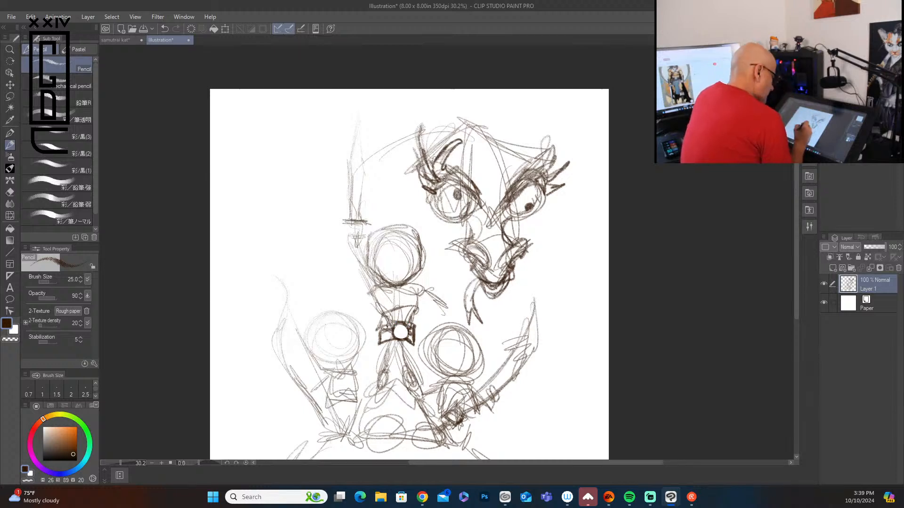
left_click_drag(380, 341, 395, 349)
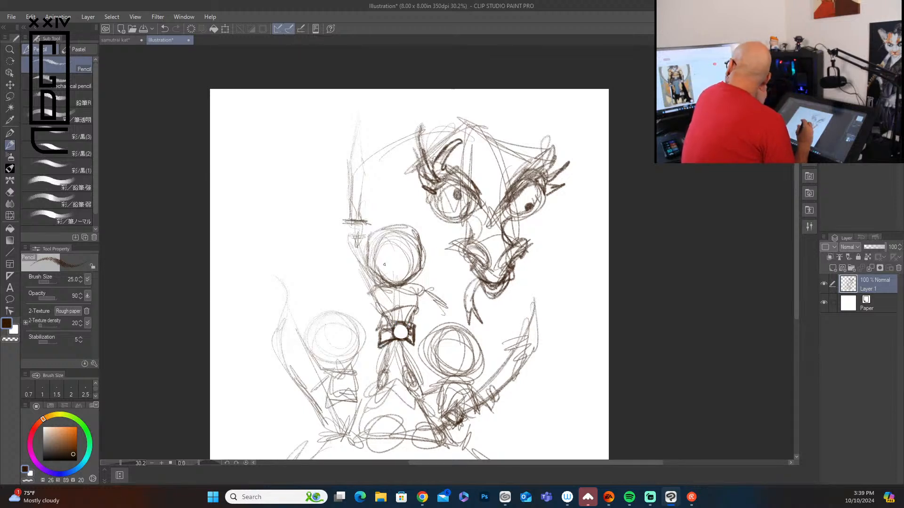
mouse_move(389, 345)
left_mouse_down()
mouse_move(410, 363)
mouse_move(394, 378)
mouse_move(411, 349)
mouse_move(380, 337)
mouse_move(370, 358)
mouse_move(411, 341)
mouse_move(419, 357)
mouse_move(380, 361)
mouse_move(373, 395)
mouse_move(384, 386)
mouse_move(377, 378)
mouse_move(387, 383)
mouse_move(415, 359)
mouse_move(409, 371)
mouse_move(418, 384)
left_mouse_up()
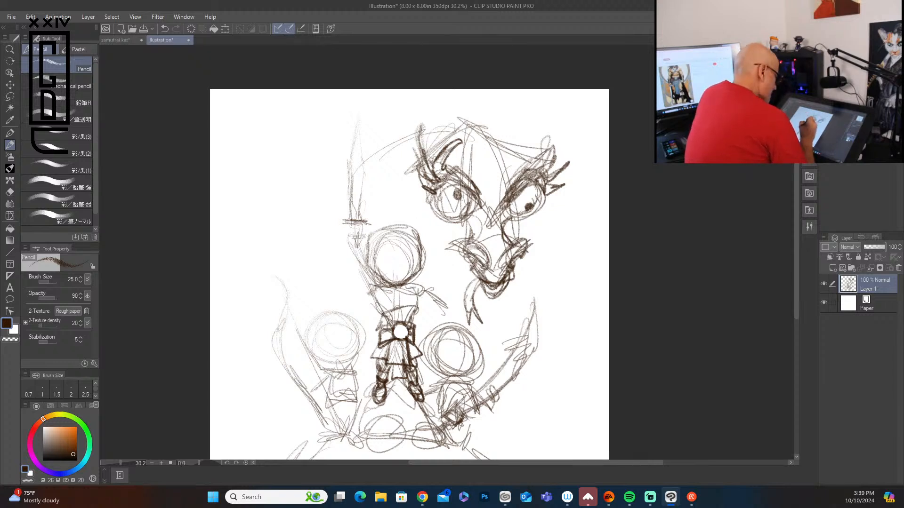
Draw the central figure's diagonal chest strap, facial features and ear, and define the raised arm gripping the sword hilt
left_click_drag(412, 285, 383, 320)
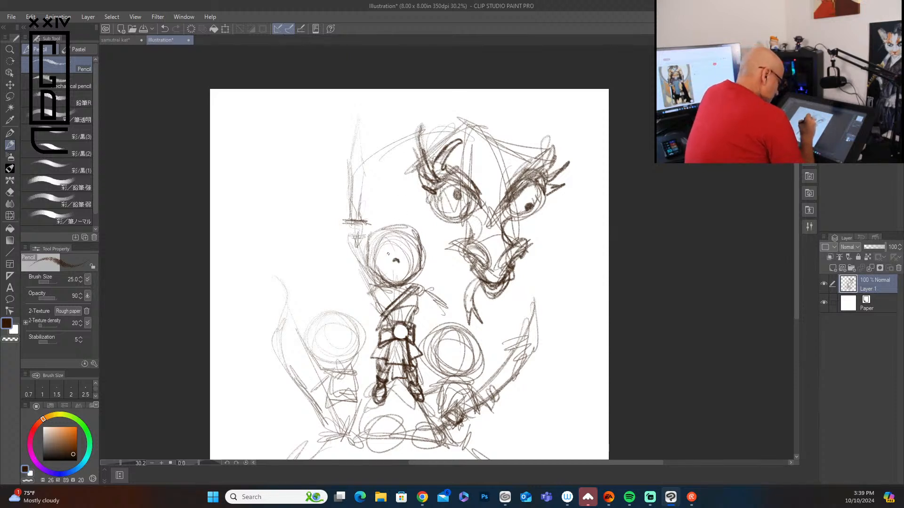
mouse_move(386, 245)
left_mouse_down()
mouse_move(377, 257)
mouse_move(393, 245)
mouse_move(385, 242)
mouse_move(400, 245)
mouse_move(378, 254)
mouse_move(414, 256)
mouse_move(403, 254)
mouse_move(402, 270)
mouse_move(422, 265)
left_mouse_up()
mouse_move(372, 253)
left_mouse_down()
mouse_move(383, 142)
mouse_move(353, 224)
mouse_move(356, 265)
mouse_move(359, 257)
mouse_move(377, 275)
mouse_move(374, 296)
mouse_move(421, 278)
mouse_move(385, 303)
mouse_move(395, 304)
mouse_move(380, 304)
mouse_move(379, 323)
mouse_move(416, 305)
left_mouse_up()
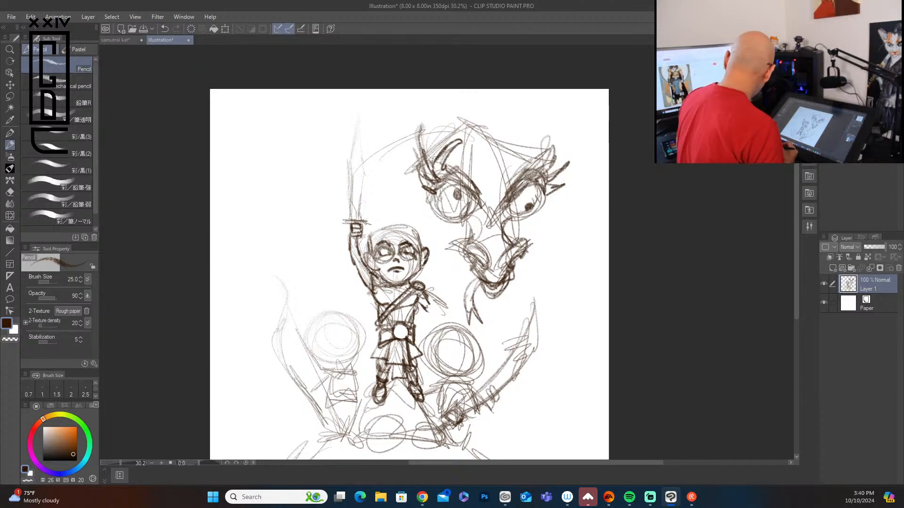
Draw the central figure's lowered arm with a forearm guard and fist, and add a matching guard to the raised wrist
scroll(426, 308, "up", 2)
scroll(426, 307, "up", 1)
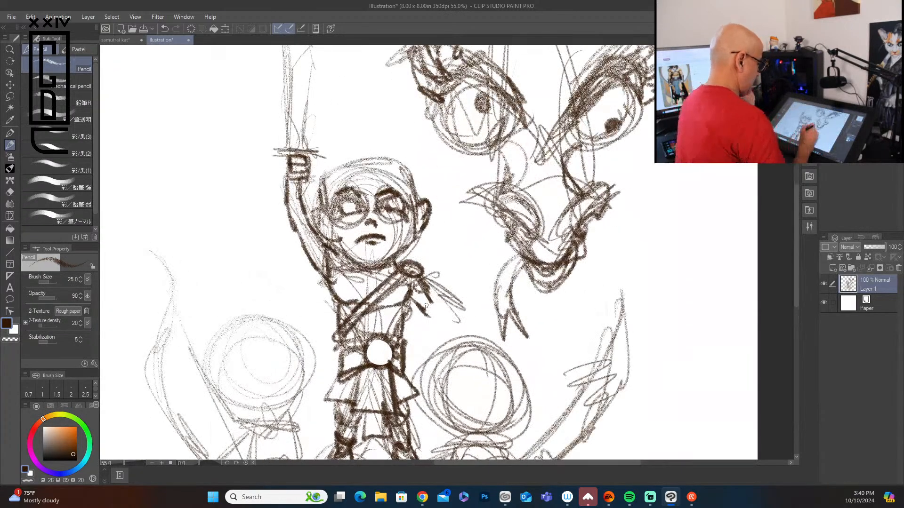
left_click_drag(426, 301, 437, 331)
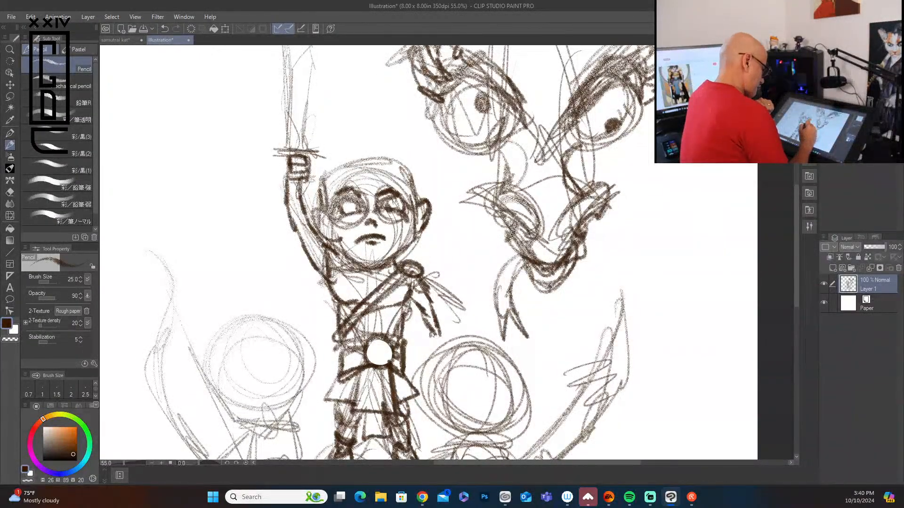
mouse_move(434, 335)
left_mouse_down()
mouse_move(423, 360)
mouse_move(440, 354)
mouse_move(425, 348)
left_mouse_up()
mouse_move(434, 309)
left_mouse_down()
mouse_move(440, 334)
mouse_move(432, 340)
mouse_move(445, 352)
left_mouse_up()
mouse_move(290, 183)
left_mouse_down()
mouse_move(285, 210)
mouse_move(307, 206)
left_mouse_up()
mouse_move(306, 207)
left_mouse_down()
mouse_move(301, 179)
mouse_move(297, 193)
left_mouse_up()
left_click_drag(282, 183, 297, 181)
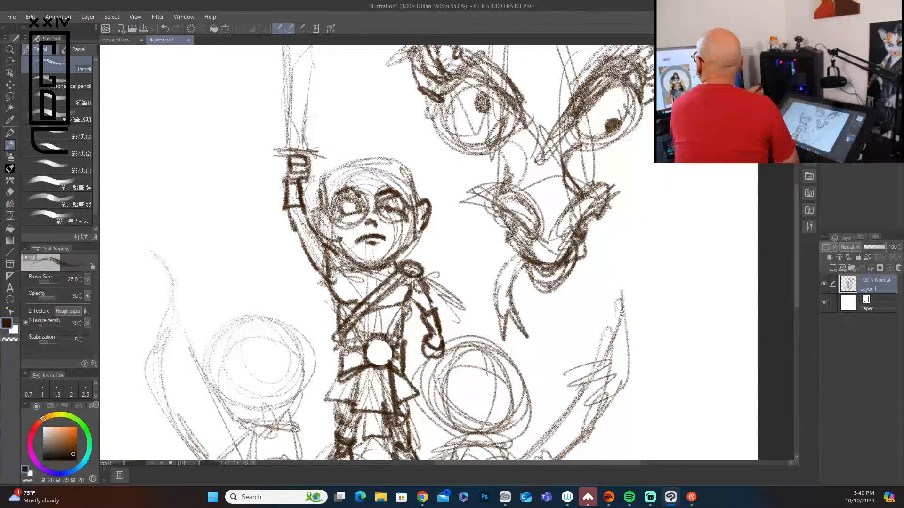
Draw a rounded cap of hair with a shaded band across the central figure's forehead
left_click_drag(355, 160, 349, 185)
left_click_drag(353, 178, 328, 191)
mouse_move(334, 179)
left_mouse_down()
mouse_move(319, 193)
mouse_move(339, 158)
mouse_move(394, 161)
mouse_move(357, 173)
mouse_move(378, 173)
left_mouse_up()
mouse_move(372, 161)
left_mouse_down()
mouse_move(381, 177)
mouse_move(412, 185)
mouse_move(410, 201)
left_mouse_up()
mouse_move(401, 167)
left_mouse_down()
mouse_move(414, 192)
mouse_move(425, 193)
left_mouse_up()
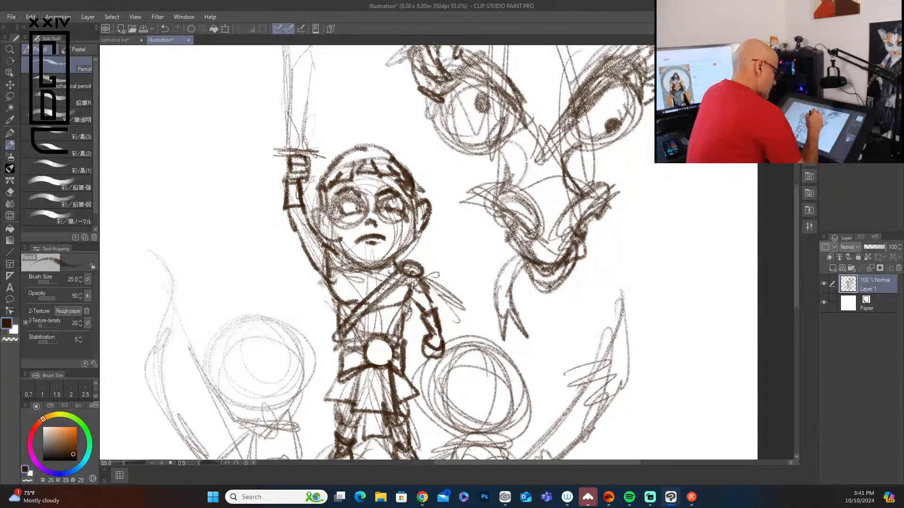
mouse_move(326, 192)
left_mouse_down()
mouse_move(371, 175)
mouse_move(401, 179)
left_mouse_up()
mouse_move(336, 178)
left_mouse_down()
mouse_move(402, 162)
mouse_move(387, 165)
left_mouse_up()
Add long wavy hair flowing down both sides of the central figure's head to the shoulders
mouse_move(419, 193)
left_mouse_down()
mouse_move(447, 217)
mouse_move(458, 265)
mouse_move(426, 288)
left_mouse_up()
mouse_move(328, 191)
left_mouse_down()
mouse_move(306, 212)
mouse_move(292, 252)
mouse_move(321, 302)
left_mouse_up()
left_click_drag(311, 257, 339, 312)
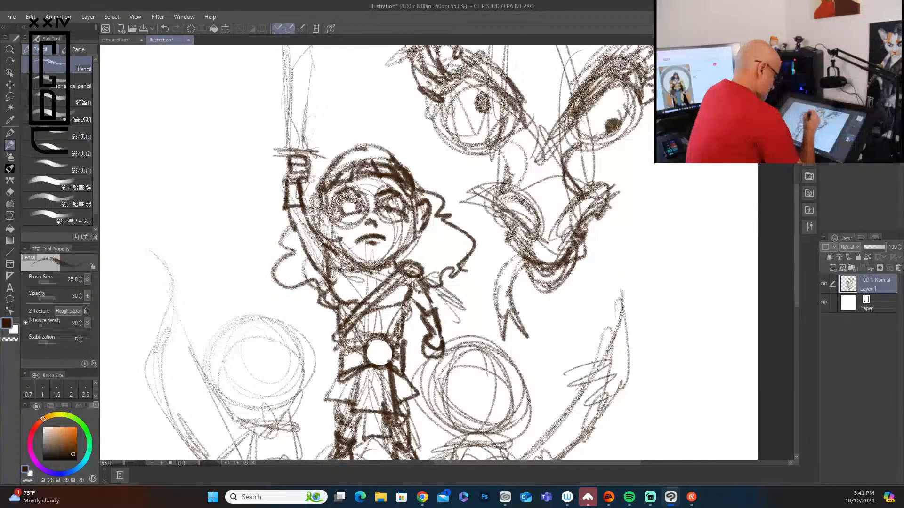
Define the central figure's cheeks, jawline and chin with darker strokes, adding short hair locks beside the face
mouse_move(327, 243)
left_mouse_down()
mouse_move(351, 278)
mouse_move(387, 279)
left_mouse_up()
left_click_drag(393, 260, 400, 267)
mouse_move(344, 244)
left_mouse_down()
mouse_move(386, 263)
mouse_move(411, 221)
left_mouse_up()
left_click_drag(374, 259, 414, 210)
mouse_move(332, 229)
left_mouse_down()
mouse_move(365, 262)
mouse_move(394, 268)
left_mouse_up()
left_click_drag(344, 250, 356, 260)
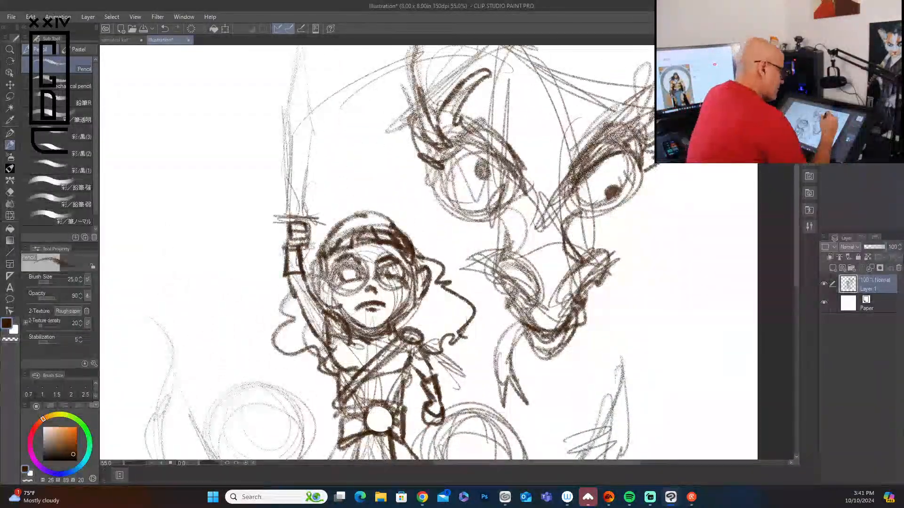
Redraw the creature's right-hand eye with a darker outline and pupil, and darken the muzzle line below it
left_click_drag(608, 156, 641, 163)
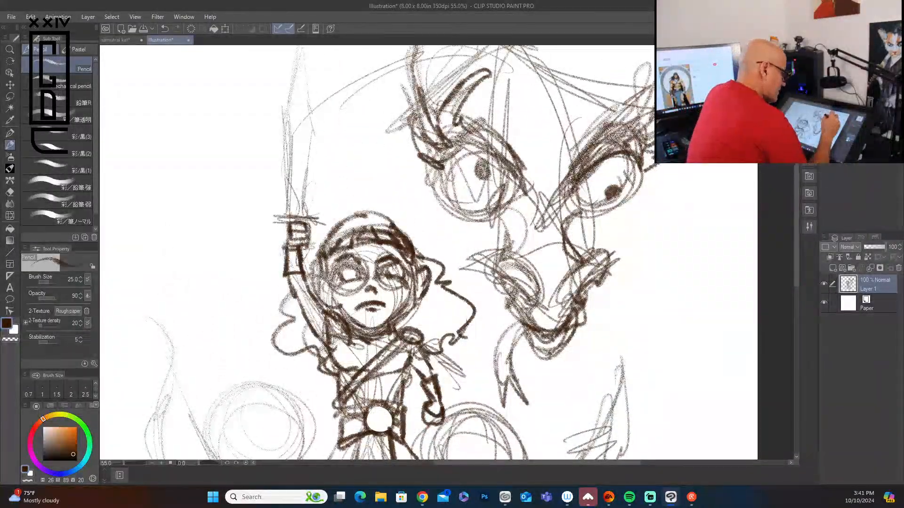
left_click_drag(574, 184, 629, 197)
mouse_move(637, 162)
left_mouse_down()
mouse_move(600, 213)
mouse_move(605, 198)
mouse_move(569, 205)
mouse_move(583, 259)
left_mouse_up()
left_click_drag(569, 227, 581, 259)
Darken the creature's left muzzle line, nostrils and jaw, and draw forked beard strands hanging from the chin
mouse_move(498, 215)
left_mouse_down()
mouse_move(503, 252)
mouse_move(488, 279)
mouse_move(534, 306)
mouse_move(516, 266)
mouse_move(531, 282)
mouse_move(606, 256)
left_mouse_up()
mouse_move(558, 280)
left_mouse_down()
mouse_move(593, 305)
mouse_move(595, 284)
mouse_move(584, 318)
left_mouse_up()
left_click_drag(502, 296, 513, 315)
mouse_move(505, 312)
left_mouse_down()
mouse_move(560, 336)
mouse_move(587, 304)
left_mouse_up()
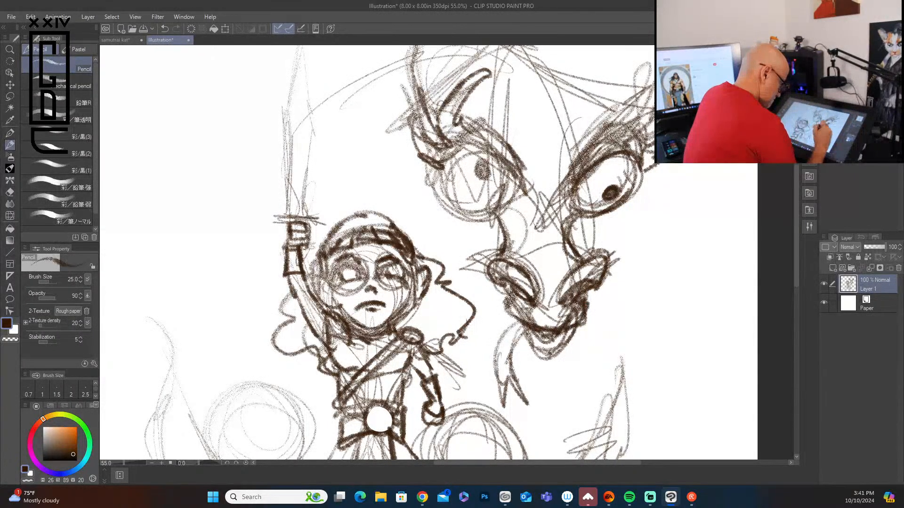
mouse_move(513, 314)
left_mouse_down()
mouse_move(548, 348)
mouse_move(567, 330)
mouse_move(533, 390)
mouse_move(561, 389)
mouse_move(575, 322)
mouse_move(519, 387)
mouse_move(495, 358)
mouse_move(501, 411)
left_mouse_up()
left_click_drag(504, 377, 530, 407)
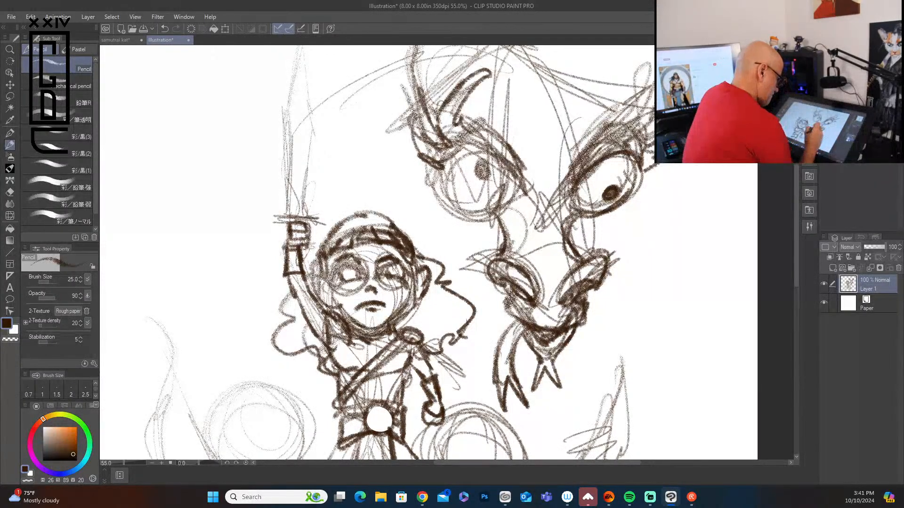
Add spikes to both sides of the creature's jaw and darken the lower outline of its left-hand eye
left_click_drag(516, 292, 491, 334)
left_click_drag(573, 324, 589, 342)
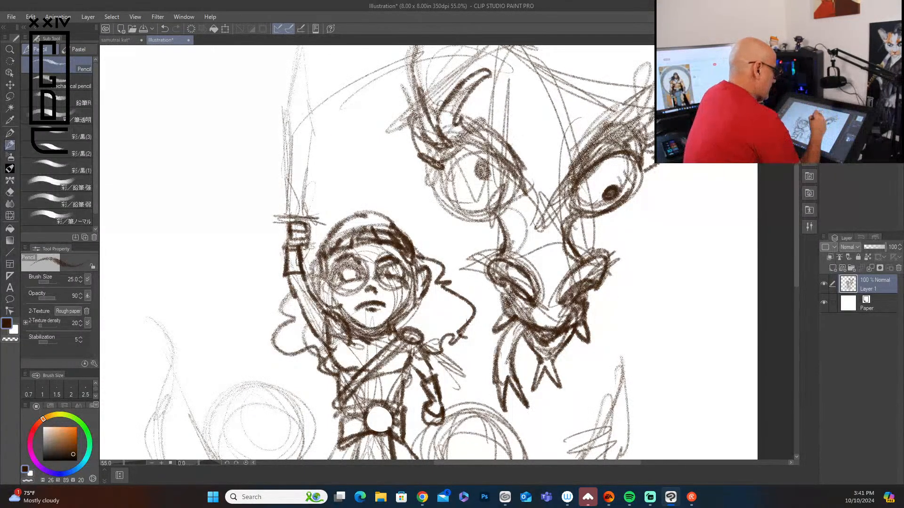
left_click_drag(439, 162, 517, 222)
mouse_move(516, 175)
left_mouse_down()
mouse_move(476, 213)
mouse_move(451, 203)
mouse_move(528, 178)
mouse_move(602, 206)
mouse_move(562, 235)
left_mouse_up()
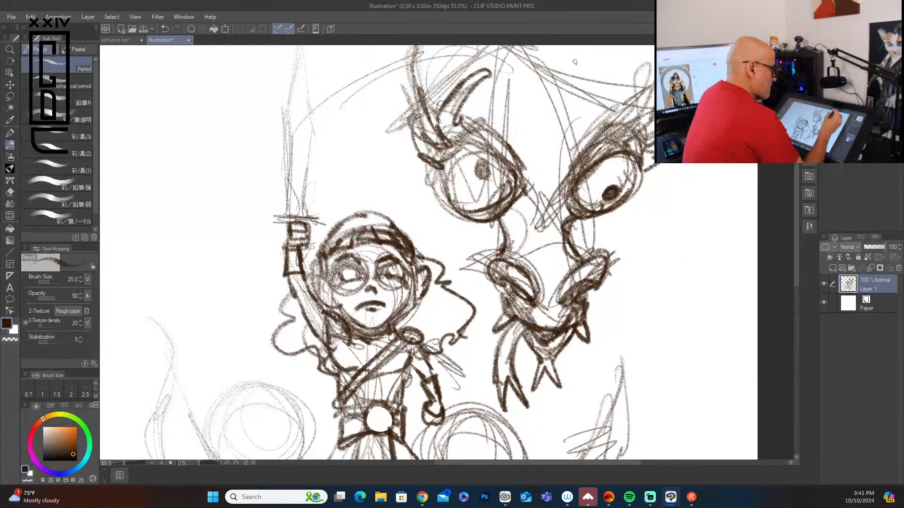
Draw the creature's forehead contour, a row of elongated scales down its centre, and the brow line above the right-hand eye
mouse_move(490, 123)
left_mouse_down()
mouse_move(530, 70)
mouse_move(542, 88)
left_mouse_up()
left_click_drag(542, 53, 551, 175)
mouse_move(548, 90)
left_mouse_down()
mouse_move(595, 122)
mouse_move(599, 143)
left_mouse_up()
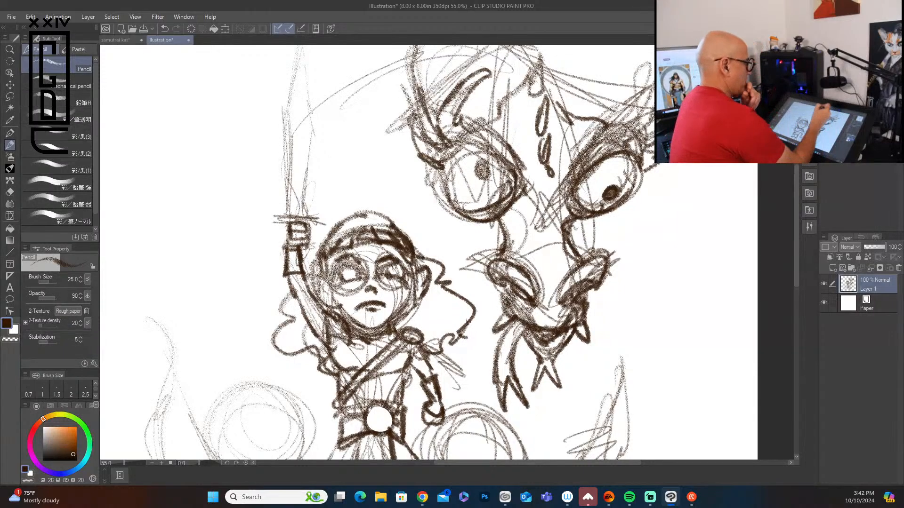
Sketch the creature's curved neck arching behind the central warrior, with long body curves sweeping down on both sides
left_click_drag(396, 64, 305, 125)
left_click_drag(353, 86, 311, 125)
left_click_drag(407, 108, 334, 204)
left_click_drag(376, 121, 357, 218)
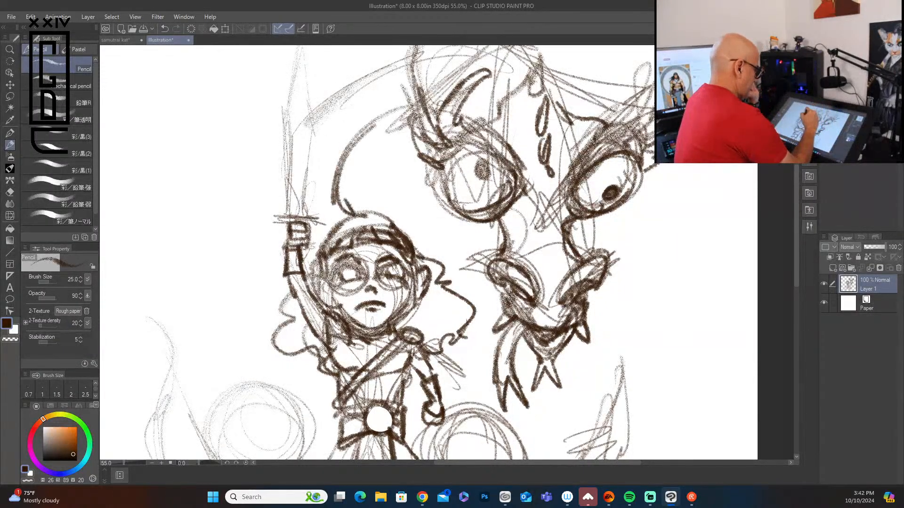
left_click_drag(270, 220, 204, 379)
left_click_drag(466, 307, 492, 411)
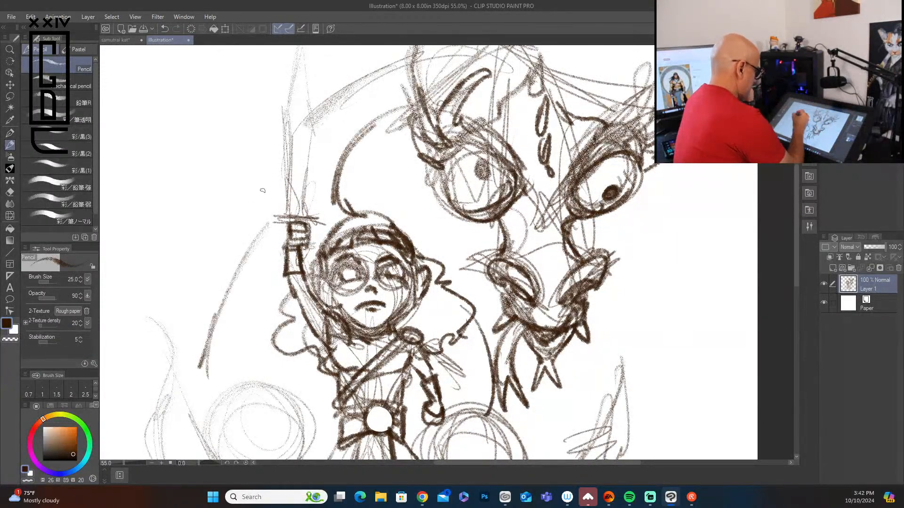
Draw a bat-like wing with ribs and a scalloped lower edge attached to the creature's body left of the warrior
mouse_move(280, 158)
left_mouse_down()
mouse_move(246, 247)
mouse_move(196, 214)
mouse_move(199, 190)
mouse_move(159, 218)
mouse_move(167, 209)
mouse_move(122, 295)
left_mouse_up()
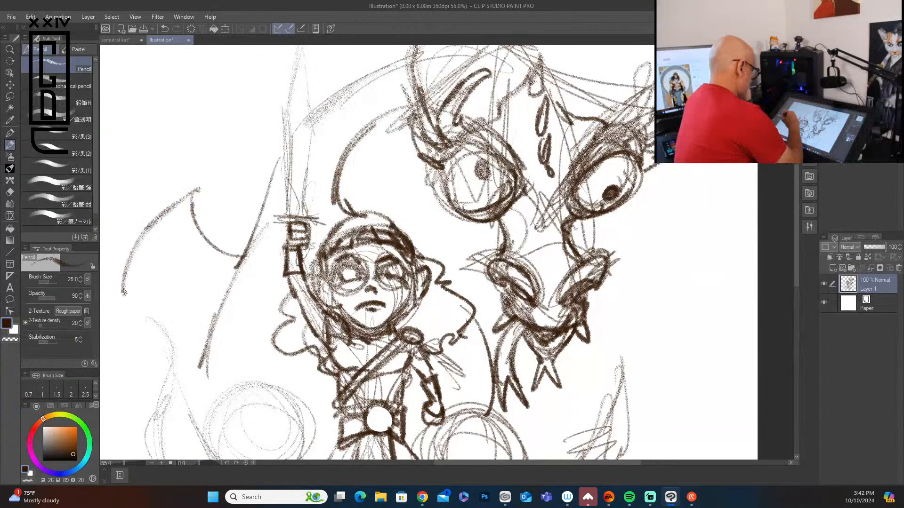
left_click_drag(195, 192, 163, 310)
left_click_drag(160, 222, 165, 312)
mouse_move(179, 199)
left_mouse_down()
mouse_move(123, 272)
mouse_move(159, 306)
mouse_move(189, 309)
mouse_move(224, 298)
left_mouse_up()
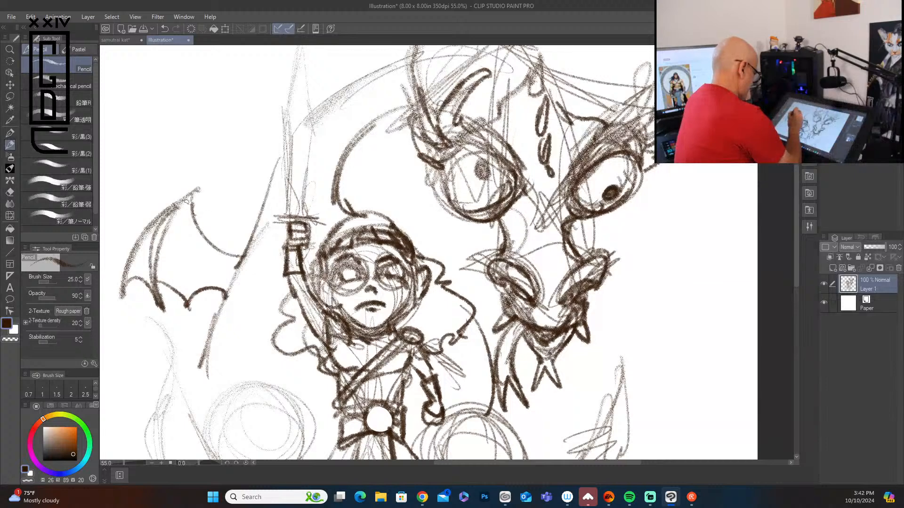
mouse_move(187, 201)
left_mouse_down()
mouse_move(227, 293)
mouse_move(198, 186)
mouse_move(253, 262)
left_mouse_up()
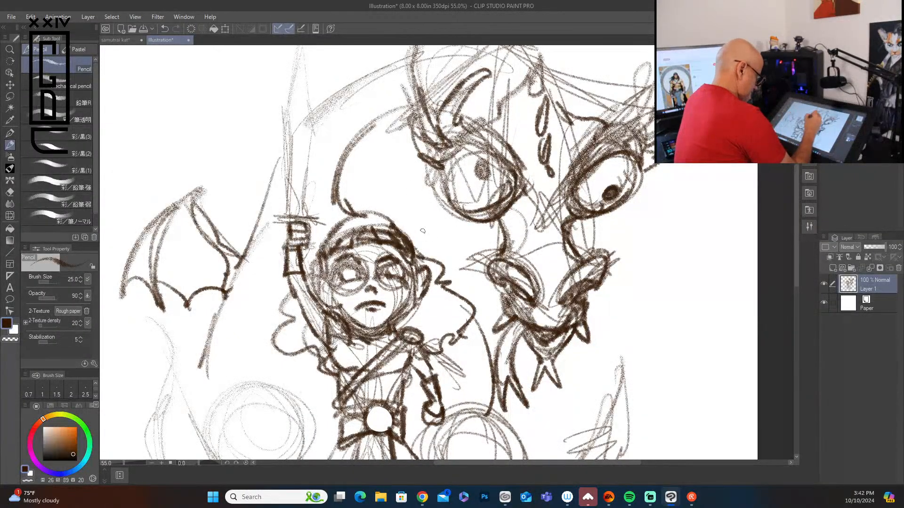
Draw a short curve linking the creature's left cheek to the side of the central warrior's head
mouse_move(412, 248)
left_mouse_down()
mouse_move(439, 214)
mouse_move(433, 236)
left_mouse_up()
left_click_drag(422, 251, 440, 235)
left_click_drag(438, 201, 473, 226)
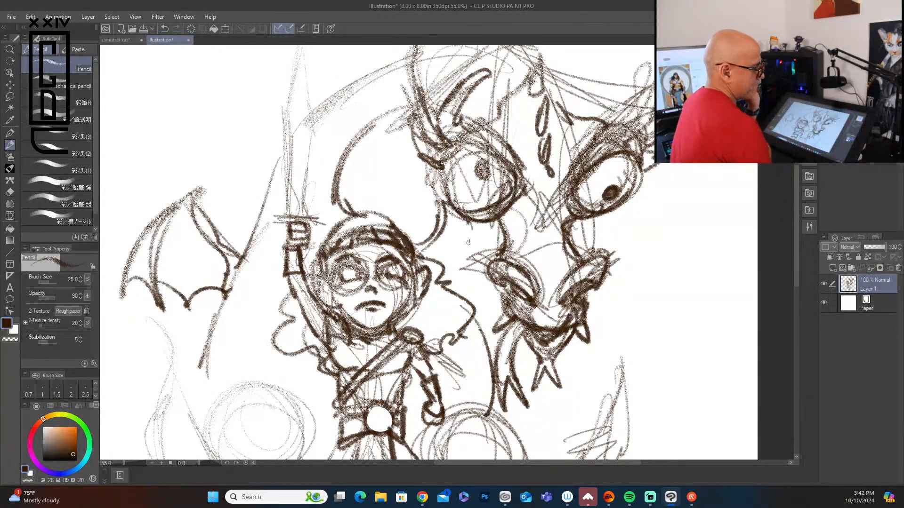
Add an inner neck line behind the central warrior and darken the raised sword's blade, guard and round pommel
mouse_move(409, 76)
left_mouse_down()
mouse_move(330, 133)
mouse_move(301, 193)
mouse_move(279, 136)
mouse_move(298, 49)
mouse_move(315, 151)
mouse_move(306, 216)
mouse_move(321, 220)
mouse_move(303, 187)
left_mouse_up()
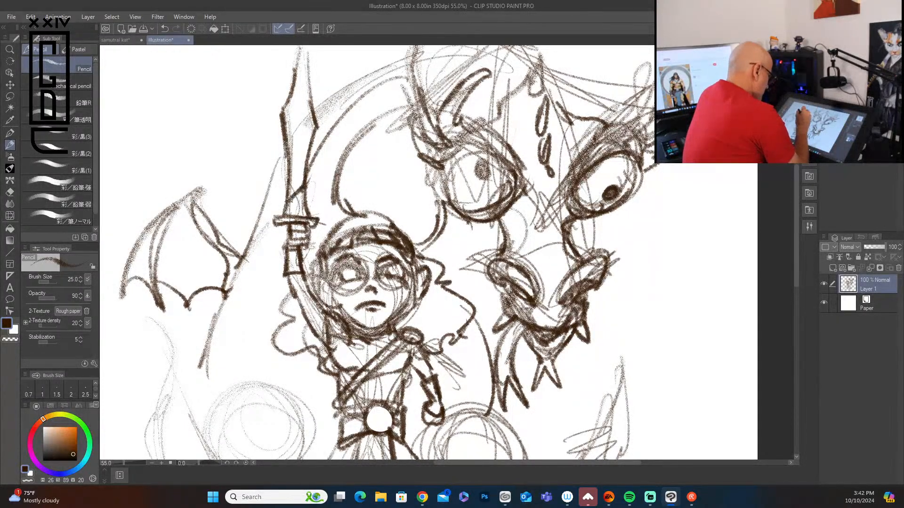
left_click_drag(288, 222, 309, 200)
left_click_drag(295, 248, 296, 267)
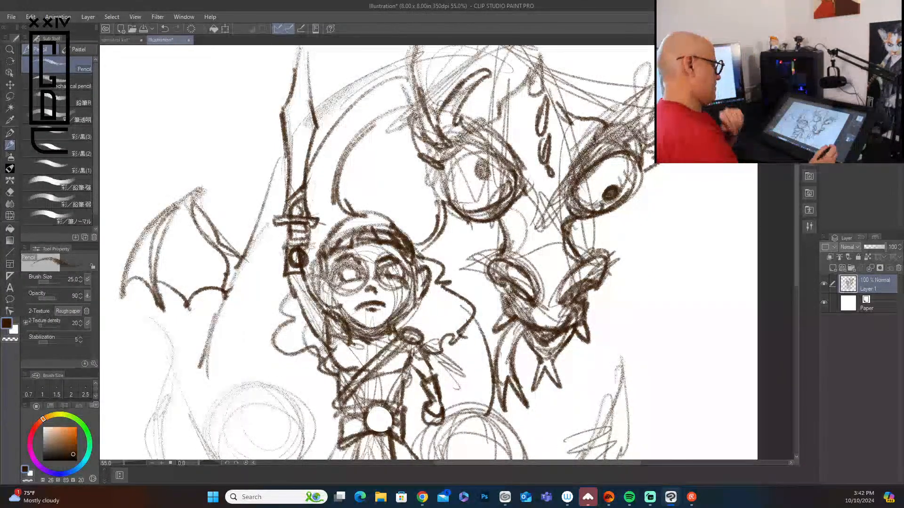
Darken the outer and inner arcs of the creature's neck and extend the body curve down past the warrior's raised arm
mouse_move(796, 274)
left_mouse_down()
mouse_move(793, 355)
mouse_move(786, 255)
left_mouse_up()
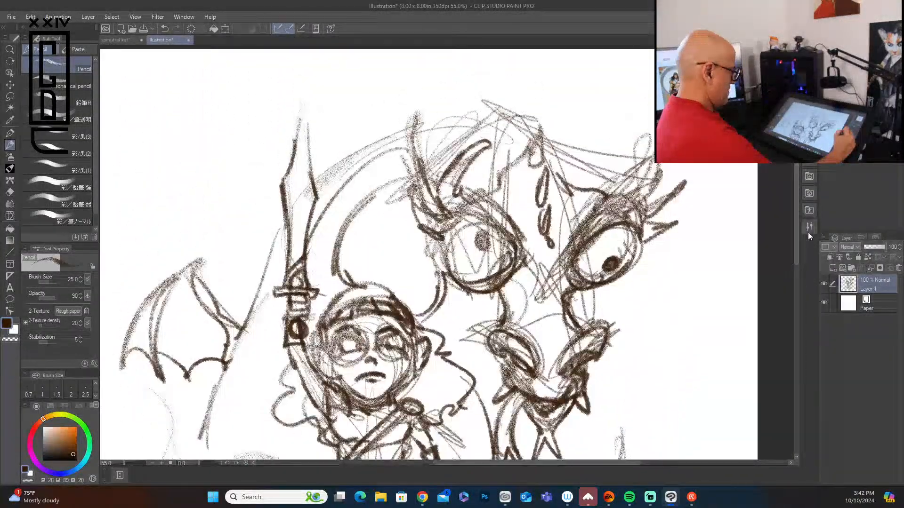
left_click_drag(339, 161, 478, 121)
left_click_drag(359, 206, 417, 187)
left_click_drag(429, 161, 318, 277)
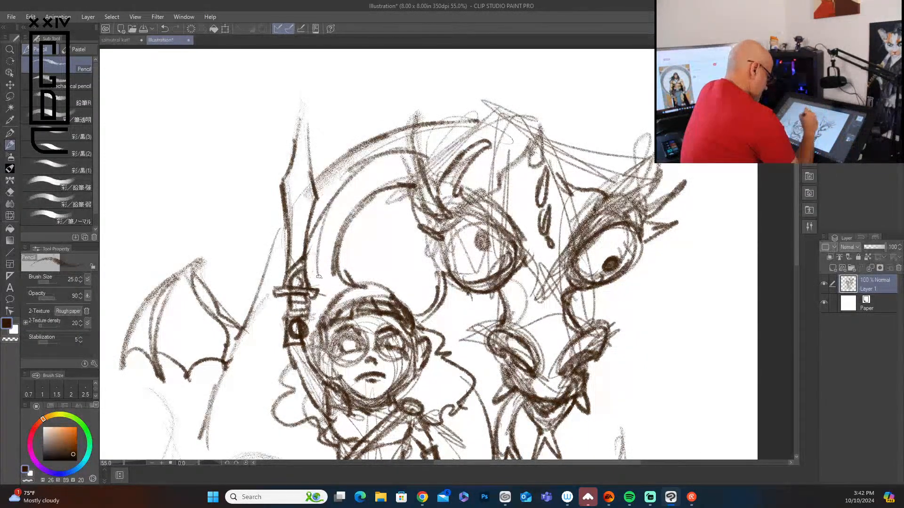
mouse_move(284, 340)
left_mouse_down()
mouse_move(249, 397)
mouse_move(238, 472)
left_mouse_up()
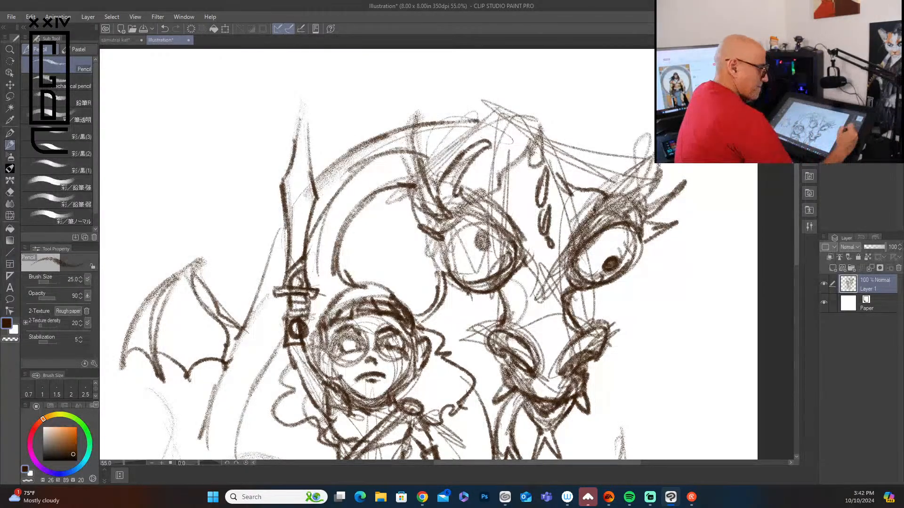
Refine the central warrior's nose and mouth, and add light contour lines around the cheeks and chin
left_click_drag(796, 252, 781, 313)
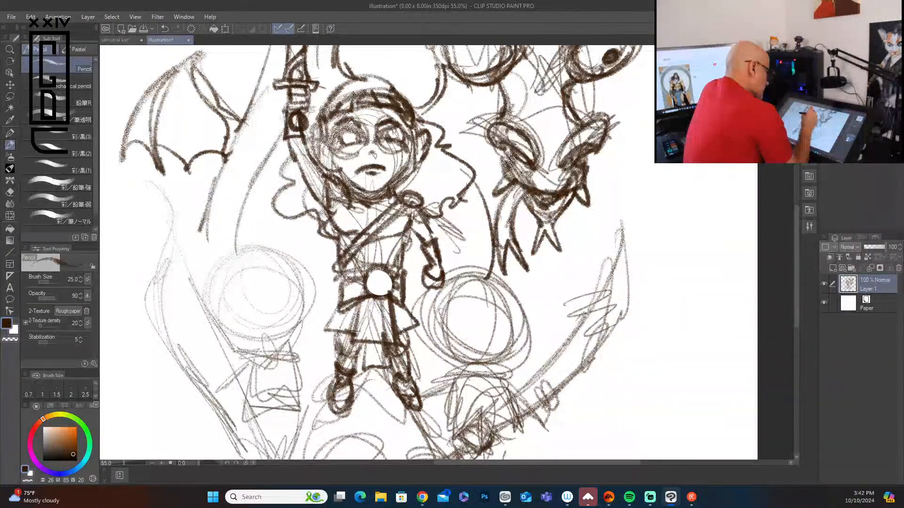
left_click_drag(372, 131, 351, 140)
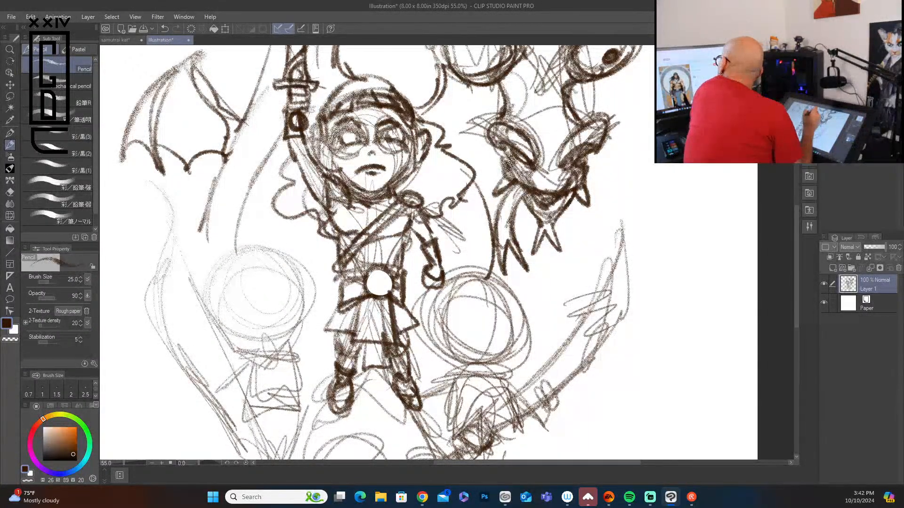
left_click_drag(365, 141, 355, 186)
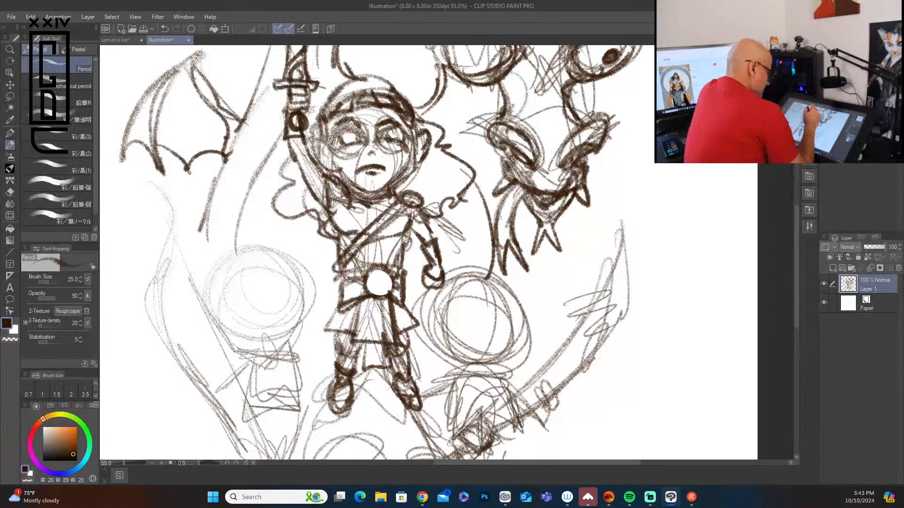
left_click_drag(375, 146, 394, 182)
left_click_drag(413, 151, 389, 183)
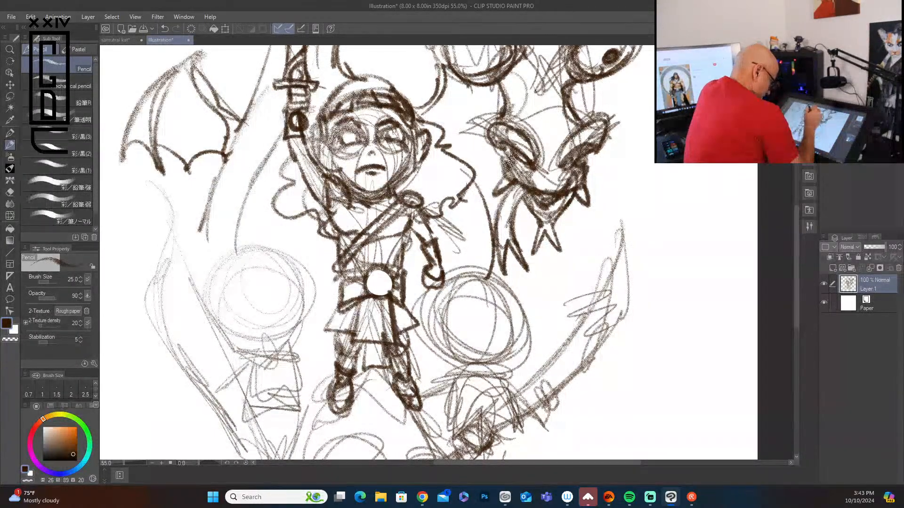
left_click_drag(403, 140, 379, 185)
left_click_drag(337, 155, 369, 185)
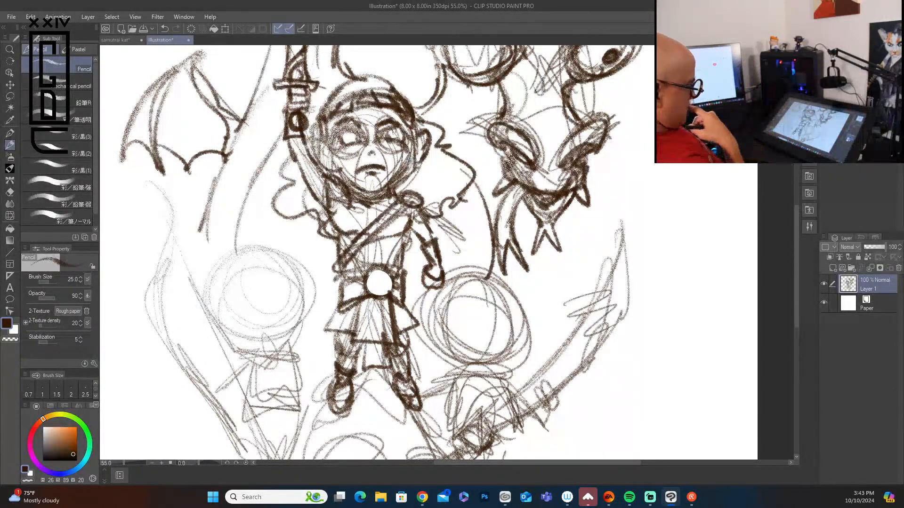
left_click_drag(795, 290, 792, 341)
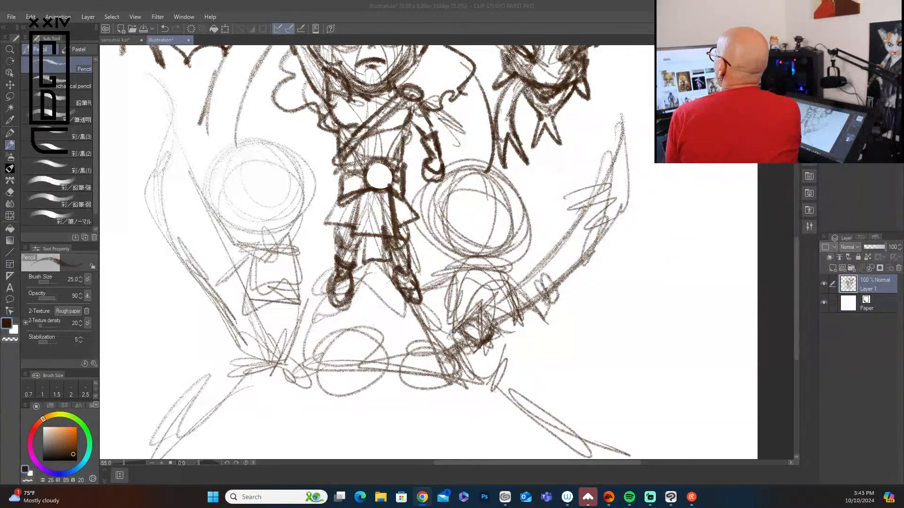
key("super+d")
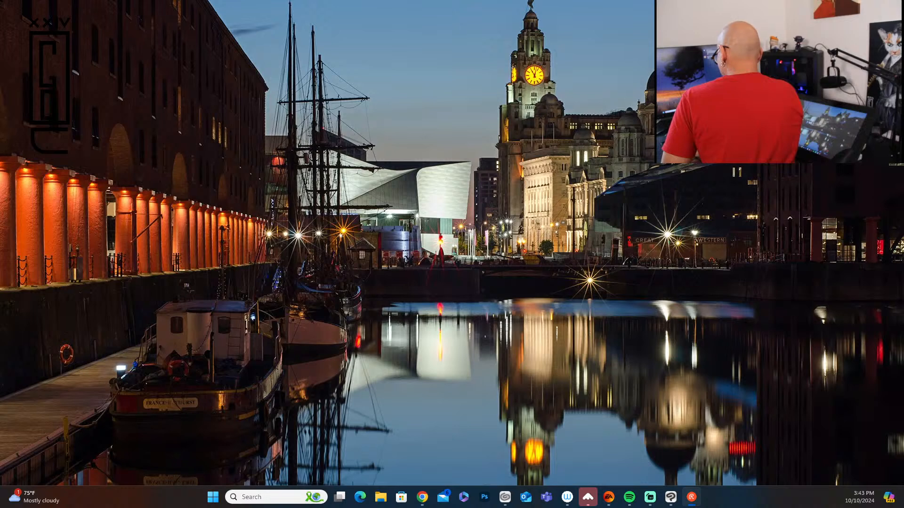
key("alt+Tab")
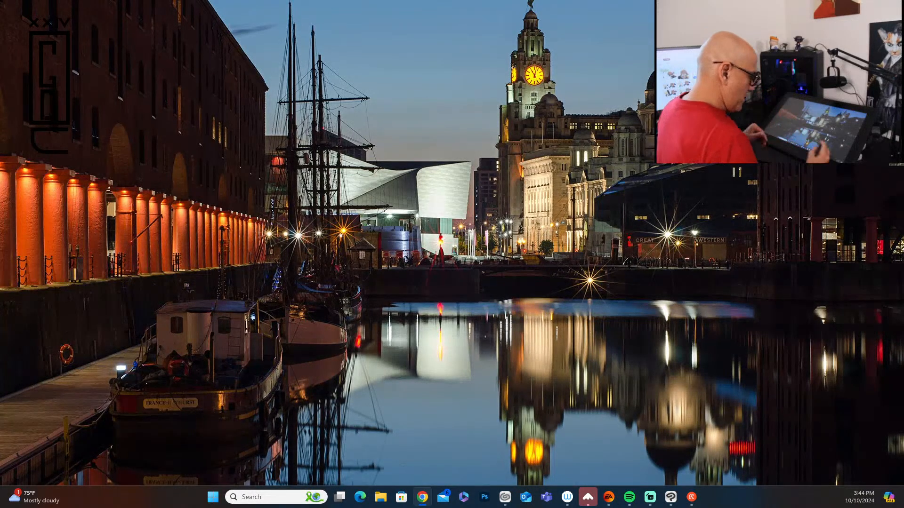
left_click(670, 499)
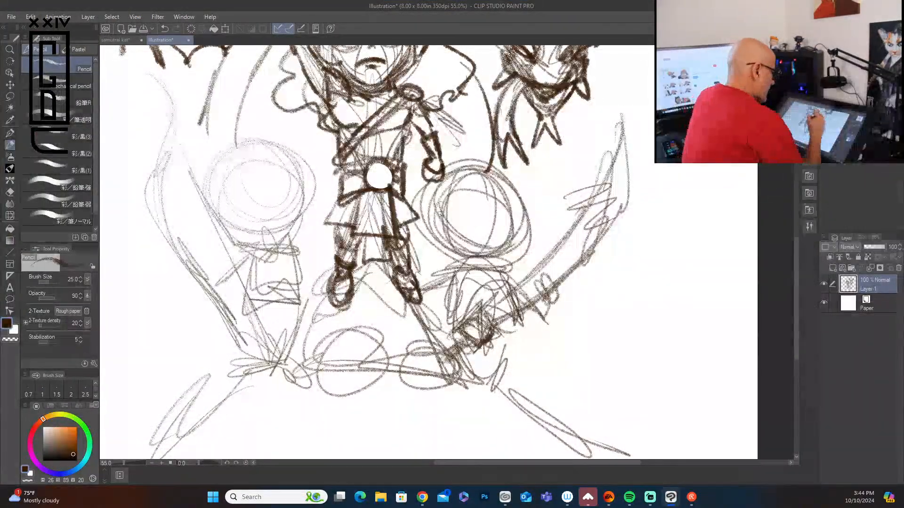
Outline the lower-right character's face with a pointed chin and draw two large eyes, a small nose and a mouth
mouse_move(440, 203)
left_mouse_down()
mouse_move(463, 267)
mouse_move(491, 263)
mouse_move(523, 220)
mouse_move(494, 266)
mouse_move(442, 233)
mouse_move(442, 192)
mouse_move(468, 170)
mouse_move(522, 200)
mouse_move(489, 174)
mouse_move(454, 230)
mouse_move(479, 207)
mouse_move(487, 243)
mouse_move(513, 222)
left_mouse_up()
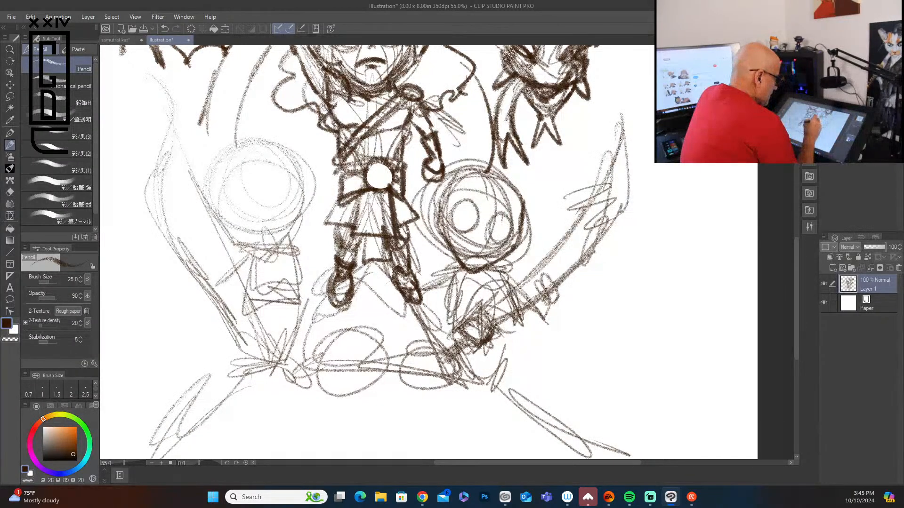
left_click_drag(444, 225, 473, 230)
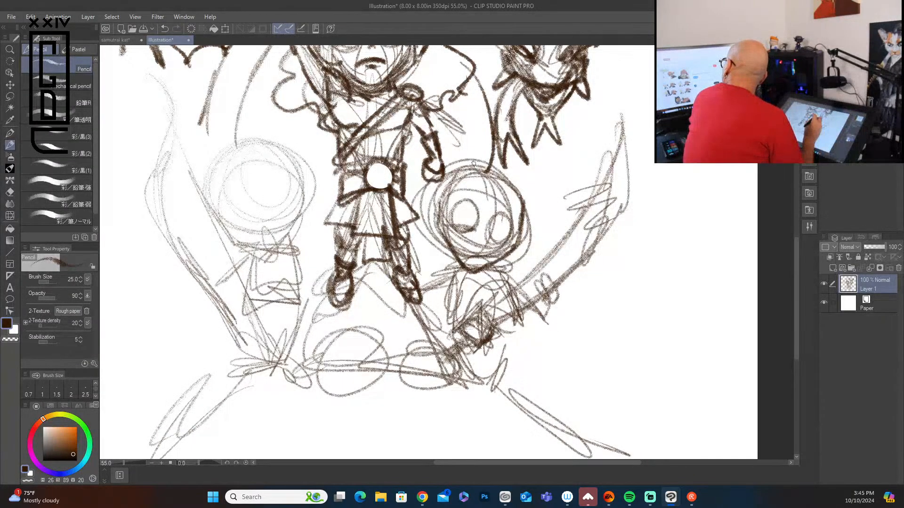
mouse_move(480, 207)
left_mouse_down()
mouse_move(469, 219)
mouse_move(449, 217)
mouse_move(476, 233)
mouse_move(476, 213)
mouse_move(515, 225)
mouse_move(513, 241)
mouse_move(506, 227)
mouse_move(482, 243)
mouse_move(488, 256)
mouse_move(473, 268)
mouse_move(510, 249)
left_mouse_up()
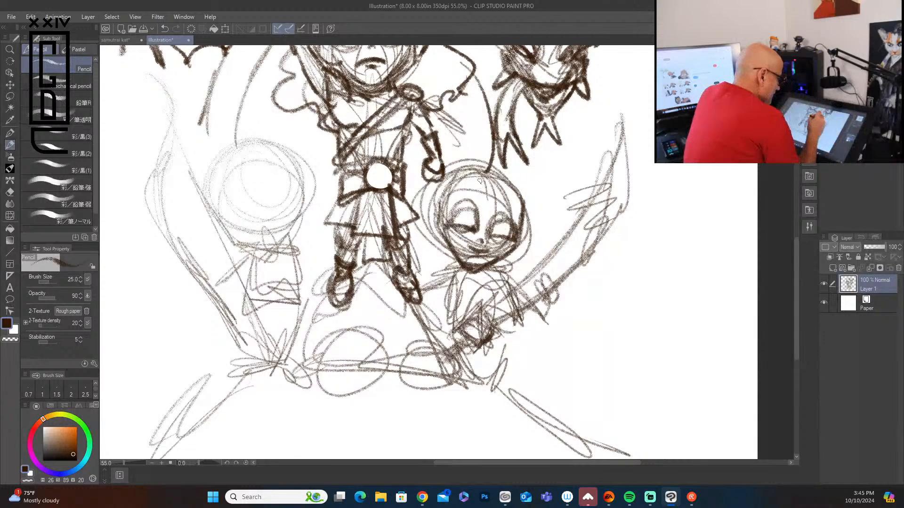
Draw the lower-right character's parted hair flowing down both sides of the face, and add pupils and eyelashes
mouse_move(477, 177)
left_mouse_down()
mouse_move(426, 196)
mouse_move(414, 249)
mouse_move(435, 270)
left_mouse_up()
mouse_move(520, 194)
left_mouse_down()
mouse_move(534, 266)
mouse_move(522, 258)
mouse_move(527, 245)
left_mouse_up()
mouse_move(465, 207)
left_mouse_down()
mouse_move(462, 229)
mouse_move(503, 237)
left_mouse_up()
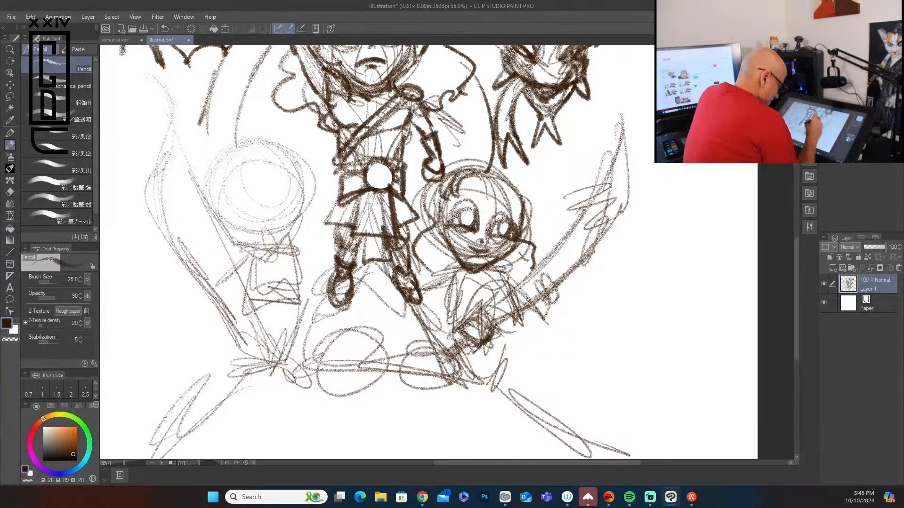
left_click_drag(452, 217, 475, 209)
mouse_move(509, 245)
left_mouse_down()
mouse_move(521, 219)
mouse_move(517, 238)
left_mouse_up()
left_click_drag(460, 204, 448, 220)
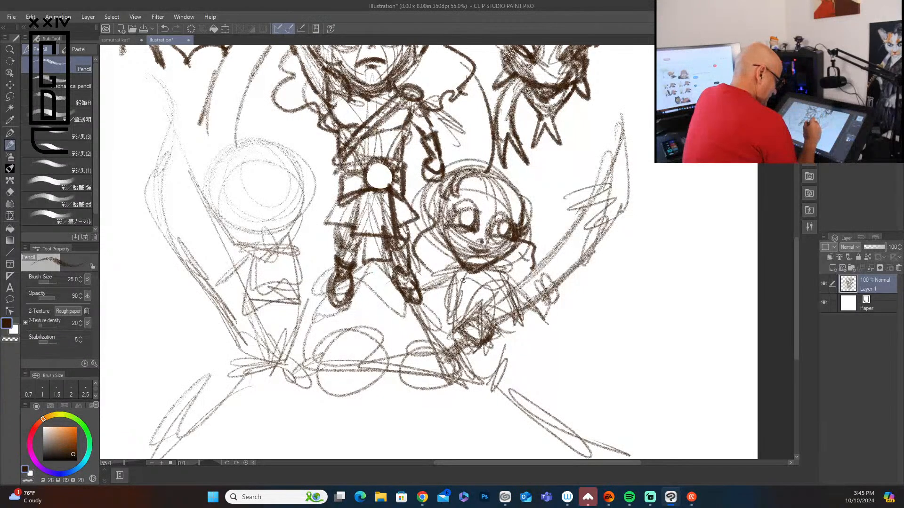
Add the lower-right character's collar, square waist shape, gripping fist and round shoulder piece with a torso line below
mouse_move(452, 273)
left_mouse_down()
mouse_move(468, 299)
mouse_move(499, 268)
mouse_move(493, 299)
left_mouse_up()
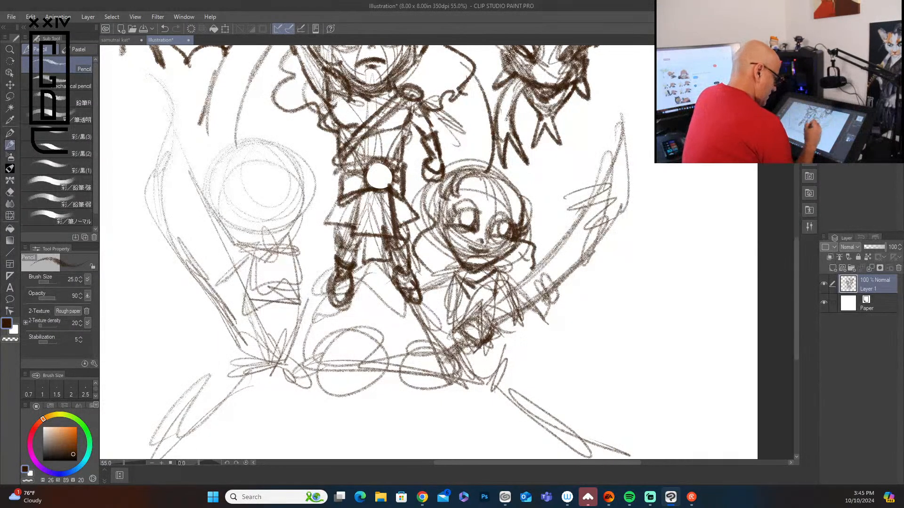
mouse_move(456, 328)
left_mouse_down()
mouse_move(491, 312)
mouse_move(489, 321)
left_mouse_up()
mouse_move(459, 321)
left_mouse_down()
mouse_move(468, 337)
mouse_move(486, 336)
mouse_move(499, 319)
left_mouse_up()
mouse_move(480, 310)
left_mouse_down()
mouse_move(493, 319)
mouse_move(541, 278)
mouse_move(548, 301)
mouse_move(558, 298)
mouse_move(548, 300)
left_mouse_up()
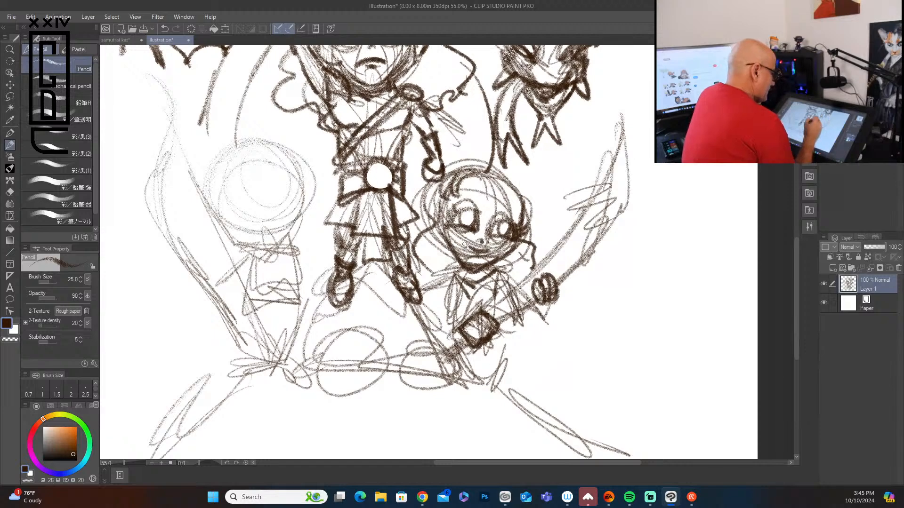
left_click_drag(464, 265, 467, 280)
mouse_move(481, 267)
left_mouse_down()
mouse_move(479, 283)
mouse_move(449, 276)
mouse_move(459, 280)
mouse_move(466, 324)
left_mouse_up()
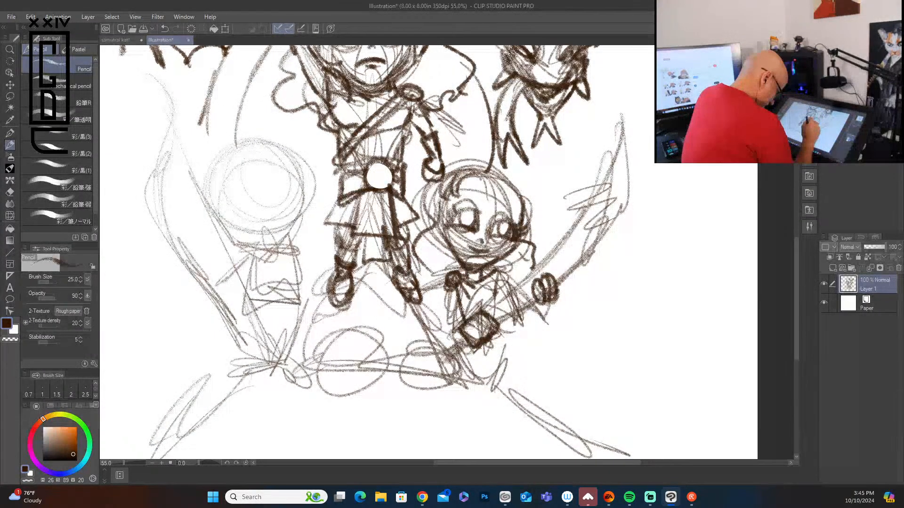
Define the lower-right character's shoulder line and the bent arm on the left side with darker strokes
left_click_drag(473, 284, 520, 268)
left_click_drag(461, 258, 435, 327)
left_click_drag(435, 325, 455, 340)
left_click_drag(459, 290, 445, 306)
left_click_drag(451, 306, 445, 328)
mouse_move(459, 289)
left_mouse_down()
mouse_move(452, 332)
mouse_move(437, 336)
mouse_move(453, 325)
left_mouse_up()
Draw the lower-right character's flared skirt panel, hem, and the right-hand leg with a pointed shoe
mouse_move(508, 297)
left_mouse_down()
mouse_move(513, 362)
mouse_move(467, 359)
mouse_move(469, 389)
left_mouse_up()
mouse_move(504, 332)
left_mouse_down()
mouse_move(494, 388)
mouse_move(523, 350)
left_mouse_up()
mouse_move(522, 350)
left_mouse_down()
mouse_move(506, 360)
mouse_move(496, 389)
left_mouse_up()
mouse_move(464, 349)
left_mouse_down()
mouse_move(456, 365)
mouse_move(495, 405)
left_mouse_up()
mouse_move(513, 359)
left_mouse_down()
mouse_move(496, 417)
mouse_move(490, 410)
mouse_move(509, 427)
mouse_move(492, 439)
left_mouse_up()
mouse_move(503, 408)
left_mouse_down()
mouse_move(493, 436)
mouse_move(498, 429)
left_mouse_up()
left_click_drag(507, 379, 498, 403)
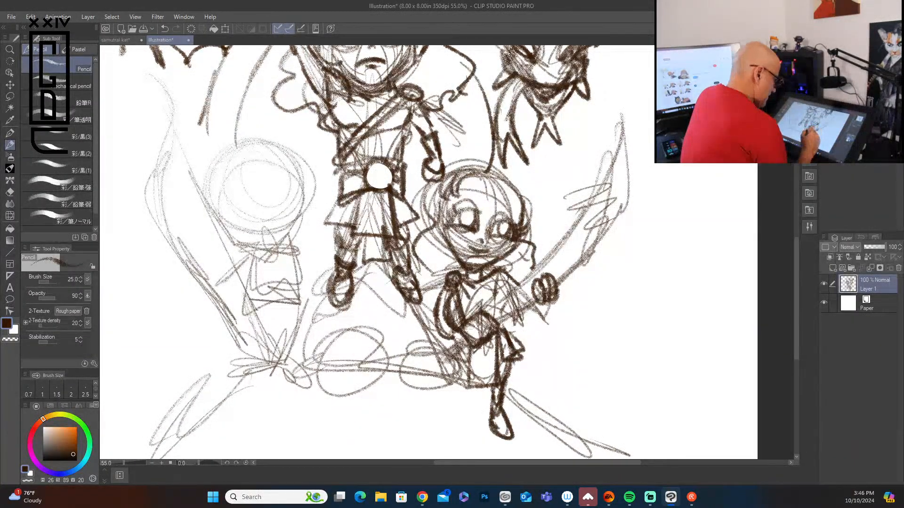
left_click_drag(512, 364, 505, 384)
left_click_drag(511, 361, 498, 391)
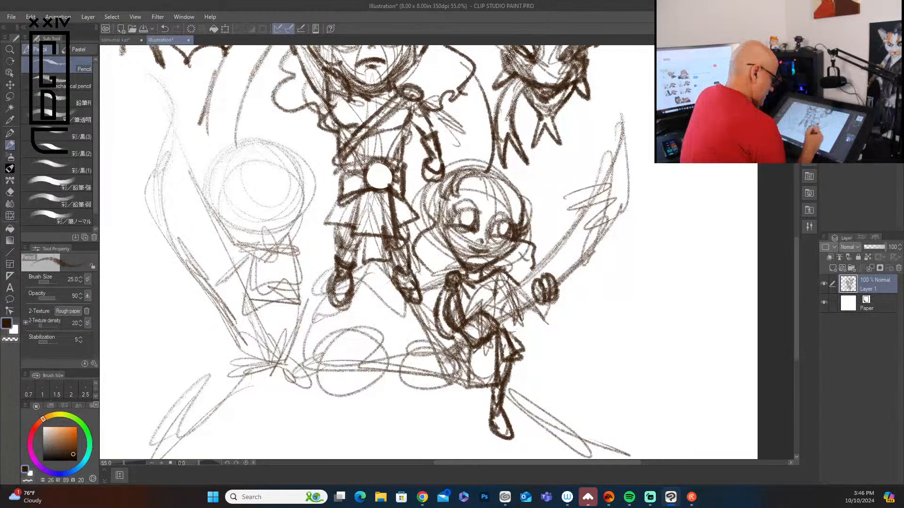
Draw the lower-right character's left-hand leg and shoe, and darken the tunic's front panel and hem
mouse_move(458, 362)
left_mouse_down()
mouse_move(472, 420)
mouse_move(449, 432)
mouse_move(473, 438)
mouse_move(453, 434)
mouse_move(471, 388)
left_mouse_up()
left_click_drag(493, 353, 491, 371)
left_click_drag(463, 363, 498, 389)
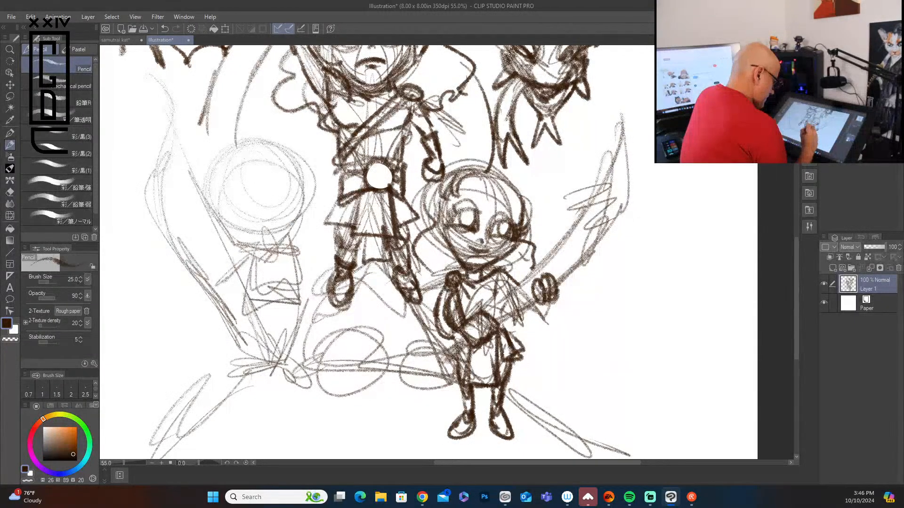
Add the flared skirt panel on the lower-right character's left side and horizontal bands across the chest
left_click_drag(442, 330, 472, 362)
left_click_drag(464, 244, 475, 239)
mouse_move(454, 294)
left_mouse_down()
mouse_move(499, 292)
mouse_move(478, 308)
left_mouse_up()
left_click_drag(473, 301, 497, 308)
mouse_move(480, 306)
left_mouse_down()
mouse_move(461, 307)
mouse_move(498, 306)
mouse_move(498, 319)
left_mouse_up()
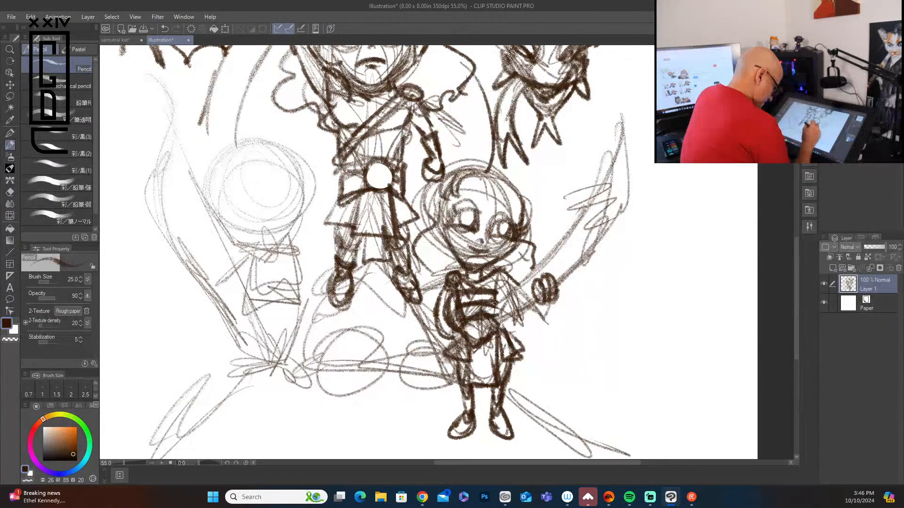
Draw the lower-right character's bent arm and sleeve leading to the raised fist, and darken the upper edge of the sword blade
left_click_drag(479, 279, 513, 296)
mouse_move(505, 284)
left_mouse_down()
mouse_move(525, 296)
mouse_move(513, 300)
left_mouse_up()
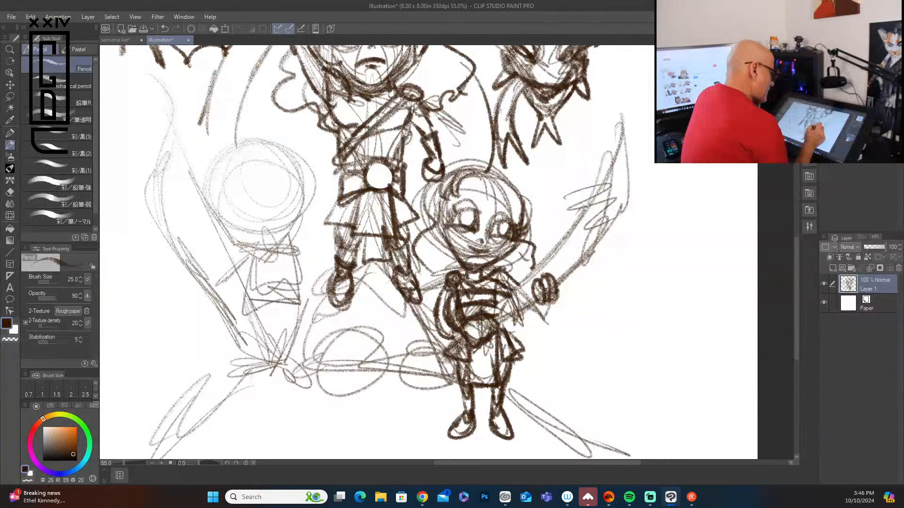
mouse_move(549, 303)
left_mouse_down()
mouse_move(526, 320)
mouse_move(531, 301)
mouse_move(509, 294)
mouse_move(501, 312)
mouse_move(510, 328)
left_mouse_up()
mouse_move(511, 312)
left_mouse_down()
mouse_move(534, 329)
mouse_move(510, 335)
left_mouse_up()
mouse_move(510, 335)
left_mouse_down()
mouse_move(489, 318)
mouse_move(493, 304)
left_mouse_up()
left_click_drag(541, 267, 517, 288)
left_click_drag(507, 321, 539, 298)
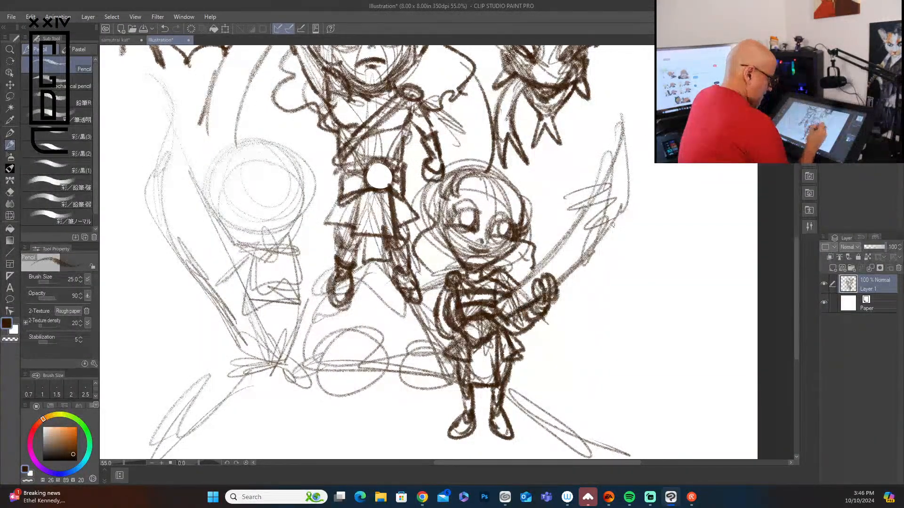
left_click_drag(579, 217, 613, 158)
left_click_drag(598, 193, 622, 132)
Add a braided fringe across the lower-right character's forehead and beaded braids hanging on both sides of the face
left_click_drag(472, 208, 455, 220)
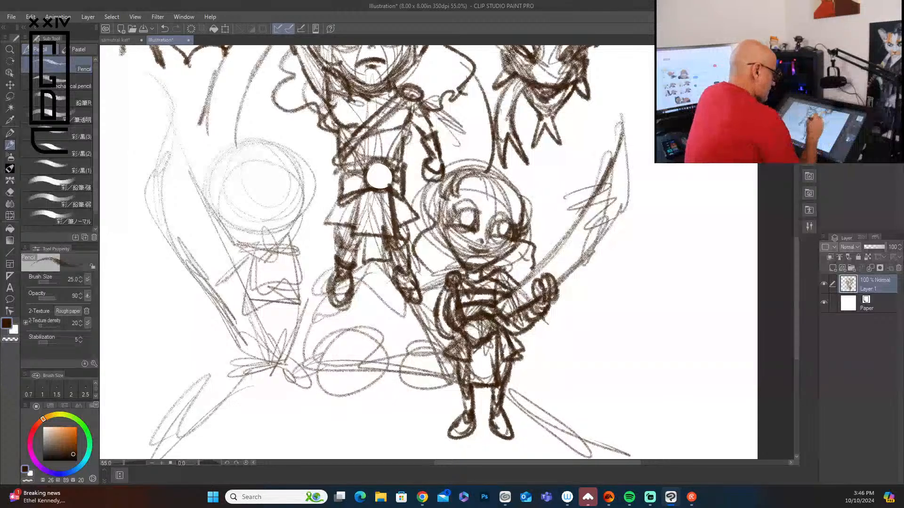
mouse_move(480, 176)
left_mouse_down()
mouse_move(472, 192)
mouse_move(495, 181)
mouse_move(510, 187)
mouse_move(503, 209)
mouse_move(450, 197)
mouse_move(513, 211)
mouse_move(513, 228)
left_mouse_up()
mouse_move(459, 191)
left_mouse_down()
mouse_move(440, 252)
mouse_move(408, 261)
mouse_move(415, 264)
left_mouse_up()
mouse_move(438, 234)
left_mouse_down()
mouse_move(418, 261)
mouse_move(428, 272)
mouse_move(416, 332)
mouse_move(395, 269)
left_mouse_up()
left_click_drag(470, 249, 442, 263)
left_click_drag(531, 259, 503, 274)
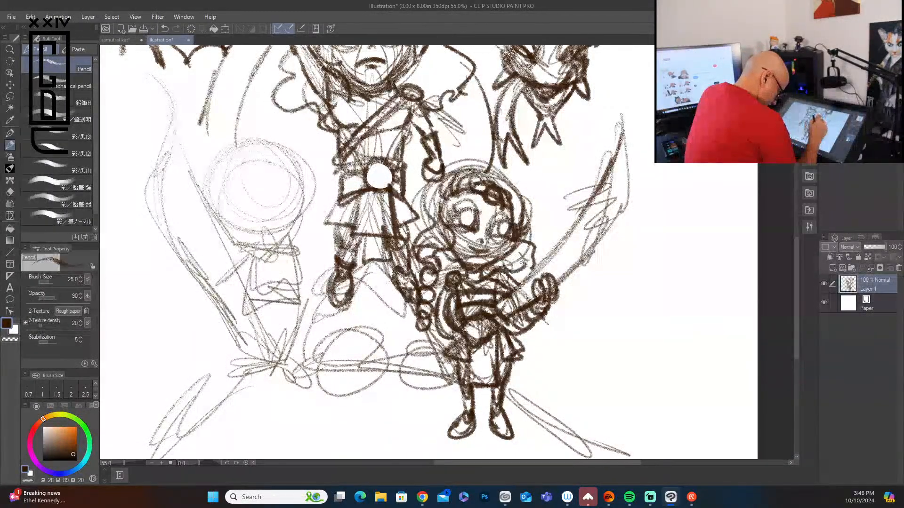
left_click_drag(531, 226, 516, 285)
left_click_drag(455, 245, 443, 256)
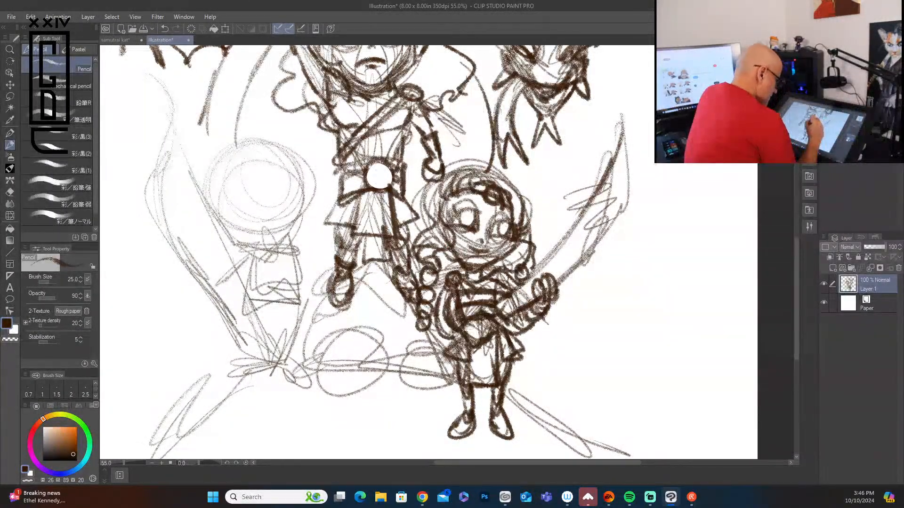
Fill in the hair beside the lower-right character's face with dark strokes, leaving a clear oval for the ear
mouse_move(438, 189)
left_mouse_down()
mouse_move(422, 232)
mouse_move(441, 247)
left_mouse_up()
mouse_move(442, 181)
left_mouse_down()
mouse_move(431, 195)
mouse_move(429, 238)
left_mouse_up()
left_click_drag(444, 183, 425, 246)
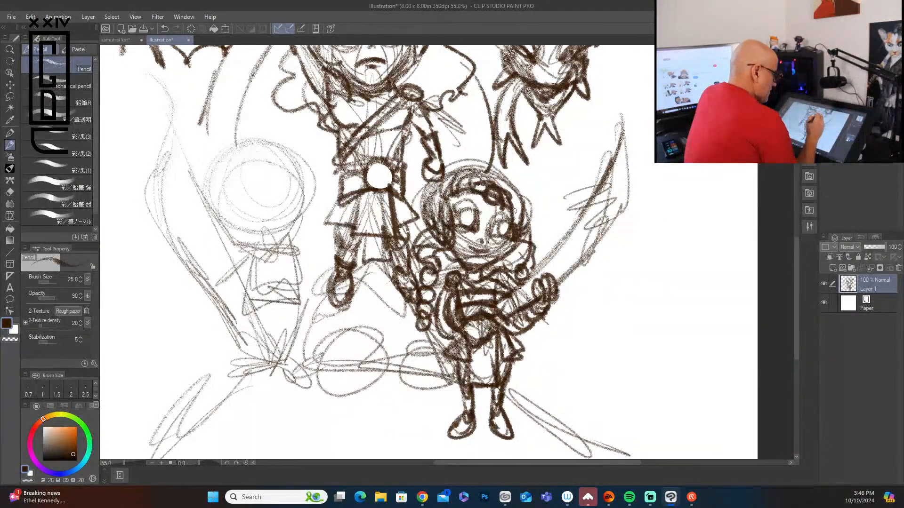
mouse_move(523, 212)
left_mouse_down()
mouse_move(513, 246)
mouse_move(526, 244)
left_mouse_up()
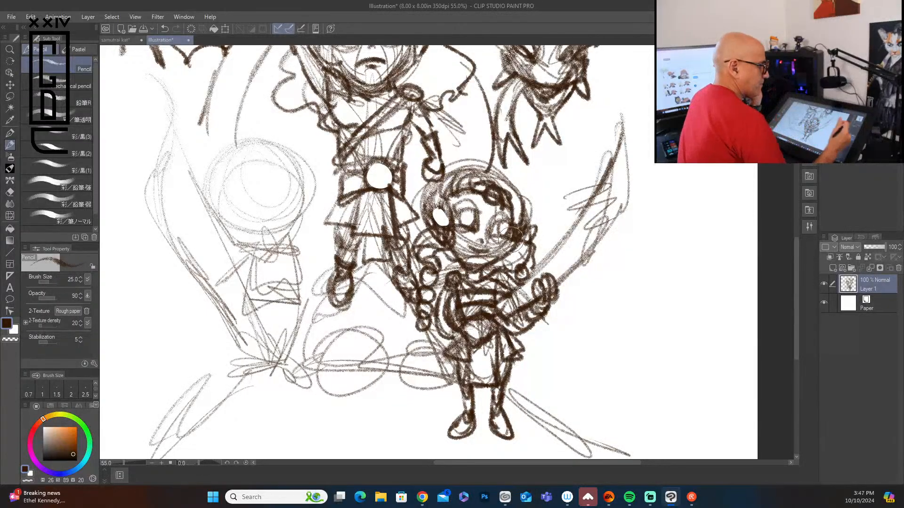
Lasso the lower-right character's head, enlarge it to about 116%, tilt it slightly clockwise, reposition it above the shoulders and deselect
mouse_move(796, 275)
left_mouse_down()
mouse_move(802, 211)
mouse_move(803, 266)
mouse_move(792, 289)
mouse_move(801, 199)
mouse_move(808, 244)
mouse_move(802, 222)
left_mouse_up()
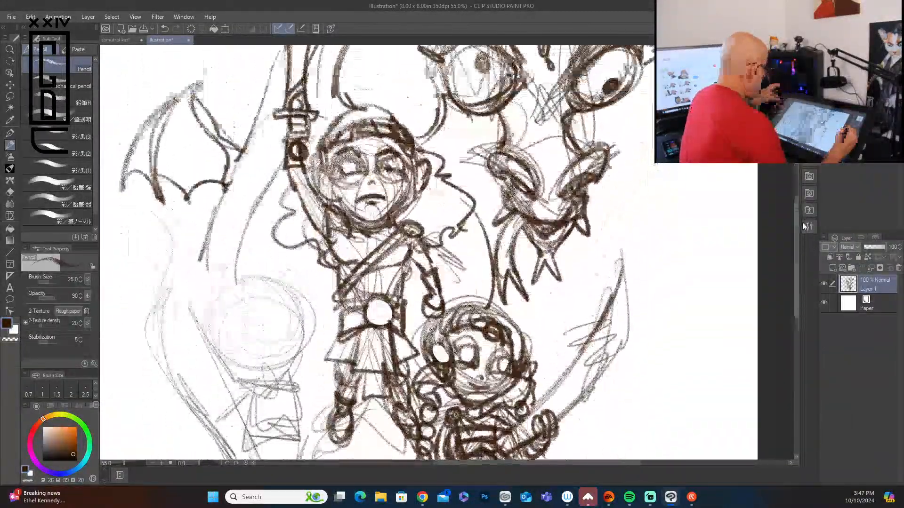
key("m")
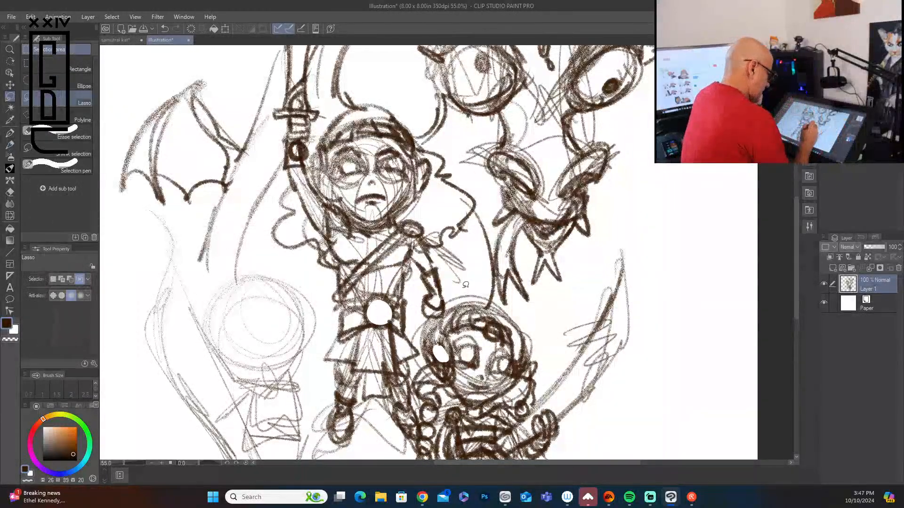
left_click_drag(466, 289, 414, 330)
mouse_move(418, 368)
left_mouse_down()
mouse_move(474, 407)
mouse_move(532, 398)
mouse_move(543, 379)
mouse_move(549, 318)
mouse_move(468, 290)
left_mouse_up()
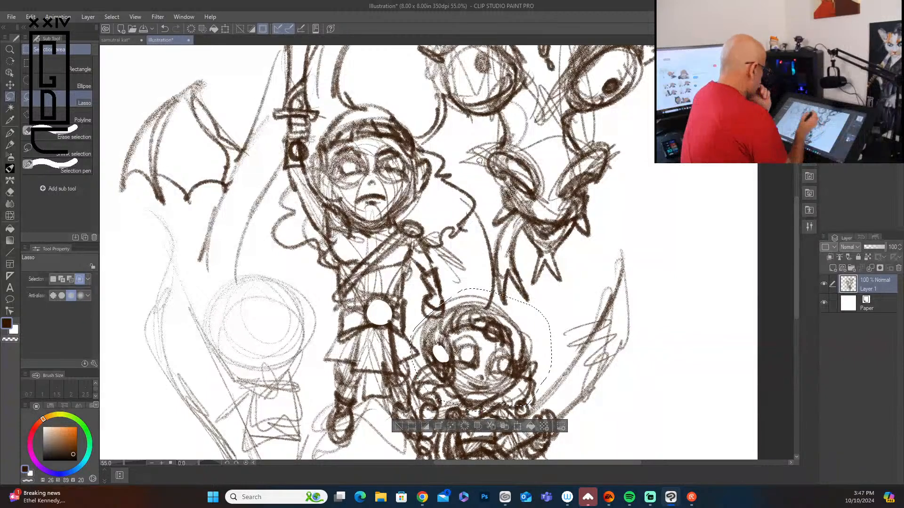
left_click(517, 425)
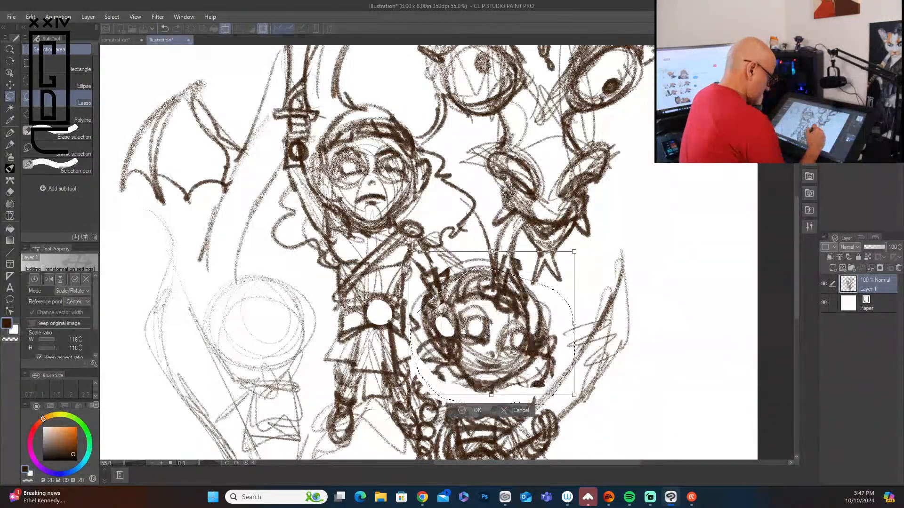
left_click_drag(515, 369, 510, 366)
left_click_drag(796, 250, 794, 271)
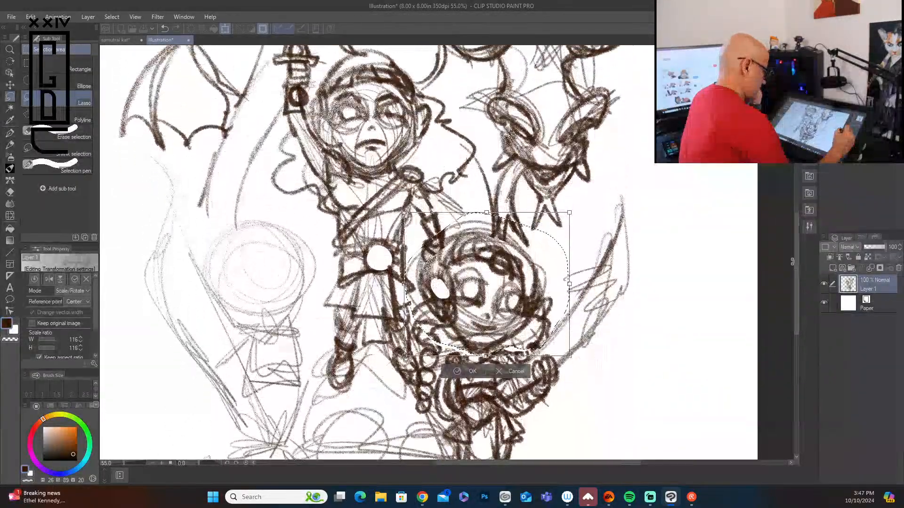
left_click_drag(575, 208, 560, 198)
left_click_drag(511, 311, 513, 313)
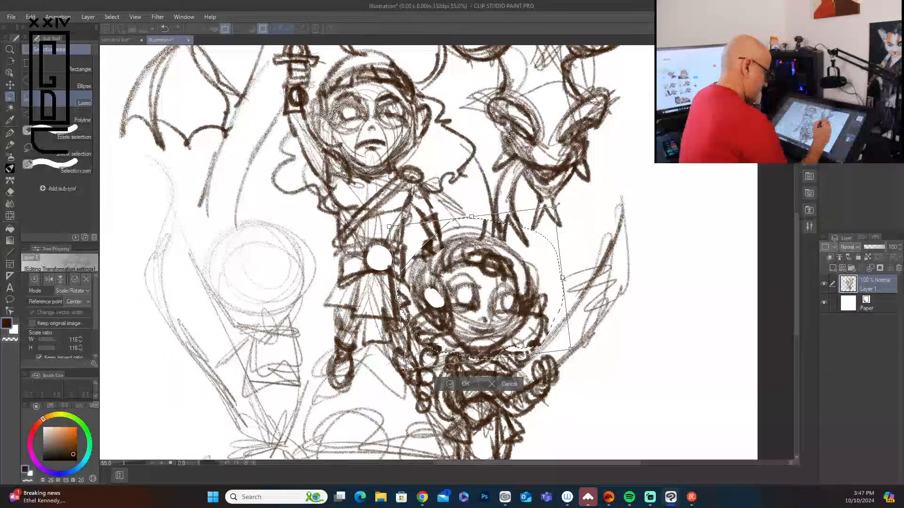
left_click_drag(557, 204, 575, 232)
mouse_move(508, 295)
left_mouse_down()
mouse_move(517, 285)
mouse_move(526, 291)
left_mouse_up()
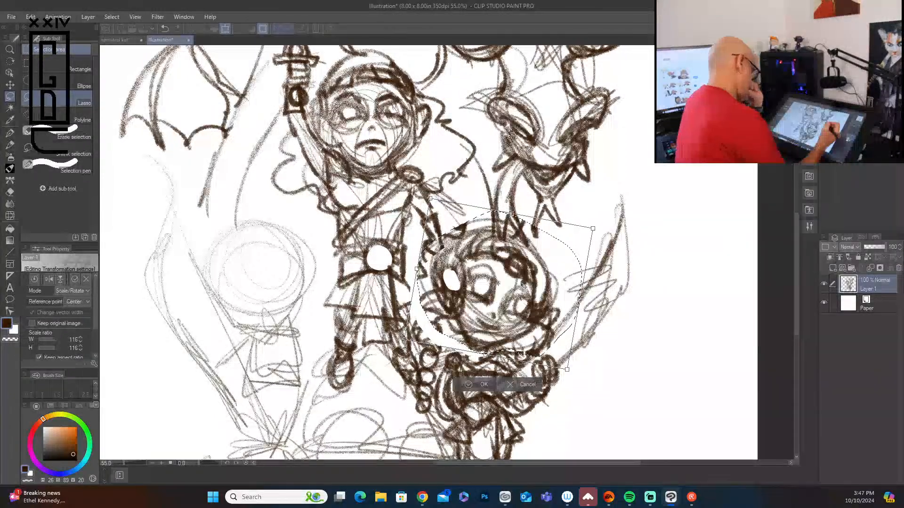
left_click(480, 385)
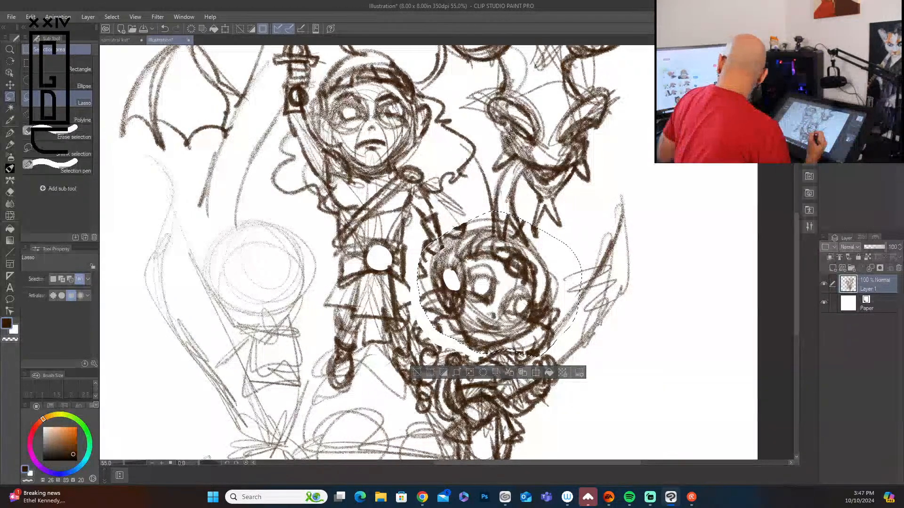
left_click(481, 372)
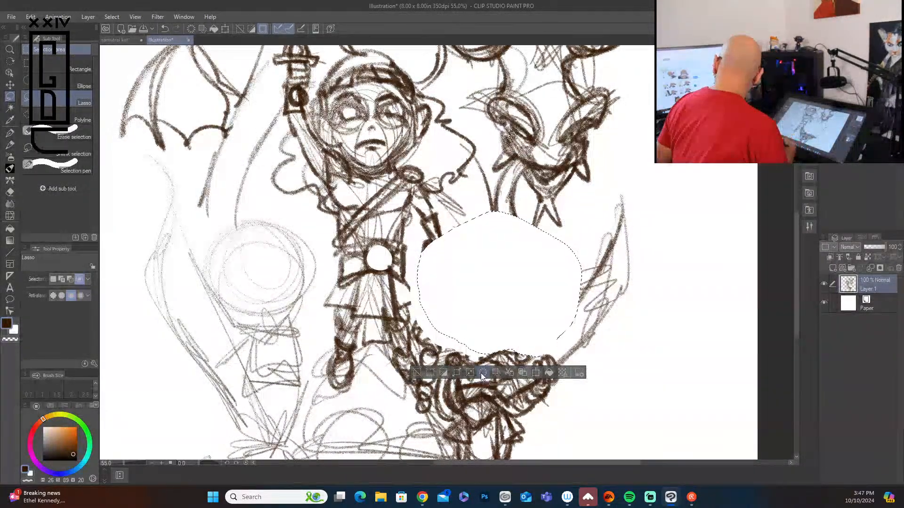
key("ctrl+z")
left_click(417, 373)
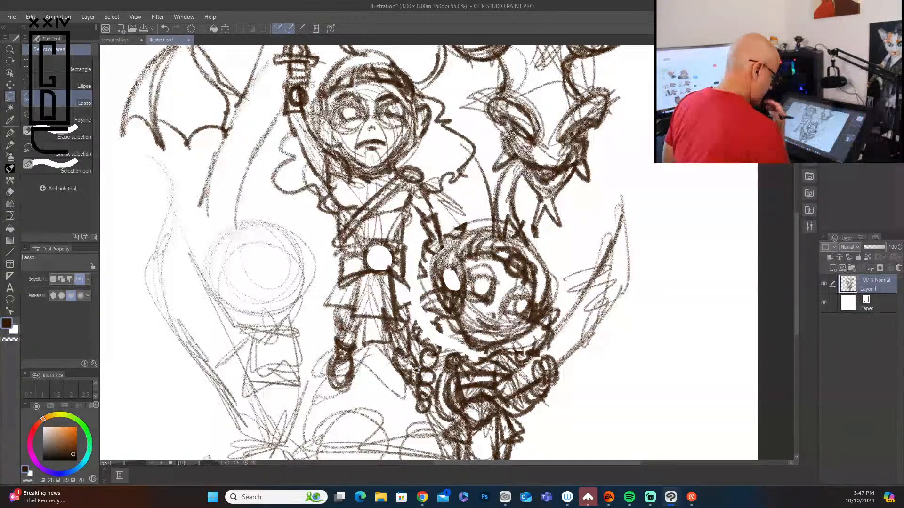
With a size 19 pencil, redraw the lower-right character's ear, hair, braid and collar around the enlarged head, and touch up the central warrior's torso edge
left_click(9, 145)
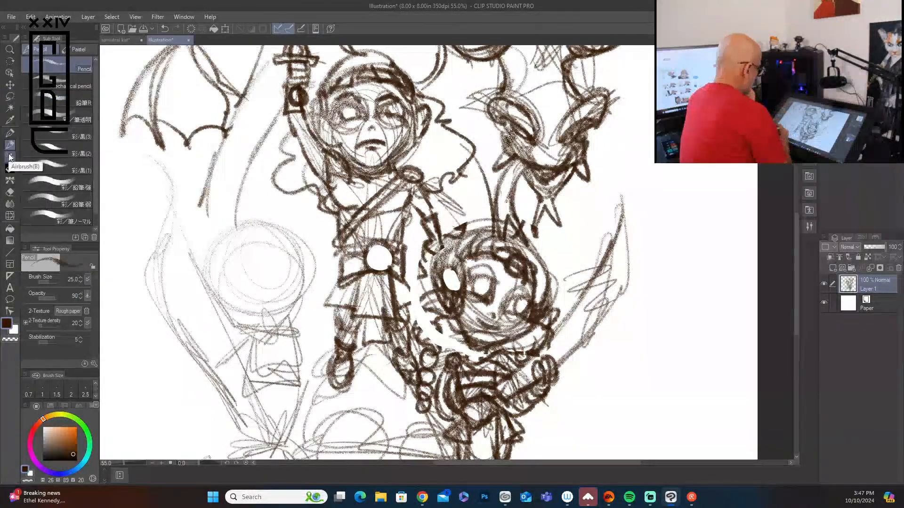
left_click(80, 281)
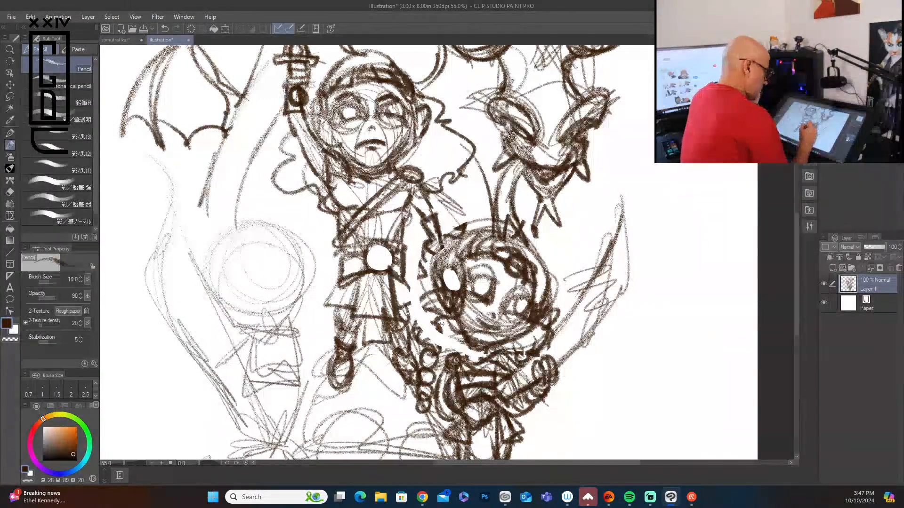
mouse_move(434, 319)
left_mouse_down()
mouse_move(455, 339)
mouse_move(436, 312)
mouse_move(456, 301)
mouse_move(452, 271)
mouse_move(463, 254)
mouse_move(456, 239)
mouse_move(420, 295)
mouse_move(430, 326)
mouse_move(443, 312)
left_mouse_up()
mouse_move(460, 237)
left_mouse_down()
mouse_move(522, 233)
mouse_move(542, 285)
left_mouse_up()
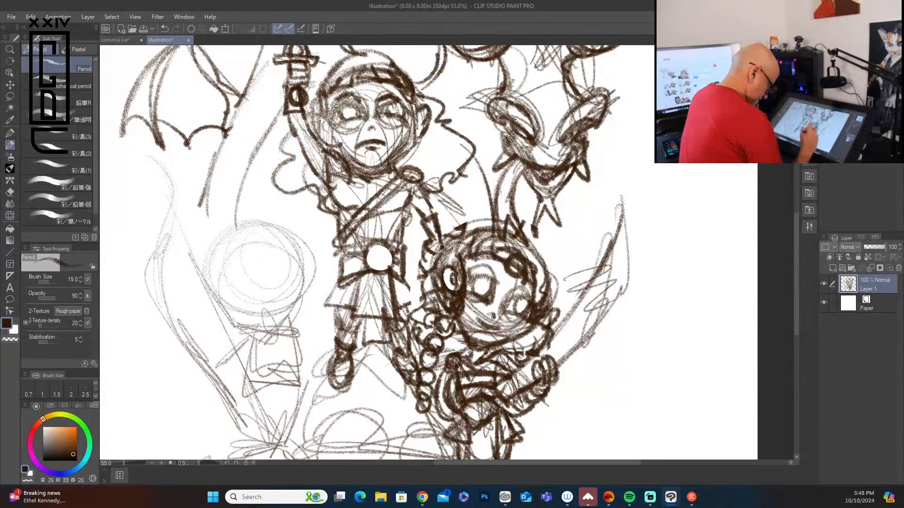
left_click_drag(486, 351, 512, 350)
mouse_move(795, 272)
left_mouse_down()
mouse_move(795, 299)
mouse_move(788, 241)
mouse_move(788, 254)
left_mouse_up()
left_click_drag(397, 228, 401, 255)
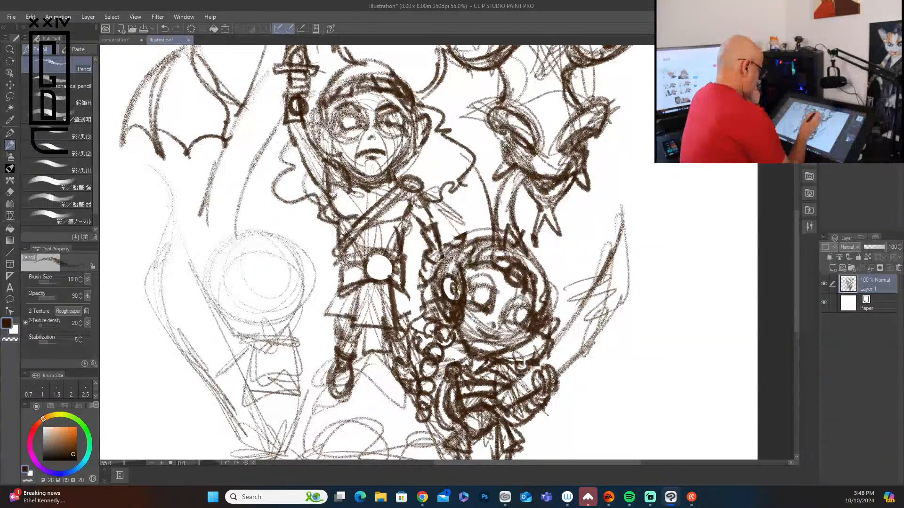
Draw the lower-left character's angled face with pointed chin, narrowed eyes, brows, nose, mouth and a darker jawline
mouse_move(212, 285)
left_mouse_down()
mouse_move(229, 325)
mouse_move(295, 294)
mouse_move(209, 249)
mouse_move(264, 343)
left_mouse_up()
left_click_drag(226, 238, 261, 332)
mouse_move(254, 272)
left_mouse_down()
mouse_move(258, 300)
mouse_move(223, 288)
mouse_move(253, 322)
left_mouse_up()
left_click_drag(221, 287, 241, 311)
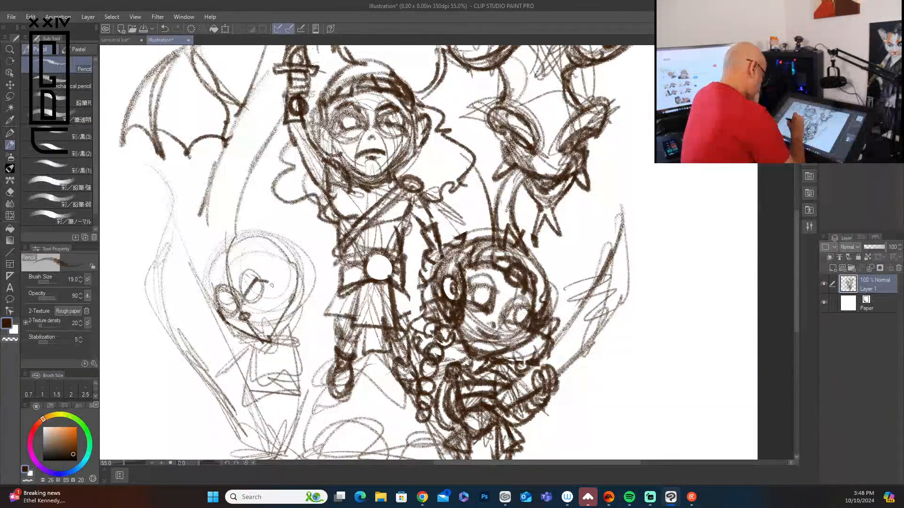
left_click_drag(250, 293, 271, 284)
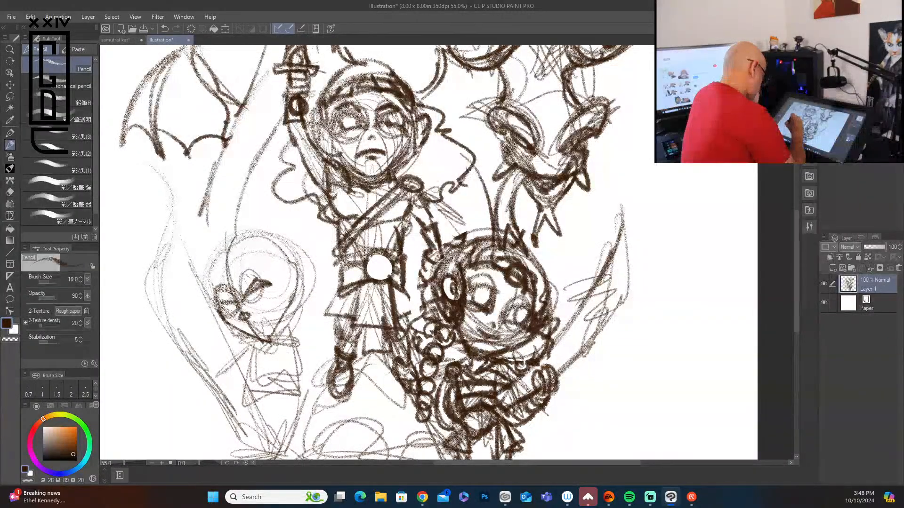
mouse_move(219, 301)
left_mouse_down()
mouse_move(237, 311)
mouse_move(271, 273)
left_mouse_up()
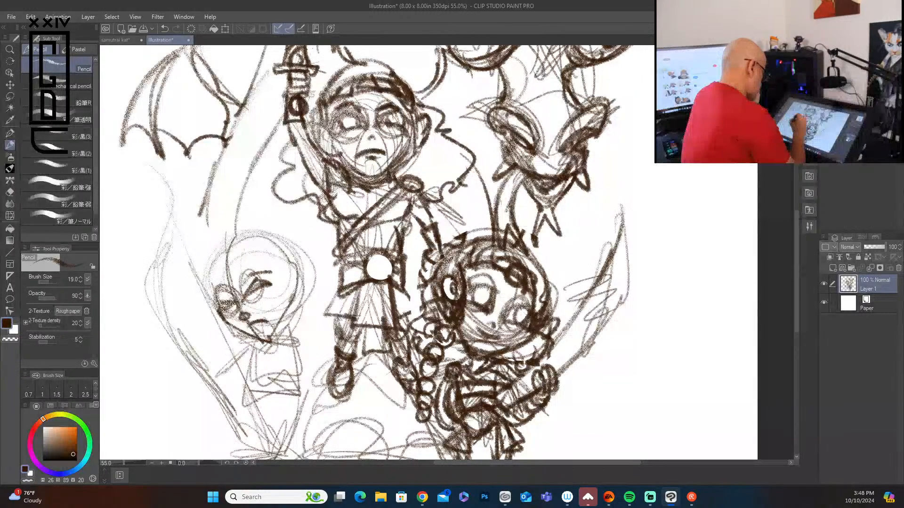
left_click_drag(298, 279, 268, 340)
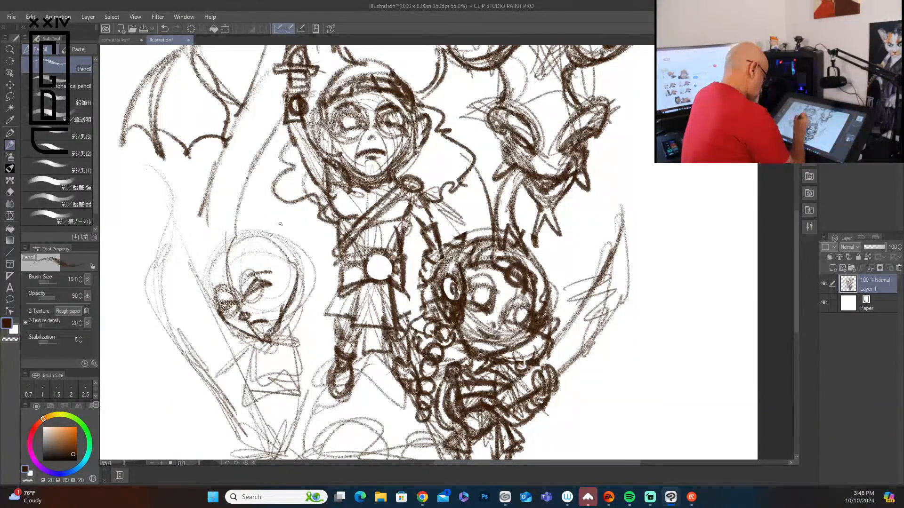
Add the lower-left character's ear, the hair outline over the head, and a beaded braid trailing from behind the ear
mouse_move(295, 250)
left_mouse_down()
mouse_move(291, 294)
mouse_move(297, 250)
left_mouse_up()
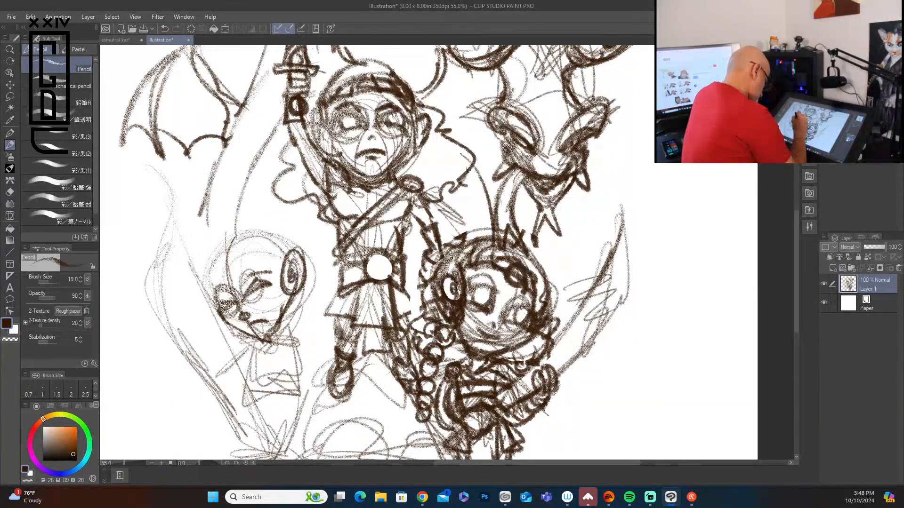
mouse_move(213, 266)
left_mouse_down()
mouse_move(234, 236)
mouse_move(217, 251)
mouse_move(223, 260)
mouse_move(249, 237)
mouse_move(219, 246)
mouse_move(258, 211)
left_mouse_up()
left_click_drag(264, 216, 294, 256)
mouse_move(321, 293)
left_mouse_down()
mouse_move(312, 306)
mouse_move(324, 322)
mouse_move(331, 313)
left_mouse_up()
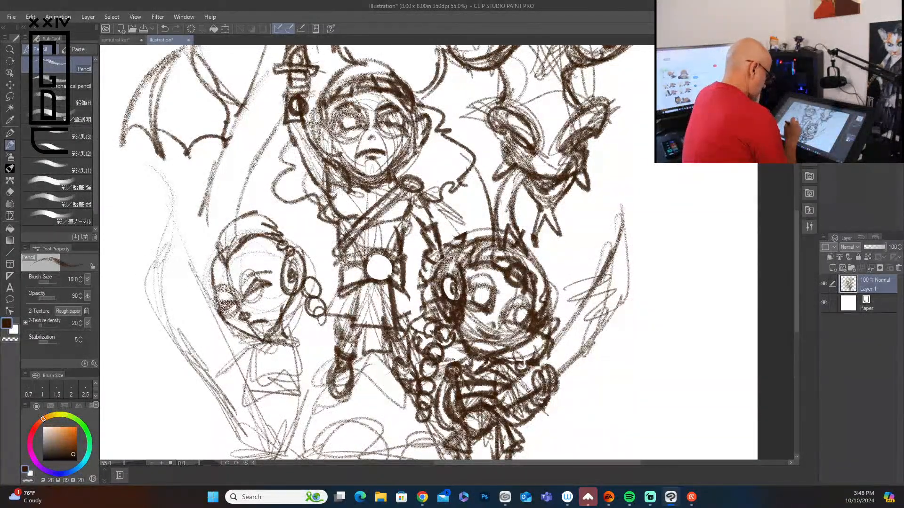
Outline the lower-left character's tunic with chest bands, slanted sides and a flared hem
mouse_move(247, 373)
left_mouse_down()
mouse_move(289, 370)
mouse_move(302, 390)
left_mouse_up()
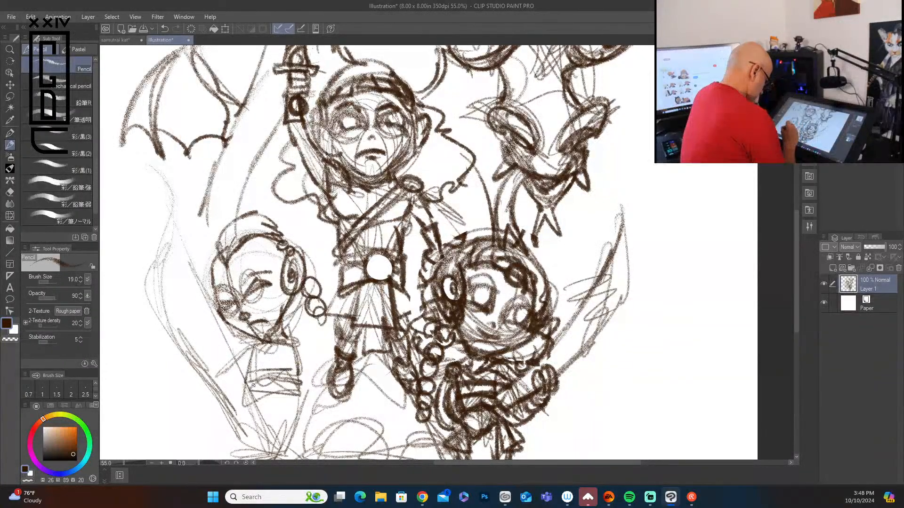
left_click_drag(246, 393, 239, 422)
left_click_drag(257, 416, 307, 408)
left_click_drag(295, 374, 309, 415)
Draw the arched front panel hanging below the lower-left character's tunic and divide it with horizontal bands
left_click_drag(795, 265, 797, 295)
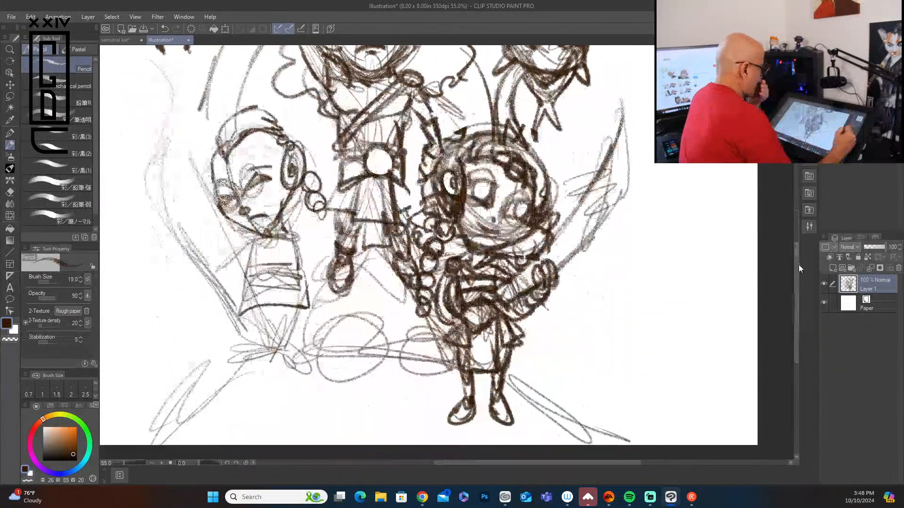
left_click_drag(266, 279, 259, 338)
left_click_drag(259, 337, 290, 337)
left_click_drag(283, 278, 291, 337)
left_click_drag(262, 306, 282, 277)
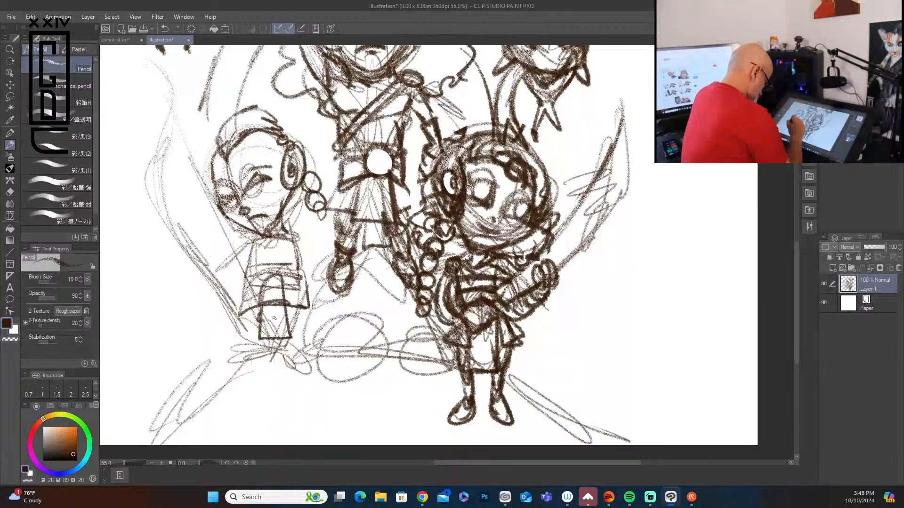
mouse_move(258, 319)
left_mouse_down()
mouse_move(291, 326)
mouse_move(293, 338)
left_mouse_up()
Draw the lower-left character's two wide flared sleeves and the fist gripping the sword on the left side
left_click_drag(249, 277, 239, 316)
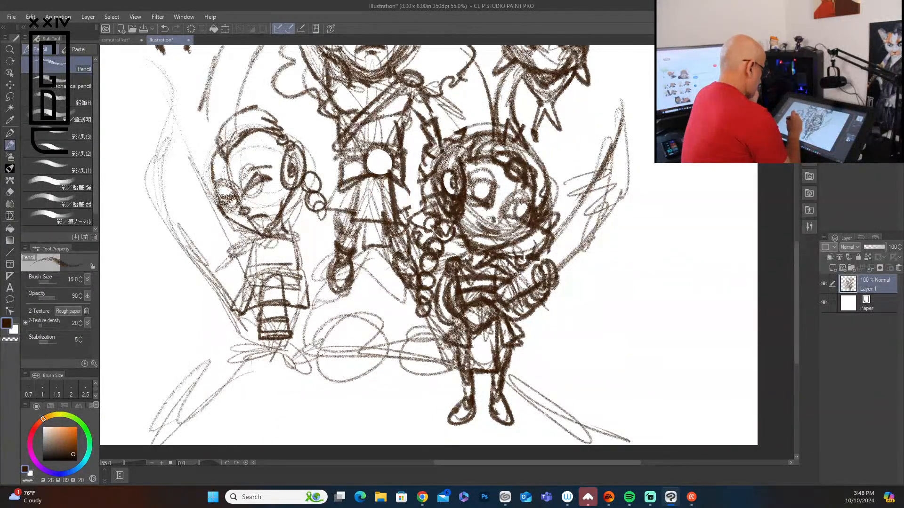
mouse_move(200, 248)
left_mouse_down()
mouse_move(180, 257)
mouse_move(192, 274)
left_mouse_up()
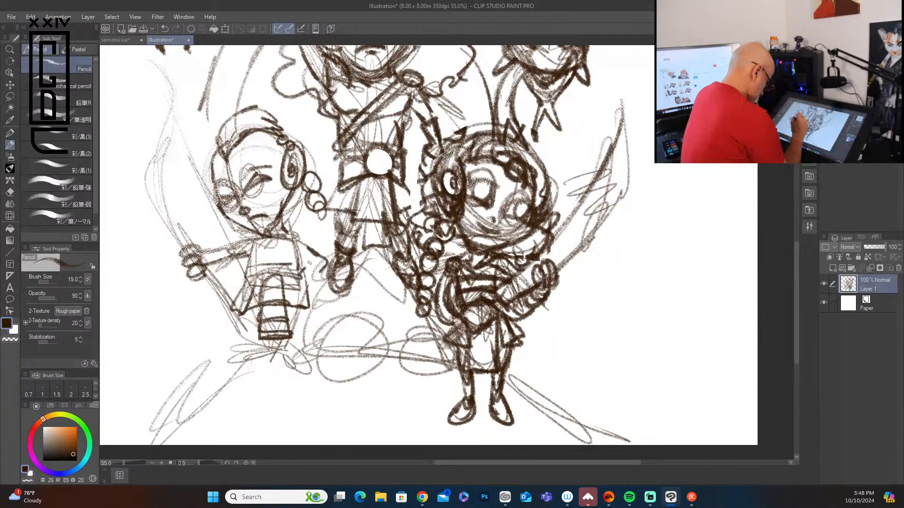
mouse_move(309, 262)
left_mouse_down()
mouse_move(353, 289)
mouse_move(291, 342)
left_mouse_up()
left_click_drag(302, 271, 340, 281)
left_click_drag(343, 282, 329, 301)
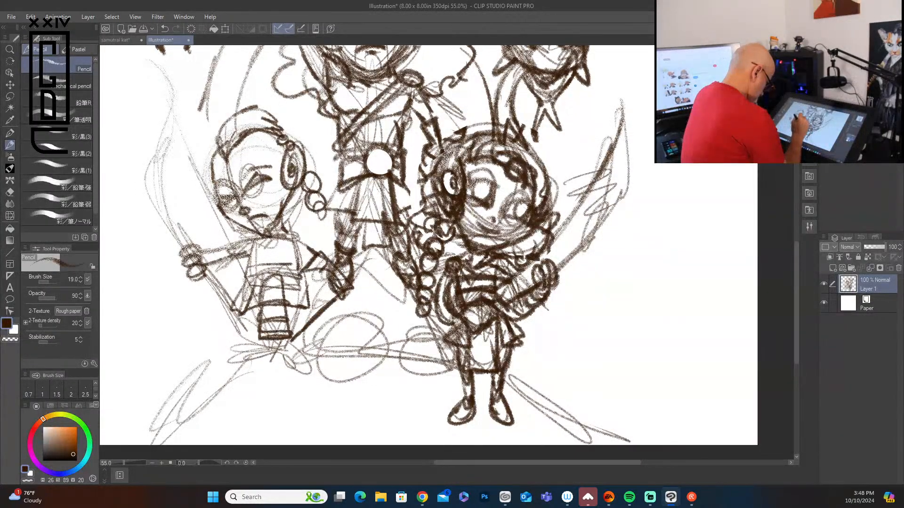
Hatch dark diagonal strokes beyond the lower-left character's right-hand sleeve, over the central warrior's foot
mouse_move(344, 228)
left_mouse_down()
mouse_move(350, 259)
mouse_move(372, 231)
left_mouse_up()
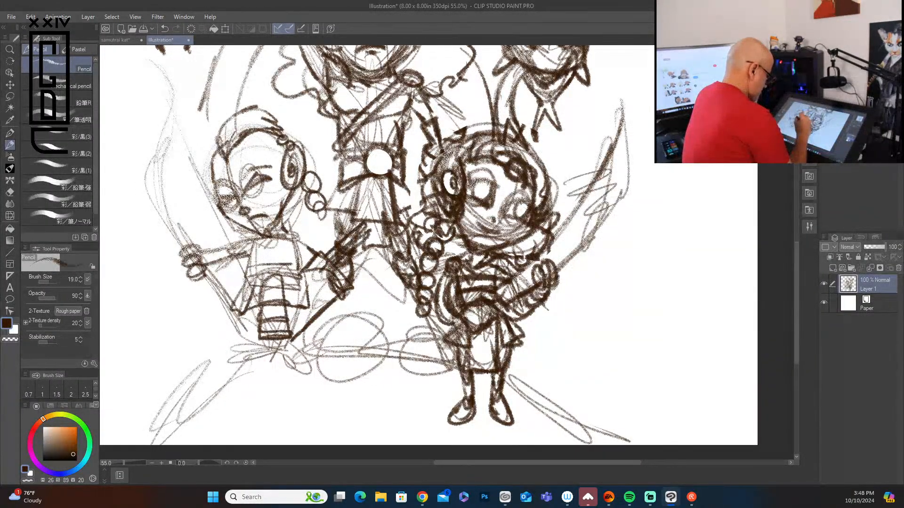
left_click_drag(341, 263, 374, 236)
mouse_move(339, 280)
left_mouse_down()
mouse_move(374, 241)
mouse_move(379, 249)
left_mouse_up()
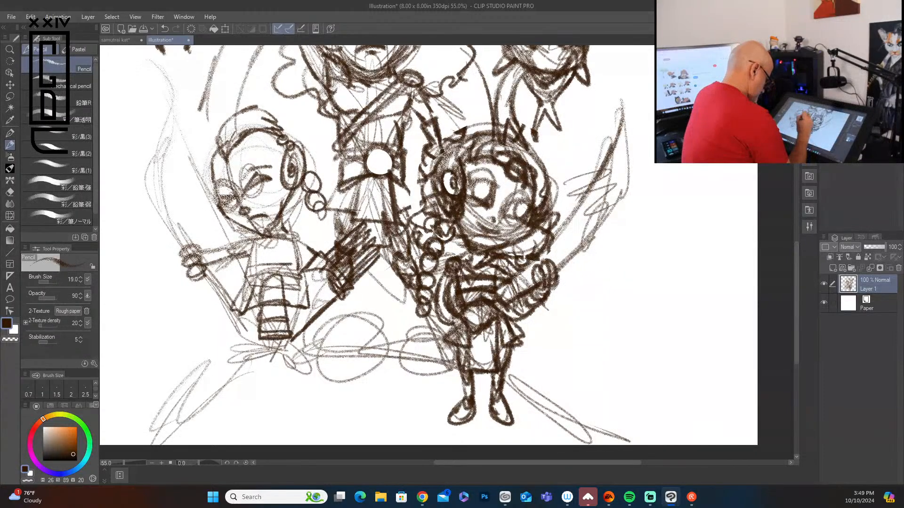
Darken the edges and add short shading strokes around the central warrior's foot behind the lower-left character's sleeve
left_click_drag(344, 222, 344, 243)
left_click_drag(369, 273, 390, 259)
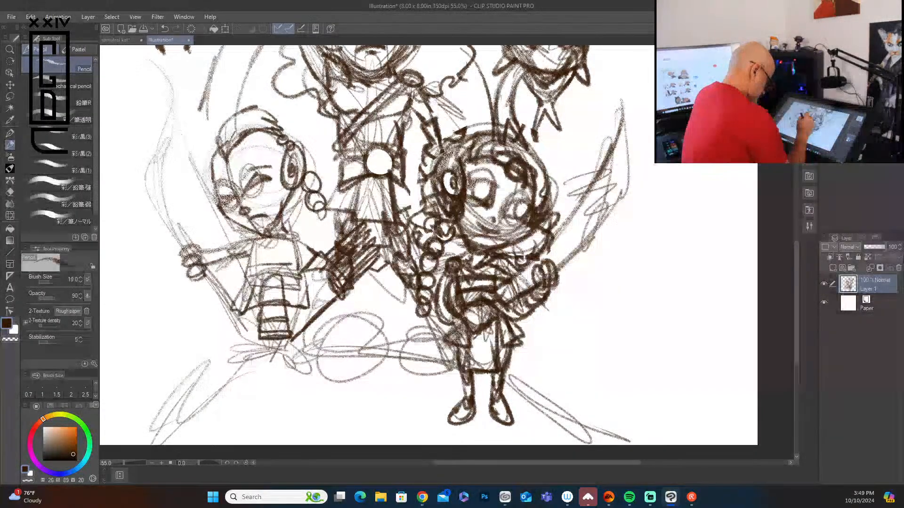
left_click_drag(363, 226, 367, 239)
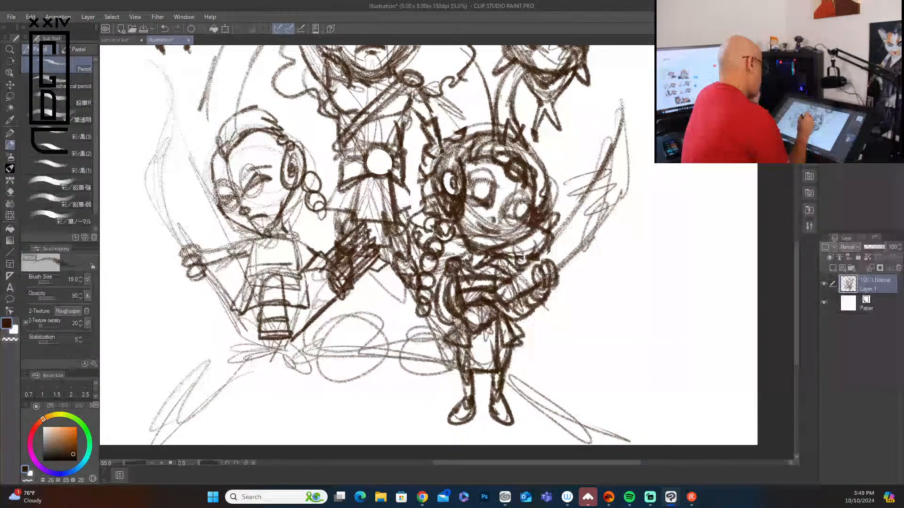
Add slanted lapel and side lines to the lower-left character's tunic, and outline the right-hand leg and pointed shoe
mouse_move(248, 275)
left_mouse_down()
mouse_move(289, 234)
mouse_move(294, 248)
left_mouse_up()
mouse_move(247, 280)
left_mouse_down()
mouse_move(290, 241)
mouse_move(240, 283)
left_mouse_up()
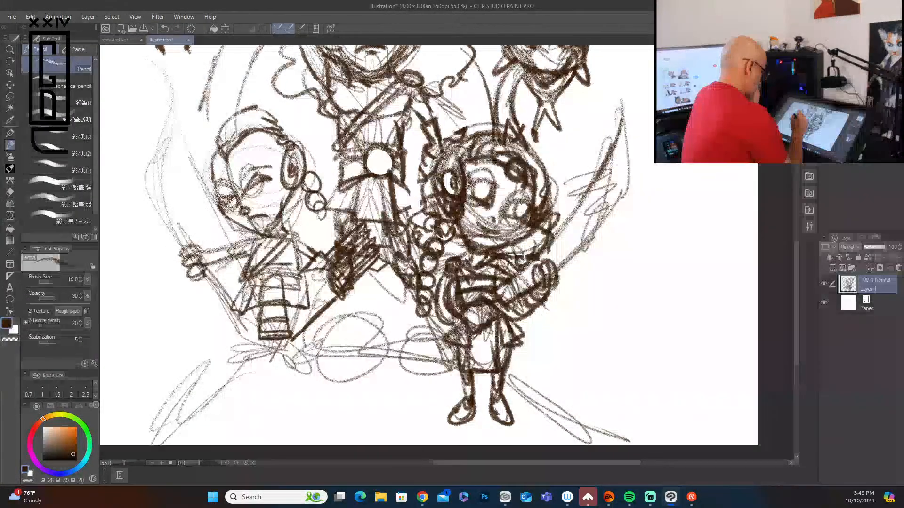
left_click_drag(295, 247, 300, 288)
left_click_drag(296, 326, 299, 313)
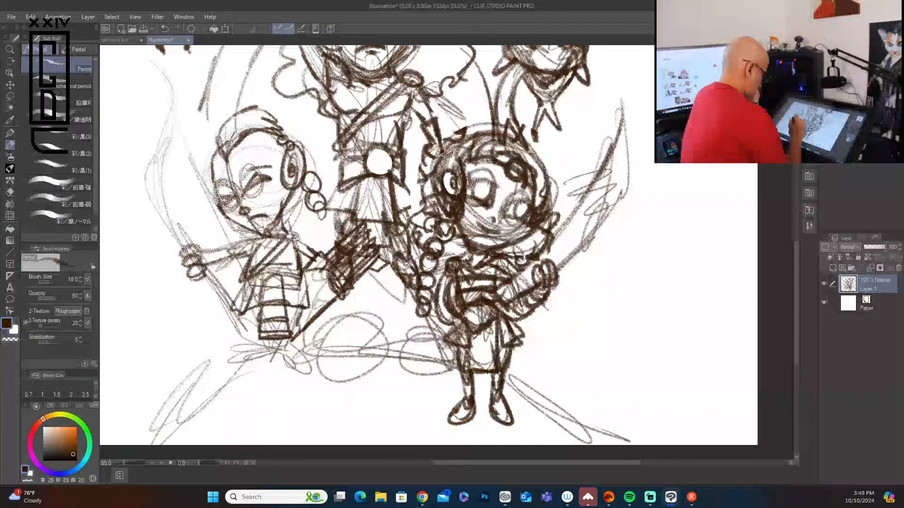
mouse_move(296, 360)
left_mouse_down()
mouse_move(304, 378)
mouse_move(298, 346)
left_mouse_up()
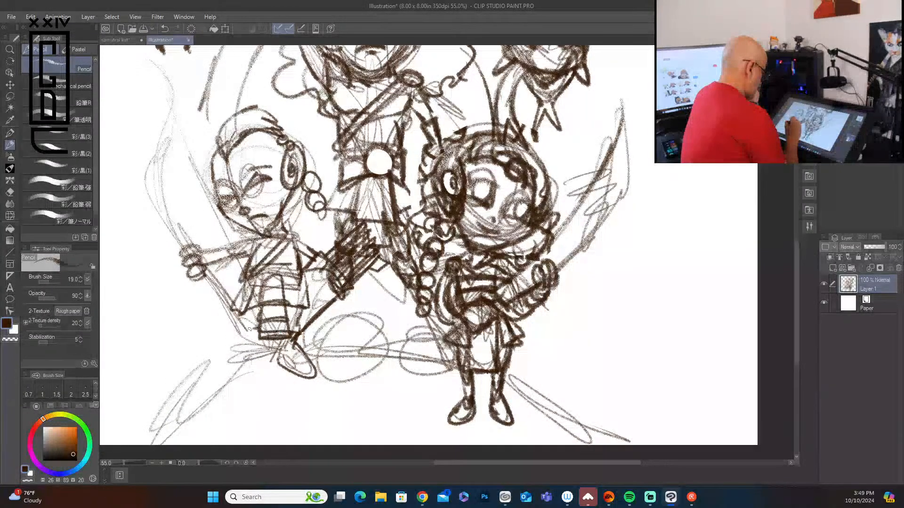
Draw a tall curved bow through the lower-left character's fist, with a straight bowstring and a banded grip, and darken the ground line
mouse_move(239, 361)
left_mouse_down()
mouse_move(273, 350)
mouse_move(205, 368)
mouse_move(147, 426)
left_mouse_up()
mouse_move(183, 246)
left_mouse_down()
mouse_move(157, 206)
mouse_move(155, 73)
left_mouse_up()
mouse_move(163, 118)
left_mouse_down()
mouse_move(172, 216)
mouse_move(245, 334)
mouse_move(296, 366)
left_mouse_up()
mouse_move(233, 305)
left_mouse_down()
mouse_move(277, 349)
mouse_move(322, 368)
left_mouse_up()
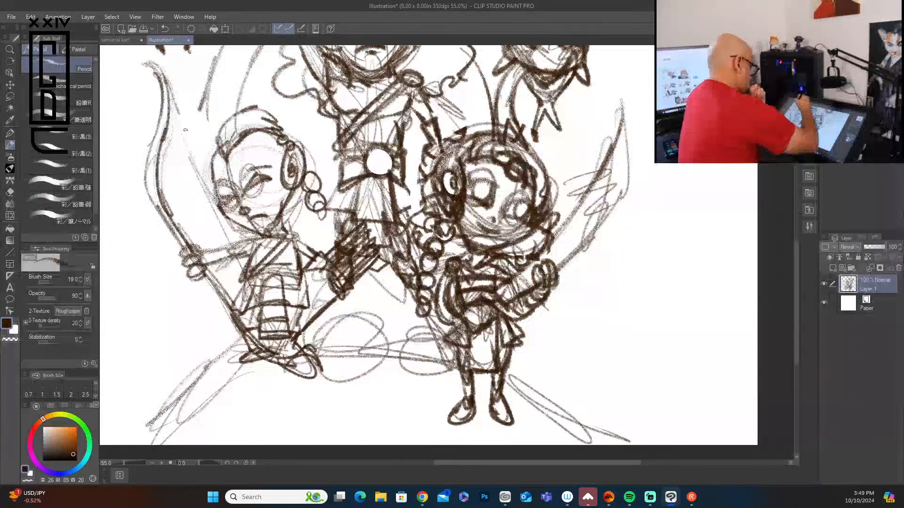
left_click_drag(179, 115, 284, 320)
left_click_drag(172, 232, 210, 286)
mouse_move(206, 270)
left_mouse_down()
mouse_move(216, 283)
mouse_move(204, 283)
left_mouse_up()
left_click_drag(182, 234, 194, 244)
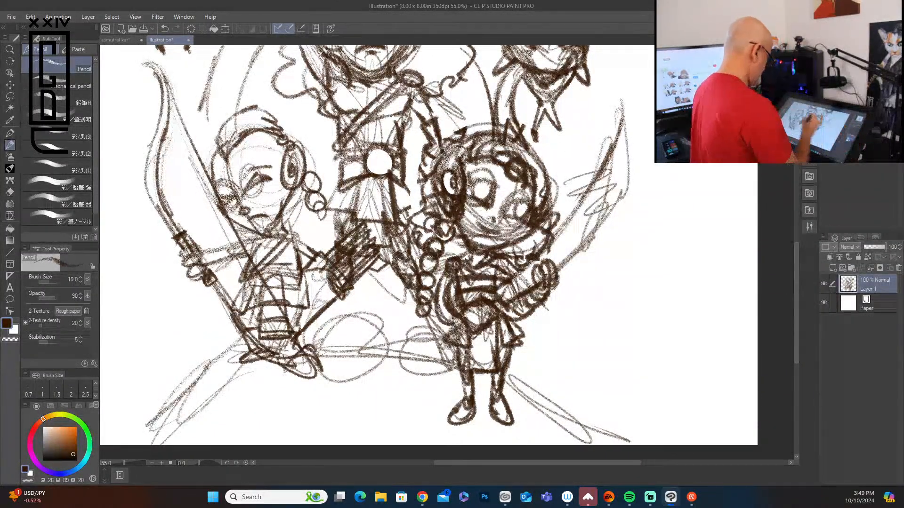
Sketch a sheathed sword across the lower-left character's back, with the hilt above the shoulder and the scabbard end beyond the opposite sleeve
left_click_drag(288, 222, 311, 235)
mouse_move(302, 234)
left_mouse_down()
mouse_move(315, 246)
mouse_move(293, 228)
left_mouse_up()
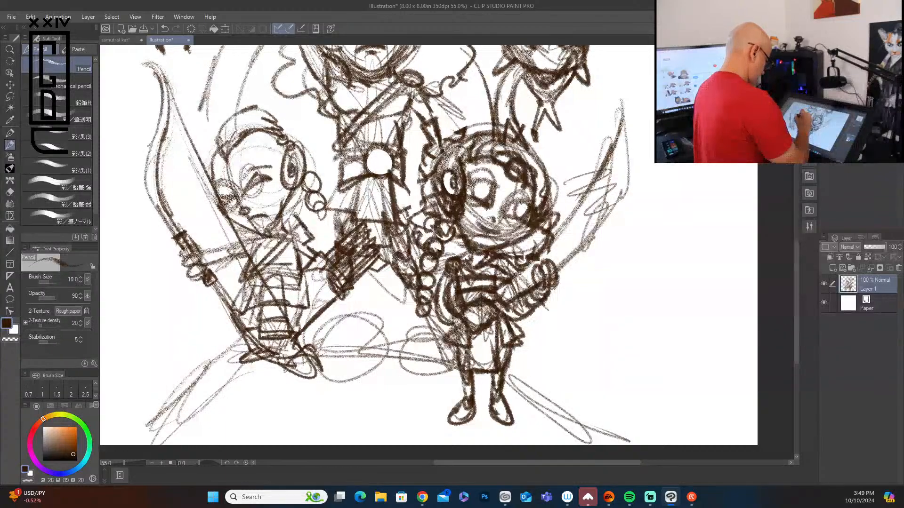
left_click_drag(346, 194, 316, 228)
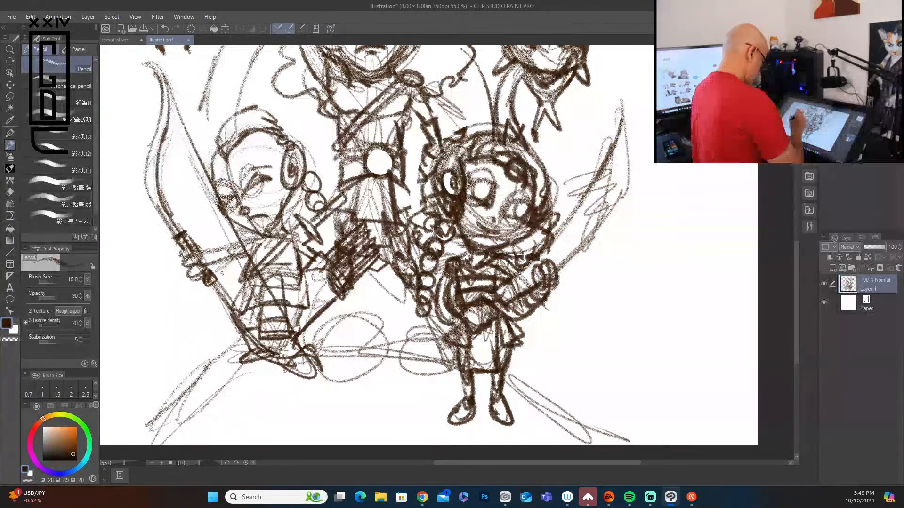
mouse_move(249, 258)
left_mouse_down()
mouse_move(178, 321)
mouse_move(232, 320)
left_mouse_up()
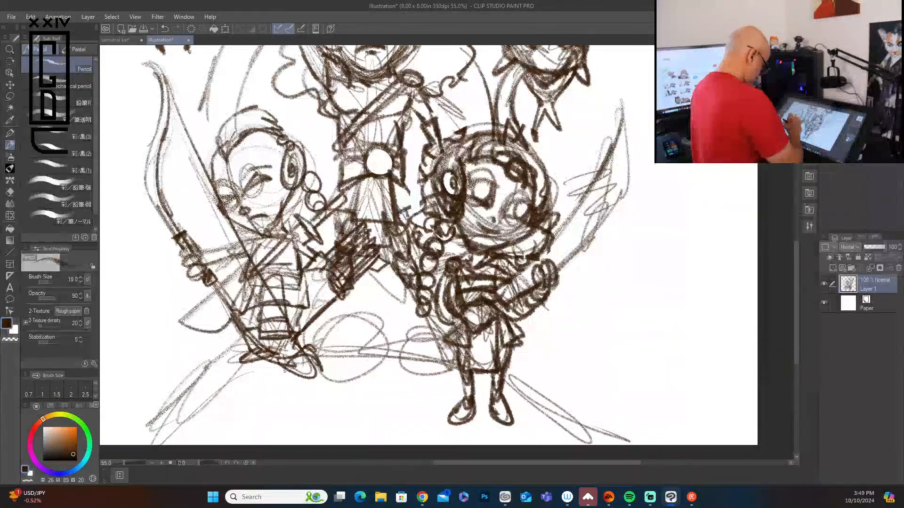
mouse_move(213, 288)
left_mouse_down()
mouse_move(198, 309)
mouse_move(234, 312)
left_mouse_up()
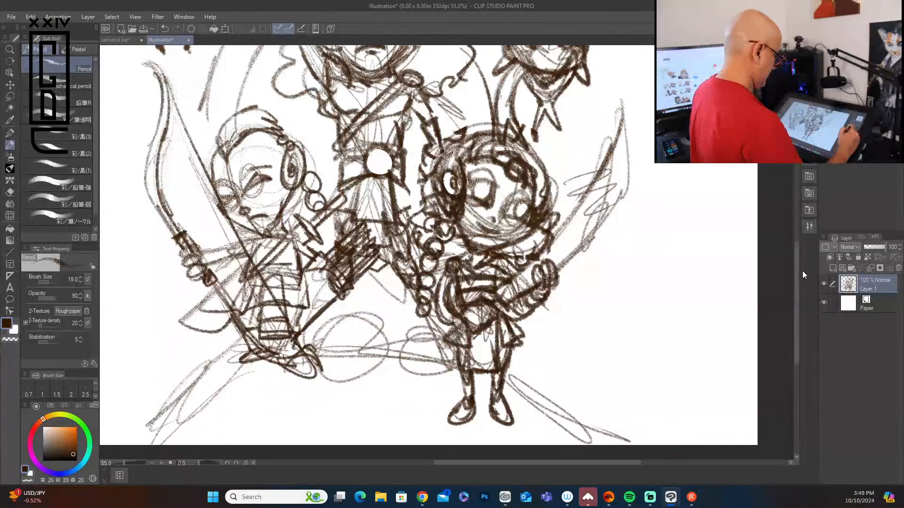
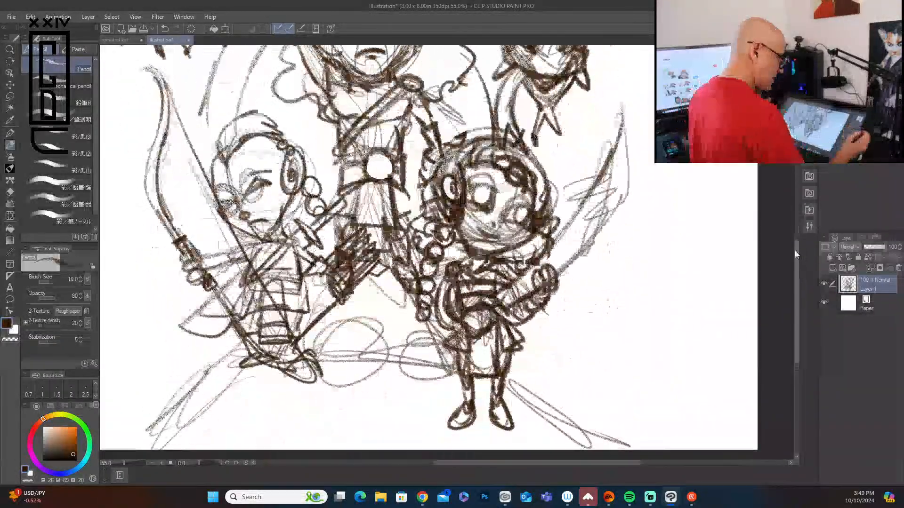
Fade the rough sketch layer to 28% opacity and set up a black Mechanical pencil at size 10 on a new layer
left_click_drag(884, 247, 870, 248)
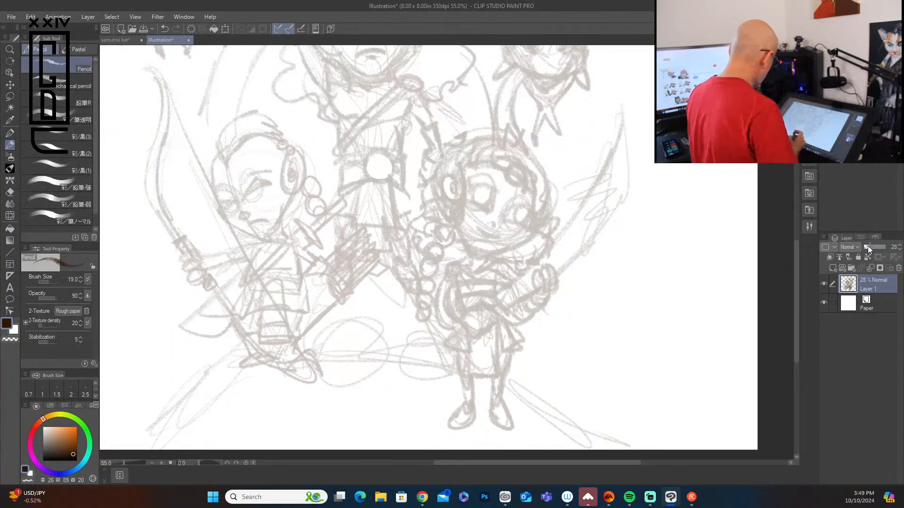
left_click(69, 84)
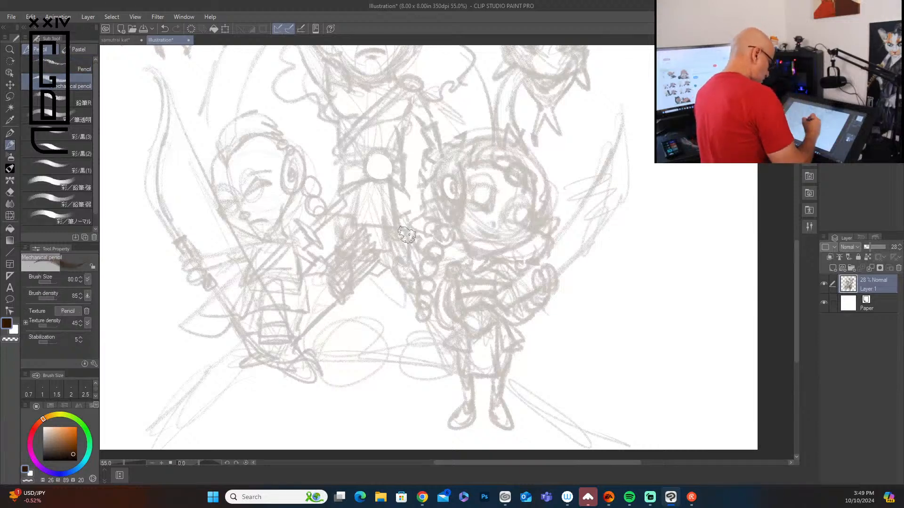
left_click_drag(72, 456, 76, 461)
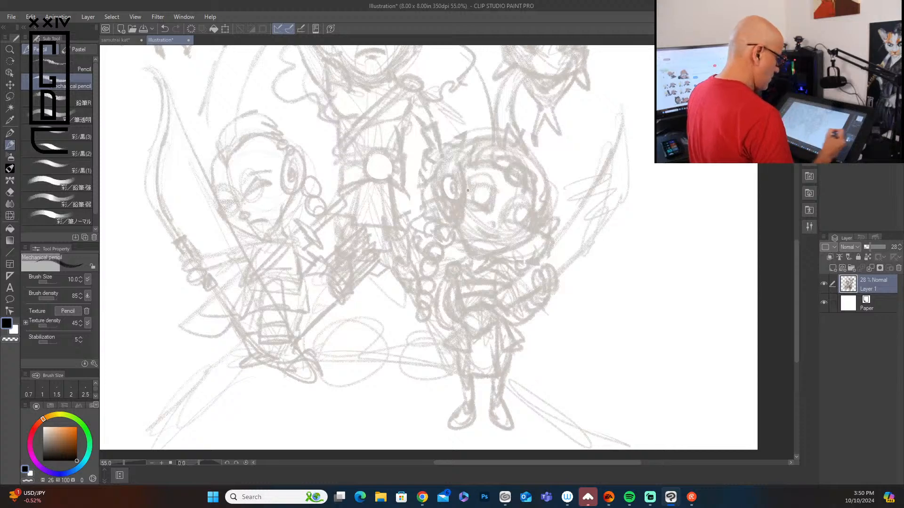
left_click_drag(795, 288, 795, 273)
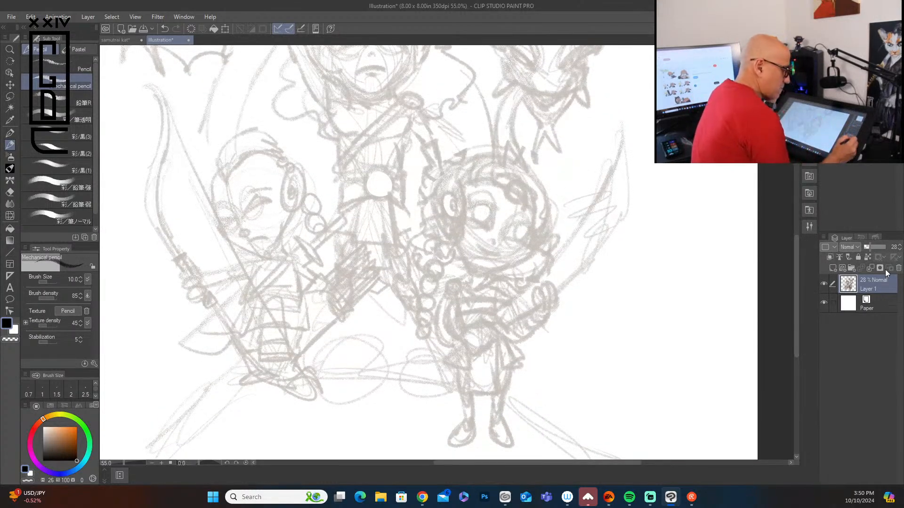
left_click(835, 265)
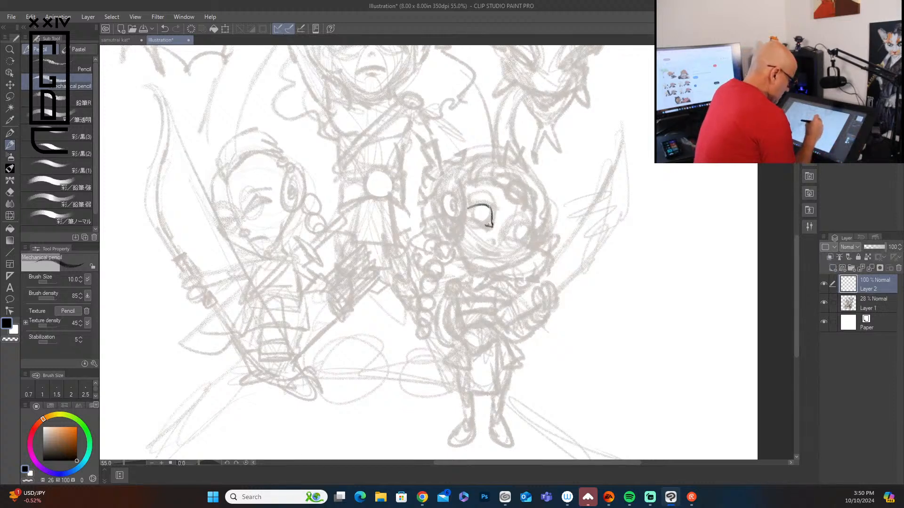
Draw the lower-right character's face in clean black lines: large eyes, nose, smiling mouth, jawline and arched eyebrows
left_click_drag(471, 212, 526, 242)
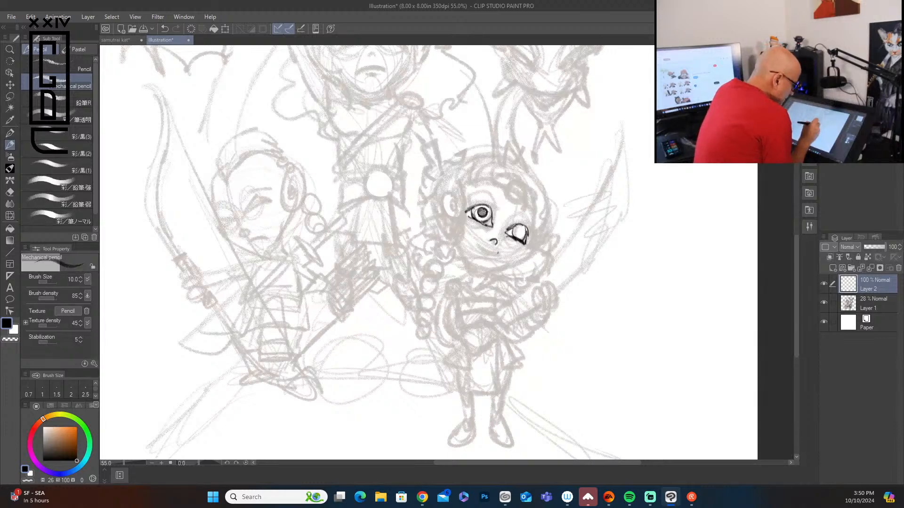
left_click_drag(480, 244, 497, 253)
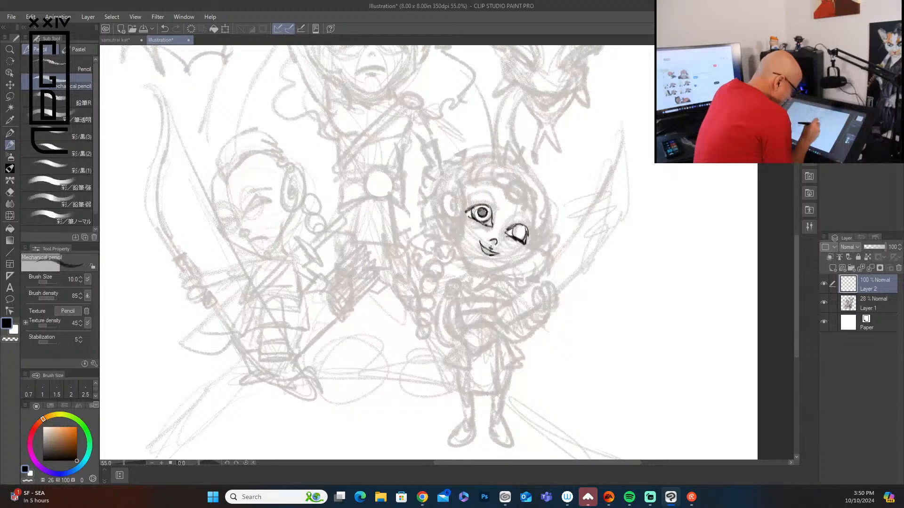
mouse_move(475, 265)
left_mouse_down()
mouse_move(498, 267)
mouse_move(530, 252)
mouse_move(499, 267)
mouse_move(470, 264)
mouse_move(470, 273)
mouse_move(491, 277)
mouse_move(537, 237)
mouse_move(522, 231)
left_mouse_up()
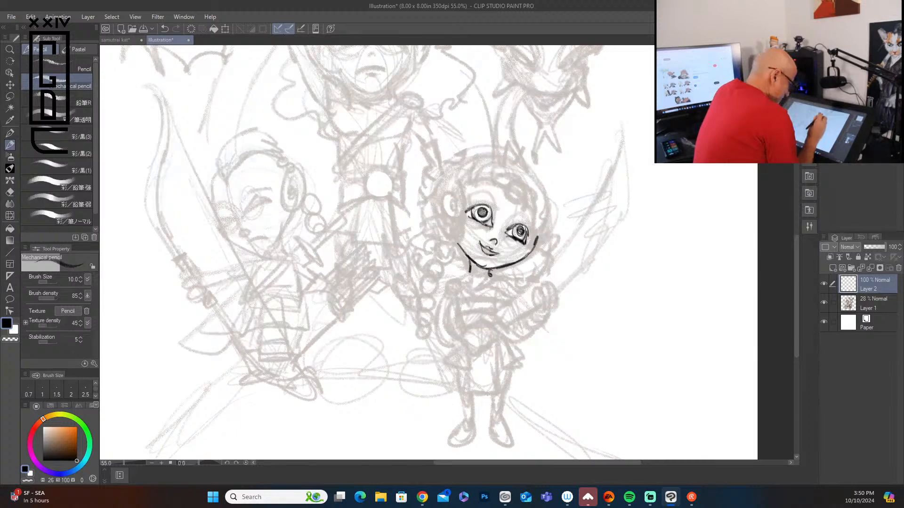
mouse_move(470, 198)
left_mouse_down()
mouse_move(495, 201)
mouse_move(478, 192)
left_mouse_up()
mouse_move(486, 194)
left_mouse_down()
mouse_move(529, 211)
mouse_move(533, 223)
mouse_move(527, 212)
left_mouse_up()
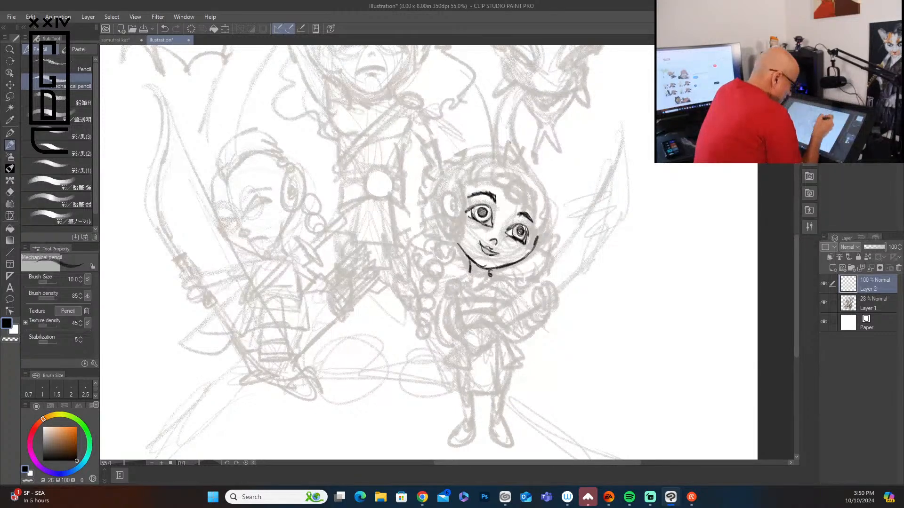
Draw a patterned headband with a large round jewel across the lower-right character's forehead
mouse_move(464, 188)
left_mouse_down()
mouse_move(500, 177)
mouse_move(509, 185)
left_mouse_up()
left_click_drag(508, 184, 503, 190)
mouse_move(494, 179)
left_mouse_down()
mouse_move(502, 187)
mouse_move(463, 188)
mouse_move(517, 191)
mouse_move(506, 200)
mouse_move(526, 189)
mouse_move(516, 187)
mouse_move(539, 215)
left_mouse_up()
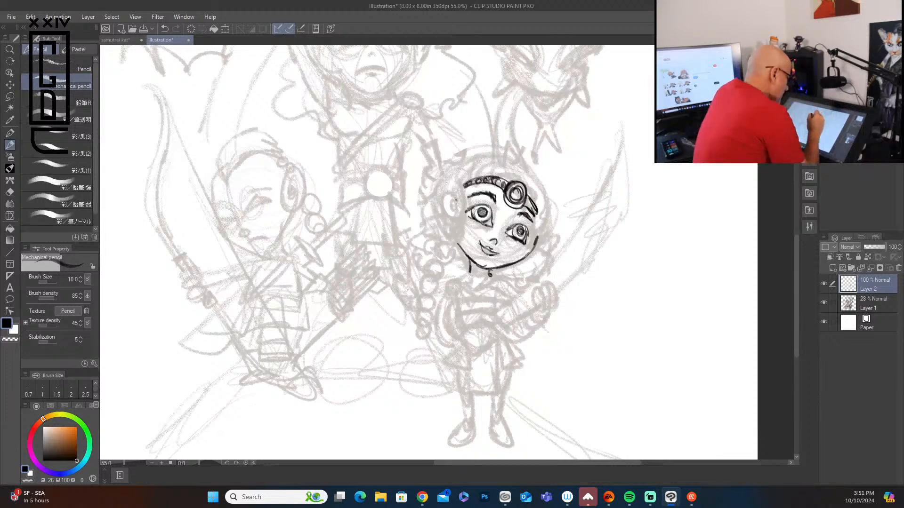
Draw the lower-right character's left-hand ear with small curls above and below it
mouse_move(457, 203)
left_mouse_down()
mouse_move(448, 195)
mouse_move(451, 220)
mouse_move(460, 211)
mouse_move(468, 225)
mouse_move(451, 234)
left_mouse_up()
left_click_drag(462, 223, 453, 240)
mouse_move(465, 202)
left_mouse_down()
mouse_move(453, 211)
mouse_move(461, 207)
left_mouse_up()
left_click_drag(465, 186, 456, 197)
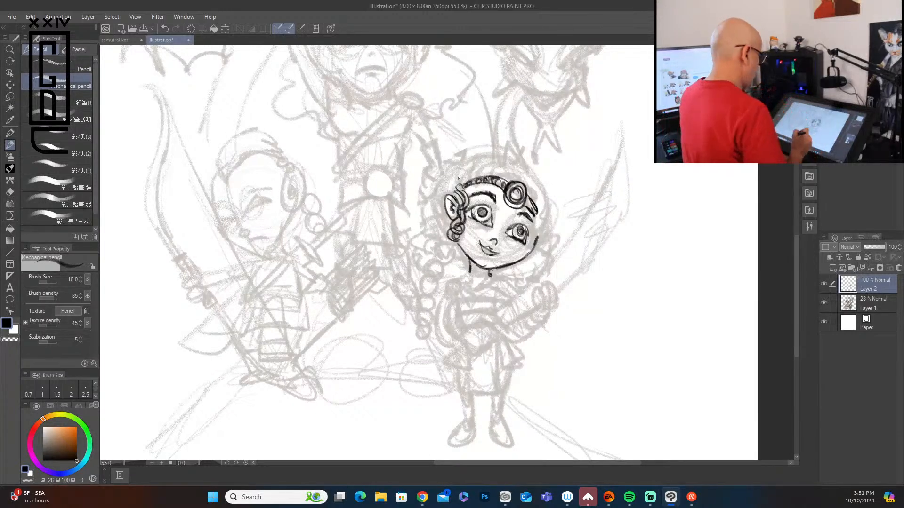
Draw the lower-right character's swept hair and hanging curls beside the left-hand ear, plus the opposite ear with a small curl
mouse_move(450, 169)
left_mouse_down()
mouse_move(433, 209)
mouse_move(458, 194)
mouse_move(421, 195)
mouse_move(422, 218)
mouse_move(438, 221)
left_mouse_up()
left_click_drag(449, 218, 433, 251)
left_click_drag(448, 245, 443, 262)
mouse_move(449, 243)
left_mouse_down()
mouse_move(444, 265)
mouse_move(466, 254)
left_mouse_up()
left_click_drag(456, 239, 462, 244)
mouse_move(537, 237)
left_mouse_down()
mouse_move(544, 248)
mouse_move(537, 245)
left_mouse_up()
left_click_drag(535, 242, 534, 260)
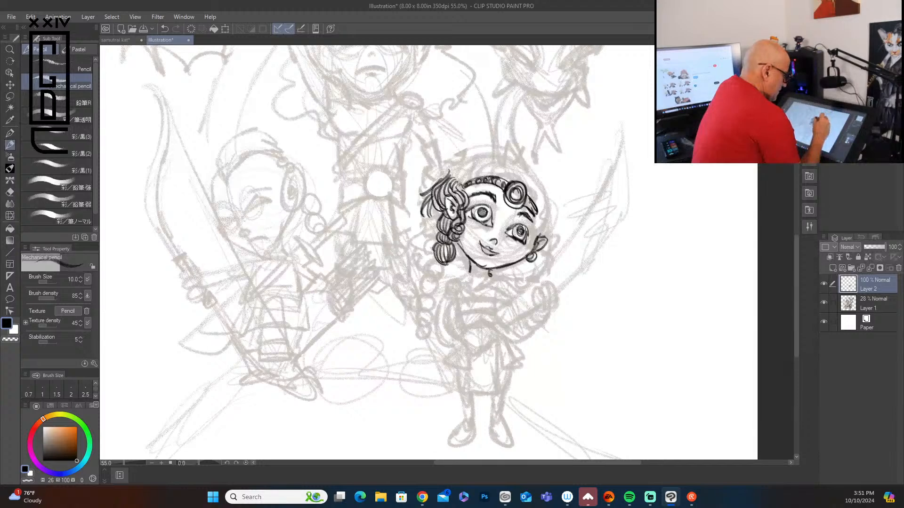
Draw the lower-right character's hair strands over the crown and wavy locks down the right side of the face
left_click_drag(527, 201, 537, 213)
mouse_move(502, 180)
left_mouse_down()
mouse_move(513, 171)
mouse_move(477, 178)
mouse_move(488, 165)
left_mouse_up()
mouse_move(488, 164)
left_mouse_down()
mouse_move(461, 183)
mouse_move(493, 158)
mouse_move(457, 186)
left_mouse_up()
left_click_drag(485, 162, 453, 179)
mouse_move(513, 169)
left_mouse_down()
mouse_move(522, 184)
mouse_move(551, 191)
mouse_move(546, 207)
left_mouse_up()
mouse_move(519, 181)
left_mouse_down()
mouse_move(538, 179)
mouse_move(546, 216)
mouse_move(535, 241)
left_mouse_up()
left_click_drag(549, 202, 543, 233)
left_click_drag(549, 217, 547, 242)
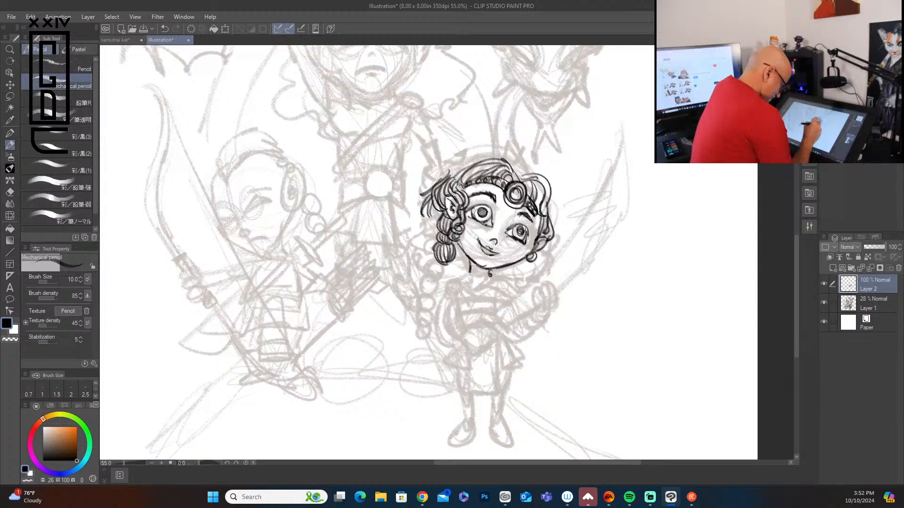
Refine the lower-right character's lips, right-hand eye and lashes, and add round curls below the right-hand ear
left_click_drag(479, 242, 488, 255)
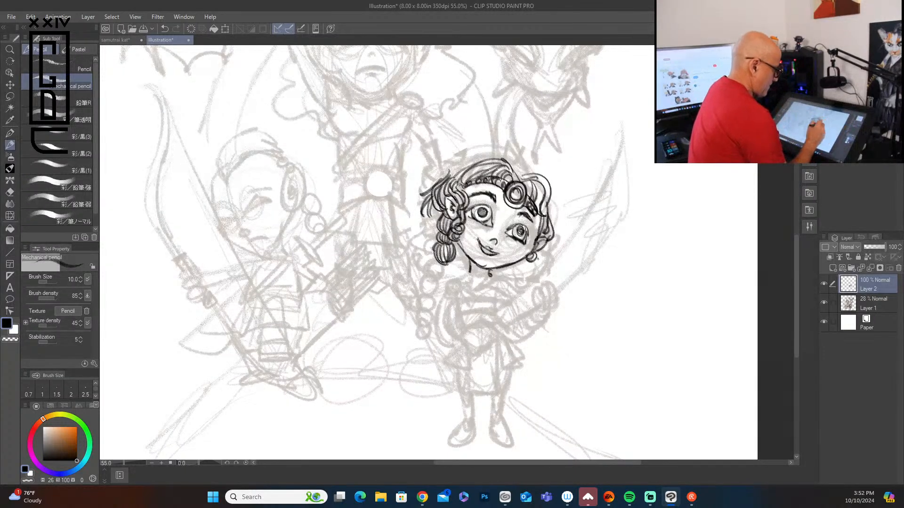
mouse_move(536, 258)
left_mouse_down()
mouse_move(518, 272)
mouse_move(540, 267)
left_mouse_up()
left_click_drag(532, 268, 526, 274)
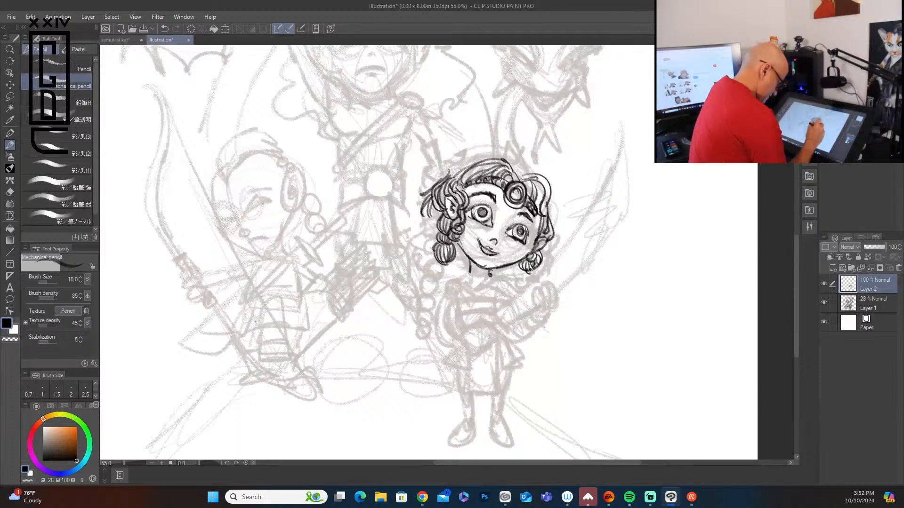
left_click_drag(526, 235, 533, 240)
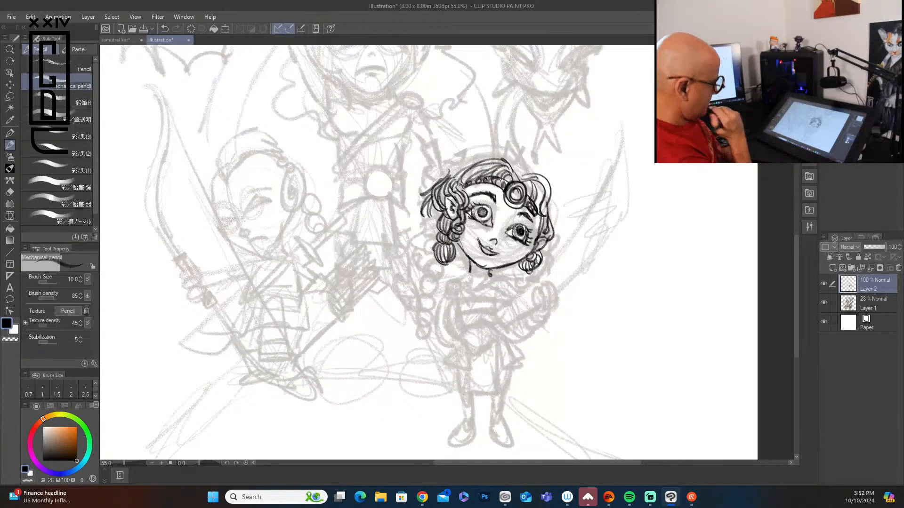
Shade the lower-right character's hair with darker strands and add a spoked pattern to the headband jewel
left_click_drag(505, 163, 475, 180)
left_click_drag(502, 167, 491, 185)
mouse_move(506, 168)
left_mouse_down()
mouse_move(492, 184)
mouse_move(461, 174)
left_mouse_up()
mouse_move(540, 176)
left_mouse_down()
mouse_move(505, 198)
mouse_move(526, 201)
mouse_move(515, 195)
mouse_move(506, 205)
mouse_move(525, 197)
mouse_move(510, 200)
mouse_move(522, 187)
mouse_move(518, 199)
mouse_move(538, 234)
mouse_move(531, 249)
left_mouse_up()
left_click_drag(492, 226, 478, 225)
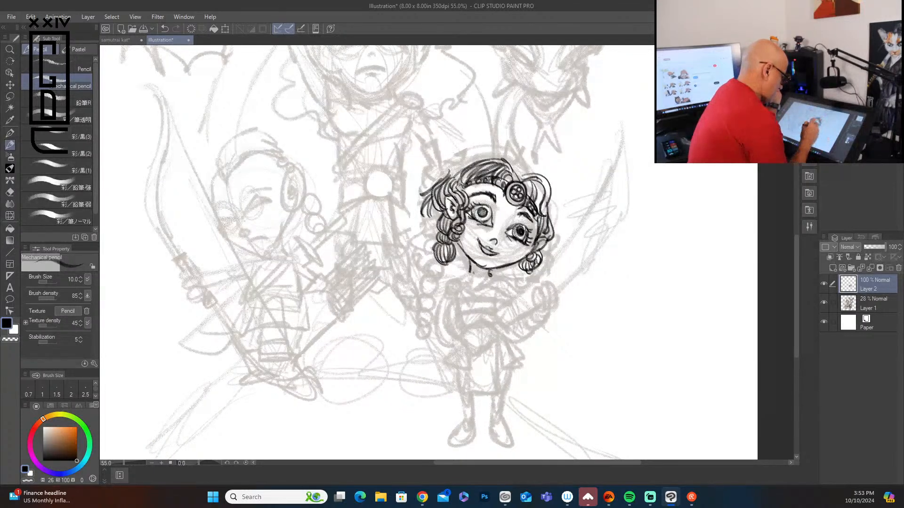
Draw the lower-right character's neck and shoulder line, a round shoulder clasp, and the diagonal strap and first wrap across the chest
mouse_move(461, 277)
left_mouse_down()
mouse_move(452, 287)
mouse_move(499, 299)
mouse_move(496, 313)
mouse_move(463, 301)
left_mouse_up()
mouse_move(495, 311)
left_mouse_down()
mouse_move(464, 302)
mouse_move(463, 317)
left_mouse_up()
mouse_move(463, 316)
left_mouse_down()
mouse_move(496, 313)
mouse_move(470, 310)
left_mouse_up()
mouse_move(464, 312)
left_mouse_down()
mouse_move(481, 306)
mouse_move(455, 306)
left_mouse_up()
mouse_move(453, 301)
left_mouse_down()
mouse_move(466, 306)
mouse_move(467, 329)
left_mouse_up()
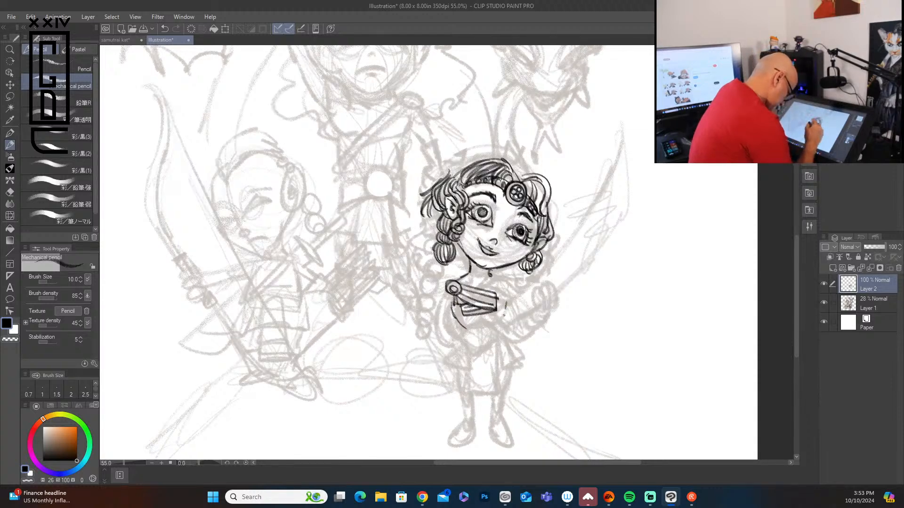
Outline the lower-right character's torso side and add horizontal wrapped bands down to the waist
left_click_drag(506, 306, 502, 323)
left_click_drag(453, 303, 505, 323)
left_click_drag(484, 313, 506, 316)
left_click_drag(504, 313, 506, 325)
mouse_move(489, 292)
left_mouse_down()
mouse_move(509, 300)
mouse_move(506, 312)
left_mouse_up()
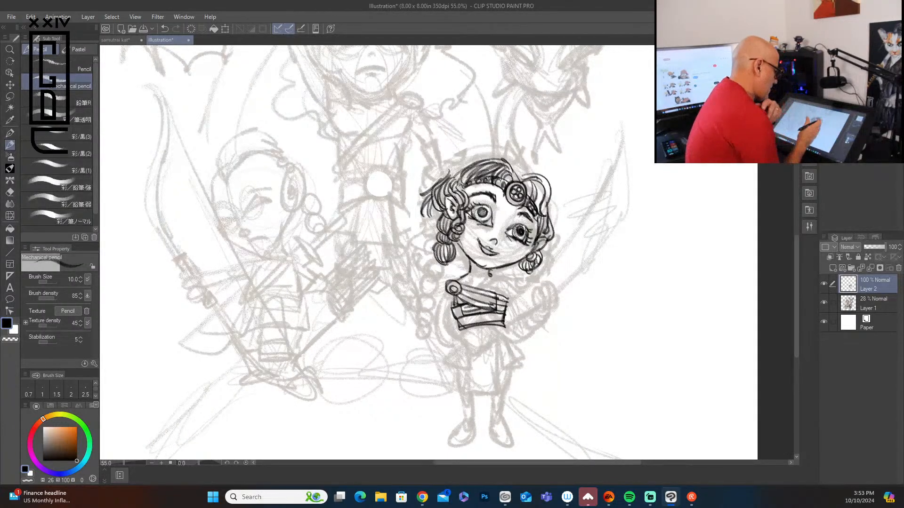
Clean up the overlapping lines inside the lower-right character's chest wrap, leaving broad, clear bands
left_click_drag(463, 282, 506, 311)
mouse_move(452, 302)
left_mouse_down()
mouse_move(494, 320)
mouse_move(506, 304)
mouse_move(491, 311)
mouse_move(501, 312)
left_mouse_up()
mouse_move(473, 286)
left_mouse_down()
mouse_move(508, 295)
mouse_move(507, 310)
left_mouse_up()
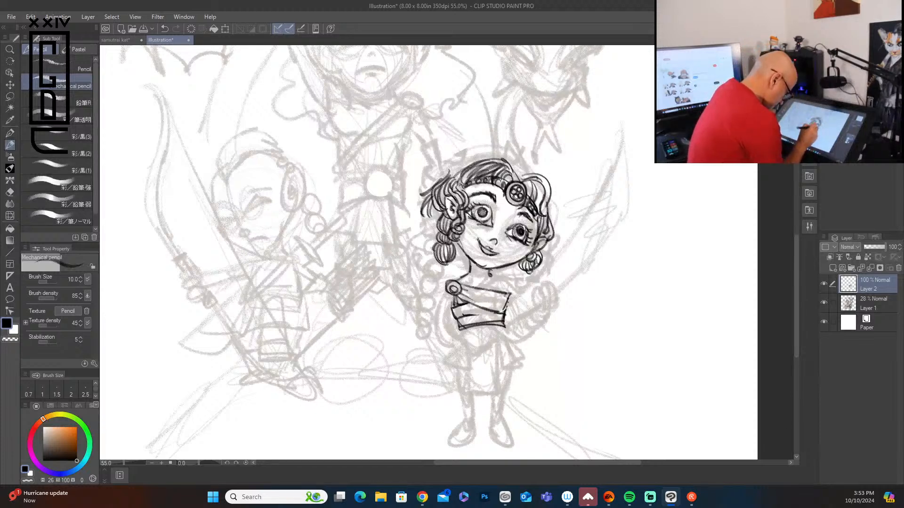
Draw a beaded necklace with a round pendant and the lower-right character's left-hand arm bent across the waist with its cuff and hand
mouse_move(500, 276)
left_mouse_down()
mouse_move(485, 290)
mouse_move(503, 291)
mouse_move(504, 279)
mouse_move(471, 277)
mouse_move(487, 279)
left_mouse_up()
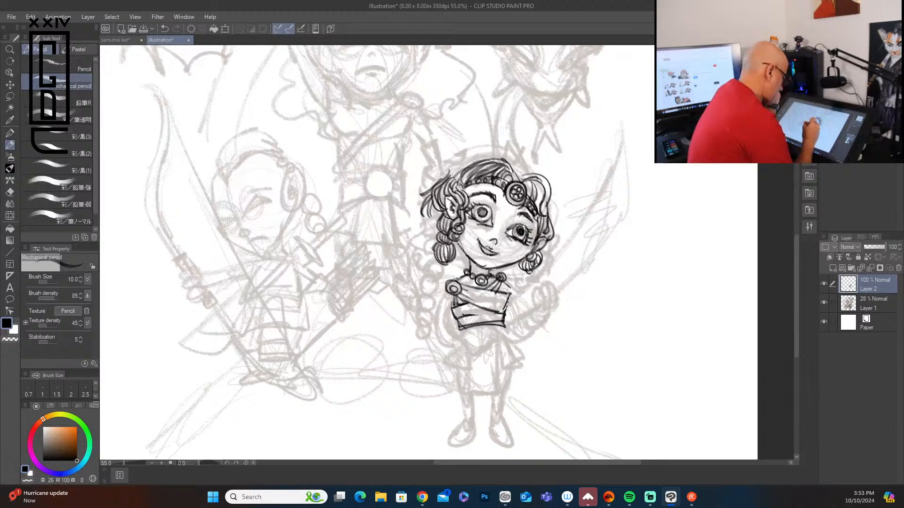
mouse_move(445, 286)
left_mouse_down()
mouse_move(434, 326)
mouse_move(445, 324)
left_mouse_up()
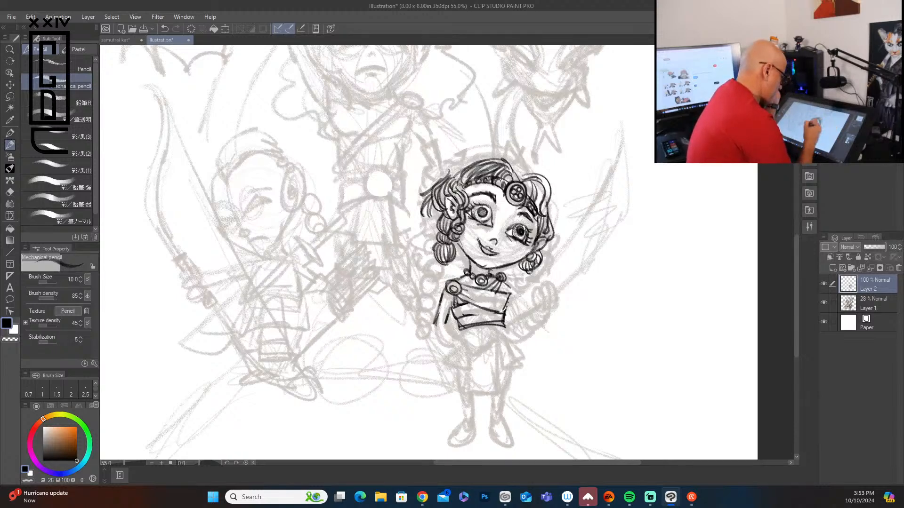
mouse_move(446, 323)
left_mouse_down()
mouse_move(466, 331)
mouse_move(440, 336)
mouse_move(458, 337)
mouse_move(476, 355)
mouse_move(489, 344)
mouse_move(479, 325)
mouse_move(494, 335)
mouse_move(488, 348)
mouse_move(459, 339)
mouse_move(479, 332)
mouse_move(471, 344)
mouse_move(442, 340)
left_mouse_up()
left_click_drag(442, 296, 438, 330)
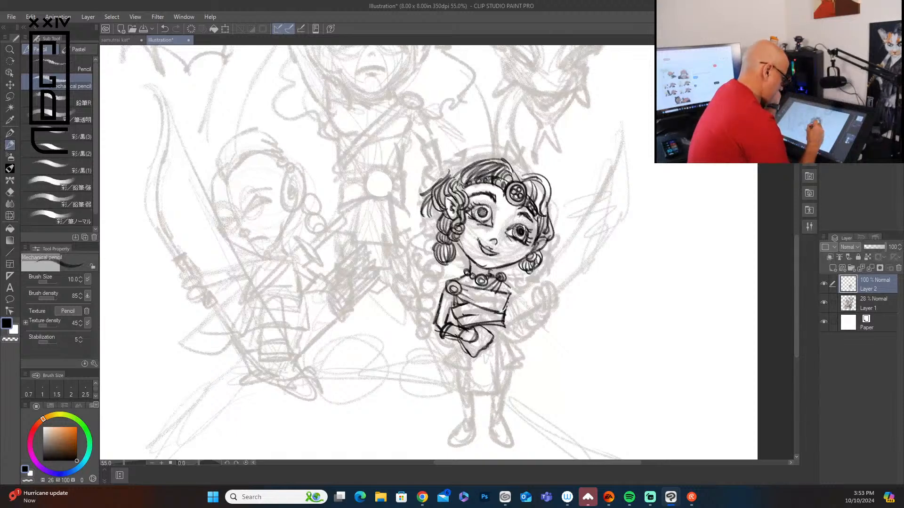
Draw the outer edge of the lower-right character's right-hand upper arm and reinforce the shoulder line beside the round clasp
mouse_move(508, 286)
left_mouse_down()
mouse_move(504, 302)
mouse_move(518, 312)
mouse_move(506, 322)
left_mouse_up()
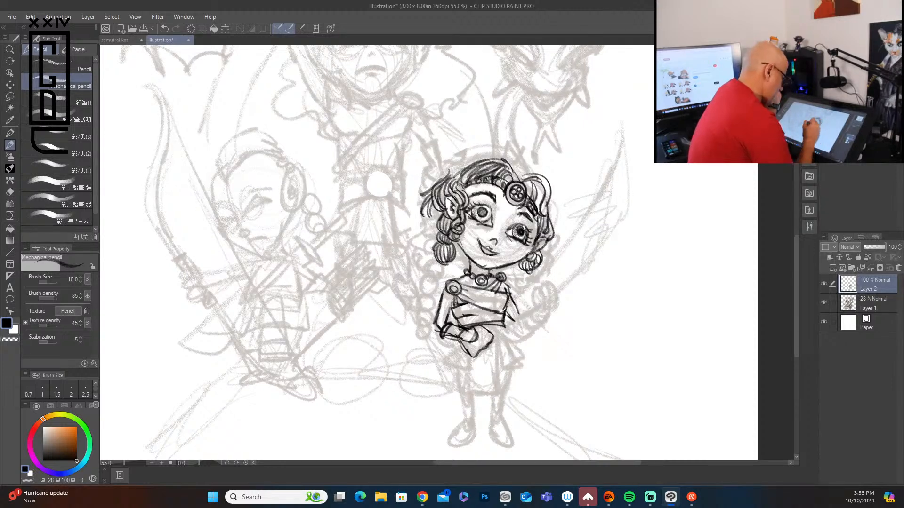
left_click_drag(448, 284, 465, 272)
left_click_drag(455, 280, 466, 277)
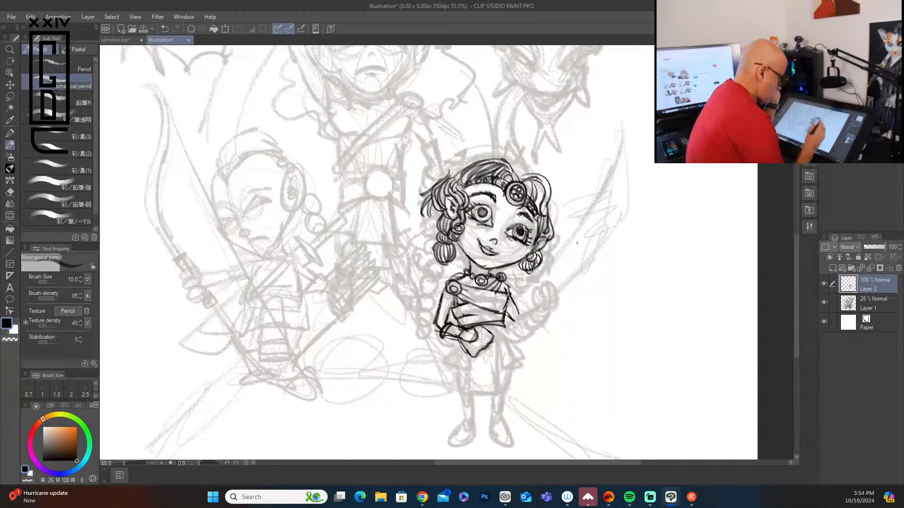
Draw the lower-right character's sword with a curved crossguard, a long curved blade rising past her head, and a flared pommel below her hand
left_click_drag(481, 309, 511, 350)
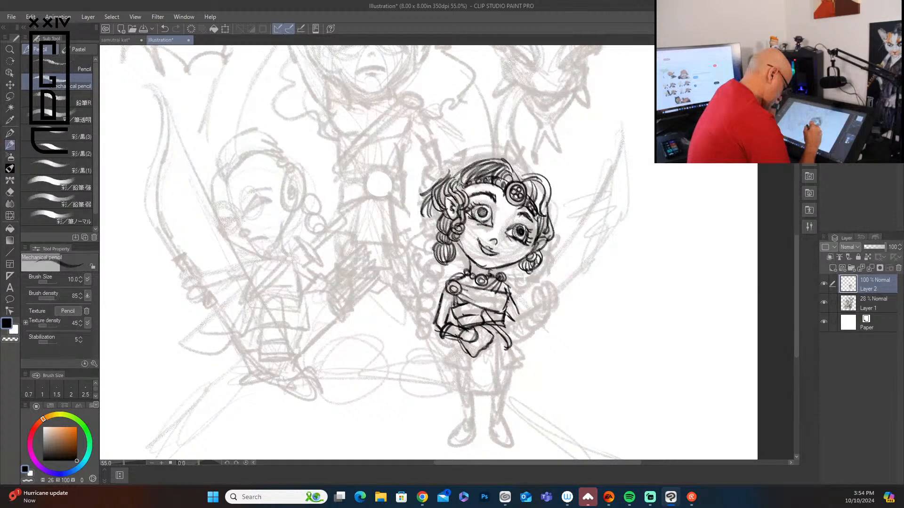
mouse_move(525, 287)
left_mouse_down()
mouse_move(487, 319)
mouse_move(497, 311)
mouse_move(497, 333)
left_mouse_up()
left_click_drag(539, 300, 505, 329)
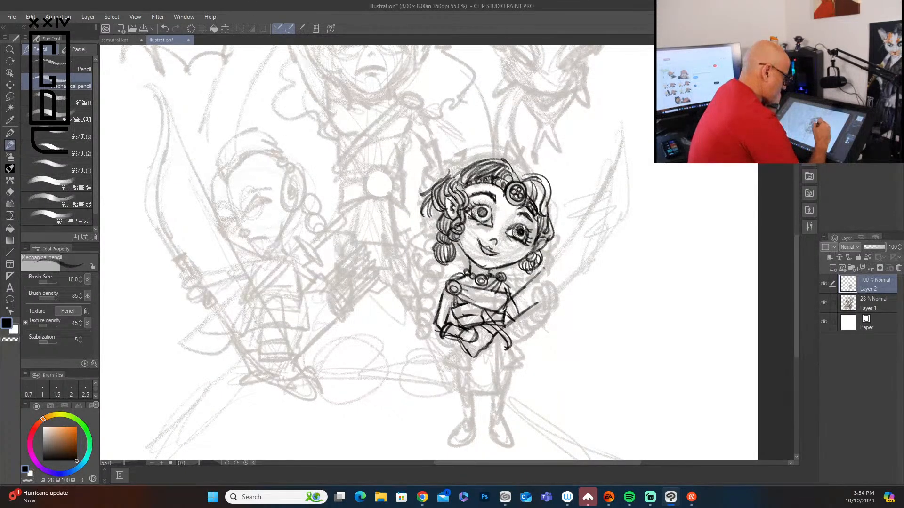
mouse_move(543, 268)
left_mouse_down()
mouse_move(582, 222)
mouse_move(615, 154)
mouse_move(603, 234)
mouse_move(557, 288)
left_mouse_up()
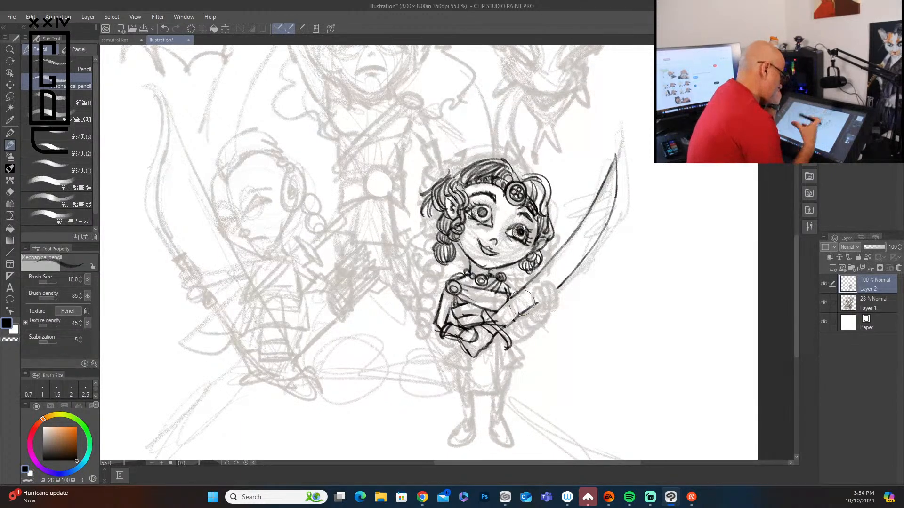
mouse_move(486, 325)
left_mouse_down()
mouse_move(499, 322)
mouse_move(486, 323)
mouse_move(508, 344)
left_mouse_up()
mouse_move(499, 329)
left_mouse_down()
mouse_move(493, 322)
mouse_move(500, 333)
mouse_move(470, 356)
mouse_move(445, 360)
mouse_move(472, 372)
mouse_move(469, 362)
left_mouse_up()
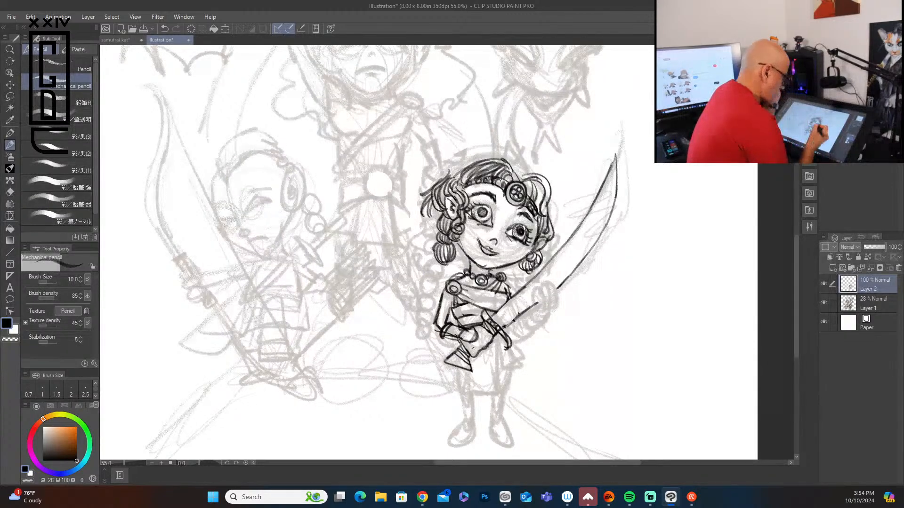
Detail the base of the sword blade and draw the second hand gripping the blade with its wrapped forearm
mouse_move(489, 307)
left_mouse_down()
mouse_move(515, 324)
mouse_move(503, 333)
mouse_move(525, 312)
left_mouse_up()
left_click_drag(509, 323, 534, 305)
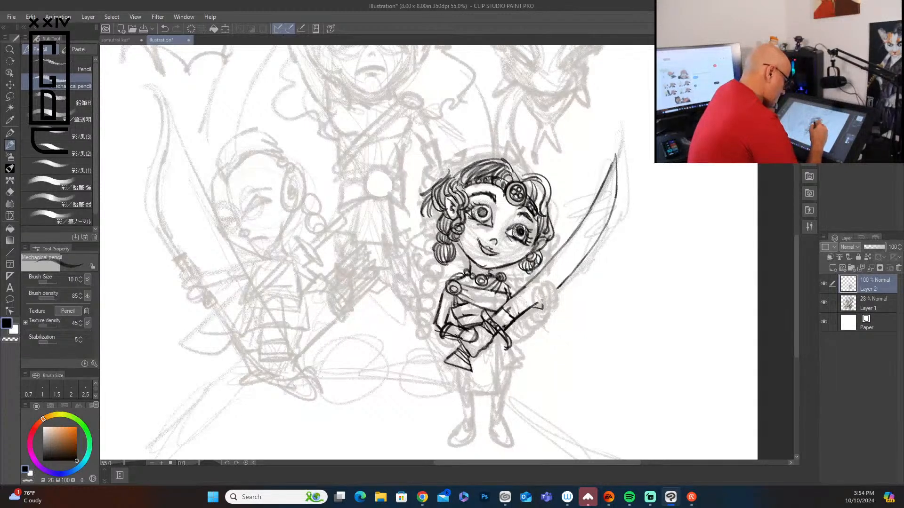
mouse_move(542, 305)
left_mouse_down()
mouse_move(543, 286)
mouse_move(556, 288)
left_mouse_up()
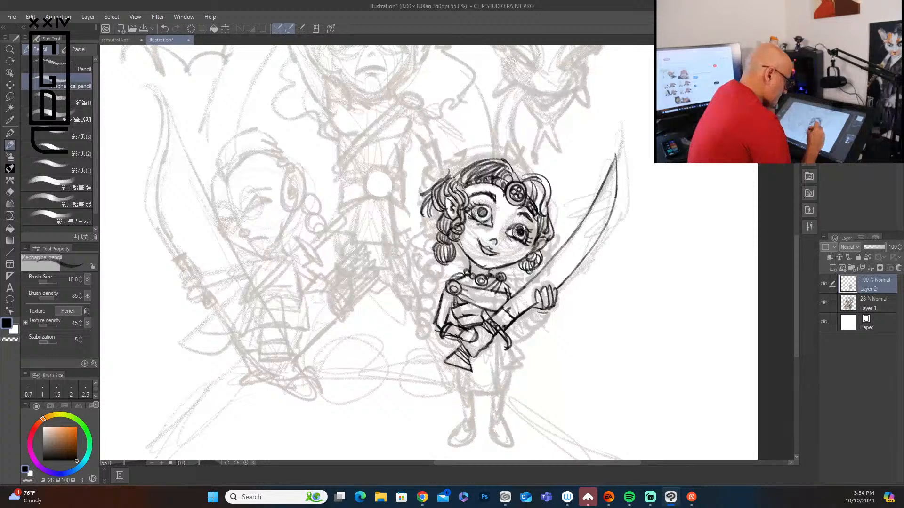
mouse_move(530, 307)
left_mouse_down()
mouse_move(544, 313)
mouse_move(514, 332)
mouse_move(534, 312)
mouse_move(519, 322)
mouse_move(526, 314)
left_mouse_up()
mouse_move(528, 316)
left_mouse_down()
mouse_move(536, 309)
mouse_move(540, 318)
left_mouse_up()
left_click_drag(543, 312, 507, 346)
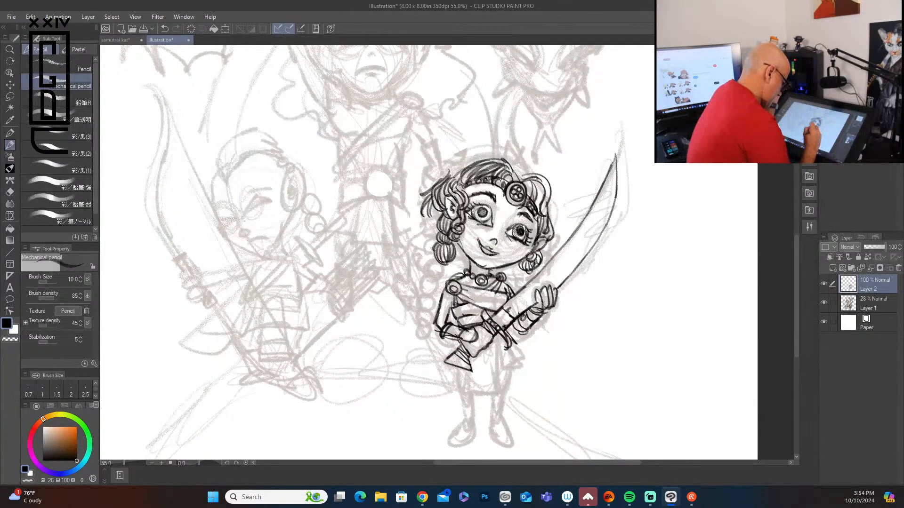
Draw the lower-right character's flared skirt flaps and a long double-edged cloth panel hanging between them
left_click_drag(447, 341, 461, 356)
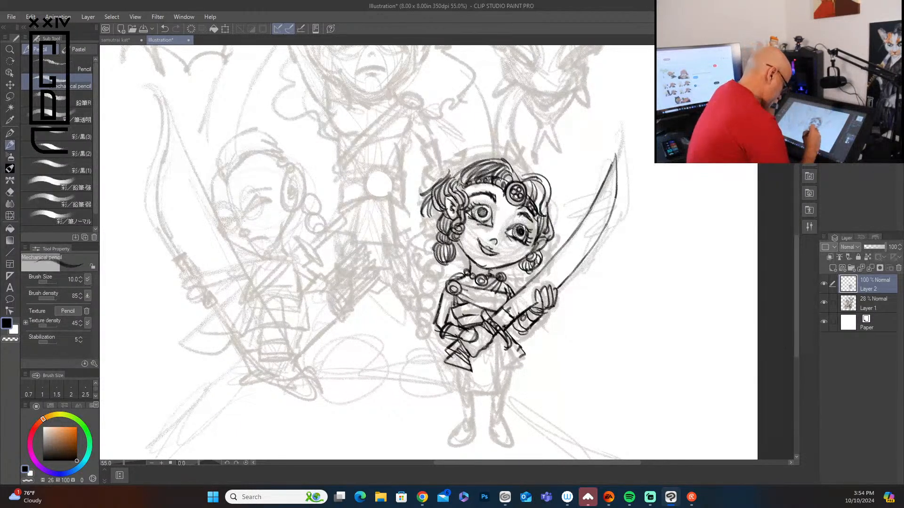
left_click_drag(497, 339, 499, 398)
mouse_move(469, 365)
left_mouse_down()
mouse_move(467, 398)
mouse_move(500, 398)
left_mouse_up()
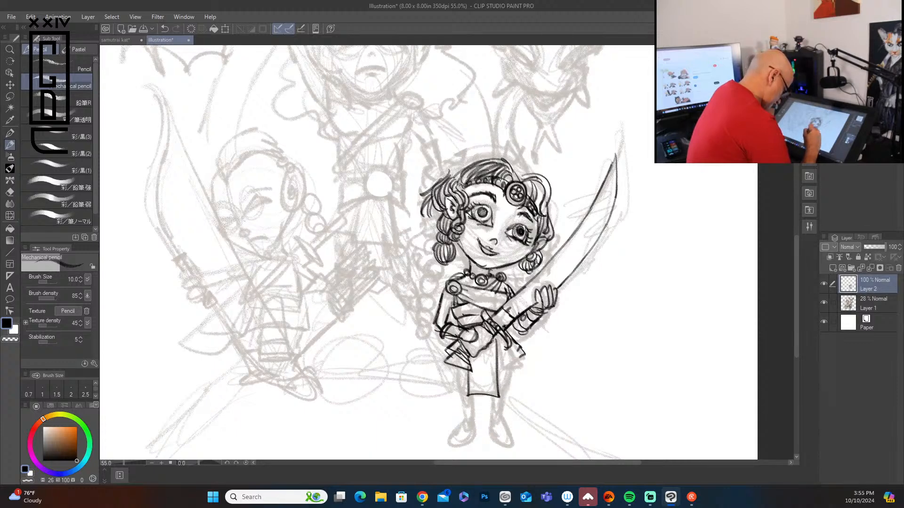
left_click_drag(492, 340, 493, 399)
mouse_move(470, 368)
left_mouse_down()
mouse_move(467, 395)
mouse_move(495, 398)
left_mouse_up()
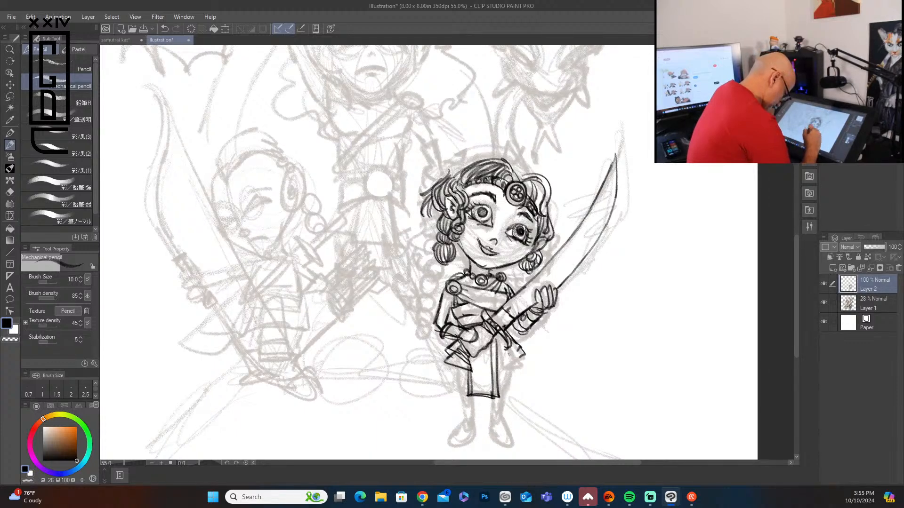
mouse_move(495, 342)
left_mouse_down()
mouse_move(499, 372)
mouse_move(526, 363)
mouse_move(505, 343)
left_mouse_up()
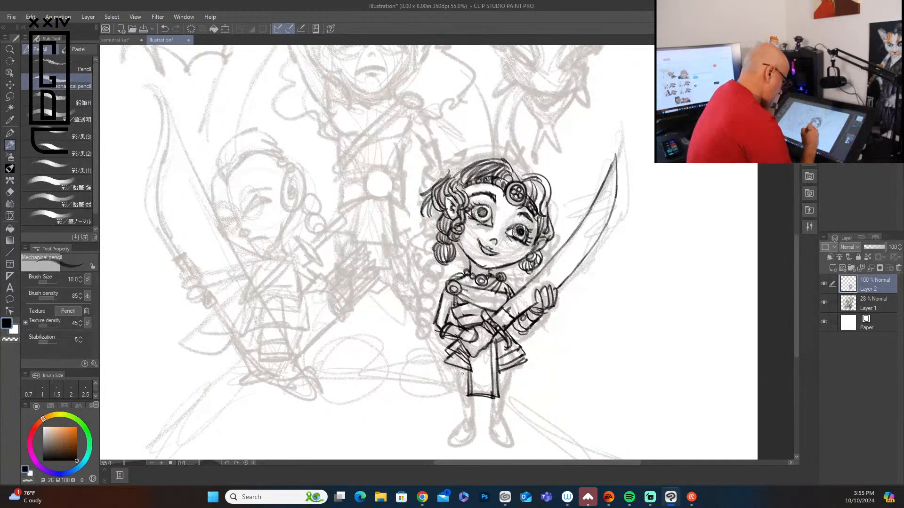
Draw the lower-right character's legs below the skirt with cuffed tall boots and pointed feet
left_click_drag(456, 367, 467, 421)
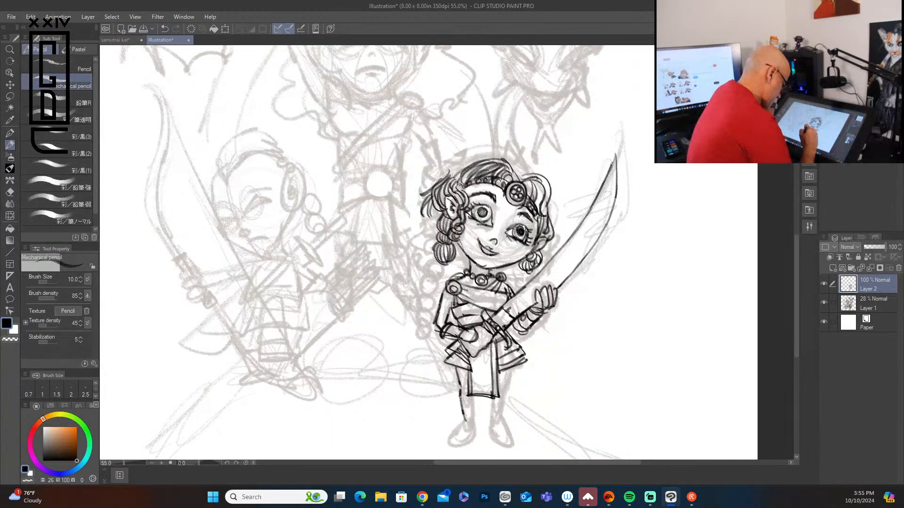
mouse_move(462, 390)
left_mouse_down()
mouse_move(495, 397)
mouse_move(476, 400)
mouse_move(475, 424)
mouse_move(450, 442)
mouse_move(473, 442)
left_mouse_up()
left_click_drag(476, 429, 476, 435)
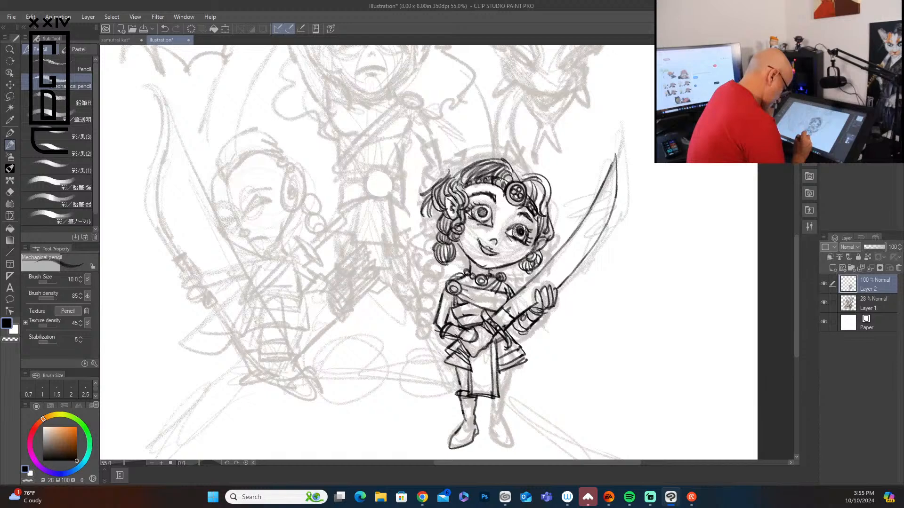
mouse_move(494, 392)
left_mouse_down()
mouse_move(489, 437)
mouse_move(506, 427)
mouse_move(503, 418)
mouse_move(521, 440)
mouse_move(499, 443)
mouse_move(521, 444)
left_mouse_up()
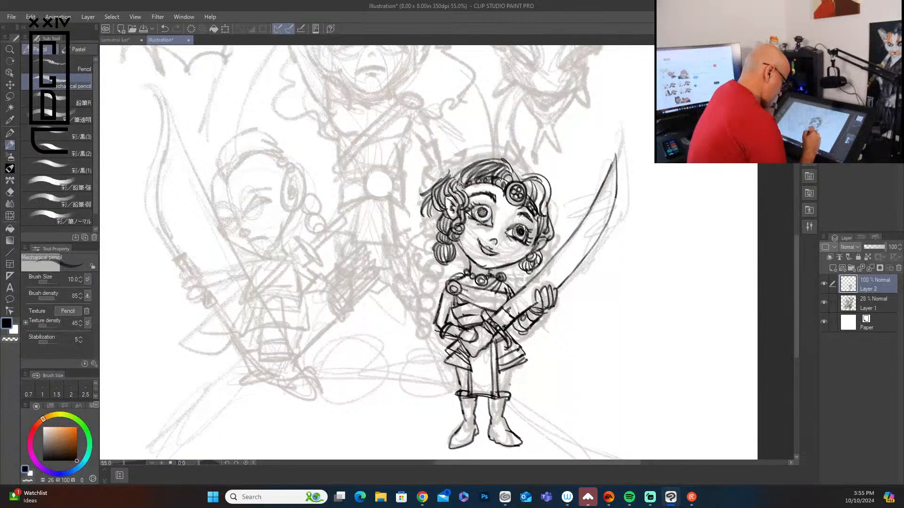
mouse_move(506, 377)
left_mouse_down()
mouse_move(503, 393)
mouse_move(508, 369)
mouse_move(461, 394)
left_mouse_up()
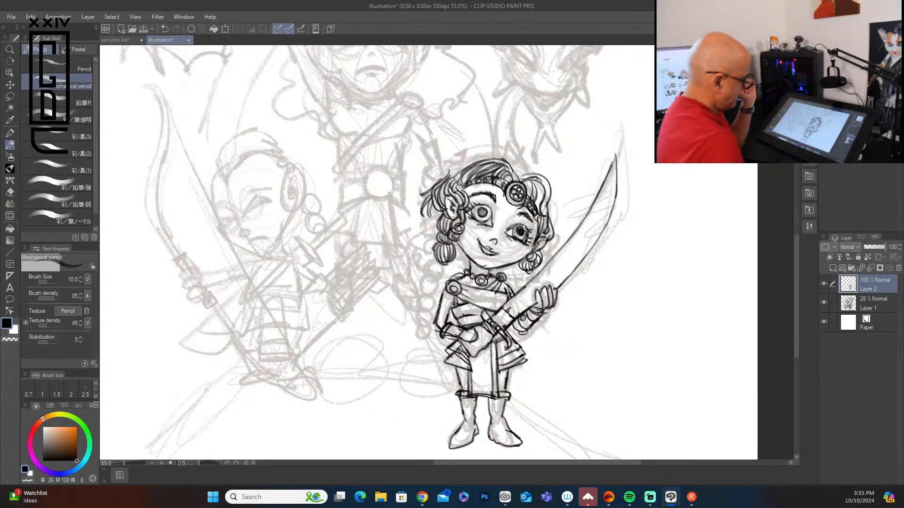
Rework the outlines and inner edges of the lower-right character's eyes
left_click_drag(507, 231, 520, 227)
left_click_drag(481, 204, 495, 229)
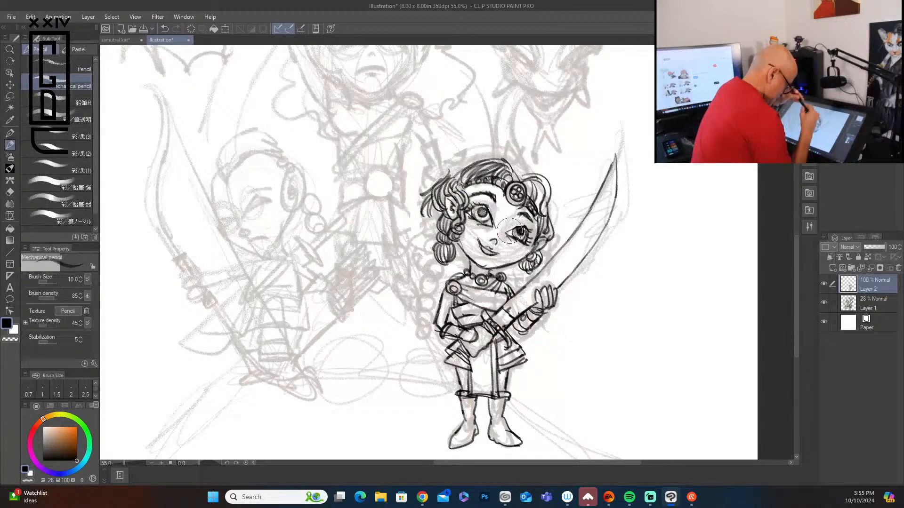
left_click_drag(512, 226, 527, 228)
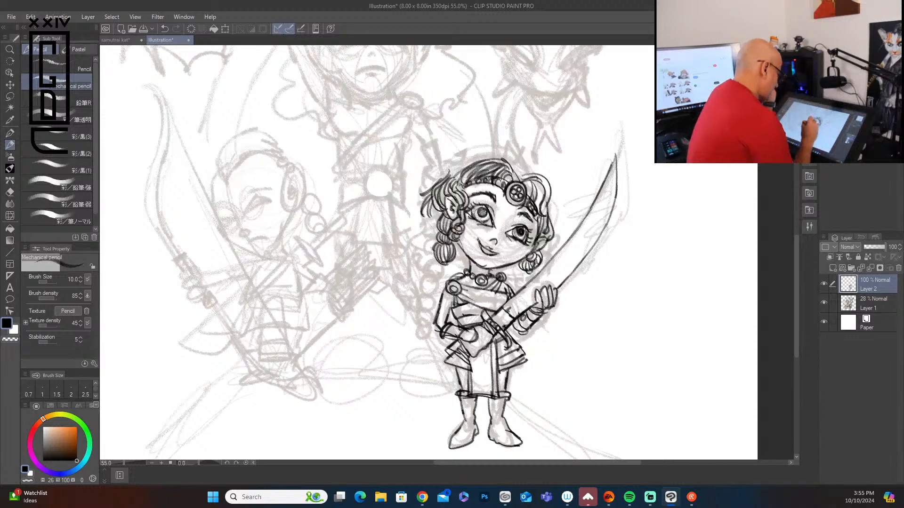
Extend the lower-right character's braids down over both shoulders and fill them with curved strand lines
mouse_move(437, 261)
left_mouse_down()
mouse_move(443, 276)
mouse_move(431, 292)
mouse_move(445, 286)
mouse_move(433, 303)
left_mouse_up()
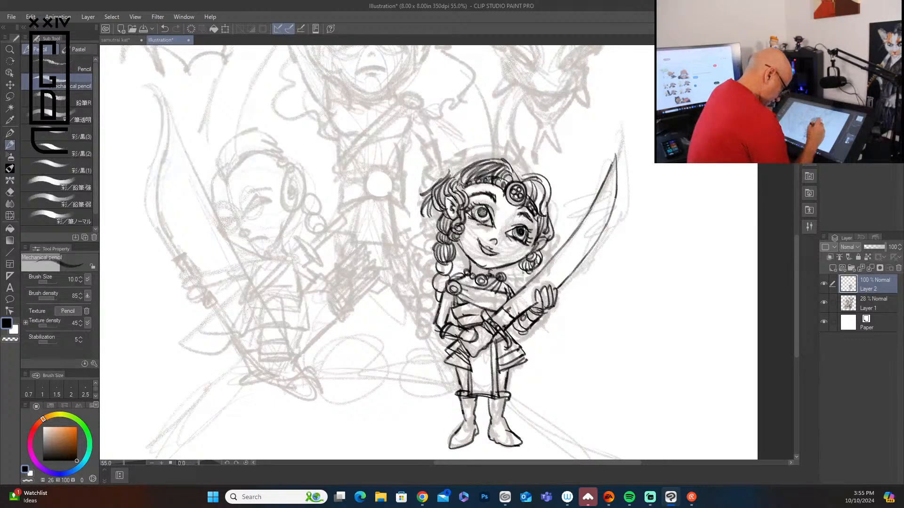
mouse_move(523, 270)
left_mouse_down()
mouse_move(519, 290)
mouse_move(536, 278)
left_mouse_up()
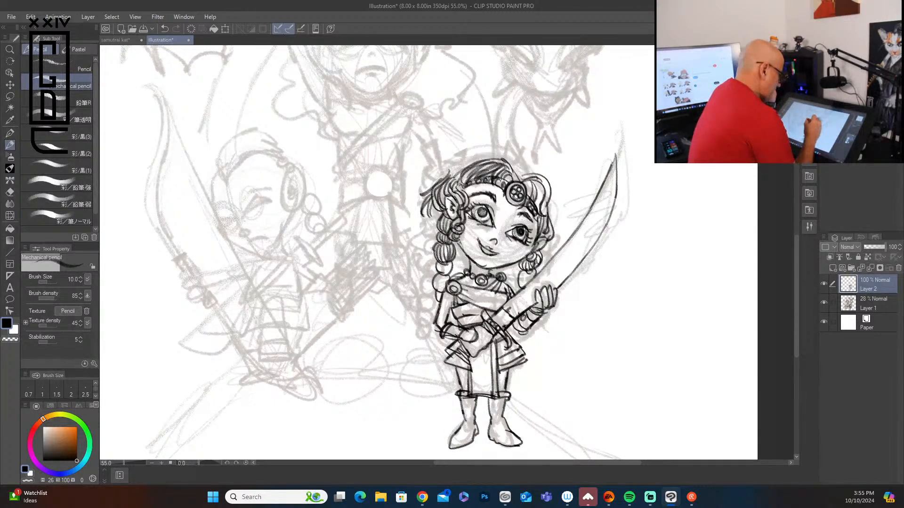
mouse_move(445, 262)
left_mouse_down()
mouse_move(439, 292)
mouse_move(449, 292)
mouse_move(440, 304)
left_mouse_up()
mouse_move(522, 271)
left_mouse_down()
mouse_move(524, 288)
mouse_move(531, 282)
left_mouse_up()
left_click_drag(549, 237, 551, 252)
left_click_drag(457, 239, 461, 255)
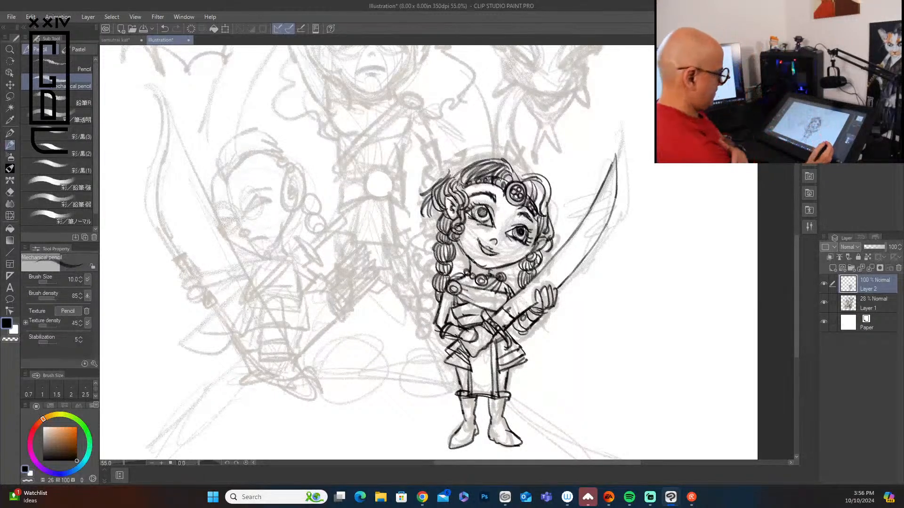
Tidy the lower-right character's bent arm and cuff, and add a notched inner line along the curved sword blade
left_click_drag(447, 294, 457, 335)
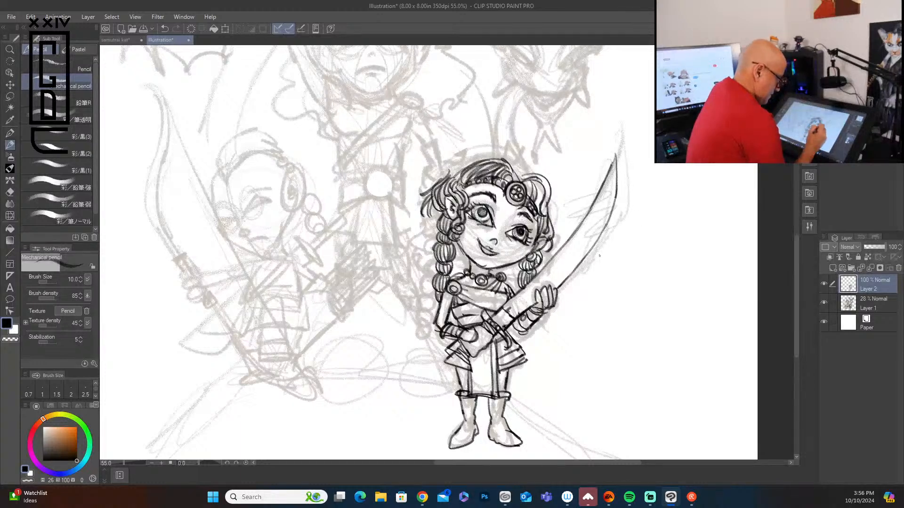
mouse_move(616, 193)
left_mouse_down()
mouse_move(549, 287)
mouse_move(515, 312)
left_mouse_up()
left_click_drag(571, 239, 520, 293)
mouse_move(548, 262)
left_mouse_down()
mouse_move(488, 320)
mouse_move(504, 332)
left_mouse_up()
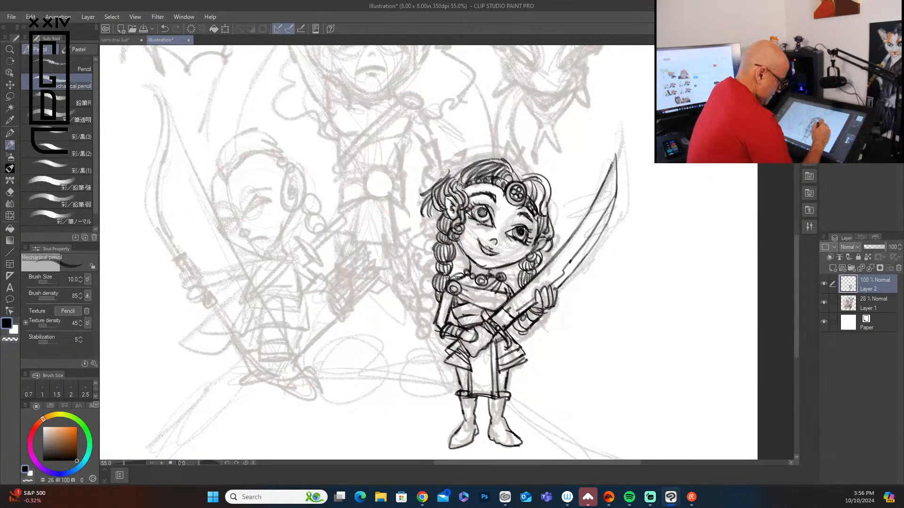
left_click_drag(593, 249, 556, 286)
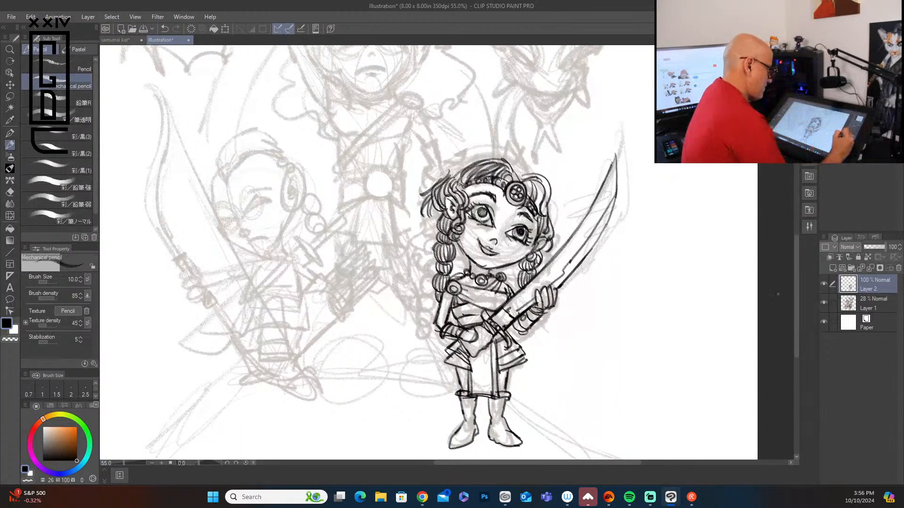
Draw the middle character's upward-looking eyes, small nose, frowning mouth and eyebrows over the faded sketch
mouse_move(794, 317)
left_mouse_down()
mouse_move(794, 360)
mouse_move(792, 275)
mouse_move(795, 323)
left_mouse_up()
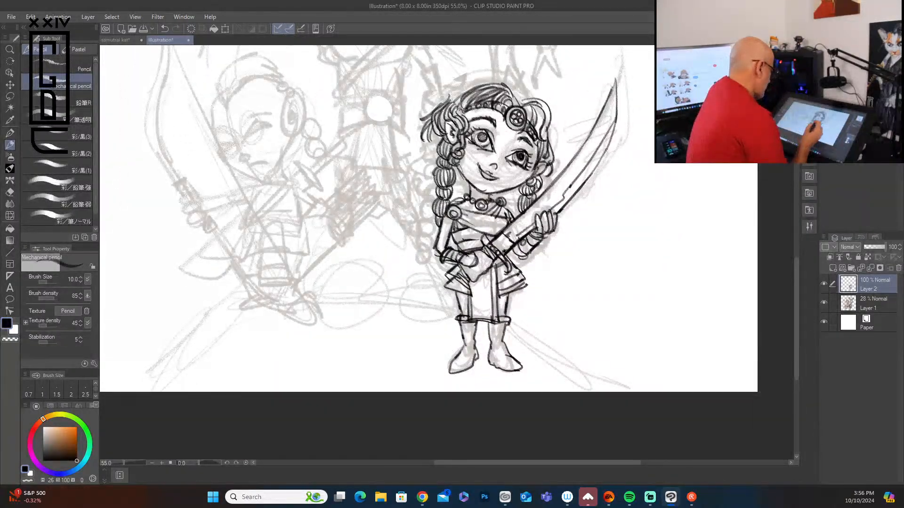
left_click_drag(796, 306, 794, 230)
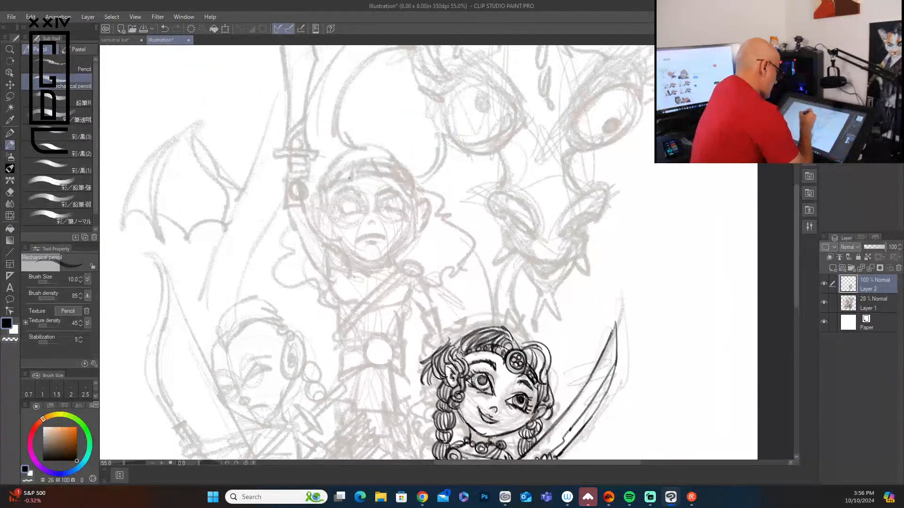
mouse_move(334, 204)
left_mouse_down()
mouse_move(360, 202)
mouse_move(337, 215)
mouse_move(363, 205)
mouse_move(405, 209)
mouse_move(394, 199)
mouse_move(403, 213)
mouse_move(406, 205)
mouse_move(388, 201)
mouse_move(401, 203)
left_mouse_up()
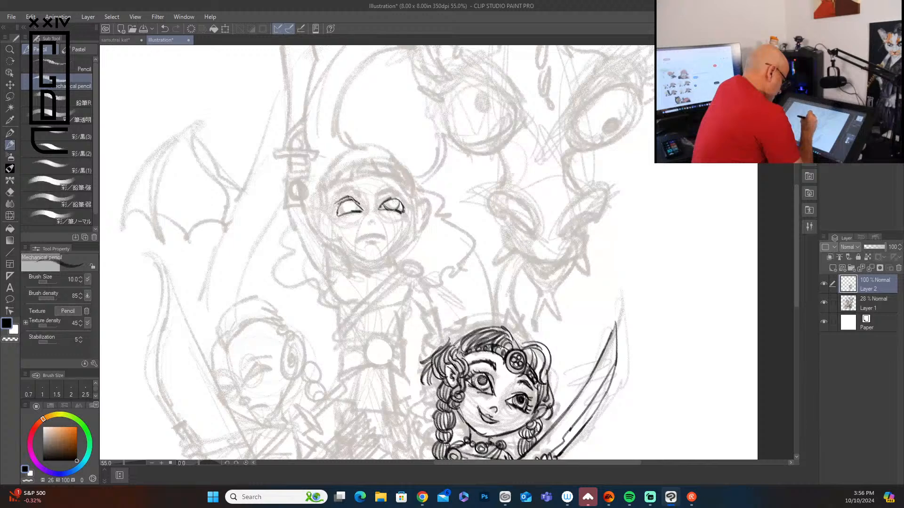
mouse_move(344, 203)
left_mouse_down()
mouse_move(345, 212)
mouse_move(396, 203)
mouse_move(348, 205)
left_mouse_up()
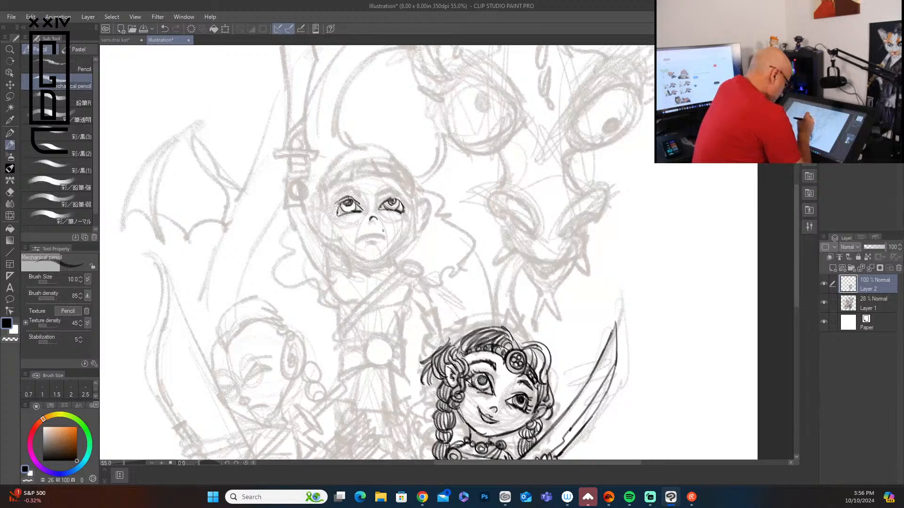
mouse_move(383, 231)
left_mouse_down()
mouse_move(360, 233)
mouse_move(384, 232)
mouse_move(377, 241)
left_mouse_up()
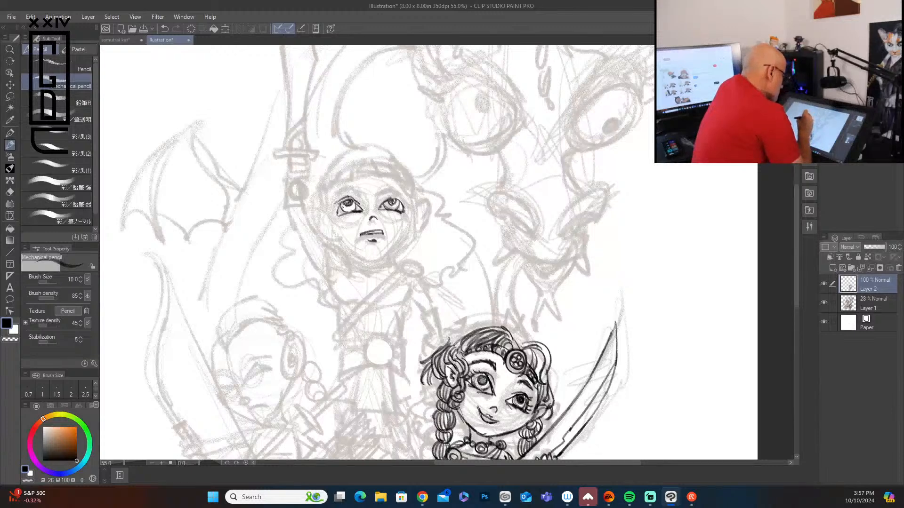
mouse_move(379, 193)
left_mouse_down()
mouse_move(401, 194)
mouse_move(336, 197)
left_mouse_up()
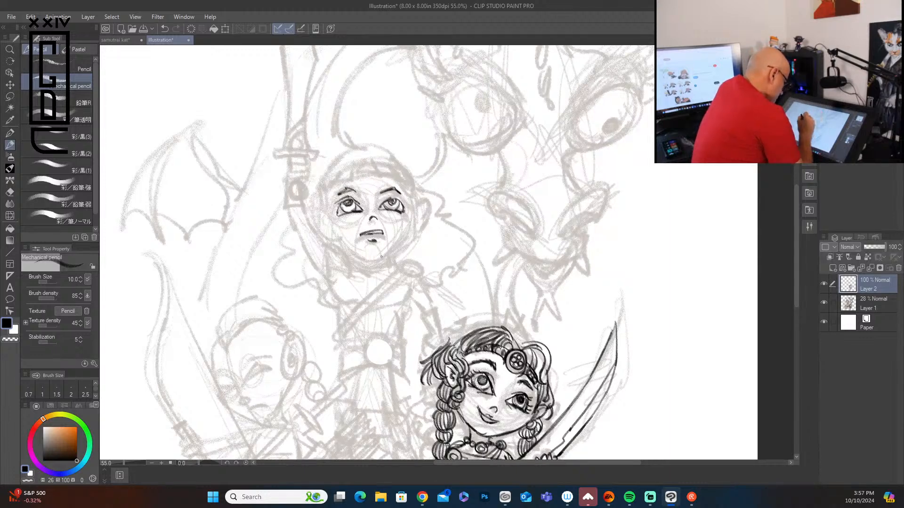
Outline the middle character's chin, jaw and cheeks, and draw a pointed ear on each side
left_click_drag(370, 254, 381, 255)
mouse_move(415, 210)
left_mouse_down()
mouse_move(410, 239)
mouse_move(387, 261)
left_mouse_up()
left_click_drag(336, 238, 346, 249)
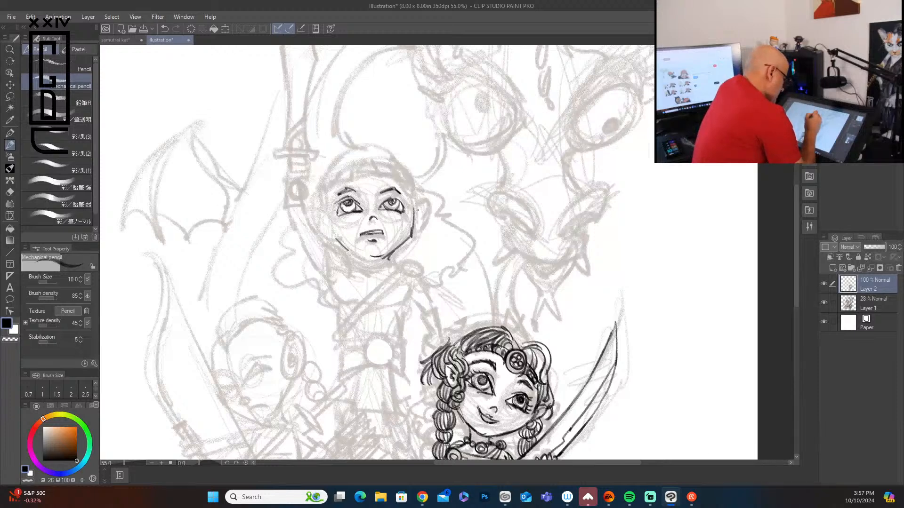
mouse_move(413, 207)
left_mouse_down()
mouse_move(424, 206)
mouse_move(412, 234)
left_mouse_up()
mouse_move(327, 207)
left_mouse_down()
mouse_move(316, 212)
mouse_move(333, 239)
mouse_move(326, 222)
left_mouse_up()
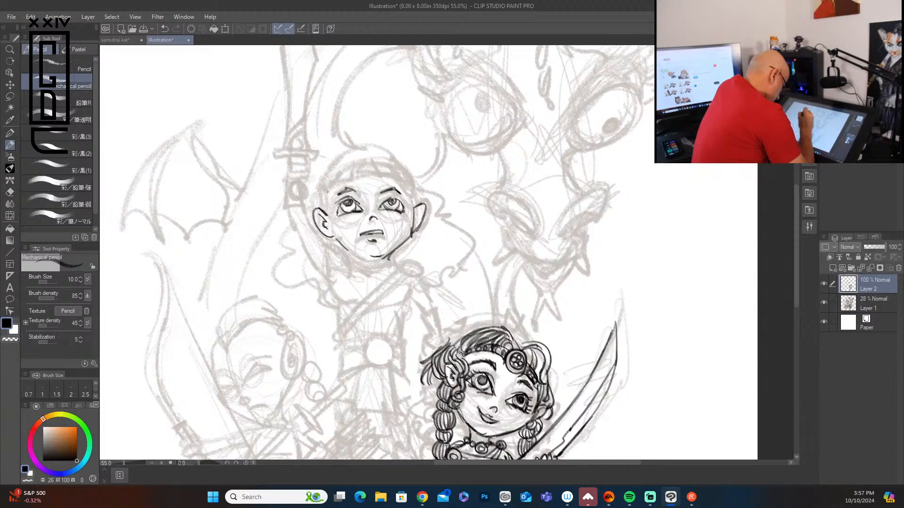
Draw the middle character's hair at both temples and a fringe of short strands across the forehead
mouse_move(333, 191)
left_mouse_down()
mouse_move(321, 215)
mouse_move(330, 225)
mouse_move(318, 210)
left_mouse_up()
left_click_drag(414, 190, 414, 210)
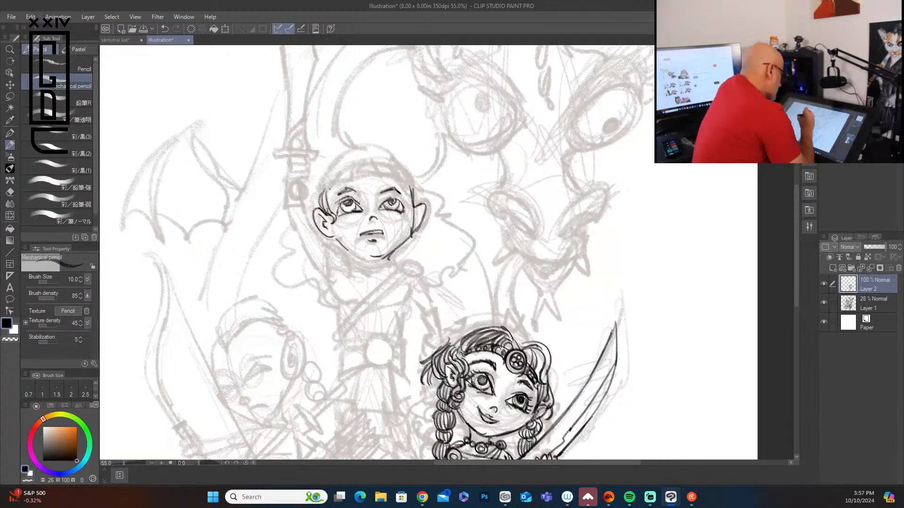
mouse_move(335, 174)
left_mouse_down()
mouse_move(329, 193)
mouse_move(351, 183)
left_mouse_up()
left_click_drag(360, 170, 357, 182)
mouse_move(364, 171)
left_mouse_down()
mouse_move(360, 181)
mouse_move(377, 181)
left_mouse_up()
mouse_move(382, 164)
left_mouse_down()
mouse_move(380, 181)
mouse_move(388, 179)
left_mouse_up()
left_click_drag(388, 170, 403, 185)
mouse_move(400, 180)
left_mouse_down()
mouse_move(407, 184)
mouse_move(408, 173)
left_mouse_up()
left_click_drag(407, 173, 413, 188)
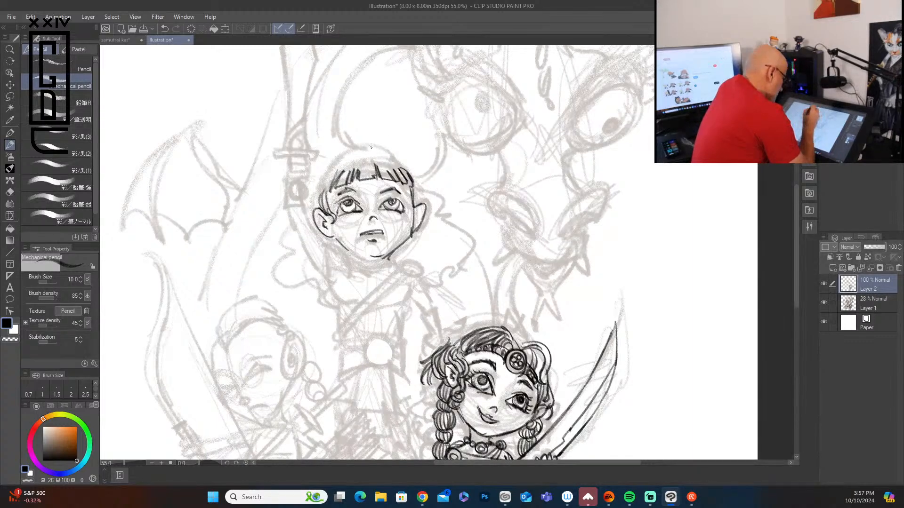
Outline the crown of the middle character's hair, parted at the top, and bring it down to both temples
mouse_move(363, 153)
left_mouse_down()
mouse_move(339, 155)
mouse_move(323, 186)
left_mouse_up()
left_click_drag(320, 185, 313, 205)
left_click_drag(321, 190, 312, 212)
mouse_move(347, 159)
left_mouse_down()
mouse_move(339, 173)
mouse_move(376, 149)
mouse_move(397, 154)
mouse_move(410, 175)
mouse_move(375, 176)
left_mouse_up()
left_click_drag(371, 175, 369, 169)
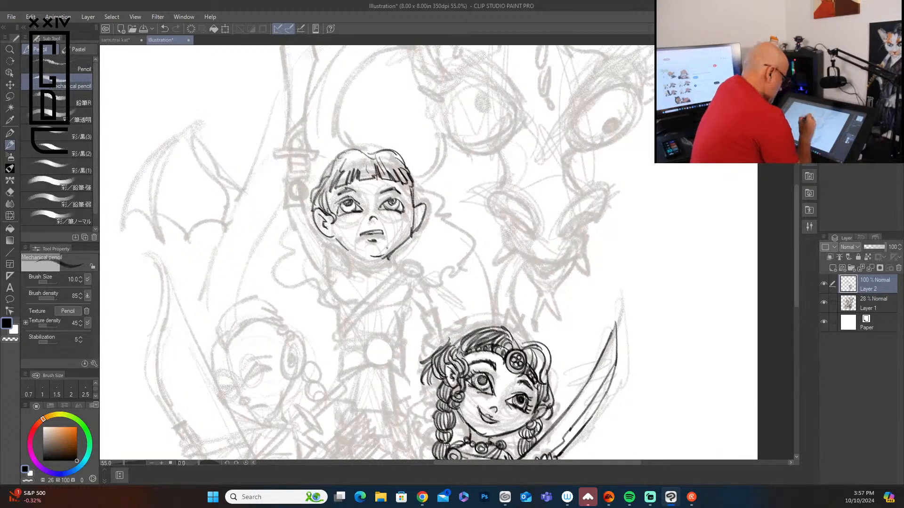
Draw the middle character's neck, chest line and both sides of the torso down to the waist
mouse_move(386, 256)
left_mouse_down()
mouse_move(391, 266)
mouse_move(350, 262)
mouse_move(343, 252)
mouse_move(371, 259)
mouse_move(372, 275)
mouse_move(393, 269)
left_mouse_up()
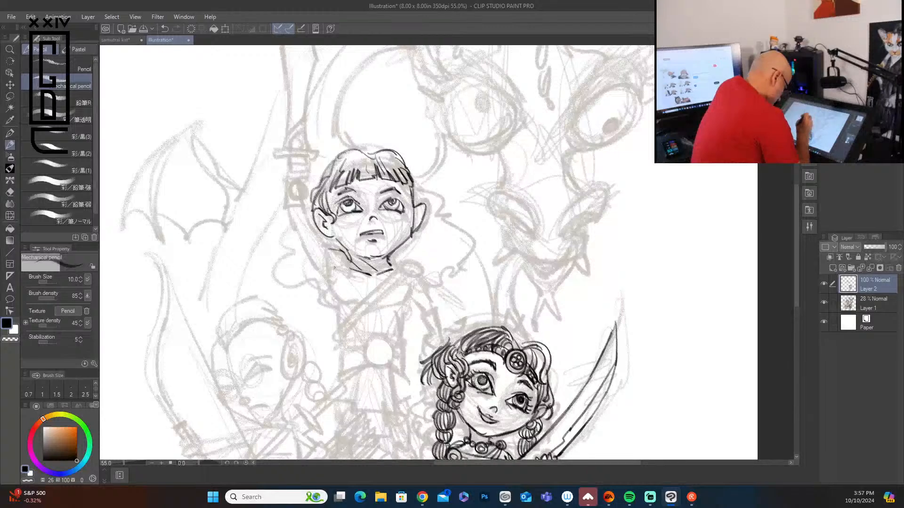
mouse_move(326, 279)
left_mouse_down()
mouse_move(335, 297)
mouse_move(358, 303)
mouse_move(334, 315)
mouse_move(337, 325)
left_mouse_up()
left_click_drag(410, 288, 402, 338)
left_click_drag(394, 307, 401, 336)
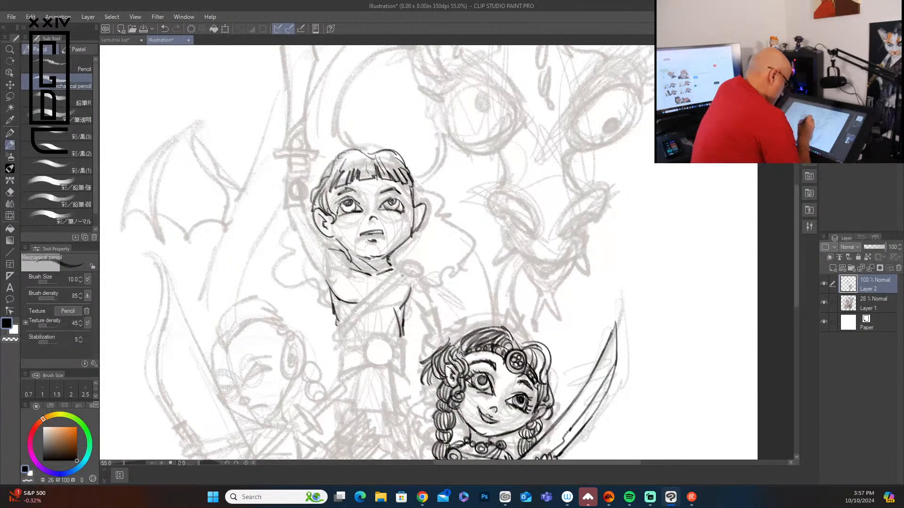
Draw a diagonal strap with cross bands across the middle character's chest, ending in a round shoulder disc
mouse_move(400, 268)
left_mouse_down()
mouse_move(337, 326)
mouse_move(341, 337)
mouse_move(335, 328)
mouse_move(345, 338)
left_mouse_up()
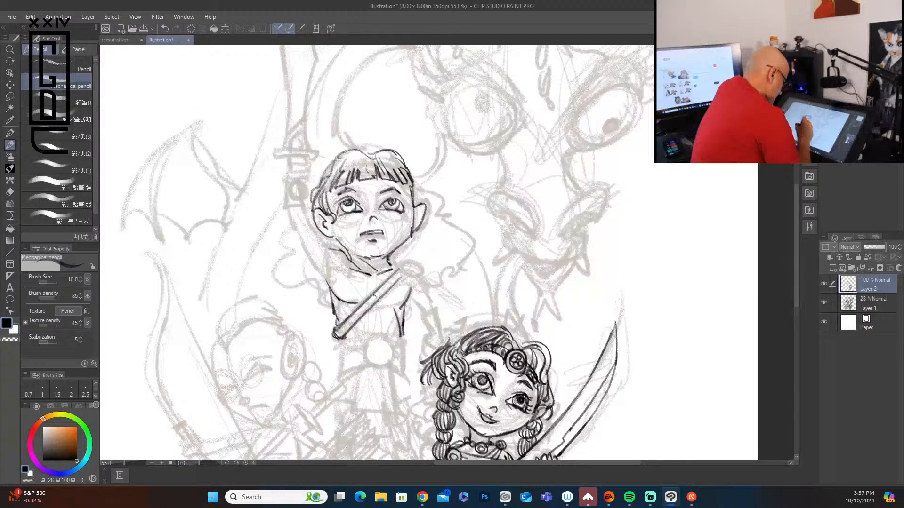
left_click_drag(372, 300, 395, 280)
left_click_drag(363, 315, 370, 296)
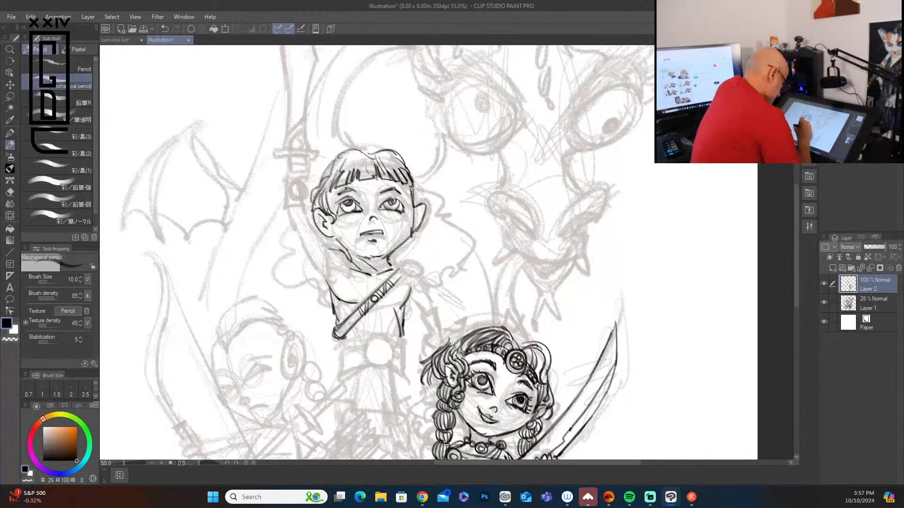
left_click_drag(404, 260, 425, 277)
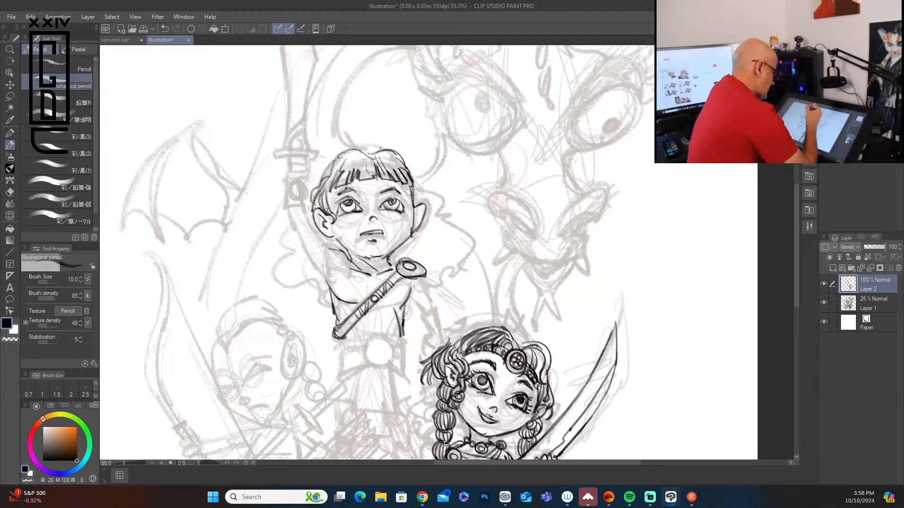
Draw the middle character's raised arm with a closed fist and a wrist guard bearing a round stud
mouse_move(340, 265)
left_mouse_down()
mouse_move(317, 234)
mouse_move(327, 284)
mouse_move(318, 237)
mouse_move(300, 237)
mouse_move(312, 226)
mouse_move(293, 229)
mouse_move(287, 204)
left_mouse_up()
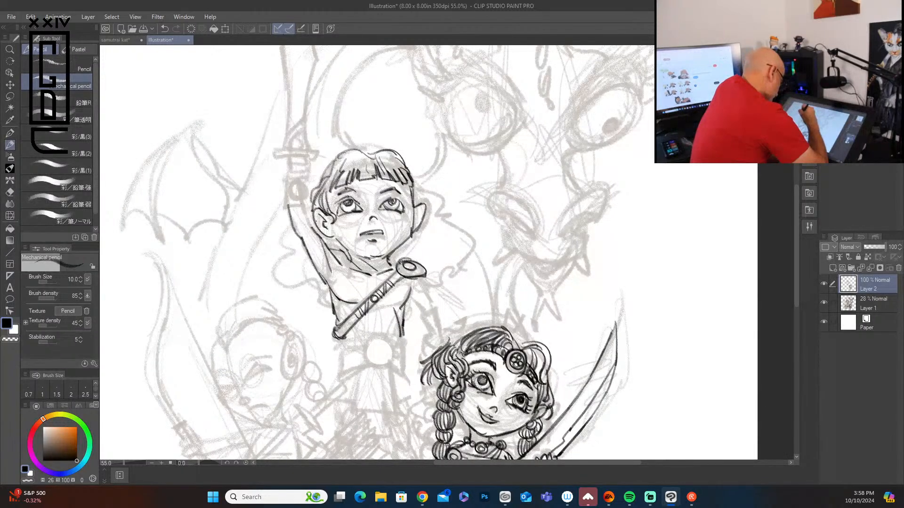
left_click_drag(317, 230, 304, 207)
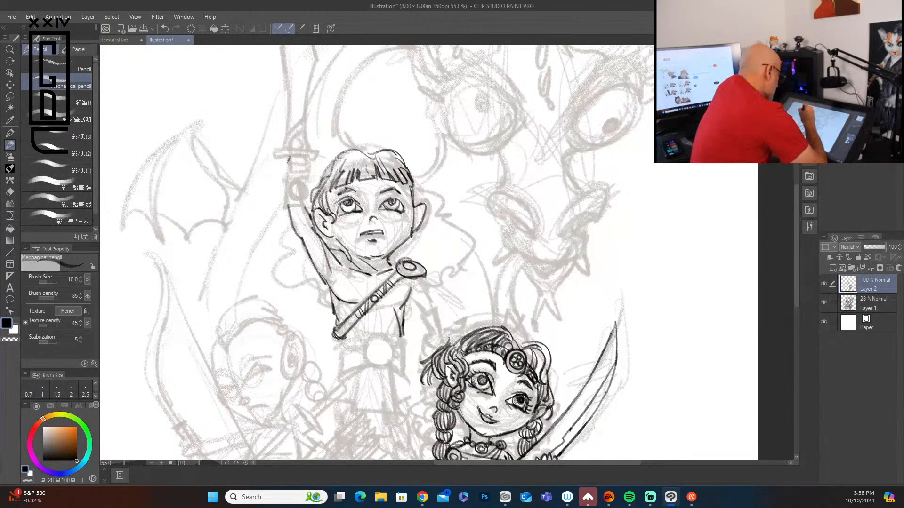
mouse_move(288, 160)
left_mouse_down()
mouse_move(290, 176)
mouse_move(309, 183)
mouse_move(306, 167)
left_mouse_up()
mouse_move(302, 164)
left_mouse_down()
mouse_move(307, 174)
mouse_move(312, 163)
mouse_move(308, 194)
mouse_move(285, 214)
left_mouse_up()
mouse_move(285, 219)
left_mouse_down()
mouse_move(308, 203)
mouse_move(294, 207)
left_mouse_up()
left_click_drag(286, 162, 288, 180)
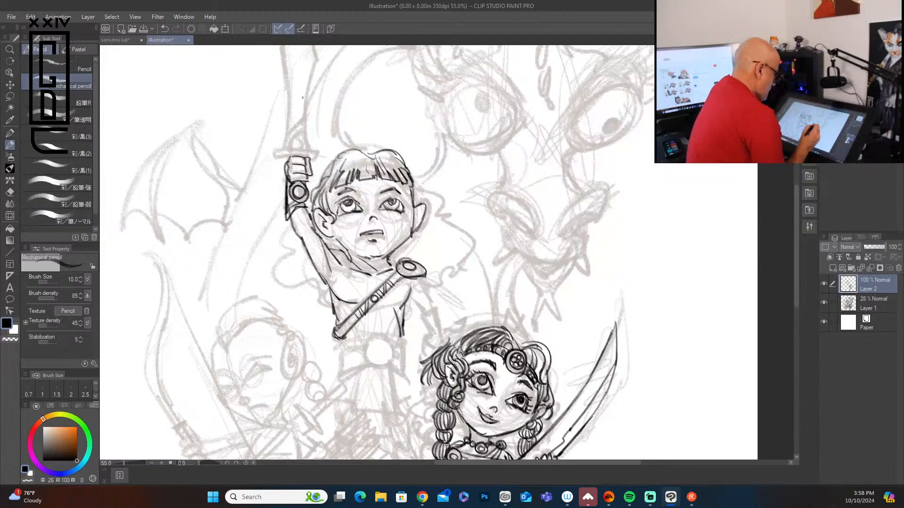
Draw long wavy locks of hair falling behind the middle character's head on both sides
left_click_drag(405, 167, 460, 243)
mouse_move(417, 192)
left_mouse_down()
mouse_move(432, 196)
mouse_move(445, 225)
mouse_move(447, 292)
left_mouse_up()
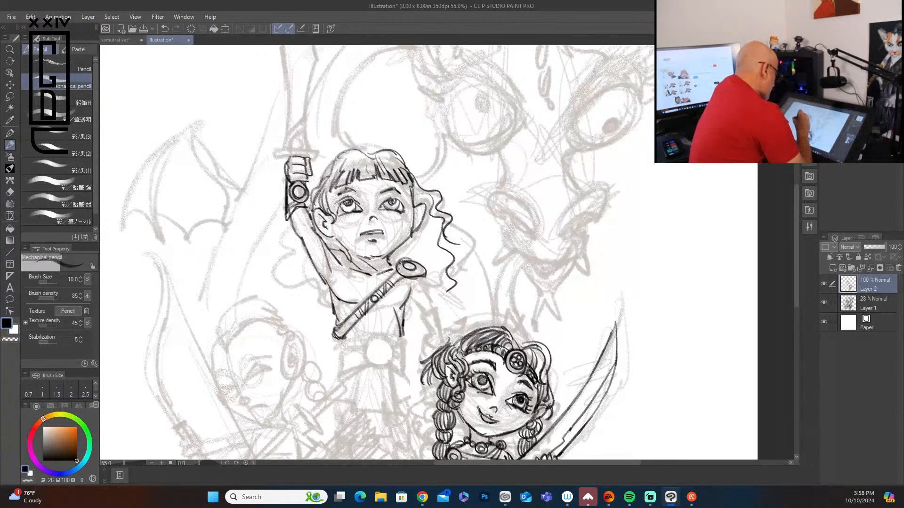
mouse_move(293, 222)
left_mouse_down()
mouse_move(278, 252)
mouse_move(284, 291)
mouse_move(403, 300)
left_mouse_up()
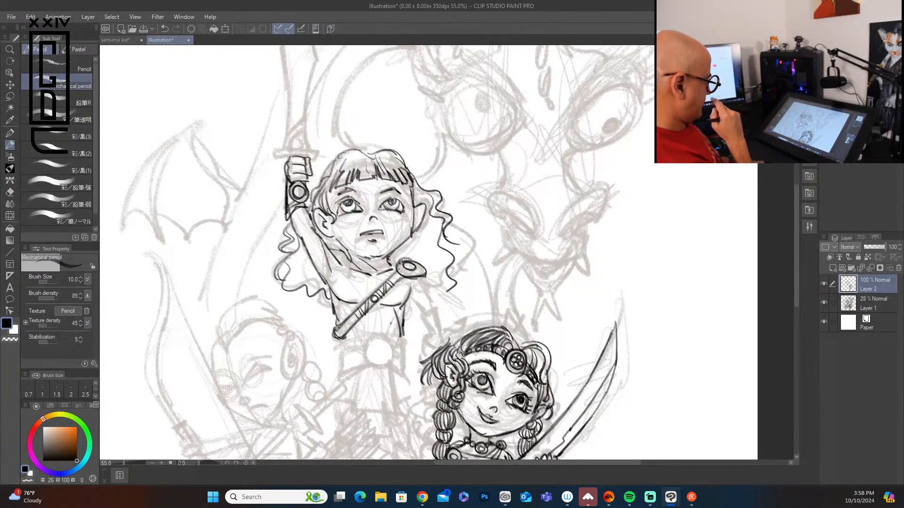
Draw the middle character's lowered arm with a wrapped wrist and hand, and reinforce the raised arm's edge
left_click_drag(796, 297, 793, 332)
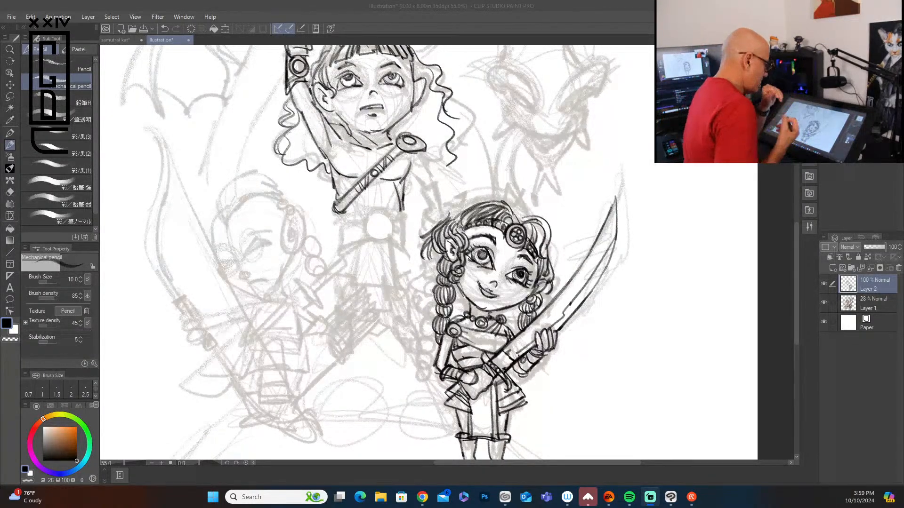
left_click(336, 137)
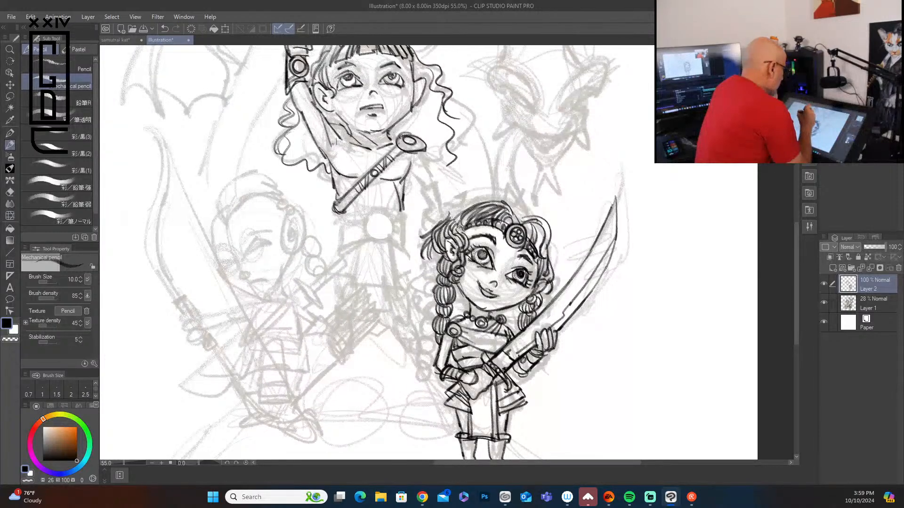
left_click_drag(299, 111, 314, 142)
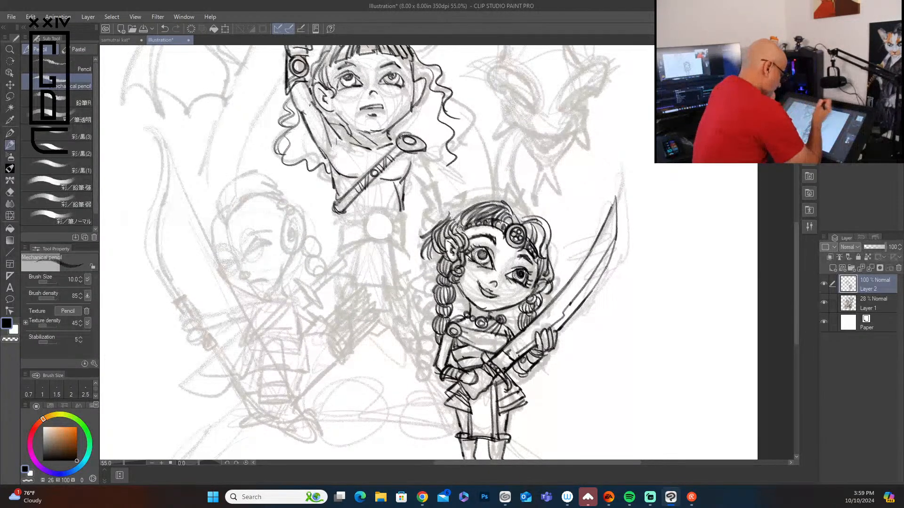
mouse_move(423, 150)
left_mouse_down()
mouse_move(433, 179)
mouse_move(420, 187)
mouse_move(442, 211)
mouse_move(424, 209)
mouse_move(435, 229)
left_mouse_up()
mouse_move(422, 196)
left_mouse_down()
mouse_move(442, 191)
mouse_move(440, 203)
left_mouse_up()
mouse_move(429, 210)
left_mouse_down()
mouse_move(444, 209)
mouse_move(425, 195)
mouse_move(419, 232)
mouse_move(438, 227)
left_mouse_up()
Draw a wide belt around the middle character's waist with a round, ornamented buckle at the centre
mouse_move(338, 212)
left_mouse_down()
mouse_move(403, 212)
mouse_move(369, 215)
mouse_move(392, 227)
mouse_move(375, 216)
mouse_move(385, 239)
mouse_move(372, 240)
mouse_move(372, 218)
mouse_move(384, 238)
left_mouse_up()
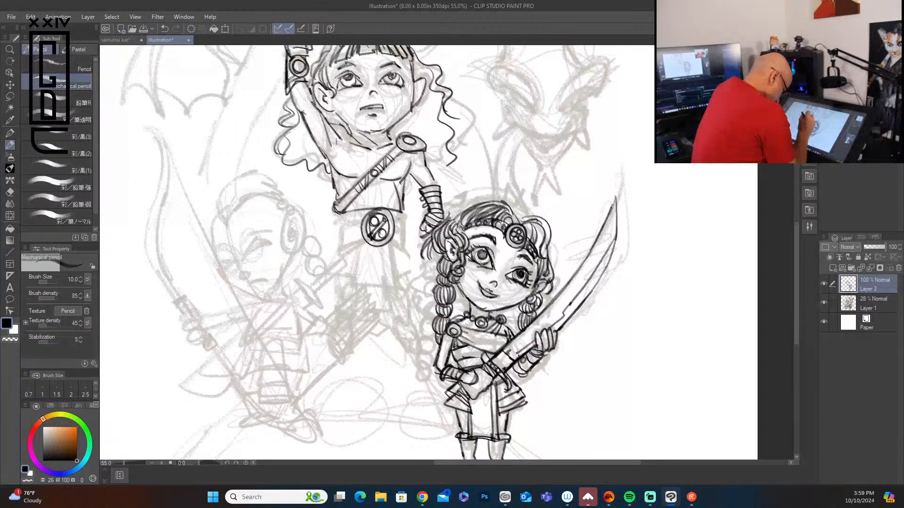
mouse_move(338, 216)
left_mouse_down()
mouse_move(363, 212)
mouse_move(367, 221)
mouse_move(338, 246)
left_mouse_up()
mouse_move(337, 246)
left_mouse_down()
mouse_move(408, 244)
mouse_move(408, 214)
mouse_move(407, 249)
mouse_move(410, 240)
left_mouse_up()
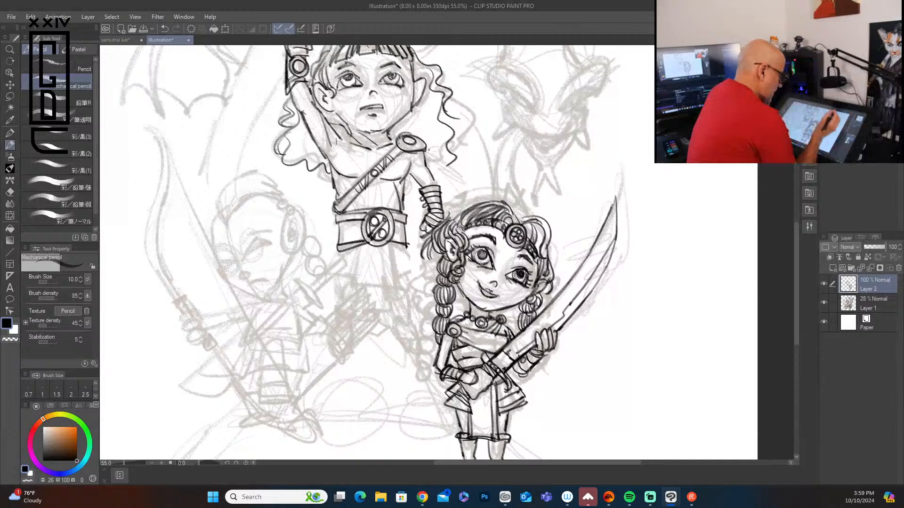
Draw the middle character's long front cloth panel below the belt and the short skirt flaps at both hips
left_click_drag(358, 244, 345, 302)
mouse_move(397, 244)
left_mouse_down()
mouse_move(381, 319)
mouse_move(364, 311)
mouse_move(387, 262)
mouse_move(393, 300)
left_mouse_up()
left_click_drag(393, 299, 381, 311)
mouse_move(365, 243)
left_mouse_down()
mouse_move(354, 292)
mouse_move(364, 304)
left_mouse_up()
left_click_drag(401, 248, 390, 280)
mouse_move(397, 274)
left_mouse_down()
mouse_move(420, 264)
mouse_move(390, 273)
mouse_move(419, 262)
left_mouse_up()
mouse_move(342, 247)
left_mouse_down()
mouse_move(328, 264)
mouse_move(352, 281)
left_mouse_up()
Draw the middle character's legs and cuffed boots, and add the pointed hem of the front cloth panel
mouse_move(412, 268)
left_mouse_down()
mouse_move(415, 330)
mouse_move(401, 333)
mouse_move(410, 331)
mouse_move(401, 350)
mouse_move(420, 345)
left_mouse_up()
mouse_move(394, 341)
left_mouse_down()
mouse_move(418, 366)
mouse_move(417, 352)
mouse_move(420, 365)
left_mouse_up()
mouse_move(336, 280)
left_mouse_down()
mouse_move(339, 327)
mouse_move(350, 330)
mouse_move(354, 310)
mouse_move(347, 326)
mouse_move(357, 338)
mouse_move(329, 336)
mouse_move(335, 361)
left_mouse_up()
left_click_drag(353, 333, 356, 346)
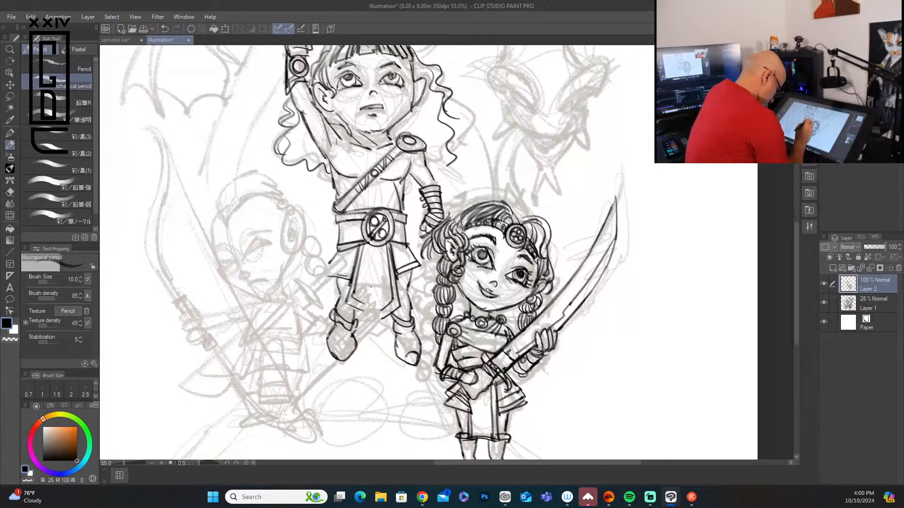
left_click_drag(354, 306, 394, 318)
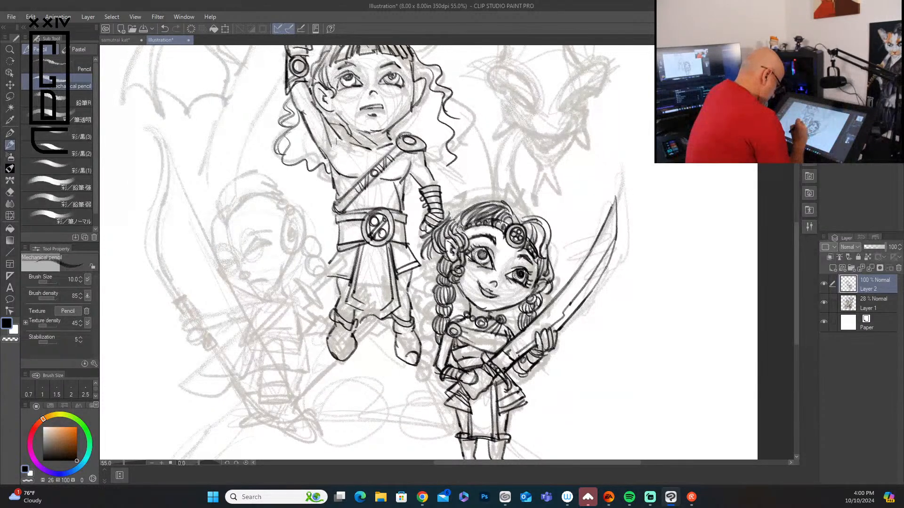
Add small ground shapes beside the middle character's boots and hatched rocks around the lower-right character's legs
mouse_move(329, 335)
left_mouse_down()
mouse_move(315, 344)
mouse_move(323, 353)
left_mouse_up()
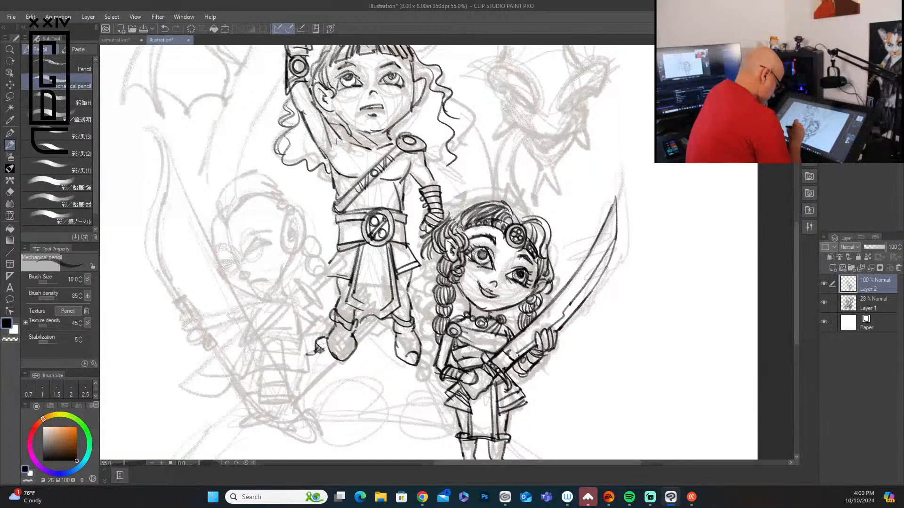
left_click_drag(418, 326, 429, 345)
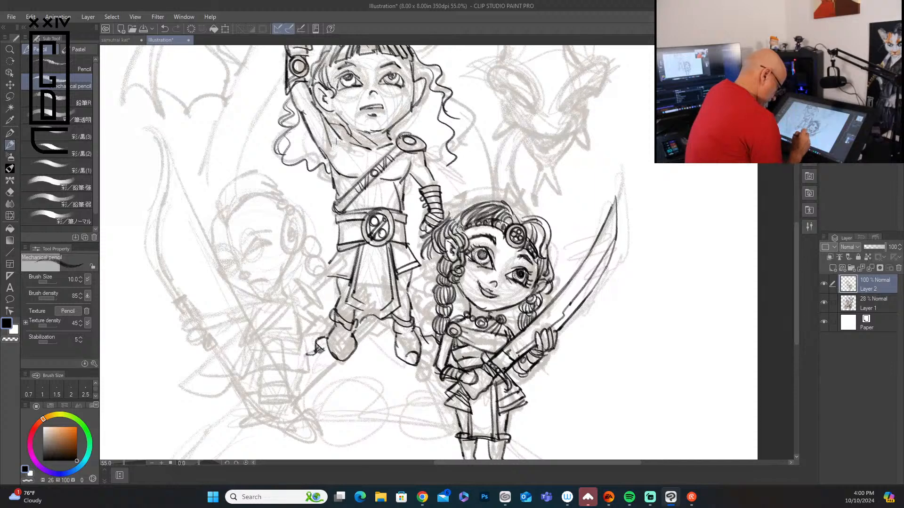
mouse_move(452, 407)
left_mouse_down()
mouse_move(414, 416)
mouse_move(400, 453)
left_mouse_up()
mouse_move(421, 404)
left_mouse_down()
mouse_move(426, 445)
mouse_move(424, 414)
mouse_move(399, 447)
mouse_move(426, 438)
mouse_move(443, 458)
mouse_move(463, 438)
mouse_move(509, 455)
mouse_move(468, 459)
left_mouse_up()
scroll(443, 460, "right", 3)
left_click_drag(453, 419, 472, 432)
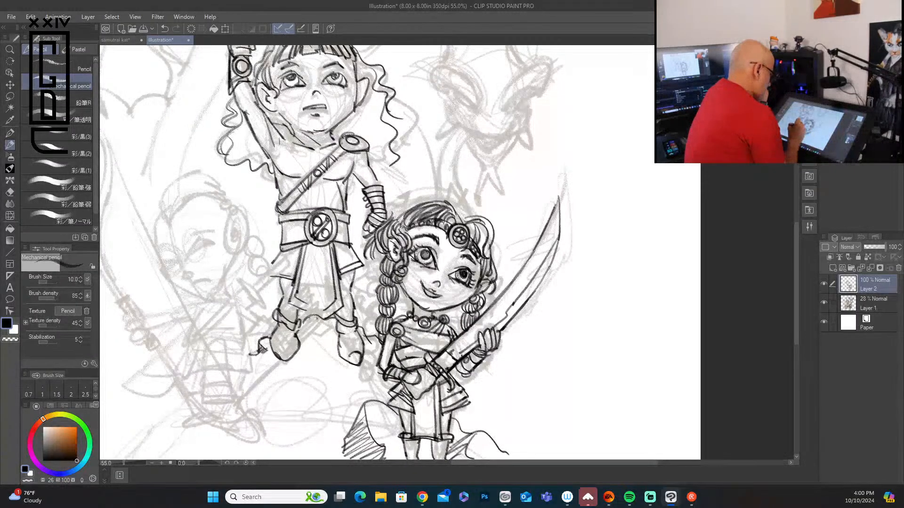
Darken the middle character's eyes, reinforce the jaw, ear and neck shading, and add short stomach lines
mouse_move(795, 278)
left_mouse_down()
mouse_move(796, 325)
mouse_move(789, 244)
left_mouse_up()
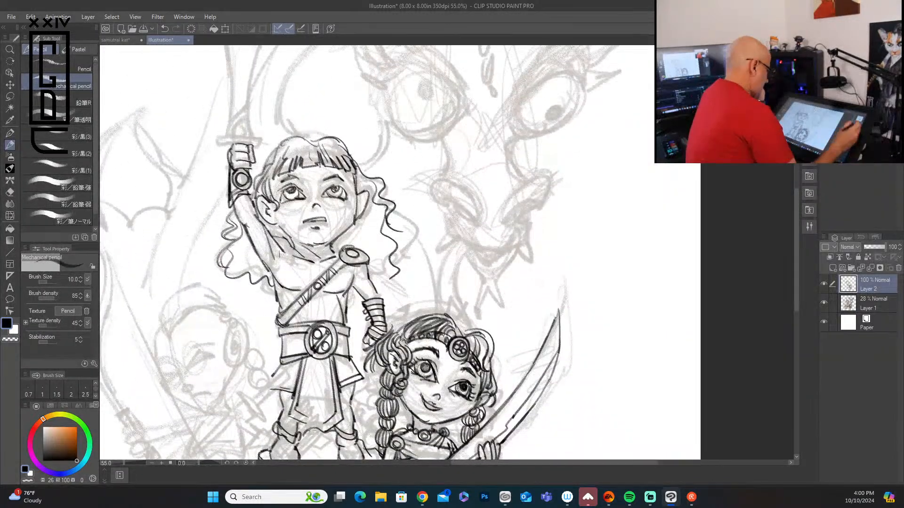
mouse_move(279, 194)
left_mouse_down()
mouse_move(338, 182)
mouse_move(304, 185)
left_mouse_up()
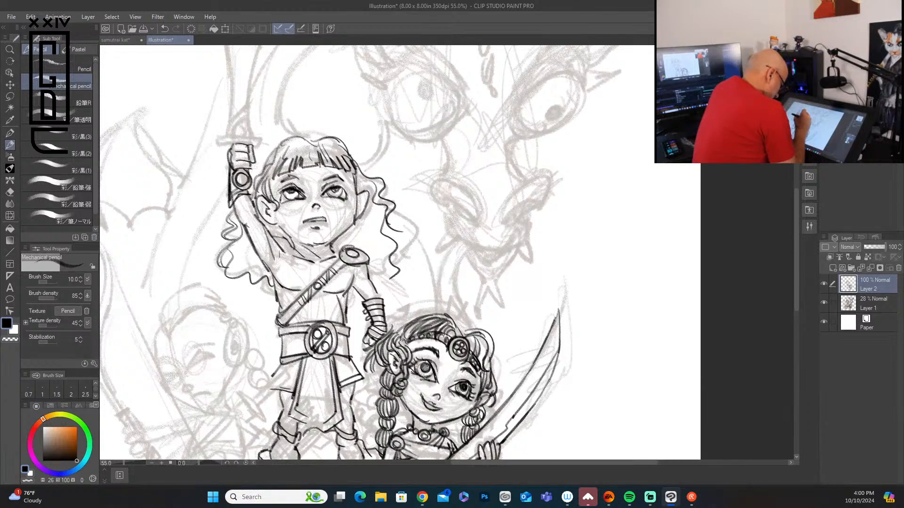
mouse_move(356, 200)
left_mouse_down()
mouse_move(353, 224)
mouse_move(333, 241)
left_mouse_up()
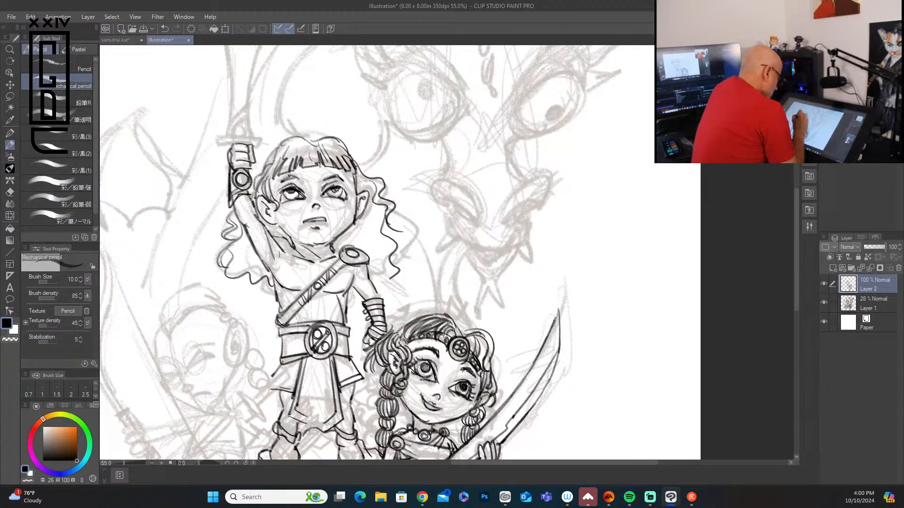
left_click_drag(266, 232, 297, 258)
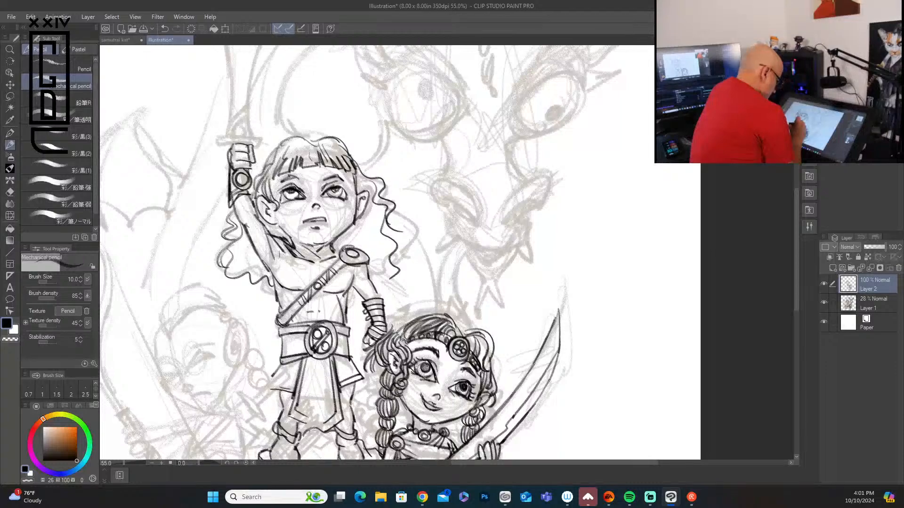
left_click_drag(313, 312, 331, 314)
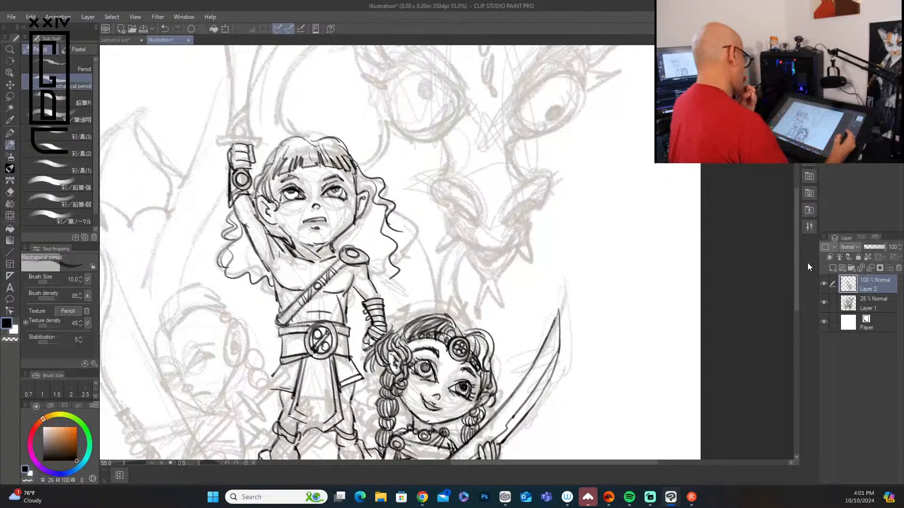
Add hair strands along the middle character's crown and beside both temples
mouse_move(796, 295)
left_mouse_down()
mouse_move(798, 351)
mouse_move(784, 292)
left_mouse_up()
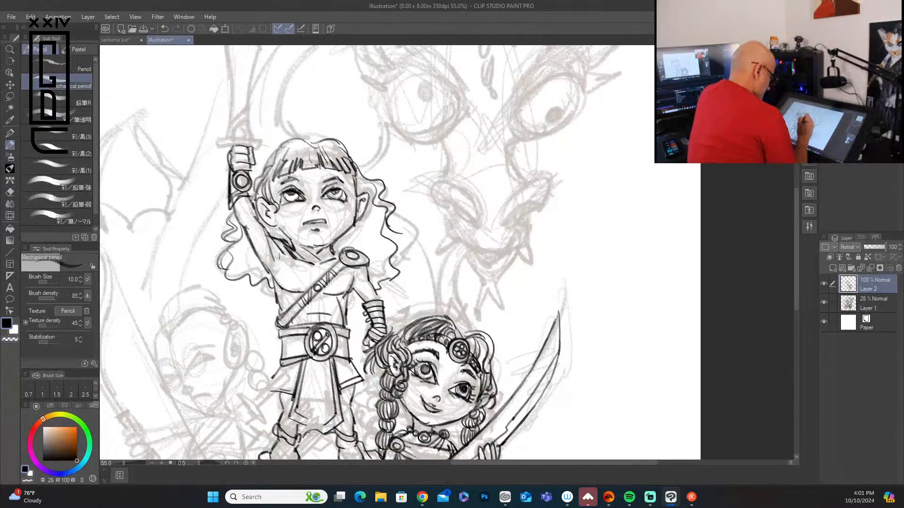
mouse_move(357, 181)
left_mouse_down()
mouse_move(370, 192)
mouse_move(368, 180)
left_mouse_up()
mouse_move(298, 141)
left_mouse_down()
mouse_move(286, 170)
mouse_move(262, 184)
left_mouse_up()
left_click_drag(266, 174, 255, 196)
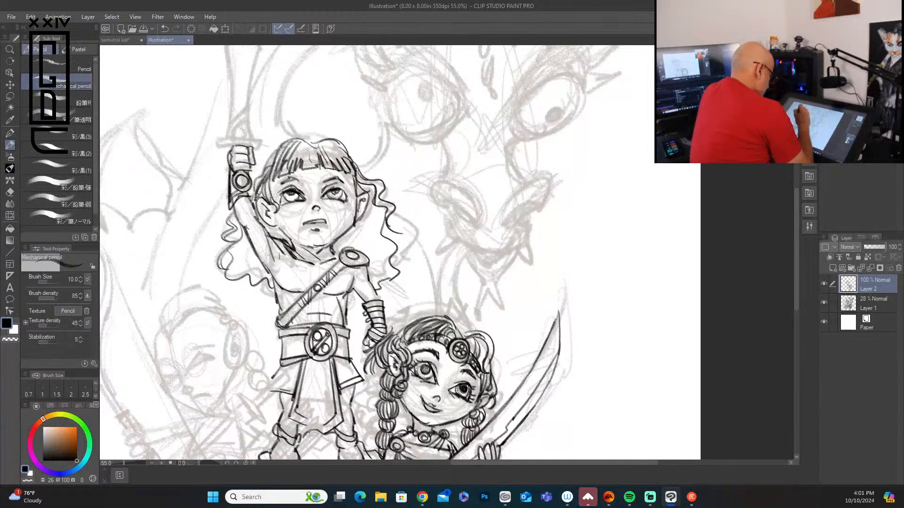
Draw the crossguard of the central warrior's raised sword and the angular base of its blade above the fist
mouse_move(216, 140)
left_mouse_down()
mouse_move(232, 137)
mouse_move(219, 150)
left_mouse_up()
mouse_move(219, 150)
left_mouse_down()
mouse_move(262, 138)
mouse_move(260, 152)
left_mouse_up()
mouse_move(261, 151)
left_mouse_down()
mouse_move(229, 125)
mouse_move(251, 101)
left_mouse_up()
mouse_move(229, 139)
left_mouse_down()
mouse_move(228, 123)
mouse_move(250, 135)
mouse_move(240, 140)
mouse_move(248, 125)
mouse_move(239, 138)
mouse_move(253, 146)
left_mouse_up()
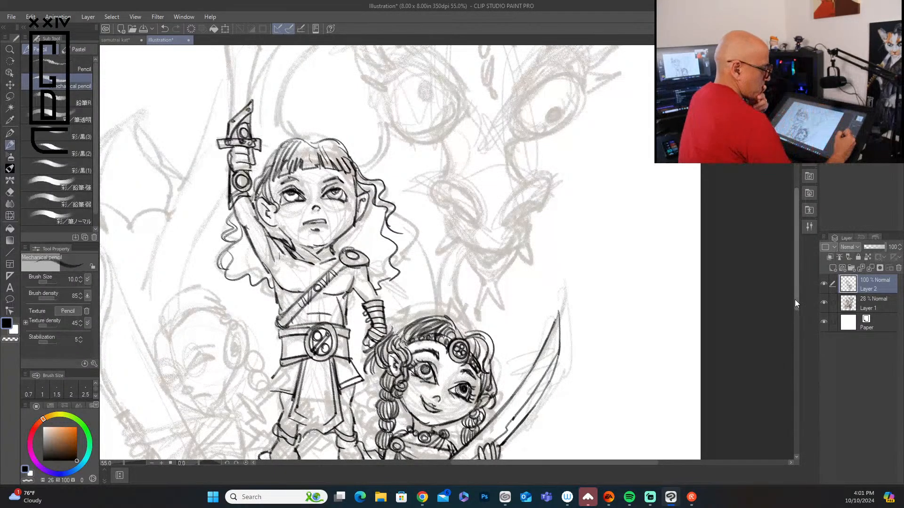
Outline the raised sword's long blade up to a sharp point and add a short pointed groove above the guard
left_click_drag(794, 299, 800, 254)
mouse_move(230, 266)
left_mouse_down()
mouse_move(223, 177)
mouse_move(245, 60)
mouse_move(250, 137)
left_mouse_up()
mouse_move(246, 101)
left_mouse_down()
mouse_move(258, 181)
mouse_move(251, 254)
left_mouse_up()
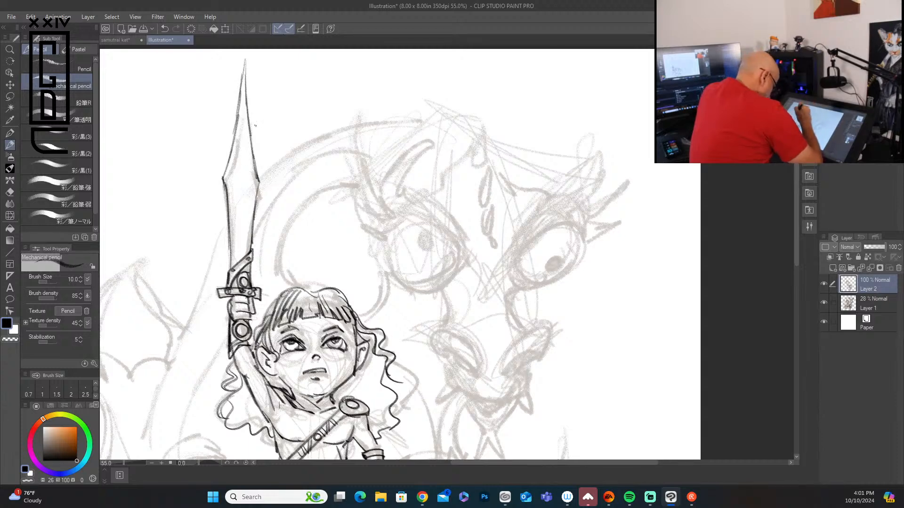
left_click_drag(223, 172, 225, 188)
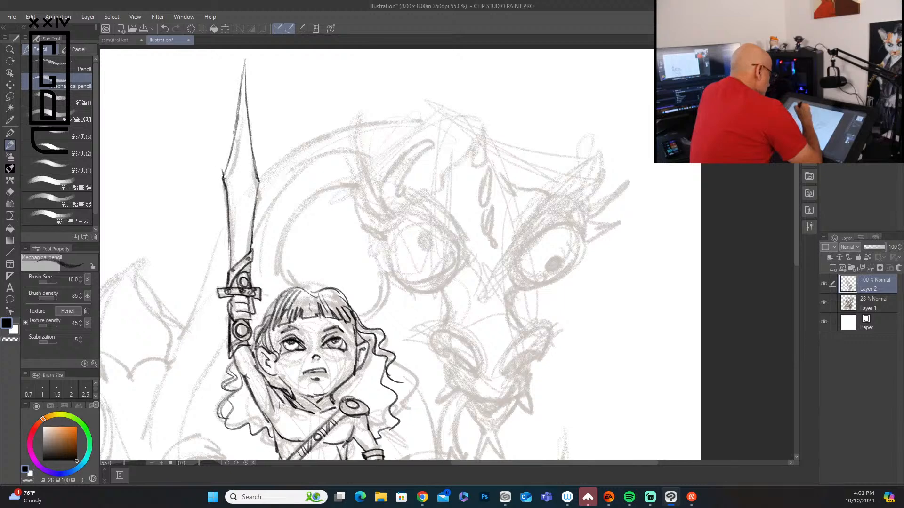
mouse_move(224, 181)
left_mouse_down()
mouse_move(236, 107)
mouse_move(250, 106)
mouse_move(261, 178)
mouse_move(240, 261)
left_mouse_up()
left_click_drag(244, 225, 243, 258)
left_click_drag(241, 227, 239, 260)
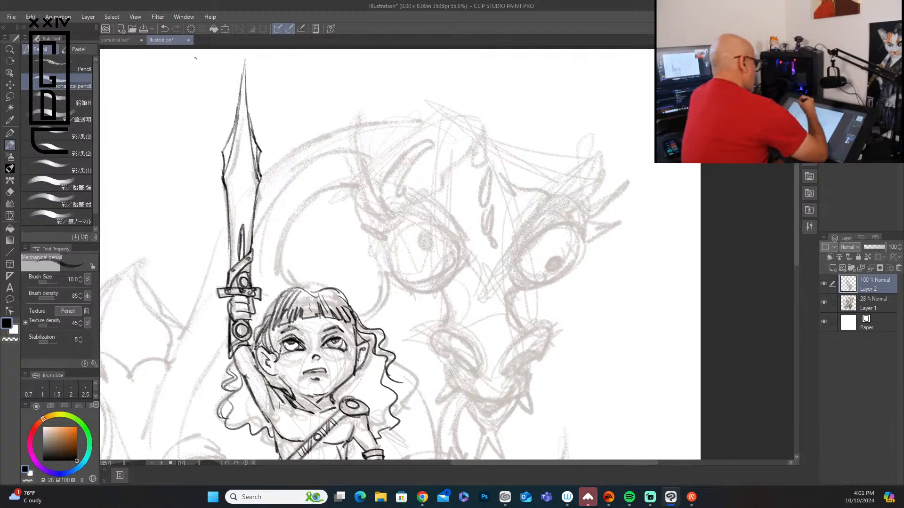
Strengthen the outline of the blade's tip and shape flared, notched edges along its middle section
left_click_drag(234, 127, 239, 83)
left_click_drag(237, 106, 241, 59)
mouse_move(240, 75)
left_mouse_down()
mouse_move(241, 61)
mouse_move(245, 89)
left_mouse_up()
mouse_move(251, 129)
left_mouse_down()
mouse_move(243, 72)
mouse_move(245, 103)
mouse_move(224, 145)
mouse_move(224, 178)
left_mouse_up()
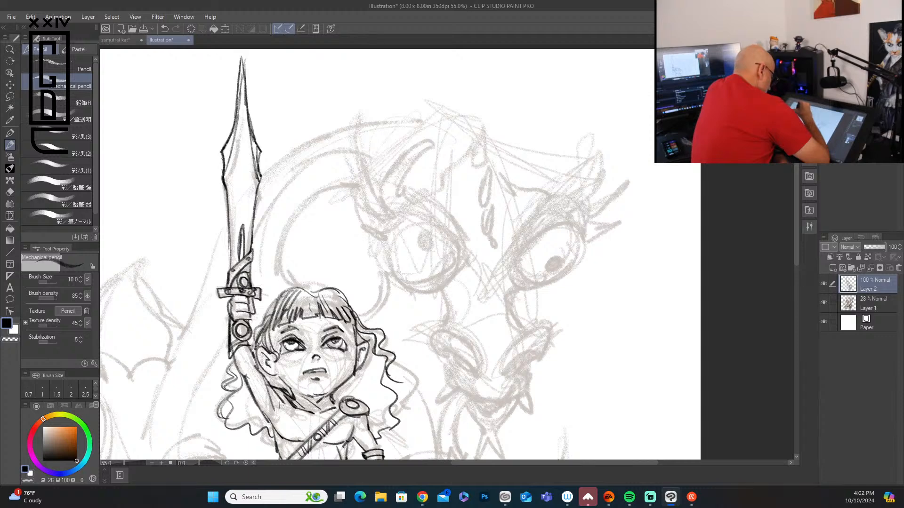
left_click_drag(260, 142, 256, 179)
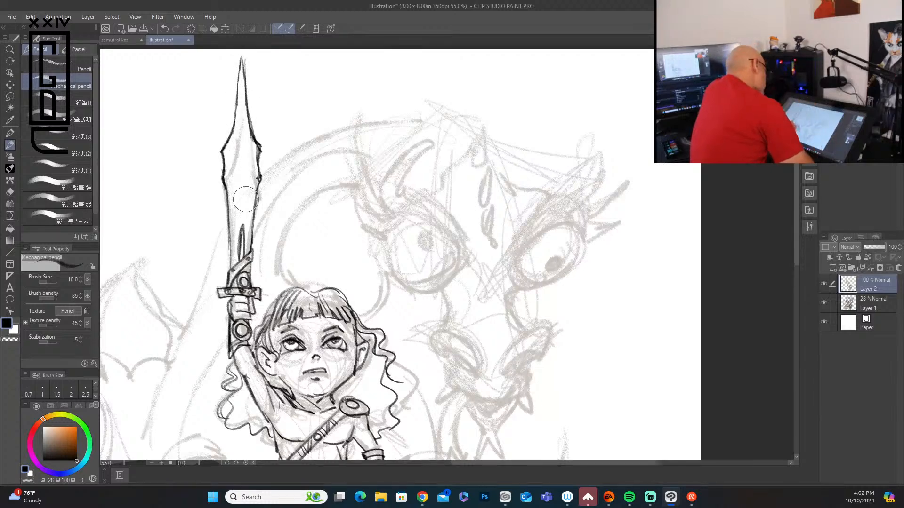
Erase both edges of the blade's middle section and redraw them as straighter sides with a single pair of barbs
left_click_drag(220, 147, 224, 209)
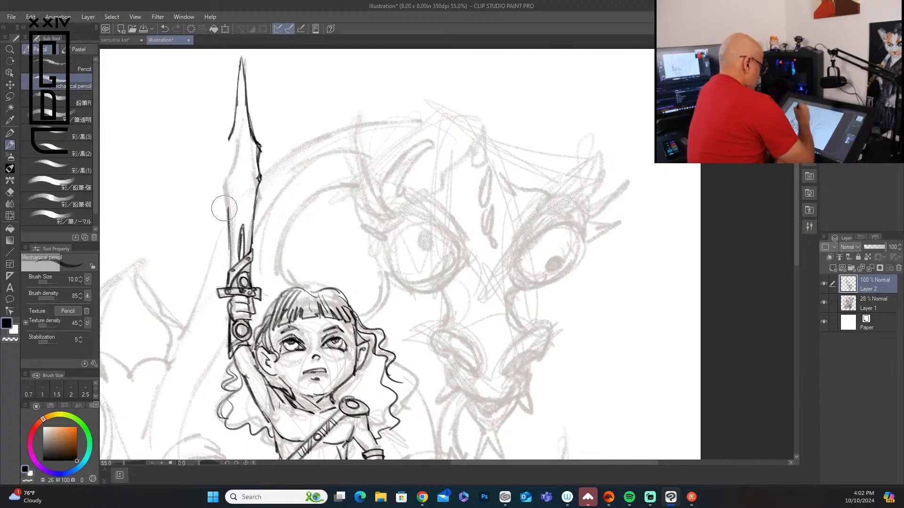
left_click_drag(268, 151, 264, 196)
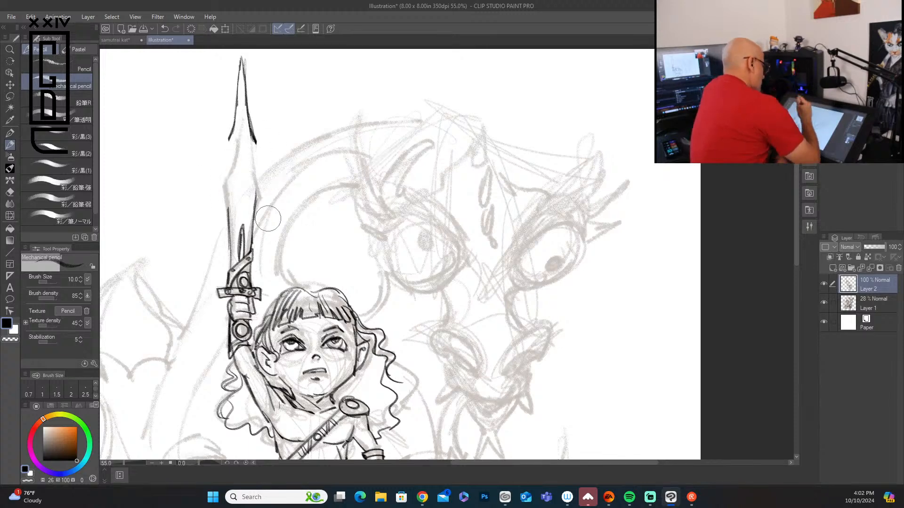
mouse_move(234, 118)
left_mouse_down()
mouse_move(225, 139)
mouse_move(227, 222)
left_mouse_up()
left_click_drag(256, 142, 255, 212)
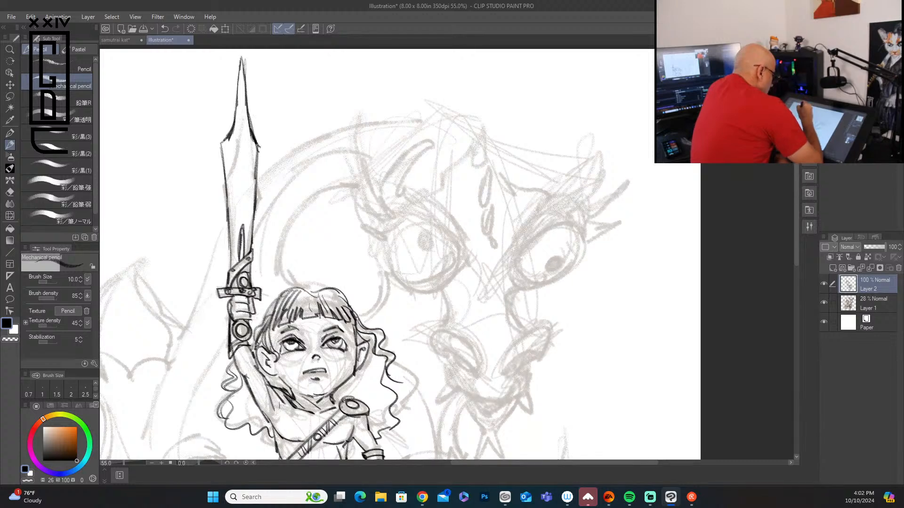
left_click_drag(259, 144, 256, 179)
Widen the sword's upper section with curved outer edges meeting at the tip, and reinforce the lower blade edge
mouse_move(225, 103)
left_mouse_down()
mouse_move(223, 137)
mouse_move(233, 53)
mouse_move(229, 73)
left_mouse_up()
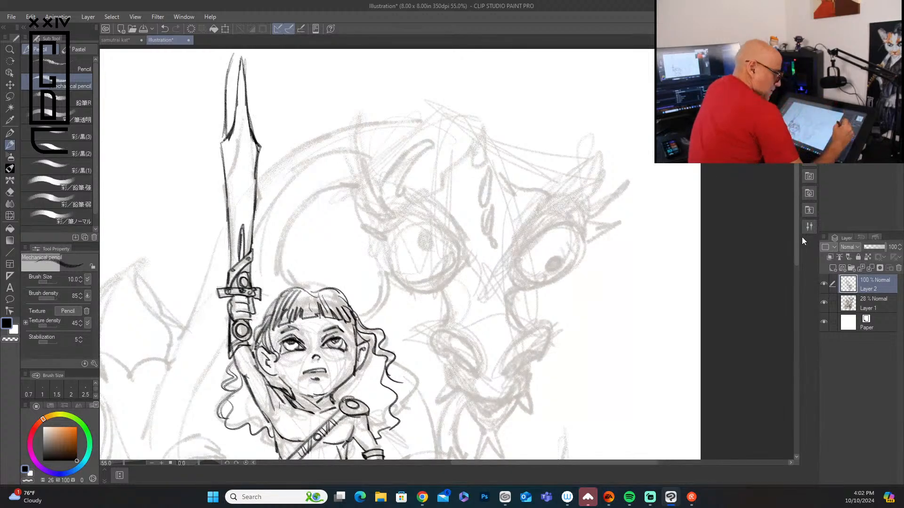
left_click_drag(797, 251, 797, 225)
mouse_move(232, 147)
left_mouse_down()
mouse_move(226, 163)
mouse_move(243, 133)
mouse_move(257, 226)
mouse_move(221, 229)
left_mouse_up()
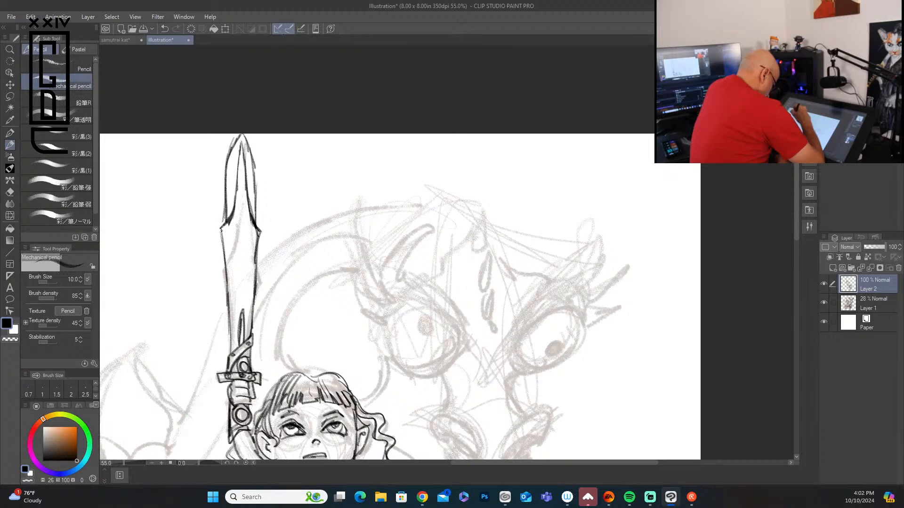
left_click_drag(226, 277, 230, 353)
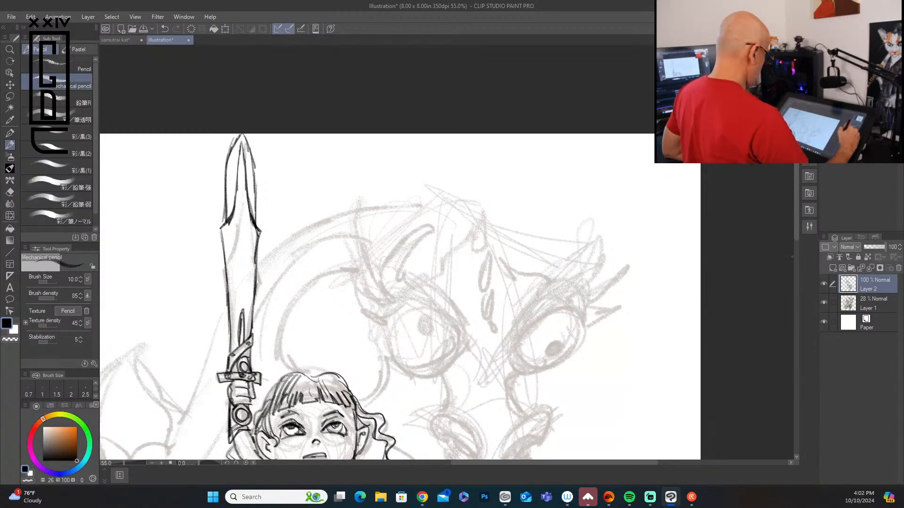
Draw a long groove down the centre of the raised blade and darken the barbs and side edges
left_click_drag(795, 228, 793, 261)
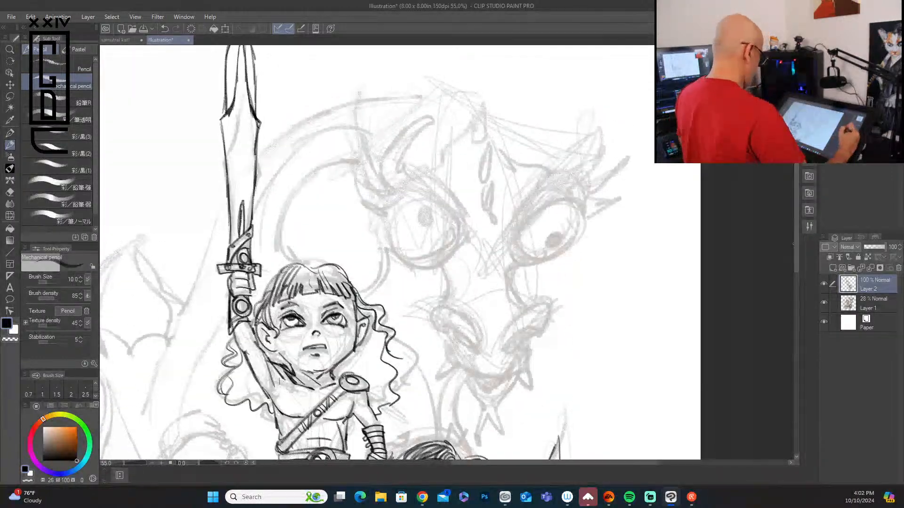
left_click_drag(242, 126, 243, 206)
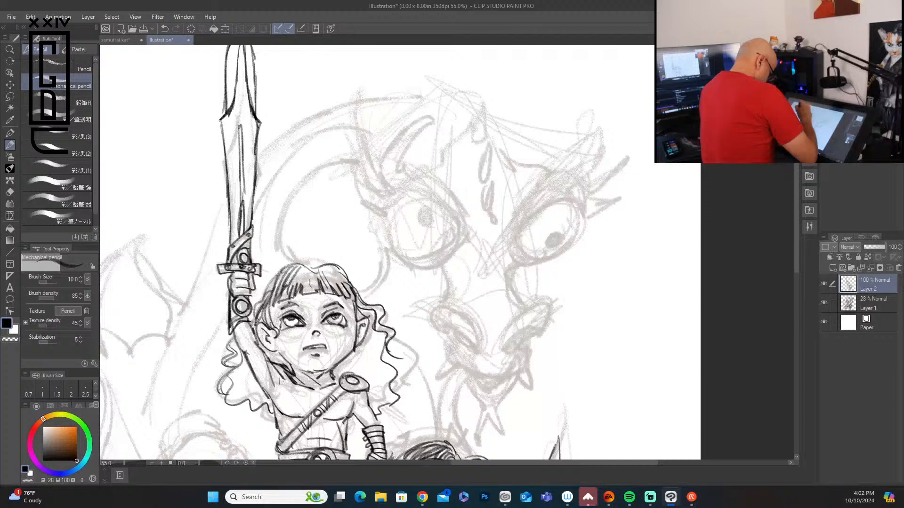
left_click_drag(218, 117, 230, 191)
mouse_move(261, 125)
left_mouse_down()
mouse_move(249, 230)
mouse_move(230, 243)
mouse_move(228, 227)
left_mouse_up()
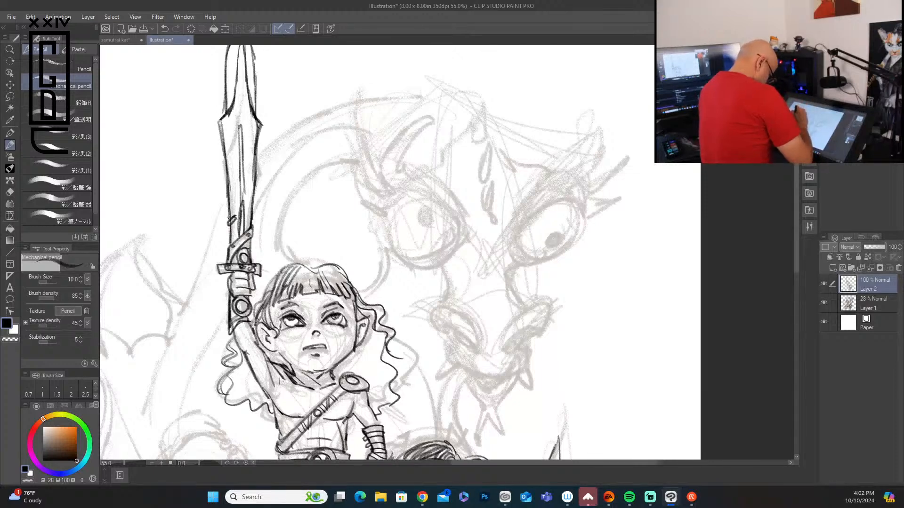
Draw the narrowed eyes and an arched eyebrow of the warrior on the left over the rough sketch
left_click_drag(795, 269, 787, 352)
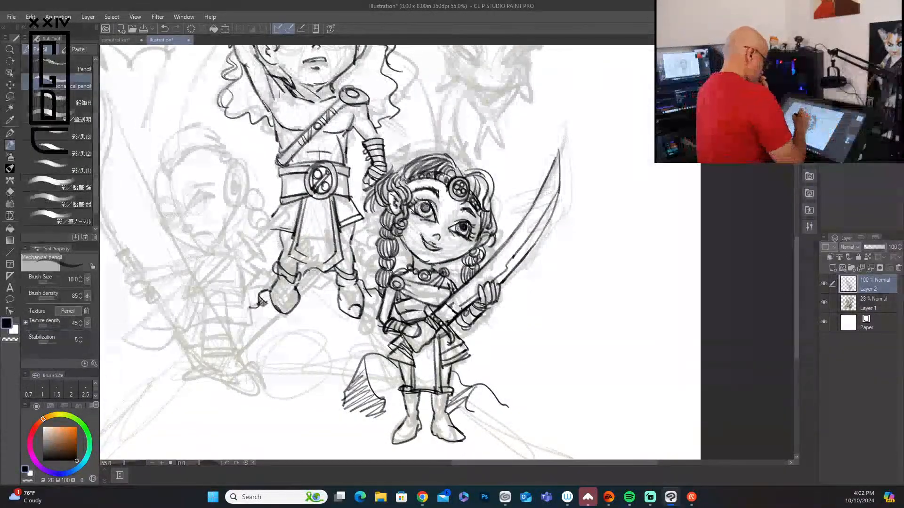
mouse_move(187, 209)
left_mouse_down()
mouse_move(212, 191)
mouse_move(206, 194)
left_mouse_up()
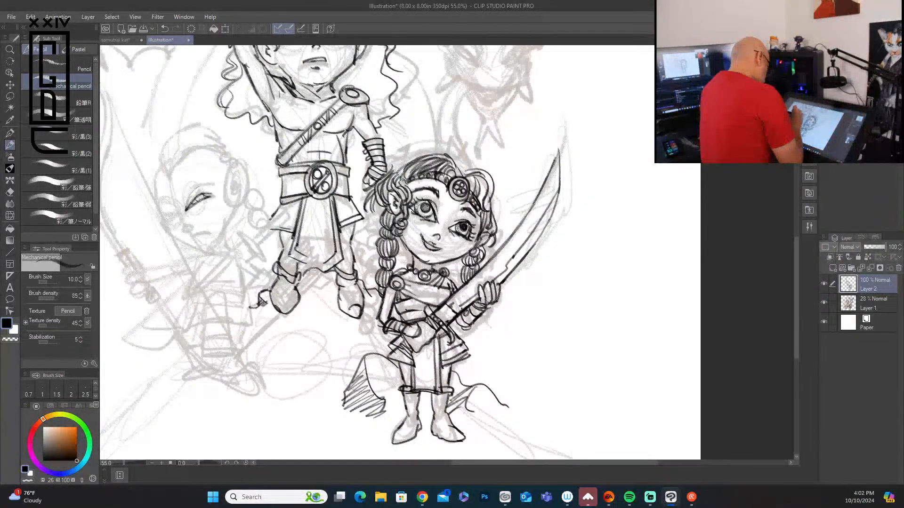
mouse_move(162, 218)
left_mouse_down()
mouse_move(179, 212)
mouse_move(174, 203)
mouse_move(205, 177)
left_mouse_up()
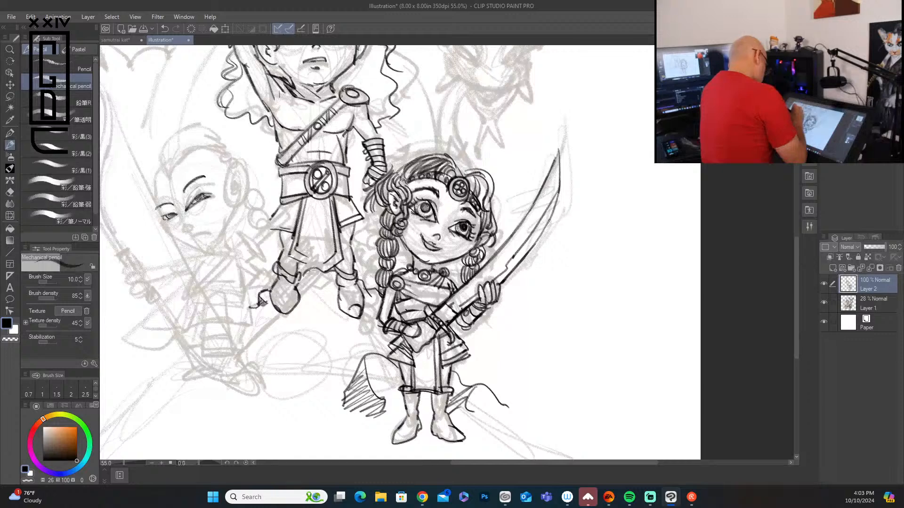
Draw the left warrior's forehead contour, swept-back hair strands and the near ear
mouse_move(156, 213)
left_mouse_down()
mouse_move(159, 172)
mouse_move(167, 160)
mouse_move(171, 169)
left_mouse_up()
mouse_move(168, 177)
left_mouse_down()
mouse_move(197, 148)
mouse_move(174, 135)
mouse_move(223, 132)
mouse_move(217, 124)
left_mouse_up()
mouse_move(162, 154)
left_mouse_down()
mouse_move(218, 127)
mouse_move(242, 169)
mouse_move(236, 202)
left_mouse_up()
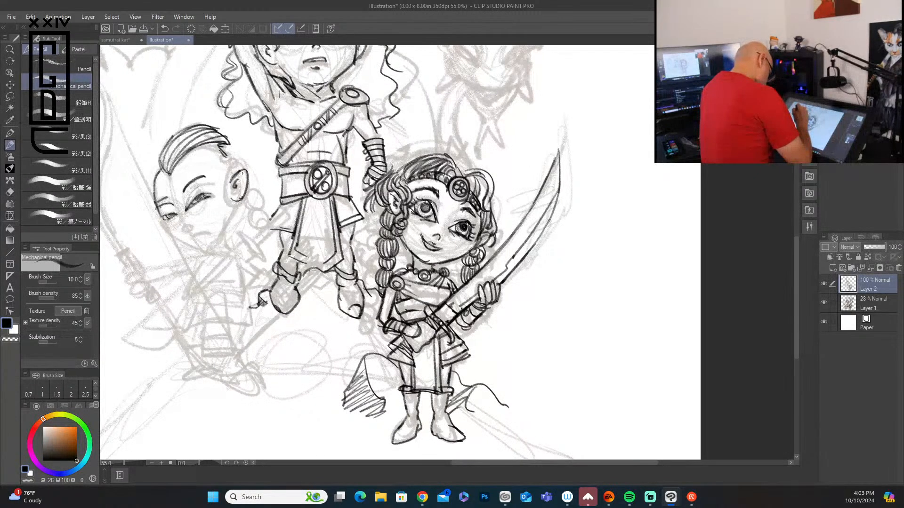
Draw the left warrior's nose, frowning mouth, chin and jawline running up to the ear
left_click_drag(187, 222, 182, 229)
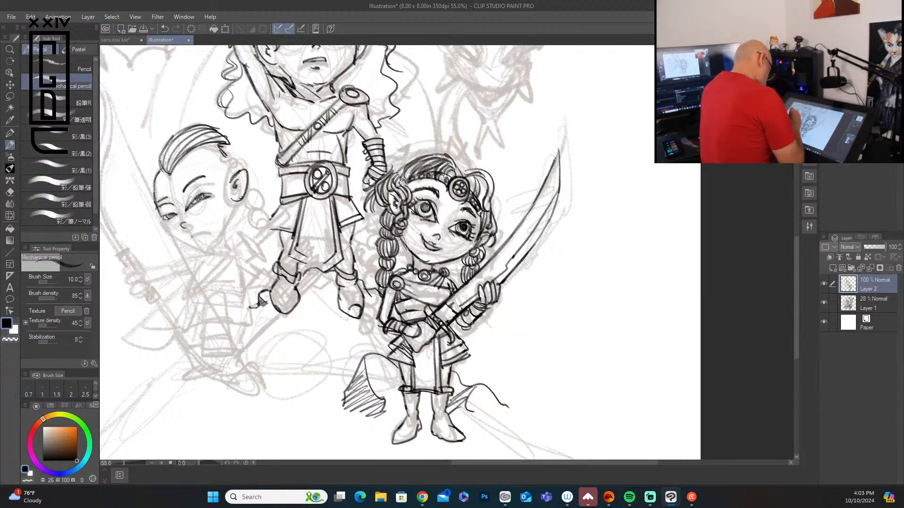
left_click_drag(188, 232, 212, 231)
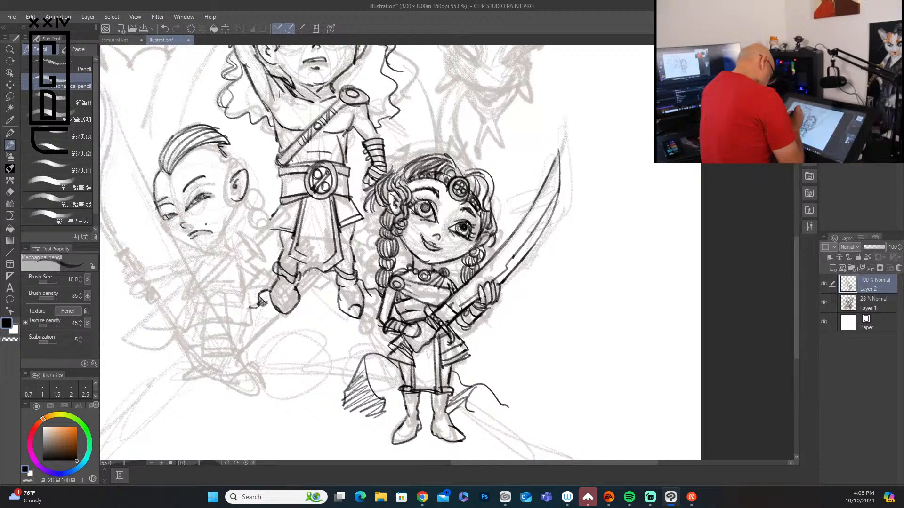
mouse_move(197, 248)
left_mouse_down()
mouse_move(219, 237)
mouse_move(244, 194)
left_mouse_up()
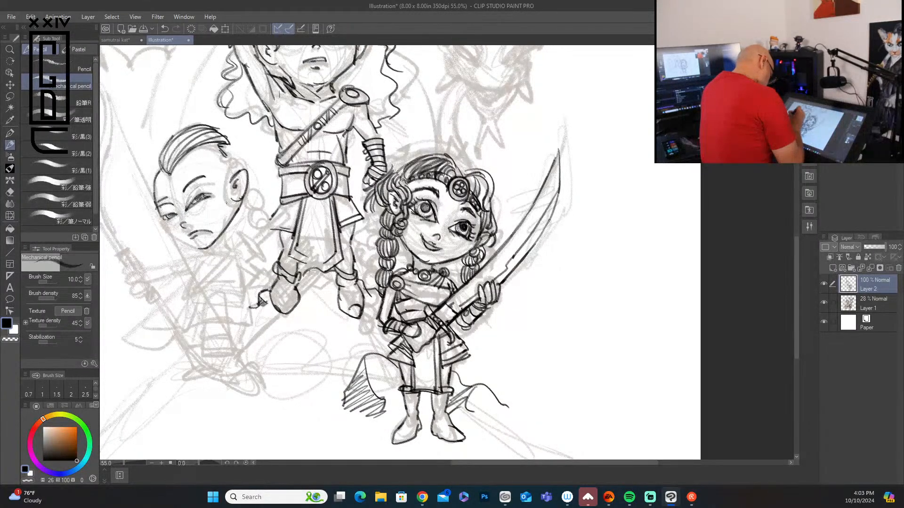
left_click_drag(162, 222, 188, 245)
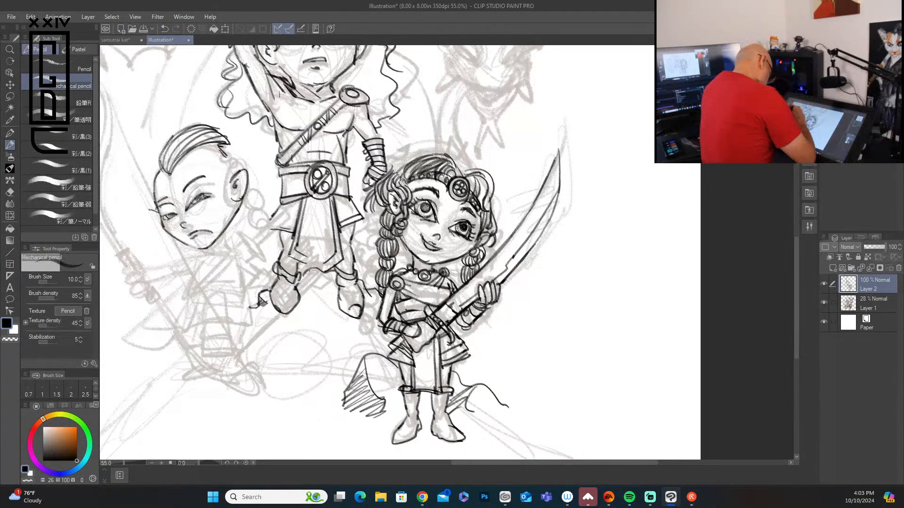
Add the left warrior's far ear and neck, and draw the hairline and hair tie above the near ear
left_click_drag(148, 210, 172, 233)
left_click_drag(227, 226, 224, 249)
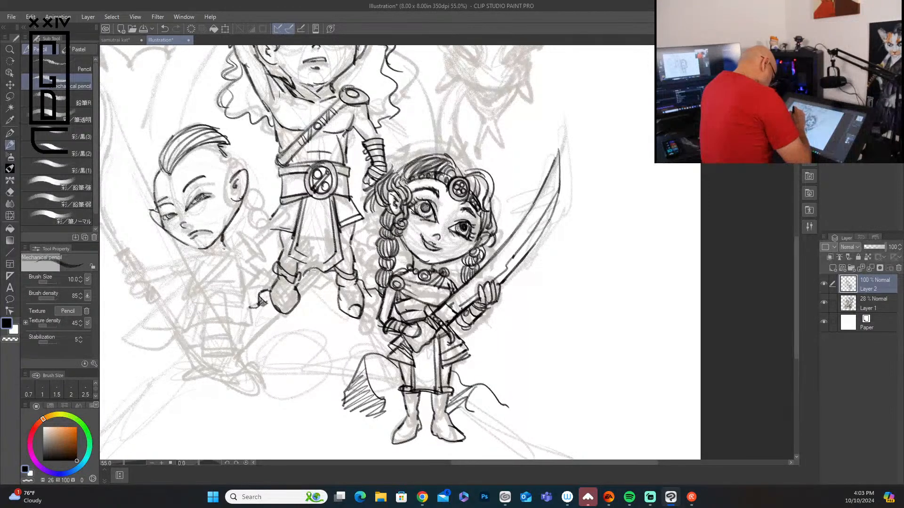
left_click_drag(241, 203, 254, 210)
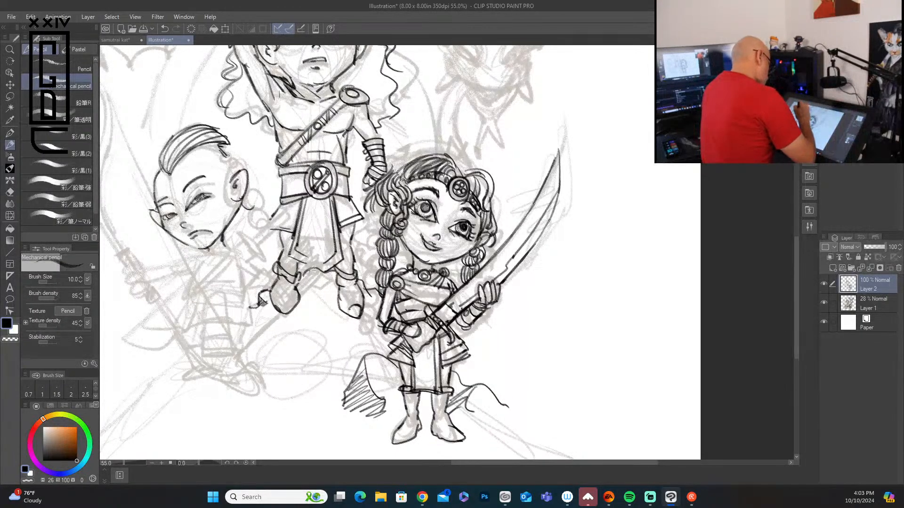
left_click_drag(221, 149, 237, 164)
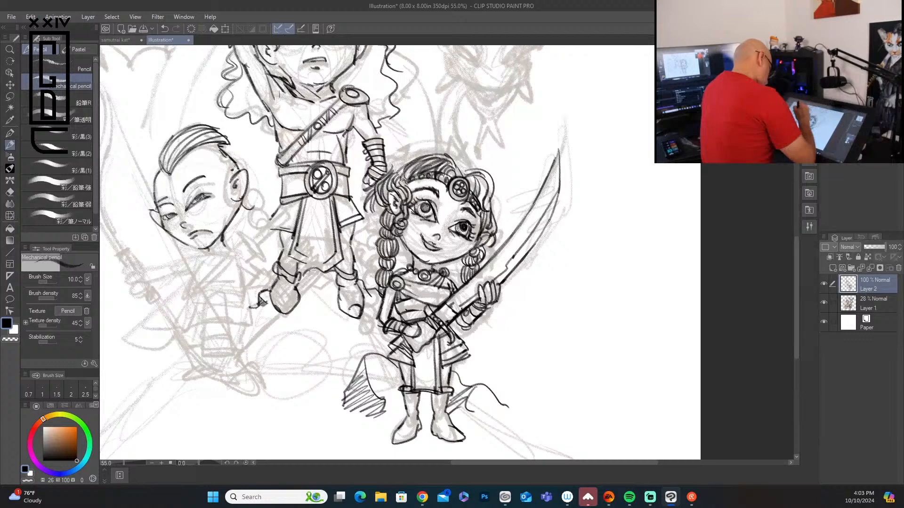
mouse_move(220, 143)
left_mouse_down()
mouse_move(197, 149)
mouse_move(229, 156)
left_mouse_up()
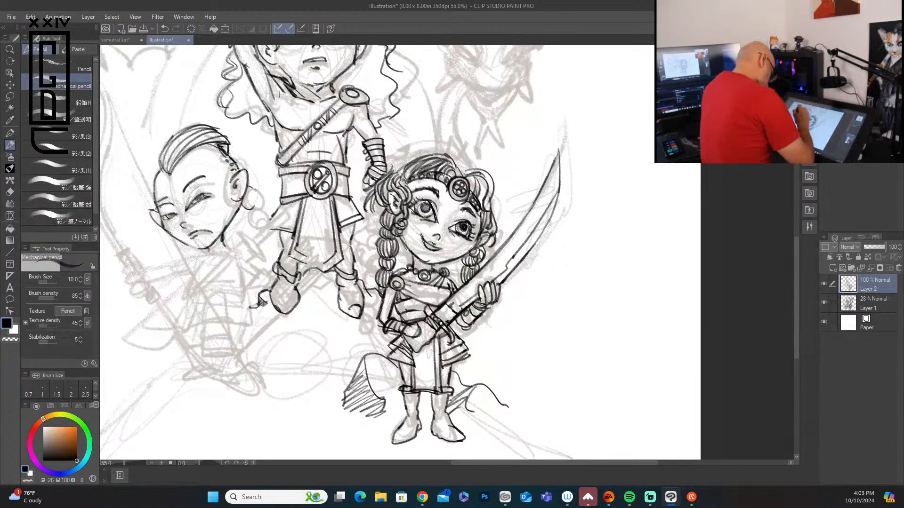
Draw the left warrior's hanging braid and the hilt and crossguard of the sword behind the shoulder
mouse_move(255, 189)
left_mouse_down()
mouse_move(250, 205)
mouse_move(260, 203)
mouse_move(254, 227)
mouse_move(266, 220)
mouse_move(263, 230)
left_mouse_up()
mouse_move(258, 223)
left_mouse_down()
mouse_move(256, 235)
mouse_move(266, 237)
left_mouse_up()
left_click_drag(288, 207, 266, 224)
mouse_move(260, 233)
left_mouse_down()
mouse_move(288, 208)
mouse_move(292, 225)
mouse_move(259, 251)
mouse_move(248, 241)
mouse_move(267, 261)
left_mouse_up()
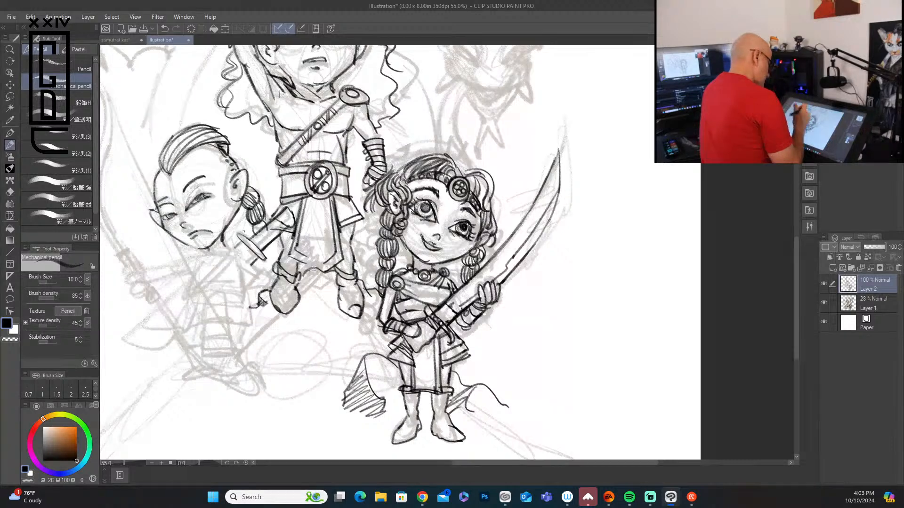
Hatch the sword grip and draw the left warrior's diagonal chest strap, outstretched arm and clenched fist
mouse_move(280, 225)
left_mouse_down()
mouse_move(249, 245)
mouse_move(276, 219)
mouse_move(268, 244)
mouse_move(275, 225)
left_mouse_up()
mouse_move(278, 218)
left_mouse_down()
mouse_move(265, 249)
mouse_move(234, 251)
mouse_move(186, 292)
mouse_move(238, 254)
mouse_move(143, 272)
mouse_move(193, 275)
mouse_move(124, 274)
mouse_move(140, 262)
mouse_move(125, 277)
mouse_move(149, 296)
left_mouse_up()
left_click_drag(142, 262, 147, 277)
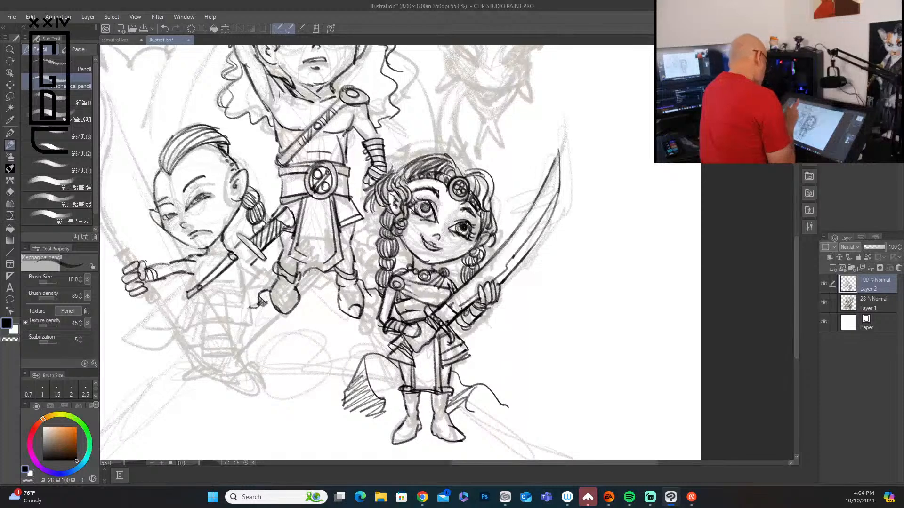
left_click_drag(136, 270, 138, 276)
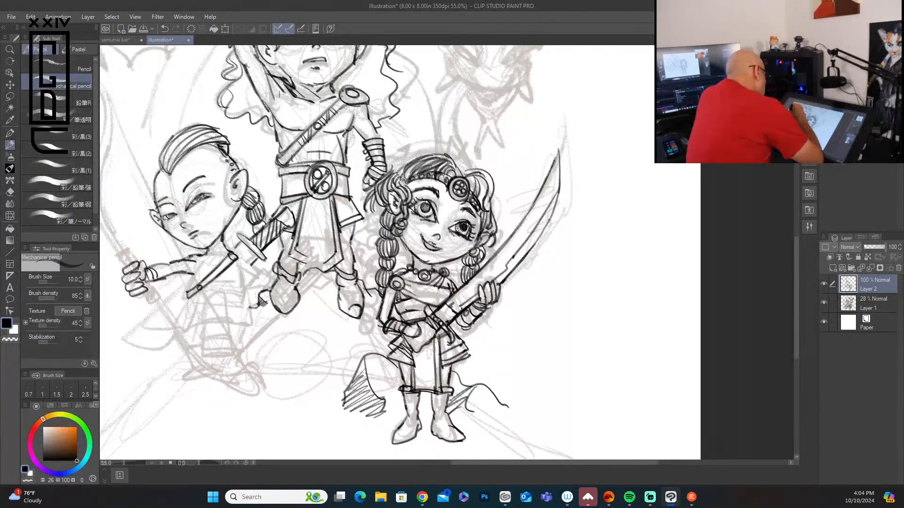
Refine the left warrior's forehead contour and darken the lines of the near eye
mouse_move(154, 200)
left_mouse_down()
mouse_move(157, 214)
mouse_move(153, 178)
mouse_move(163, 167)
left_mouse_up()
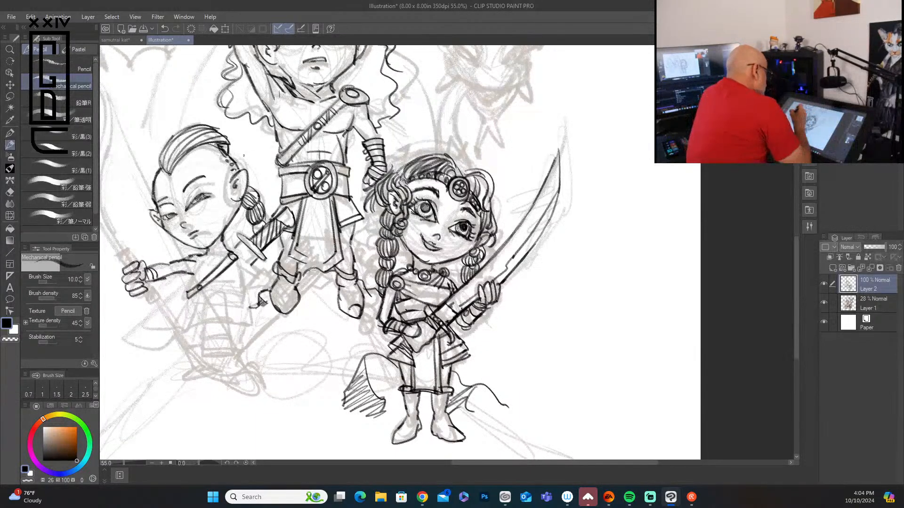
mouse_move(186, 210)
left_mouse_down()
mouse_move(212, 195)
mouse_move(200, 195)
left_mouse_up()
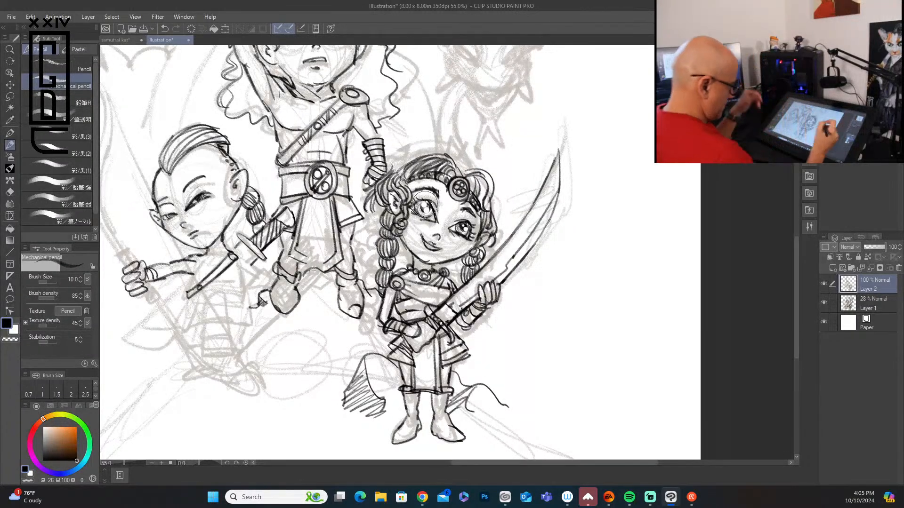
Draw the left warrior's chest outline below the strap and a wide belt with oval ornaments
mouse_move(795, 281)
left_mouse_down()
mouse_move(792, 238)
mouse_move(792, 289)
left_mouse_up()
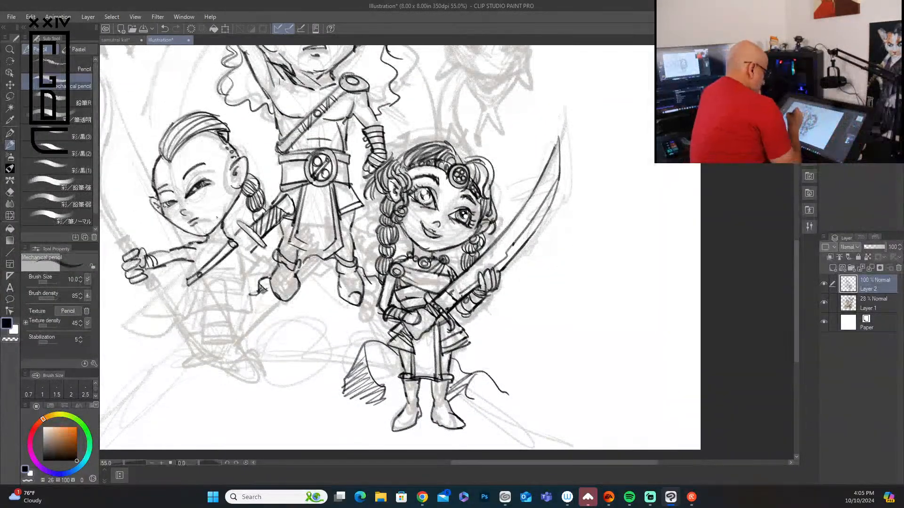
left_click_drag(200, 247, 192, 265)
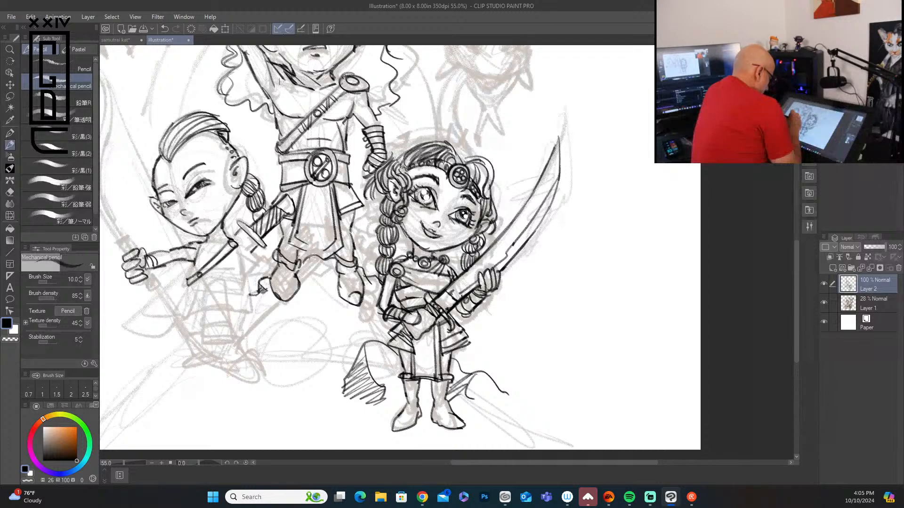
mouse_move(241, 250)
left_mouse_down()
mouse_move(239, 267)
mouse_move(198, 282)
mouse_move(244, 286)
mouse_move(212, 286)
mouse_move(246, 289)
mouse_move(239, 295)
mouse_move(189, 288)
left_mouse_up()
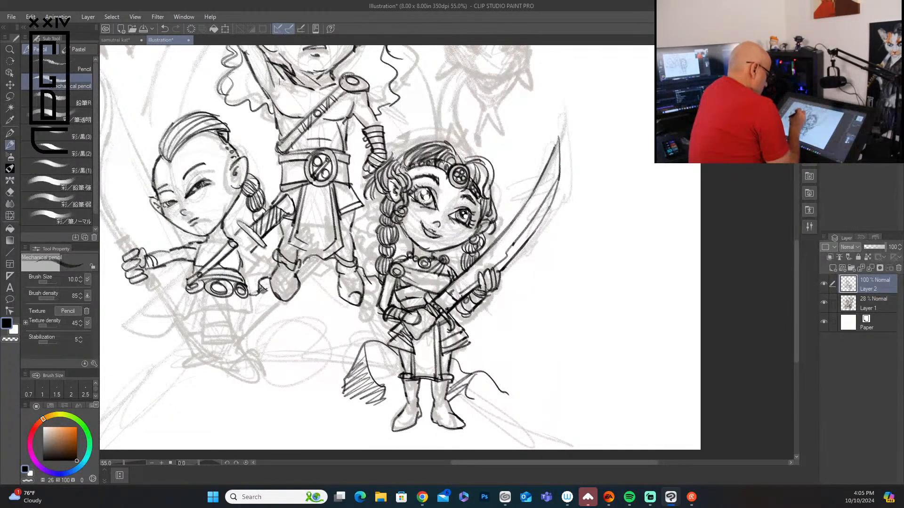
Draw the left warrior's skirt below the belt, with a banded front panel and flaring pleats on both sides
left_click_drag(230, 240, 240, 243)
mouse_move(188, 290)
left_mouse_down()
mouse_move(175, 314)
mouse_move(201, 313)
left_mouse_up()
left_click_drag(200, 312, 234, 318)
mouse_move(240, 292)
left_mouse_down()
mouse_move(239, 313)
mouse_move(202, 330)
left_mouse_up()
mouse_move(202, 330)
left_mouse_down()
mouse_move(238, 332)
mouse_move(201, 343)
mouse_move(240, 344)
left_mouse_up()
left_click_drag(241, 295, 242, 315)
mouse_move(242, 315)
left_mouse_down()
mouse_move(260, 315)
mouse_move(245, 314)
left_mouse_up()
left_click_drag(244, 314, 254, 315)
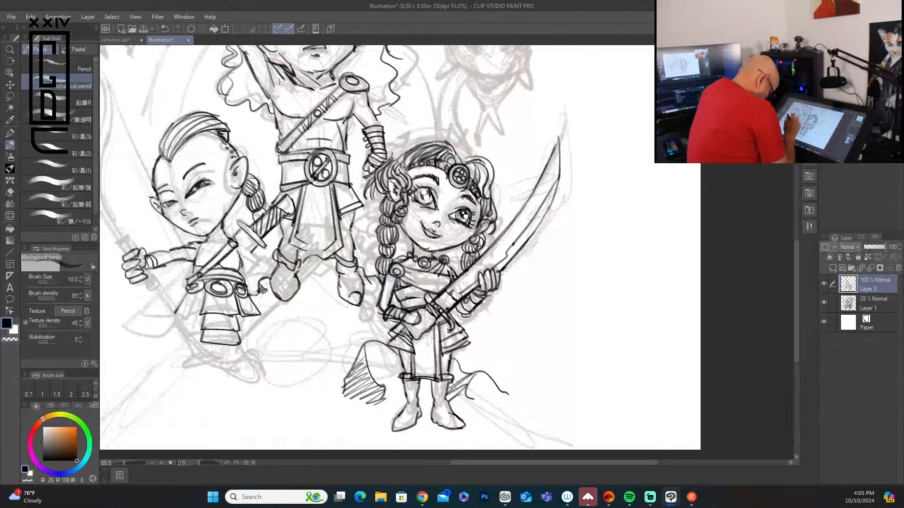
mouse_move(202, 294)
left_mouse_down()
mouse_move(186, 321)
mouse_move(207, 323)
left_mouse_up()
left_click_drag(203, 290, 188, 318)
left_click_drag(188, 293, 175, 313)
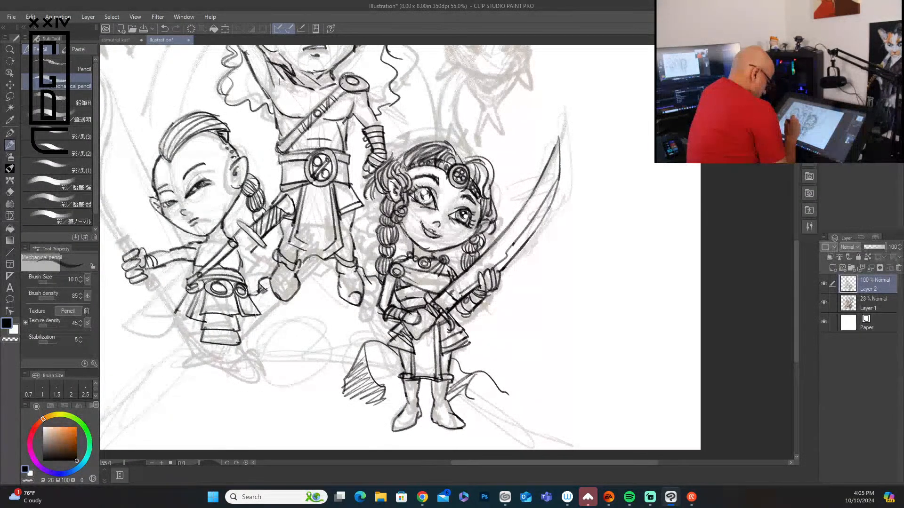
Draw the left warrior's baggy trouser outlines, both boots and the wrapped folds around the ankles
left_click_drag(257, 314, 261, 328)
mouse_move(262, 328)
left_mouse_down()
mouse_move(218, 373)
mouse_move(248, 384)
mouse_move(253, 366)
mouse_move(266, 379)
mouse_move(243, 389)
left_mouse_up()
mouse_move(245, 349)
left_mouse_down()
mouse_move(233, 362)
mouse_move(243, 348)
left_mouse_up()
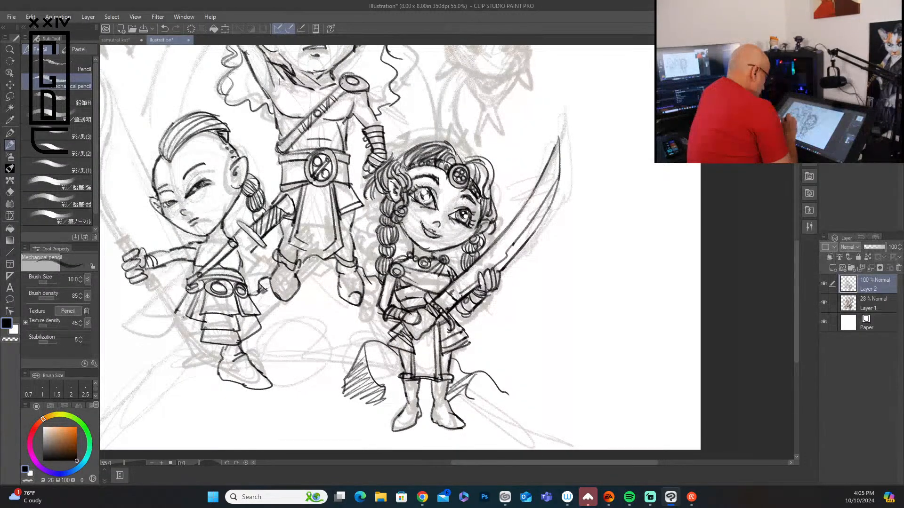
mouse_move(177, 316)
left_mouse_down()
mouse_move(190, 350)
mouse_move(214, 344)
mouse_move(200, 339)
mouse_move(188, 352)
mouse_move(186, 362)
mouse_move(204, 367)
mouse_move(181, 367)
mouse_move(163, 383)
mouse_move(174, 394)
mouse_move(210, 369)
mouse_move(177, 384)
left_mouse_up()
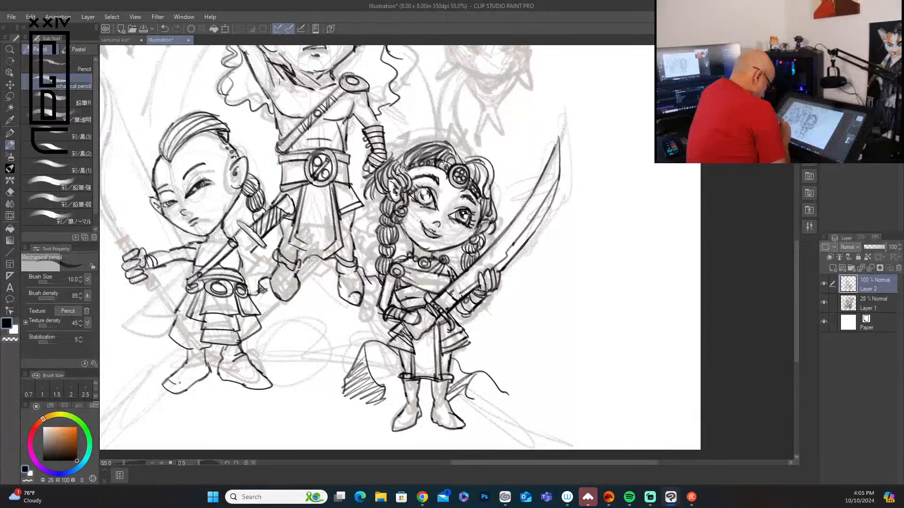
left_click_drag(188, 348, 243, 349)
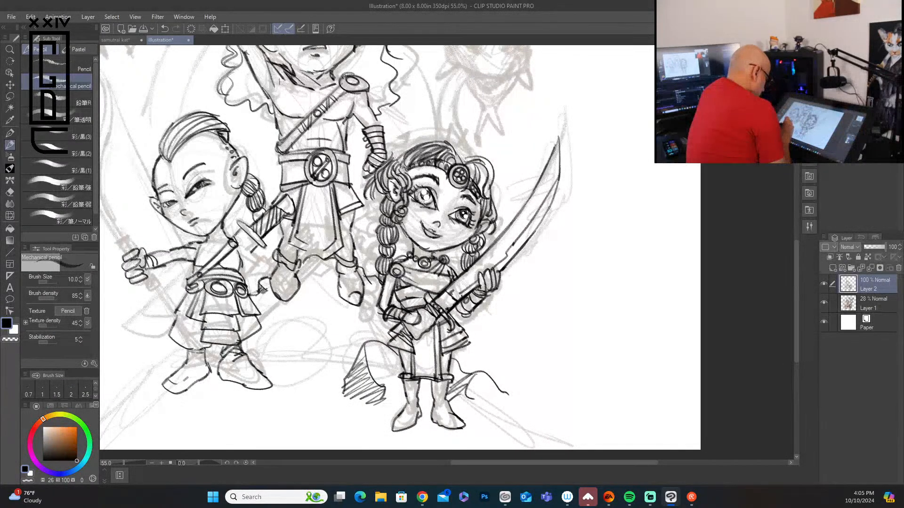
mouse_move(187, 364)
left_mouse_down()
mouse_move(205, 350)
mouse_move(181, 307)
left_mouse_up()
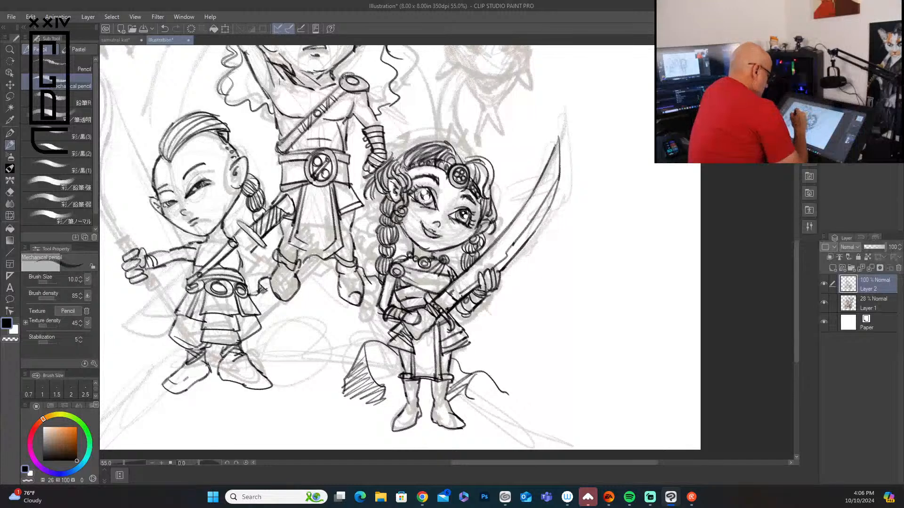
Draw the left warrior's bent arm resting at the hip and refine the bracer on the outstretched wrist
mouse_move(262, 264)
left_mouse_down()
mouse_move(252, 277)
mouse_move(258, 288)
left_mouse_up()
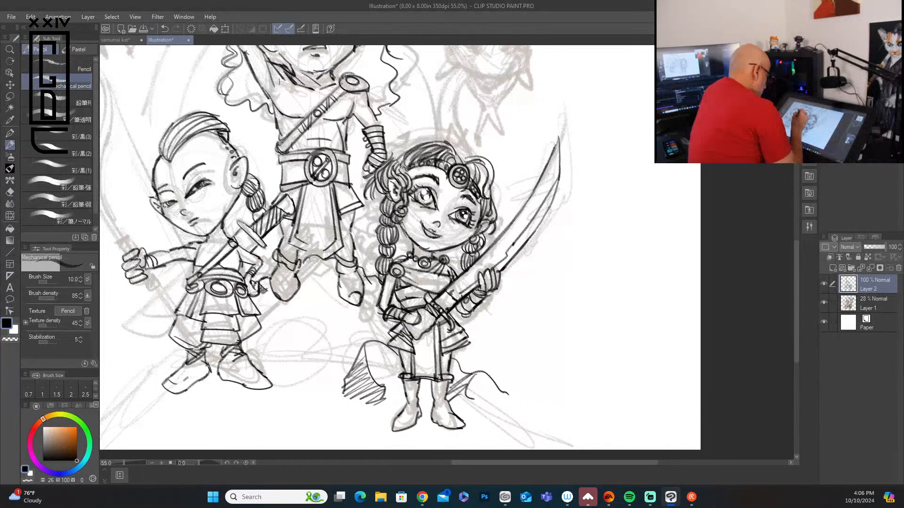
left_click_drag(154, 255, 156, 265)
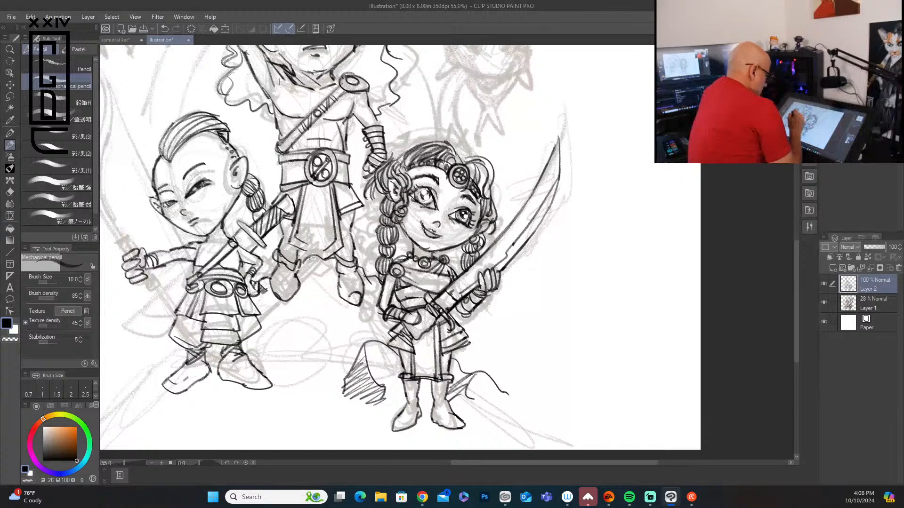
left_click_drag(245, 250, 259, 262)
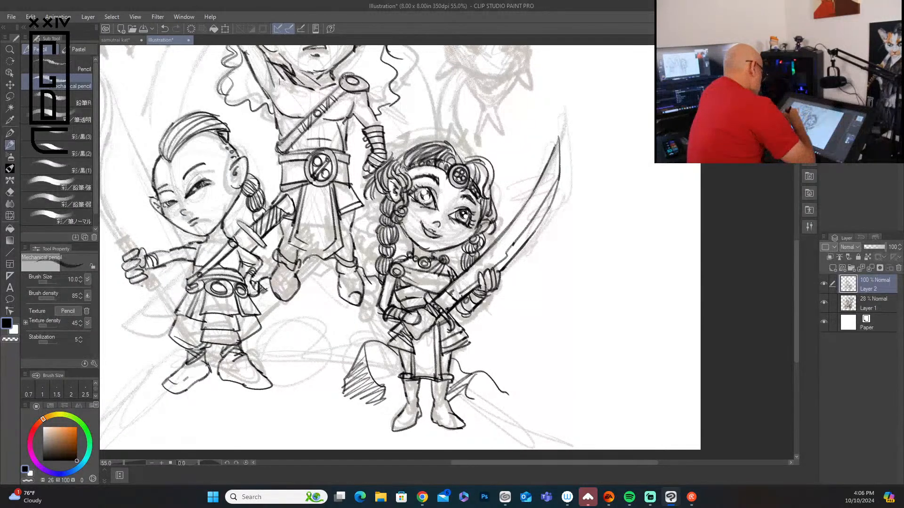
Draw the bow's lower limb curving from the left warrior's fist down across the boots, and clear the stray lines
left_click_drag(141, 285, 156, 312)
left_click_drag(145, 277, 197, 349)
mouse_move(153, 303)
left_mouse_down()
mouse_move(193, 362)
mouse_move(238, 379)
left_mouse_up()
left_click_drag(189, 339, 226, 372)
mouse_move(221, 363)
left_mouse_down()
mouse_move(248, 362)
mouse_move(254, 377)
mouse_move(277, 383)
left_mouse_up()
left_click_drag(139, 278, 183, 346)
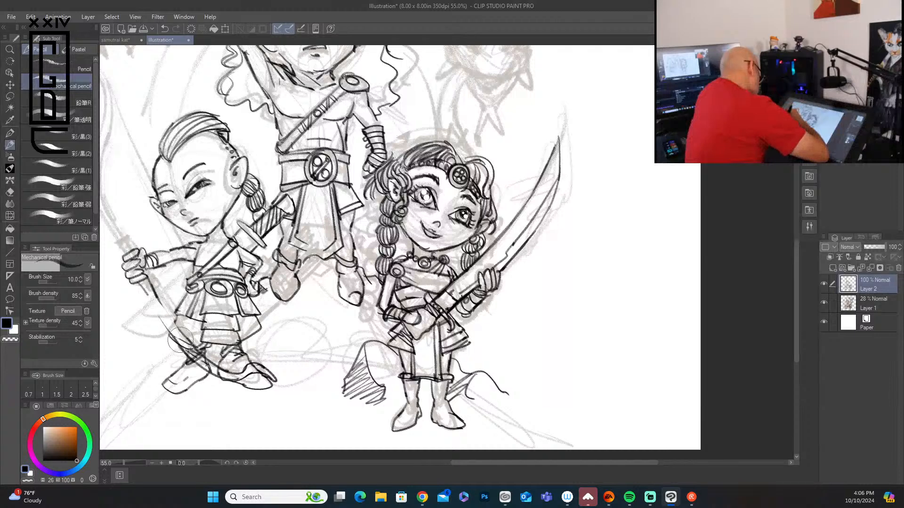
mouse_move(160, 313)
left_mouse_down()
mouse_move(193, 356)
mouse_move(228, 375)
mouse_move(249, 358)
left_mouse_up()
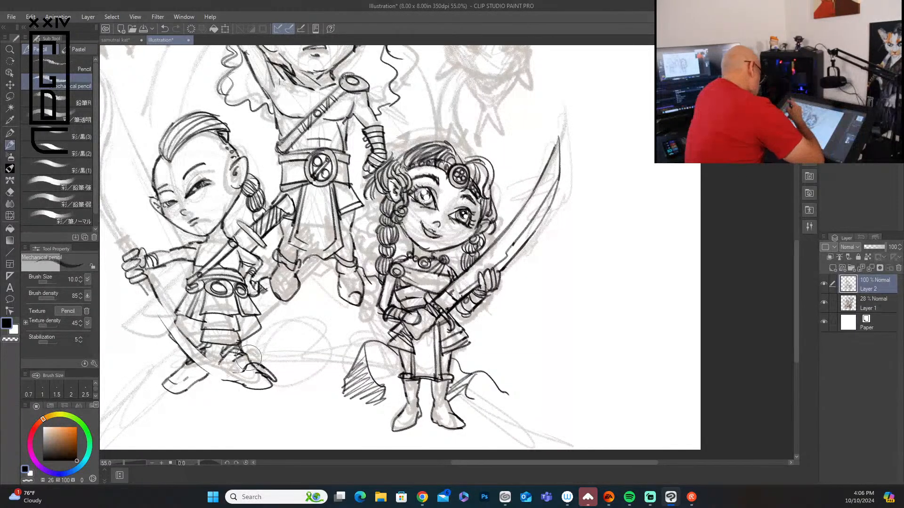
Redraw both edges of the bow's lower limb and add the grip sections above and below the fist
mouse_move(138, 282)
left_mouse_down()
mouse_move(184, 353)
mouse_move(188, 340)
left_mouse_up()
mouse_move(165, 309)
left_mouse_down()
mouse_move(244, 377)
mouse_move(238, 388)
mouse_move(263, 374)
mouse_move(252, 366)
left_mouse_up()
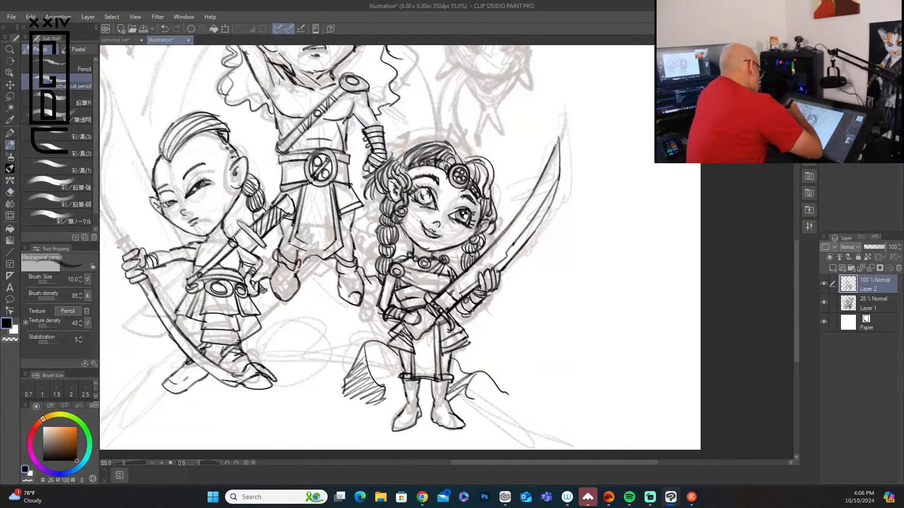
mouse_move(145, 296)
left_mouse_down()
mouse_move(154, 275)
mouse_move(114, 244)
mouse_move(129, 238)
mouse_move(133, 248)
left_mouse_up()
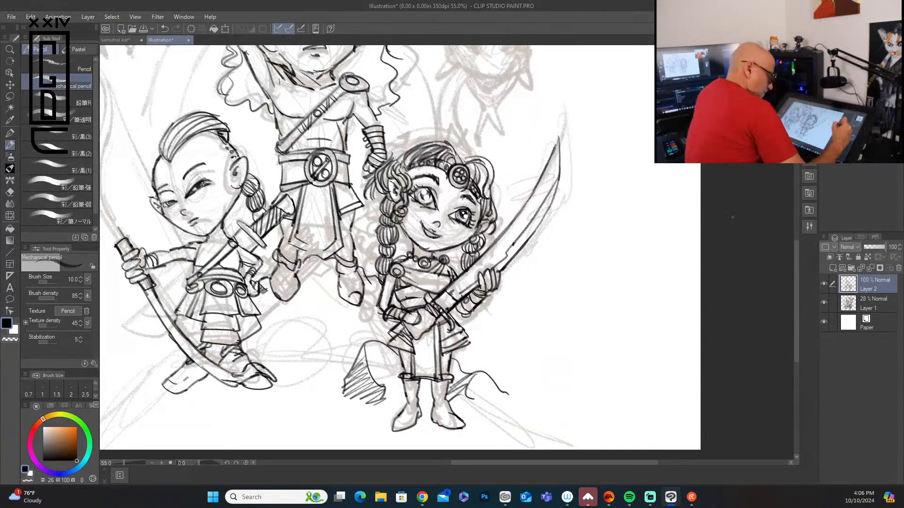
Draw the bow's upper limb rising from the grip to a curled tip
mouse_move(328, 159)
left_mouse_down()
mouse_move(448, 243)
mouse_move(484, 284)
left_mouse_up()
mouse_move(276, 372)
left_mouse_down()
mouse_move(247, 312)
mouse_move(262, 221)
mouse_move(249, 195)
mouse_move(268, 216)
mouse_move(259, 271)
mouse_move(280, 364)
left_mouse_up()
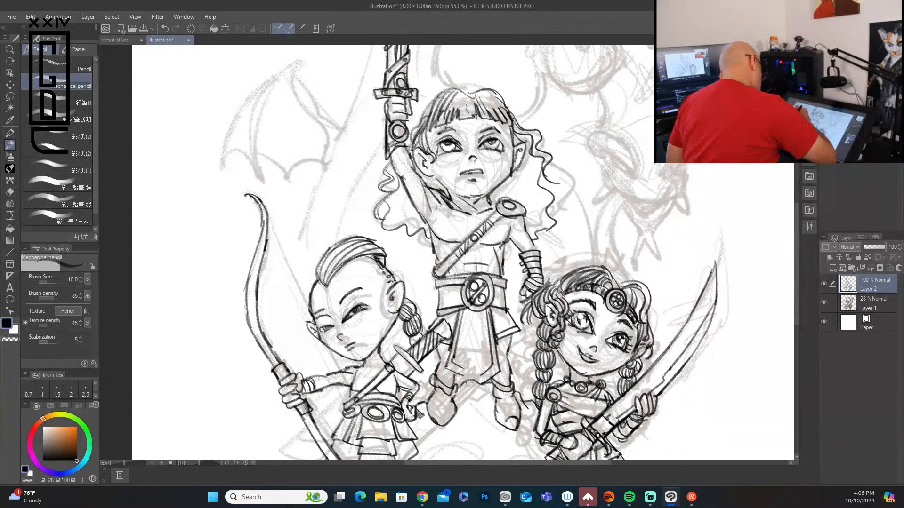
mouse_move(252, 197)
left_mouse_down()
mouse_move(262, 223)
mouse_move(242, 197)
mouse_move(254, 195)
mouse_move(268, 215)
left_mouse_up()
Draw the bowstring from the upper tip behind the left warrior and finish the wrapped lower tip at the boot
left_click_drag(261, 213, 303, 294)
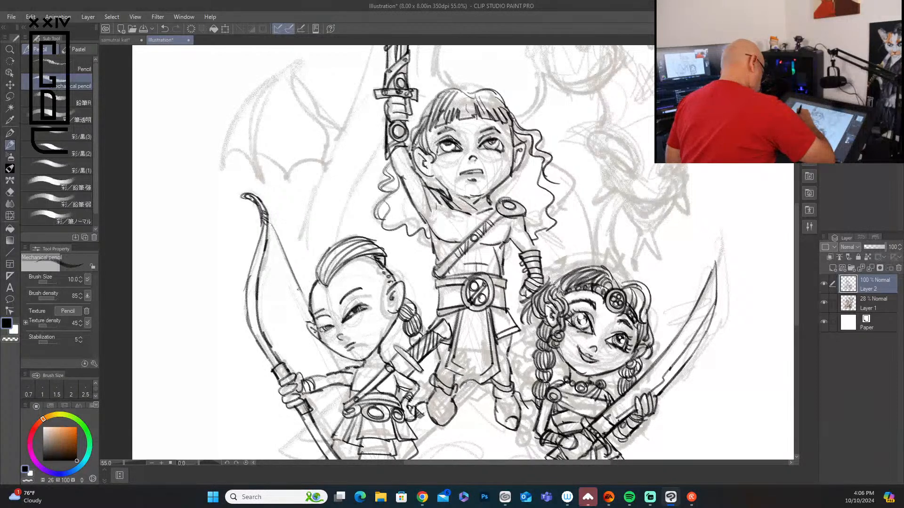
left_click_drag(287, 264, 337, 365)
left_click_drag(319, 332, 383, 443)
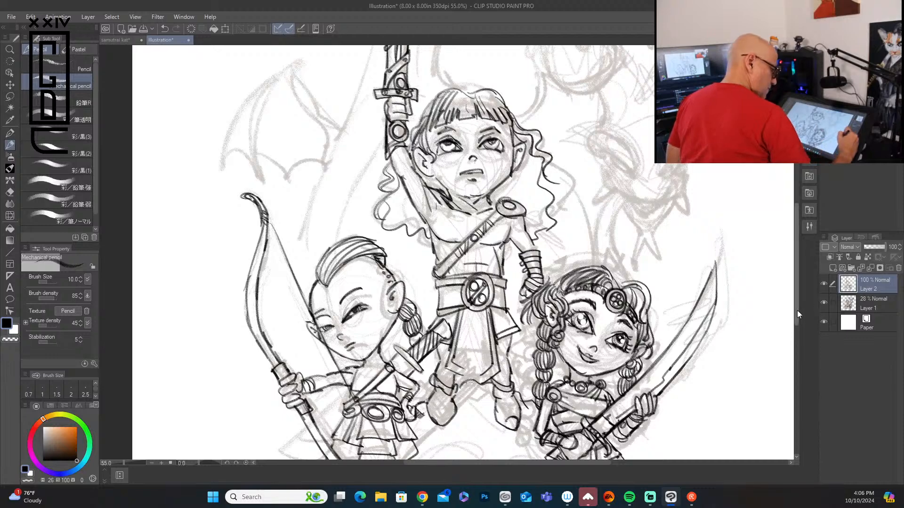
left_click_drag(797, 309, 797, 358)
mouse_move(391, 280)
left_mouse_down()
mouse_move(407, 323)
mouse_move(385, 350)
mouse_move(400, 349)
left_mouse_up()
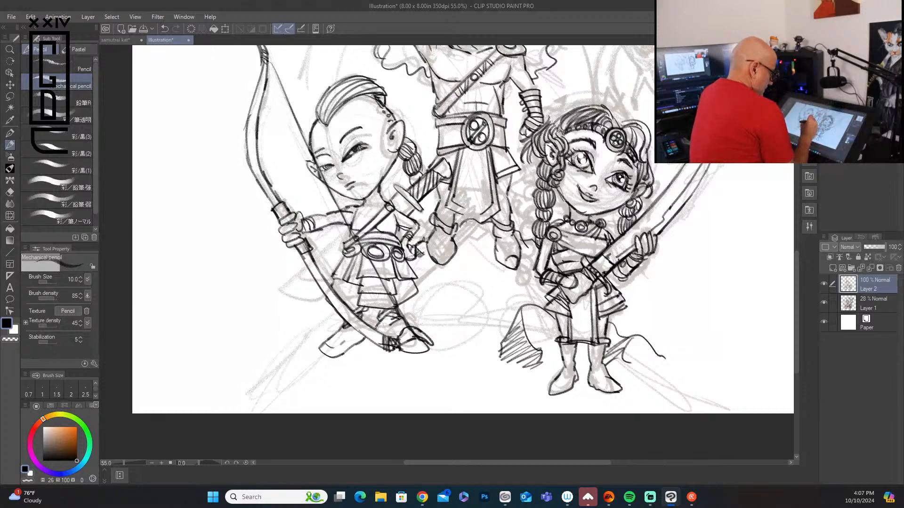
Draw the quiver behind the left warrior's hip, rework its open end and add the feathered arrow ends
mouse_move(423, 239)
left_mouse_down()
mouse_move(441, 252)
mouse_move(452, 264)
mouse_move(416, 291)
left_mouse_up()
left_click_drag(416, 243, 446, 268)
mouse_move(468, 220)
left_mouse_down()
mouse_move(436, 249)
mouse_move(431, 243)
left_mouse_up()
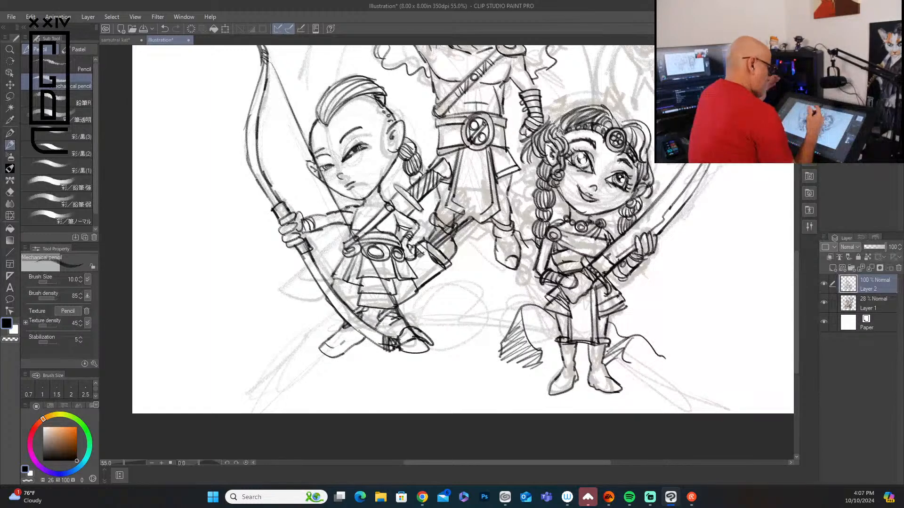
mouse_move(458, 210)
left_mouse_down()
mouse_move(443, 232)
mouse_move(468, 231)
mouse_move(460, 218)
mouse_move(473, 232)
mouse_move(453, 231)
left_mouse_up()
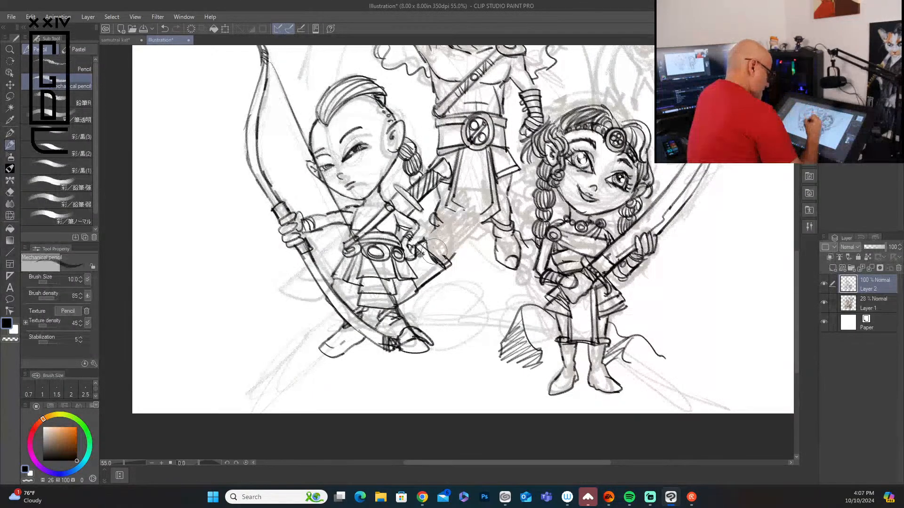
mouse_move(434, 250)
left_mouse_down()
mouse_move(438, 259)
mouse_move(442, 251)
mouse_move(426, 245)
mouse_move(451, 258)
left_mouse_up()
right_click(452, 262)
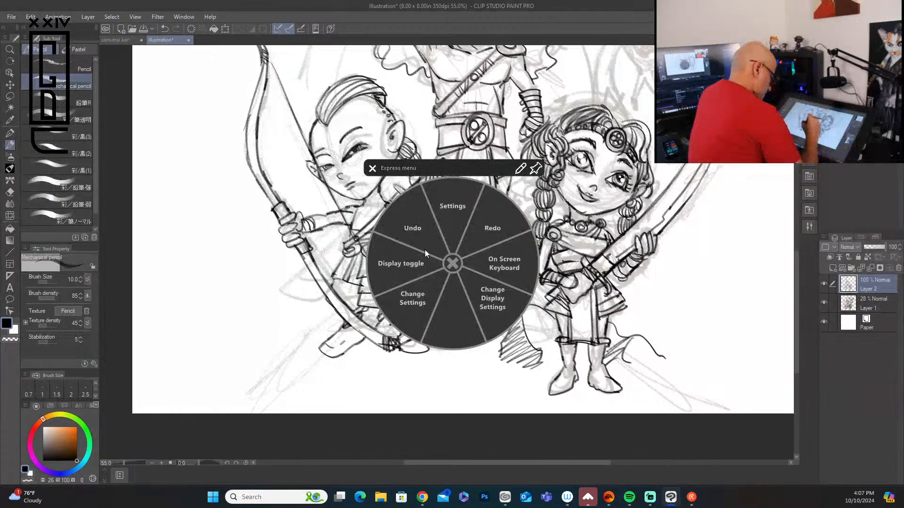
left_click(425, 249)
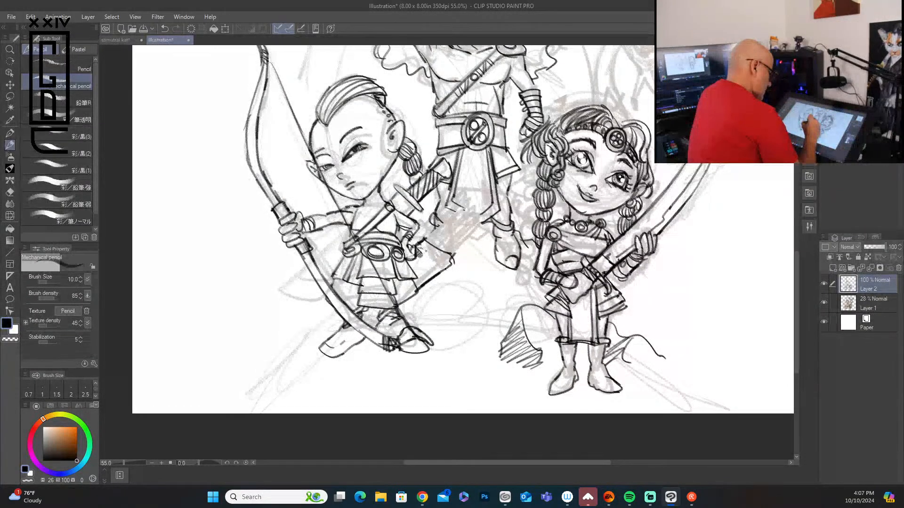
mouse_move(421, 248)
left_mouse_down()
mouse_move(443, 270)
mouse_move(452, 262)
mouse_move(449, 225)
mouse_move(436, 225)
left_mouse_up()
mouse_move(430, 230)
left_mouse_down()
mouse_move(445, 219)
mouse_move(449, 234)
mouse_move(455, 218)
mouse_move(465, 226)
mouse_move(459, 235)
mouse_move(473, 237)
left_mouse_up()
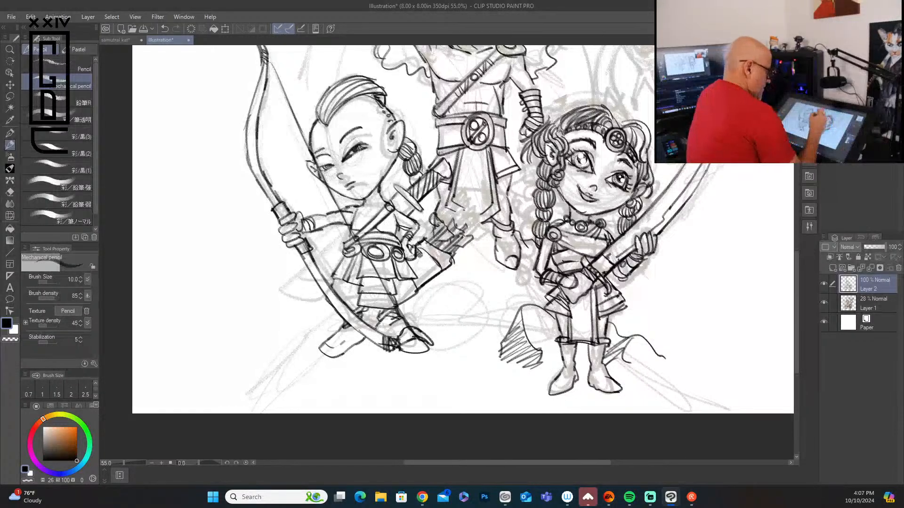
Draw the middle warrior's skirt hem and a hatched rock mound on the ground beside the left warrior's boot
mouse_move(446, 221)
left_mouse_down()
mouse_move(473, 210)
mouse_move(480, 219)
mouse_move(440, 205)
mouse_move(466, 220)
left_mouse_up()
mouse_move(438, 288)
left_mouse_down()
mouse_move(506, 311)
mouse_move(475, 297)
mouse_move(472, 307)
mouse_move(456, 293)
mouse_move(433, 308)
mouse_move(463, 313)
mouse_move(420, 313)
left_mouse_up()
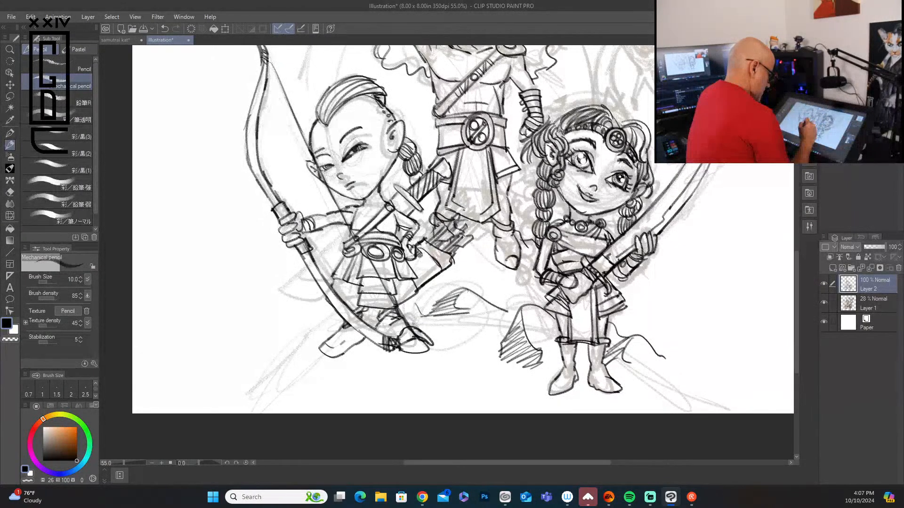
mouse_move(407, 320)
left_mouse_down()
mouse_move(426, 332)
mouse_move(402, 301)
left_mouse_up()
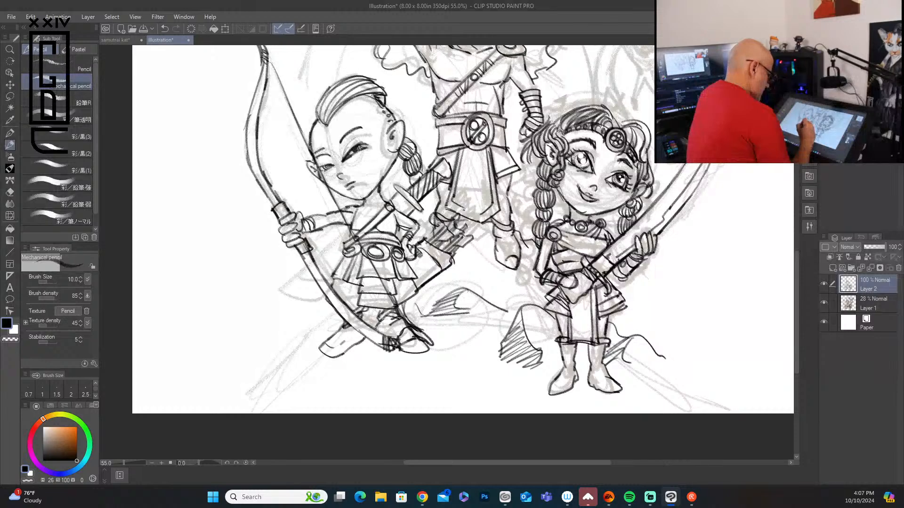
Draw the curved shape behind the left warrior's bow, round ornaments beside the belt and the line beside the sword strap
mouse_move(345, 232)
left_mouse_down()
mouse_move(319, 255)
mouse_move(318, 244)
mouse_move(283, 287)
mouse_move(322, 301)
left_mouse_up()
left_click_drag(307, 267, 295, 283)
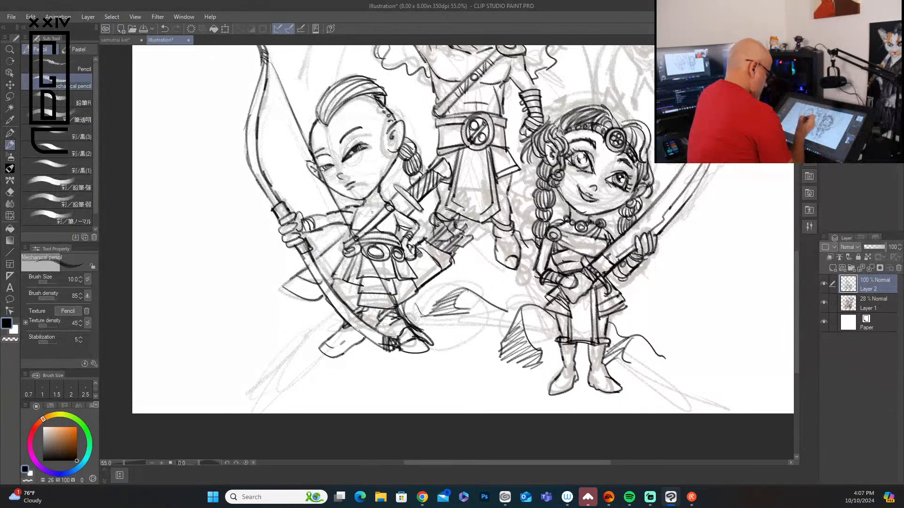
left_click_drag(334, 257, 332, 266)
left_click_drag(344, 248, 325, 253)
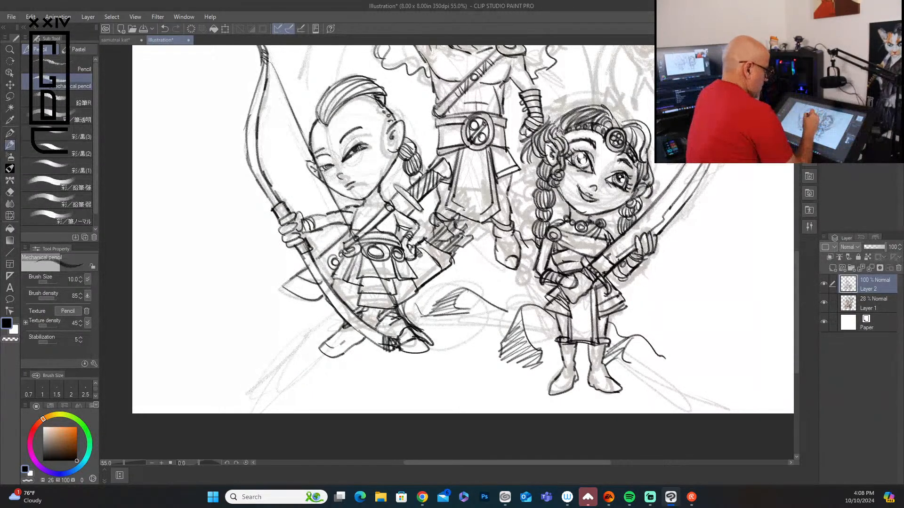
left_click_drag(398, 191, 391, 201)
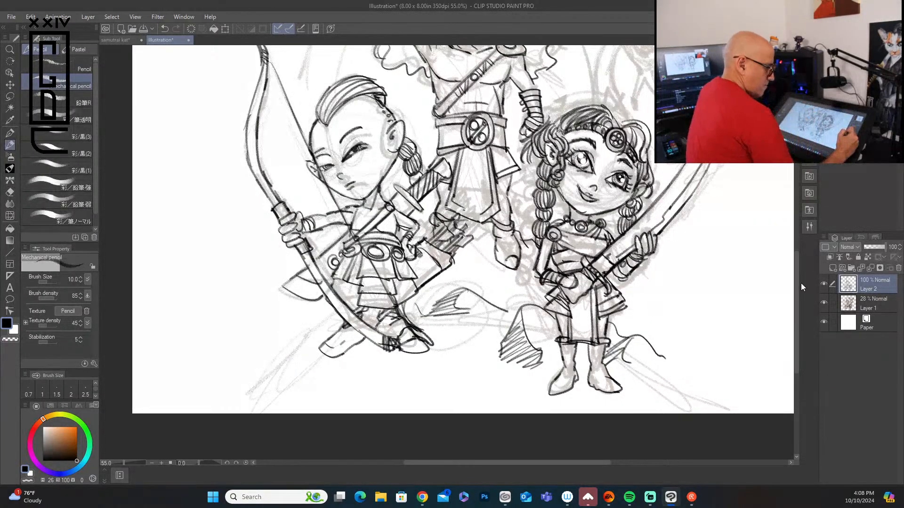
Outline the rocky ground sloping down on both sides of the group and a low rock beneath the right warrior's feet
mouse_move(796, 288)
left_mouse_down()
mouse_move(793, 213)
mouse_move(789, 298)
left_mouse_up()
mouse_move(338, 314)
left_mouse_down()
mouse_move(309, 316)
mouse_move(245, 390)
mouse_move(258, 386)
left_mouse_up()
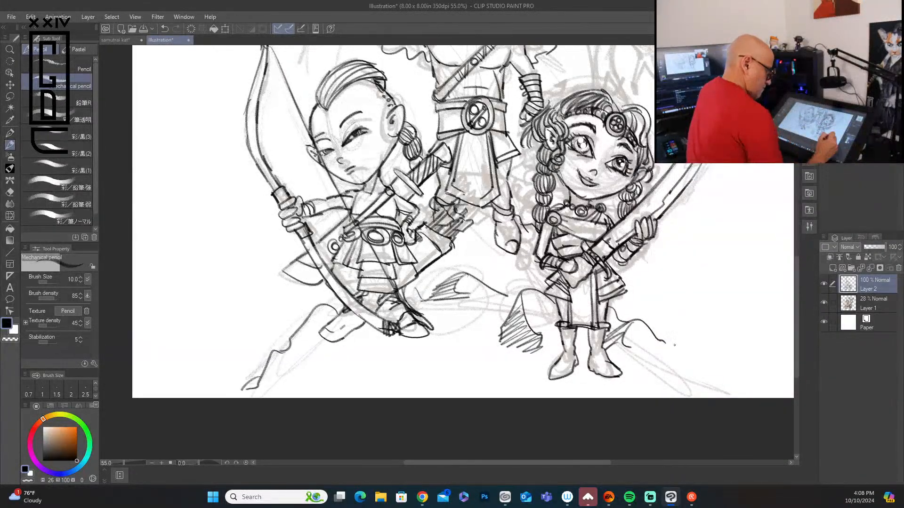
mouse_move(665, 343)
left_mouse_down()
mouse_move(709, 387)
mouse_move(741, 397)
left_mouse_up()
mouse_move(565, 393)
left_mouse_down()
mouse_move(534, 380)
mouse_move(508, 397)
left_mouse_up()
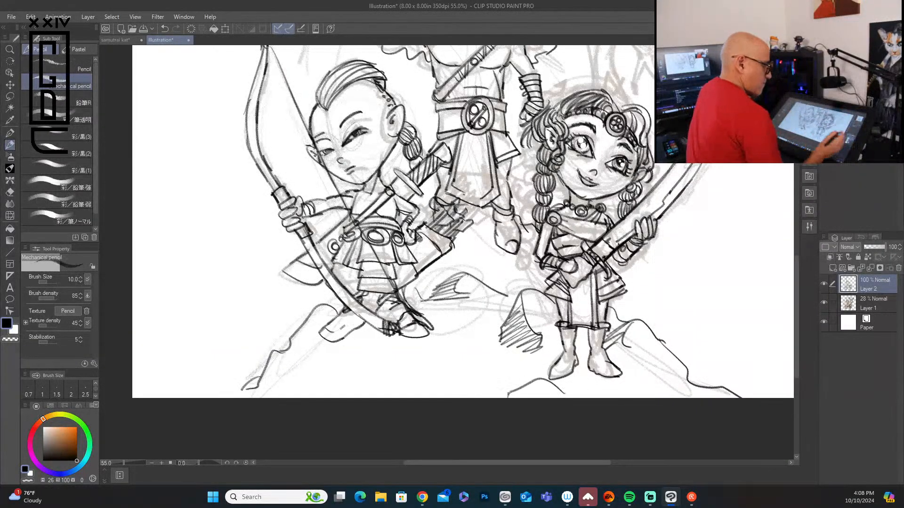
Outline the dragon's two large round eyes, fill in the dark pupils and add the lower eyelid rim
mouse_move(798, 301)
left_mouse_down()
mouse_move(798, 186)
mouse_move(802, 241)
mouse_move(801, 219)
left_mouse_up()
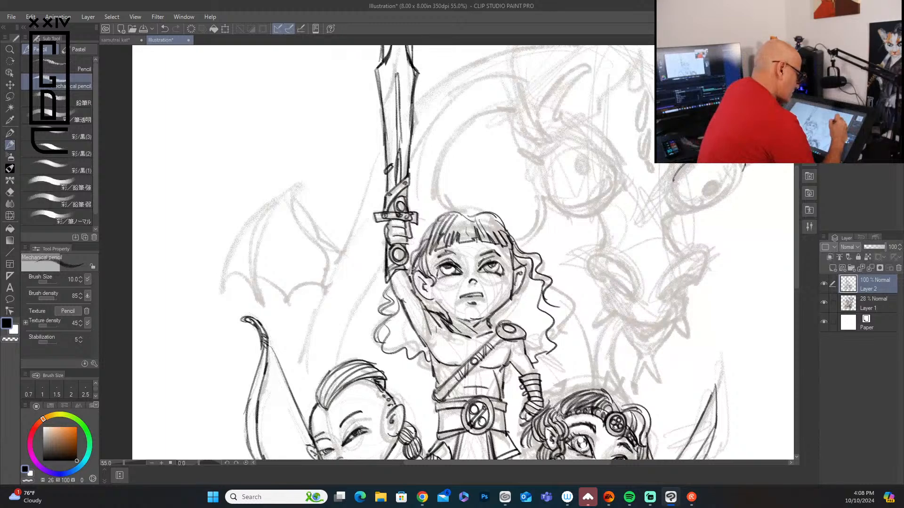
mouse_move(742, 166)
left_mouse_down()
mouse_move(706, 206)
mouse_move(685, 208)
left_mouse_up()
mouse_move(713, 180)
left_mouse_down()
mouse_move(722, 188)
mouse_move(706, 193)
mouse_move(701, 210)
mouse_move(669, 212)
mouse_move(671, 227)
left_mouse_up()
mouse_move(605, 157)
left_mouse_down()
mouse_move(594, 150)
mouse_move(575, 216)
mouse_move(618, 189)
mouse_move(617, 197)
mouse_move(575, 175)
mouse_move(585, 160)
mouse_move(591, 179)
mouse_move(583, 162)
mouse_move(589, 178)
mouse_move(575, 220)
left_mouse_up()
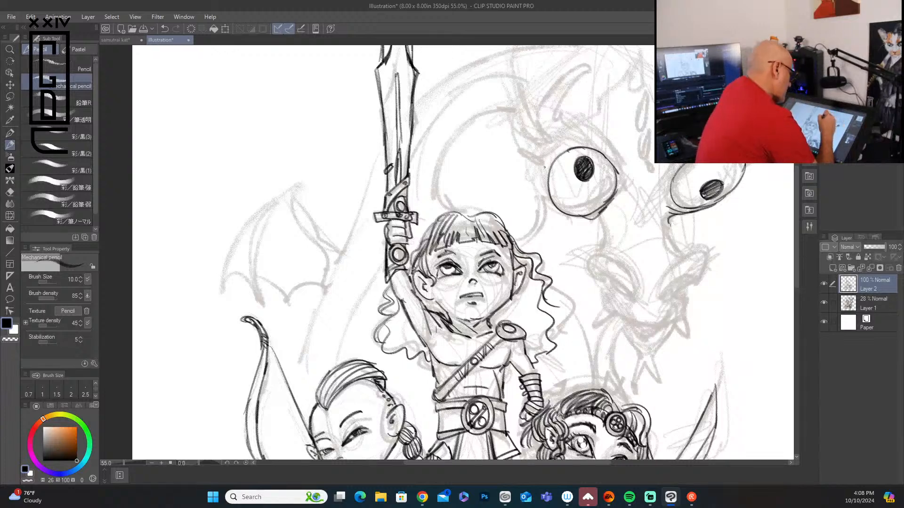
mouse_move(547, 165)
left_mouse_down()
mouse_move(578, 220)
mouse_move(615, 214)
mouse_move(607, 240)
left_mouse_up()
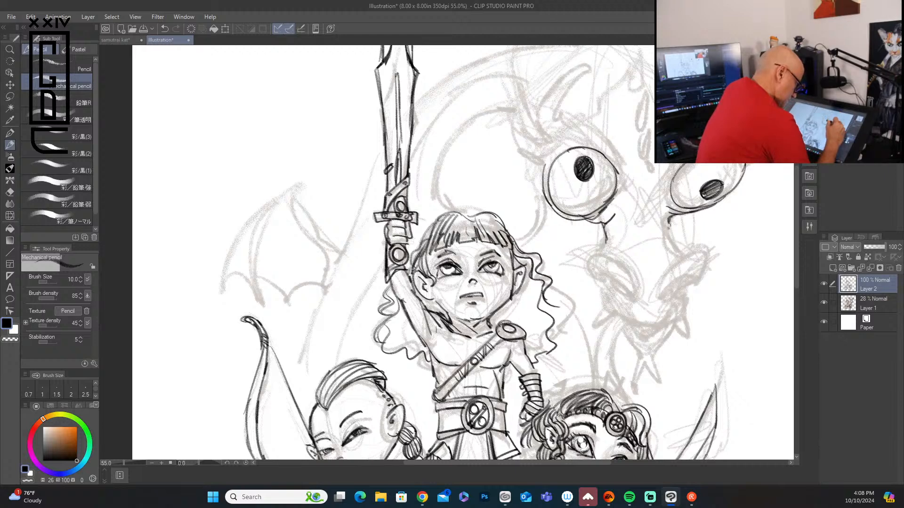
Draw the side of the dragon's snout, its two flared nostrils and the upper lip with a pointed fang at each corner
left_click_drag(667, 221, 677, 250)
mouse_move(659, 298)
left_mouse_down()
mouse_move(687, 276)
mouse_move(694, 281)
mouse_move(666, 293)
mouse_move(694, 277)
mouse_move(694, 253)
mouse_move(705, 252)
mouse_move(685, 291)
left_mouse_up()
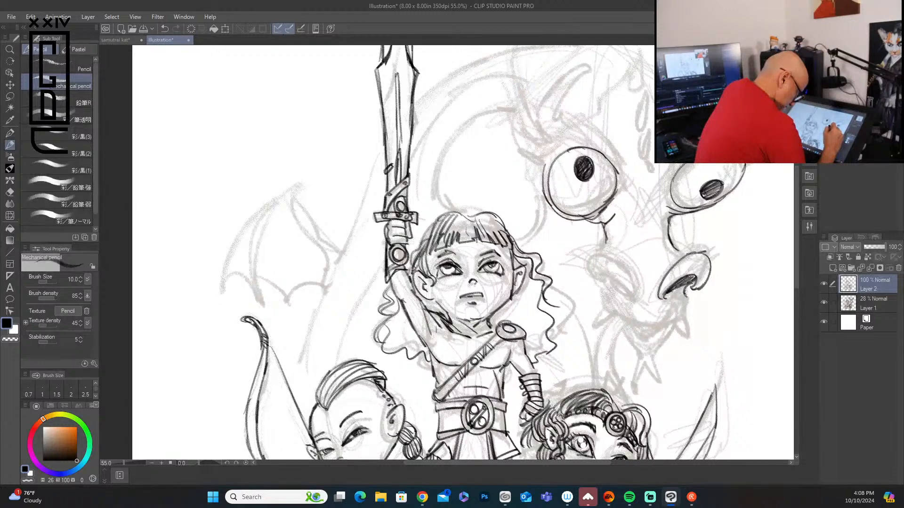
mouse_move(629, 271)
left_mouse_down()
mouse_move(597, 253)
mouse_move(610, 291)
mouse_move(636, 299)
mouse_move(620, 290)
mouse_move(593, 325)
mouse_move(618, 313)
mouse_move(655, 326)
mouse_move(686, 307)
mouse_move(692, 338)
left_mouse_up()
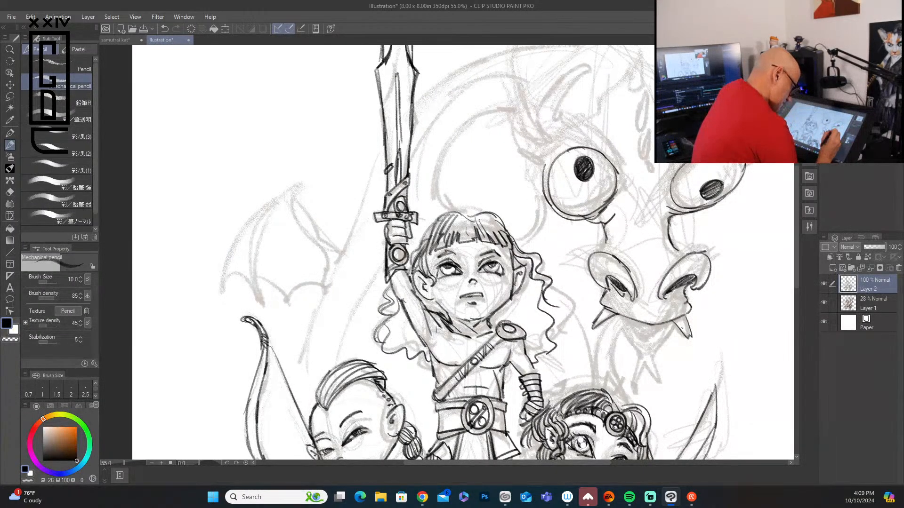
Outline the curved pointed strand hanging from the dragon's jaw and the forked tongue below the middle of its mouth
left_click_drag(638, 322, 616, 350)
left_click_drag(617, 314, 593, 376)
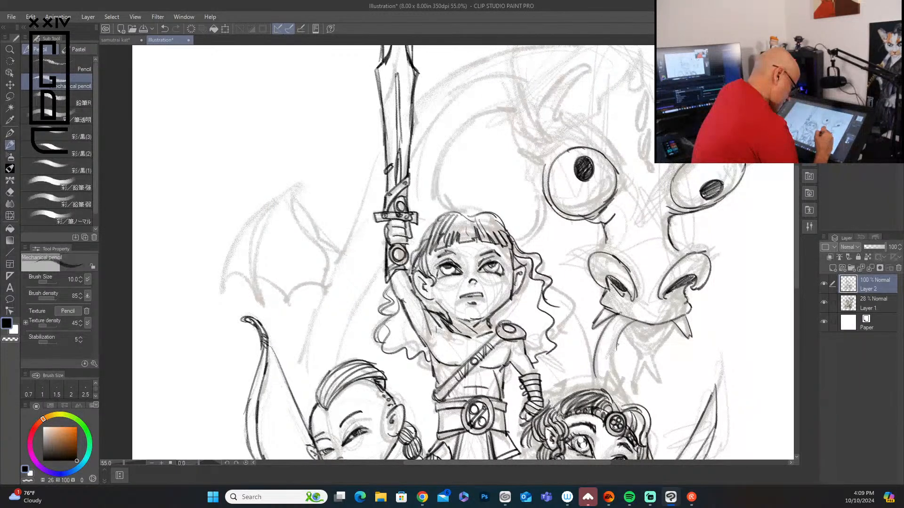
mouse_move(615, 342)
left_mouse_down()
mouse_move(624, 387)
mouse_move(609, 368)
mouse_move(594, 388)
left_mouse_up()
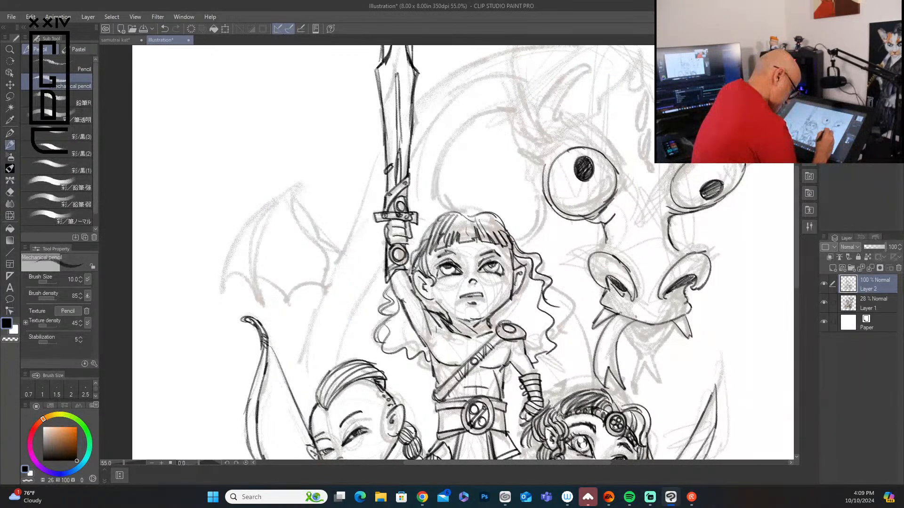
mouse_move(629, 324)
left_mouse_down()
mouse_move(646, 338)
mouse_move(673, 322)
mouse_move(656, 321)
mouse_move(639, 352)
left_mouse_up()
mouse_move(677, 328)
left_mouse_down()
mouse_move(640, 368)
mouse_move(664, 385)
left_mouse_up()
left_click_drag(652, 355, 655, 367)
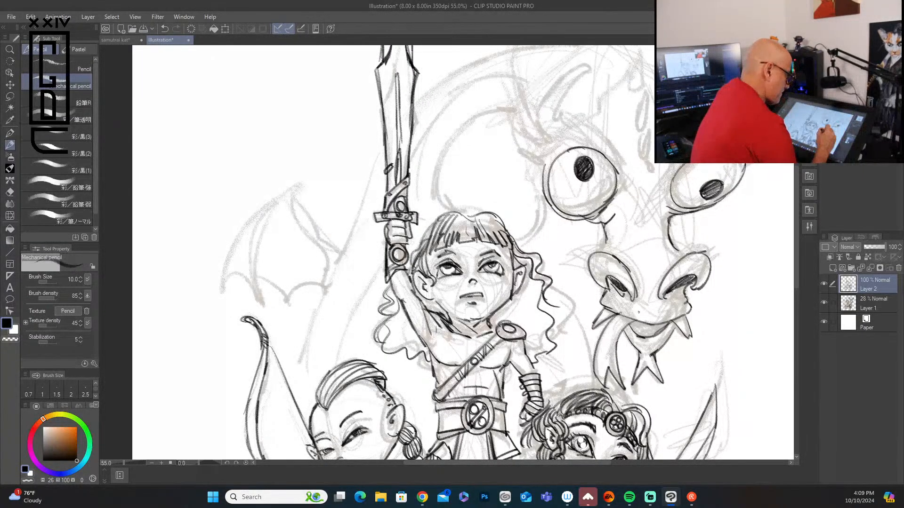
Add small round scales and wrinkle marks across the dragon's muzzle, above the lip and on the left nostril
mouse_move(632, 309)
left_mouse_down()
mouse_move(665, 319)
mouse_move(675, 312)
left_mouse_up()
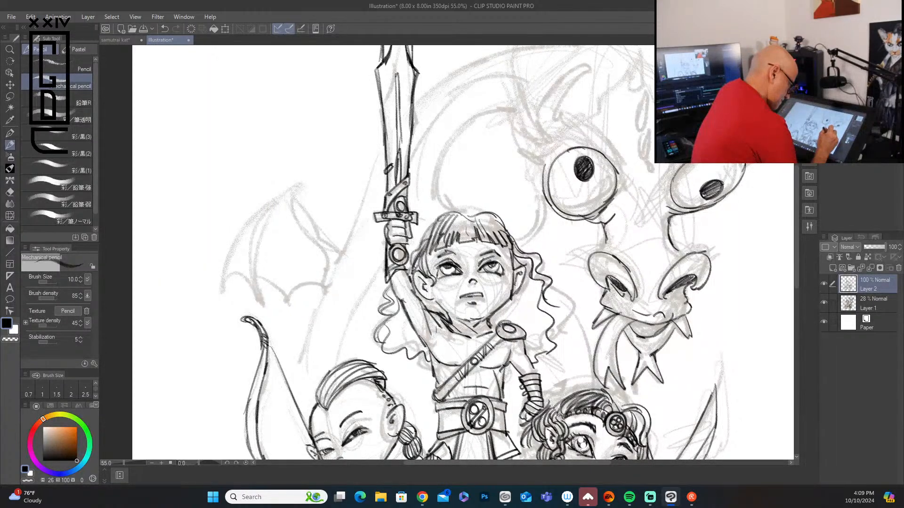
mouse_move(616, 304)
left_mouse_down()
mouse_move(626, 310)
mouse_move(653, 289)
mouse_move(653, 303)
mouse_move(666, 290)
left_mouse_up()
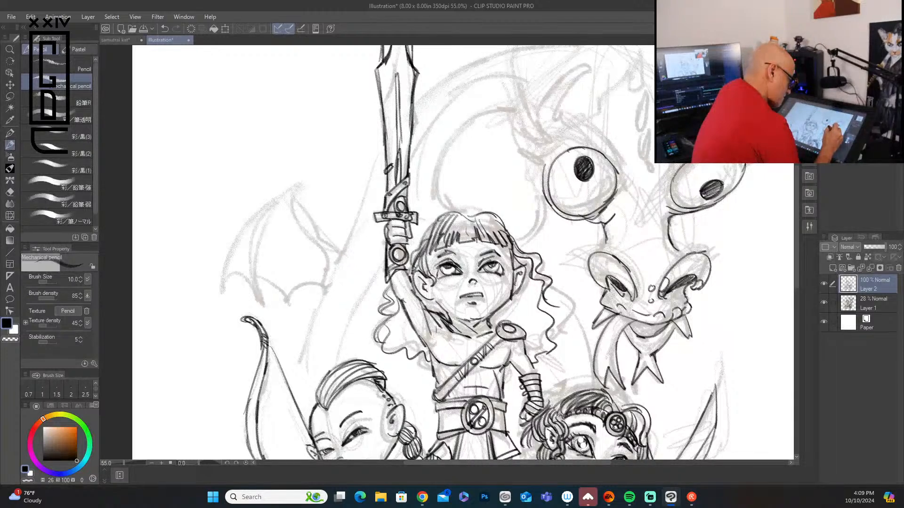
left_click_drag(626, 264, 621, 276)
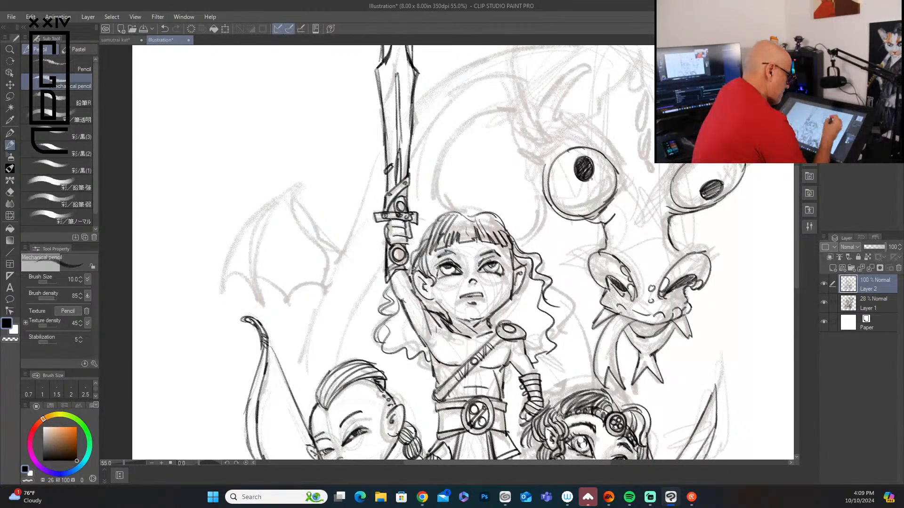
Draw the curved horn, the outer spikes and the brow ridge around the dragon's left eye, redoing the horn's inner edge
mouse_move(545, 166)
left_mouse_down()
mouse_move(519, 139)
mouse_move(539, 150)
mouse_move(537, 113)
mouse_move(587, 65)
mouse_move(595, 79)
mouse_move(569, 131)
left_mouse_up()
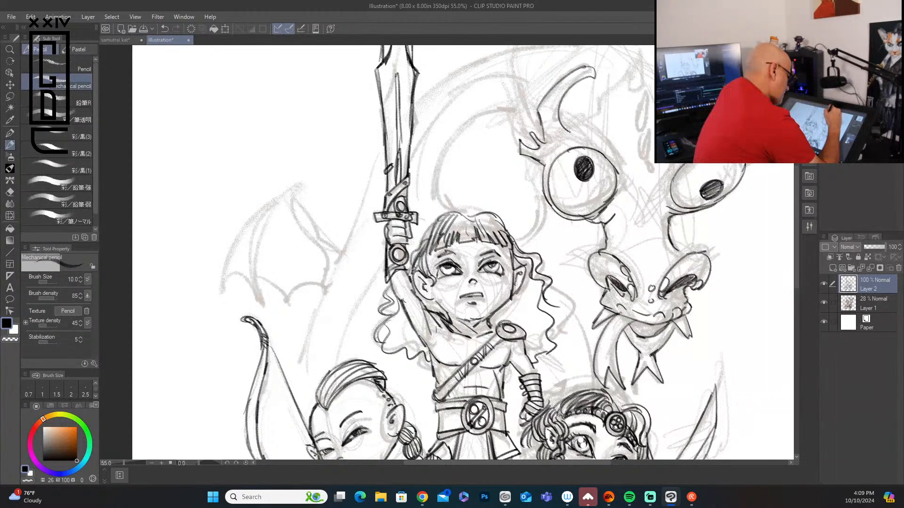
left_click_drag(590, 76, 546, 138)
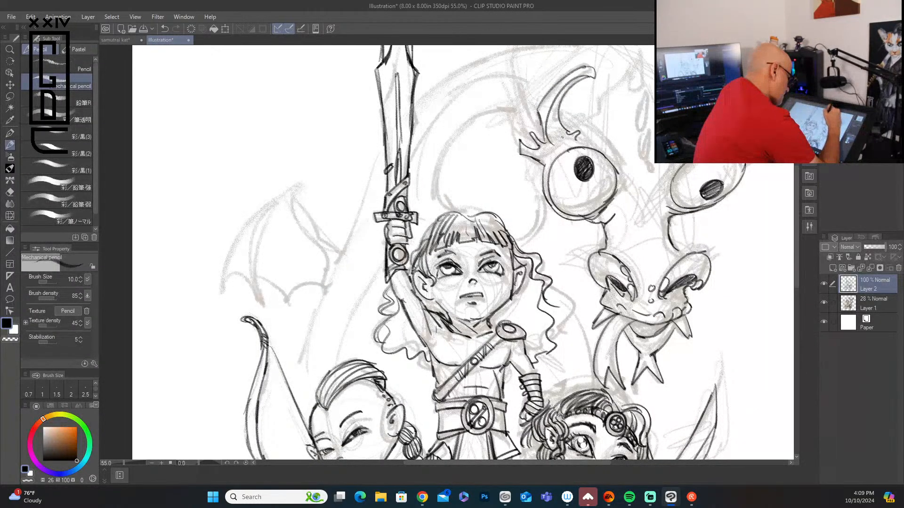
key("ctrl+z")
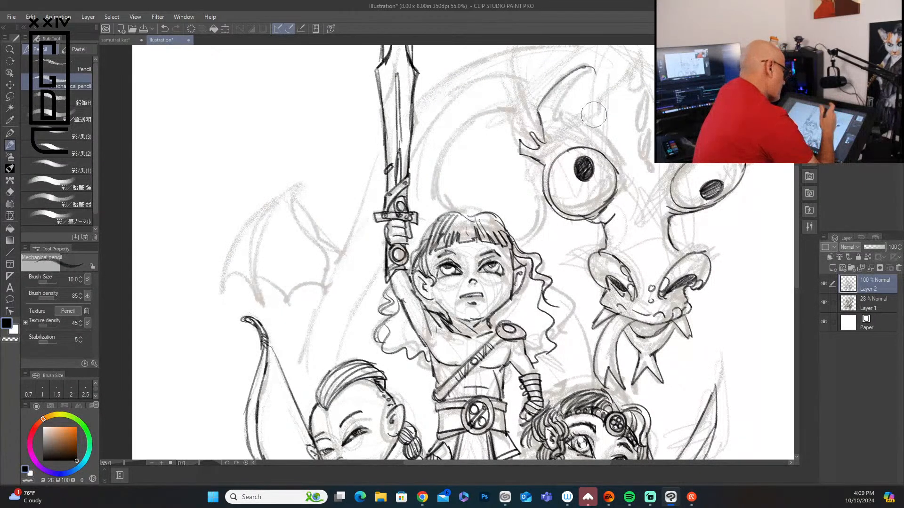
mouse_move(522, 144)
left_mouse_down()
mouse_move(547, 153)
mouse_move(546, 163)
left_mouse_up()
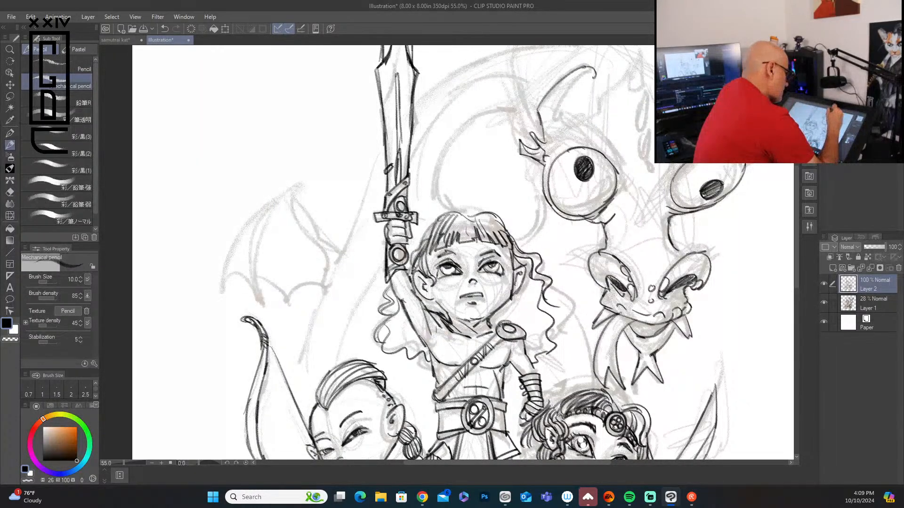
mouse_move(593, 77)
left_mouse_down()
mouse_move(566, 111)
mouse_move(600, 144)
left_mouse_up()
mouse_move(562, 108)
left_mouse_down()
mouse_move(550, 140)
mouse_move(611, 150)
mouse_move(632, 199)
left_mouse_up()
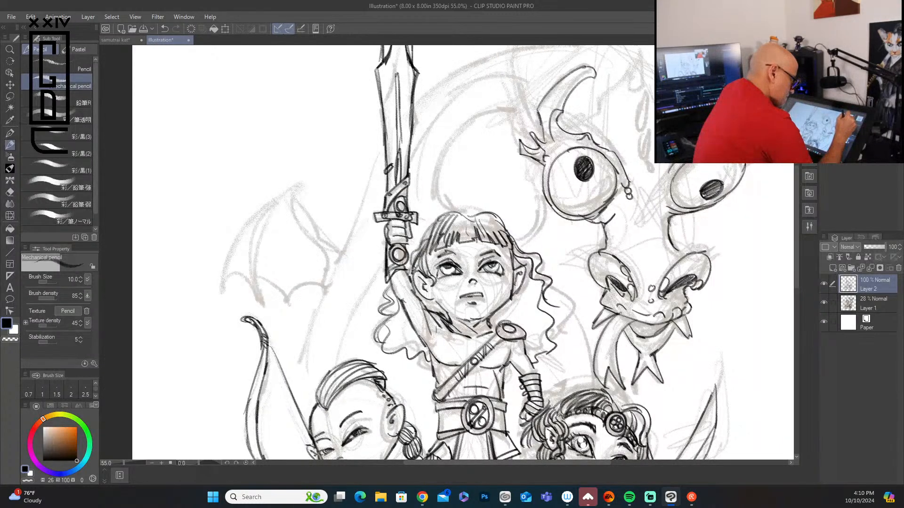
Add the spikes outside the dragon's right eye, small scales by its inner corner and on the nostrils, and the lower mouth line
left_click_drag(761, 164, 754, 174)
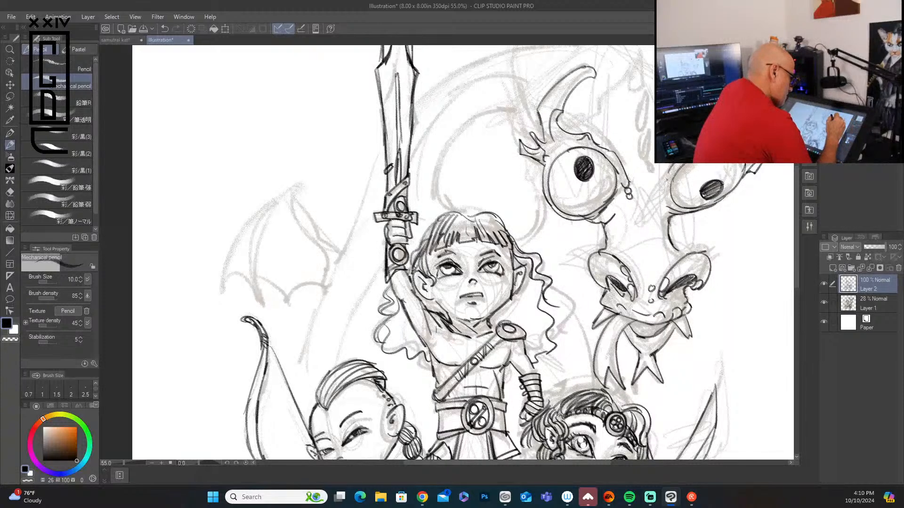
left_click_drag(664, 184, 660, 195)
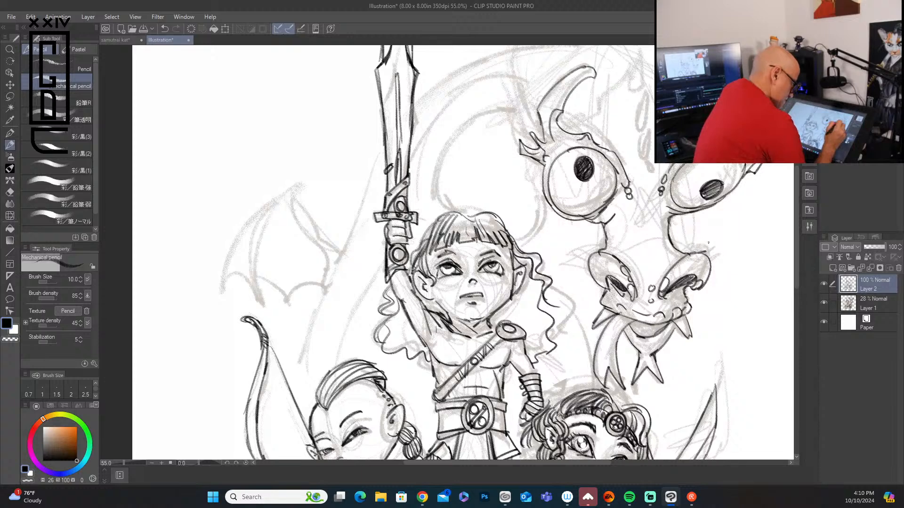
mouse_move(671, 278)
left_mouse_down()
mouse_move(676, 274)
mouse_move(625, 285)
mouse_move(621, 273)
left_mouse_up()
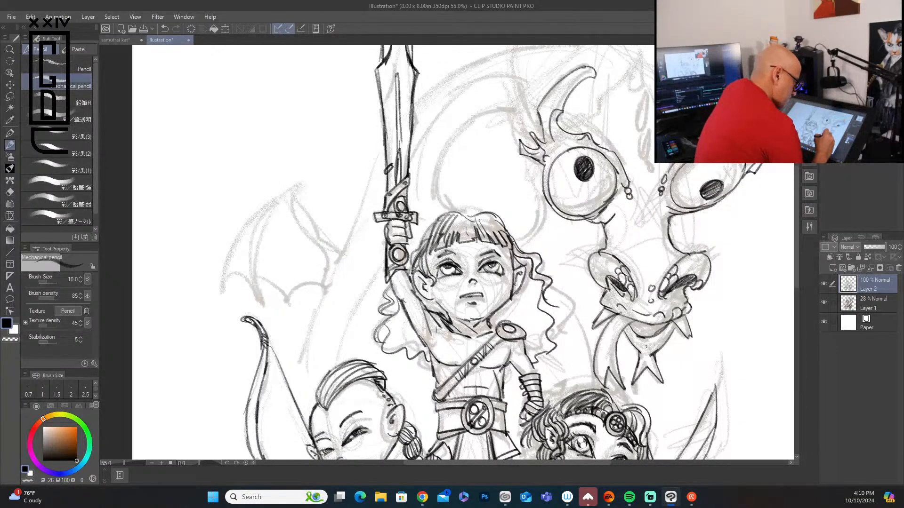
left_click_drag(640, 346, 663, 331)
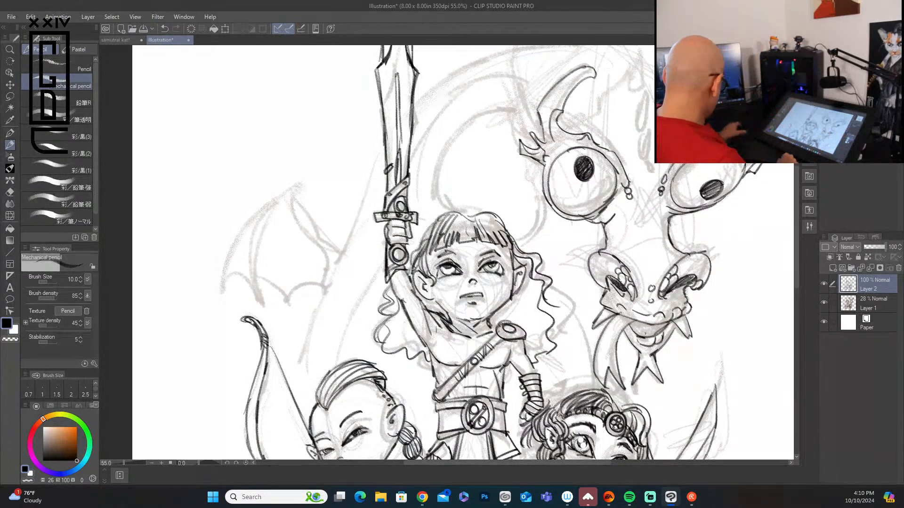
Reduce the mechanical pencil size to 8 and hide the rough sketch on Layer 1 briefly to check the line art, showing it again
key("bracketleft")
scroll(645, 333, "down", 6)
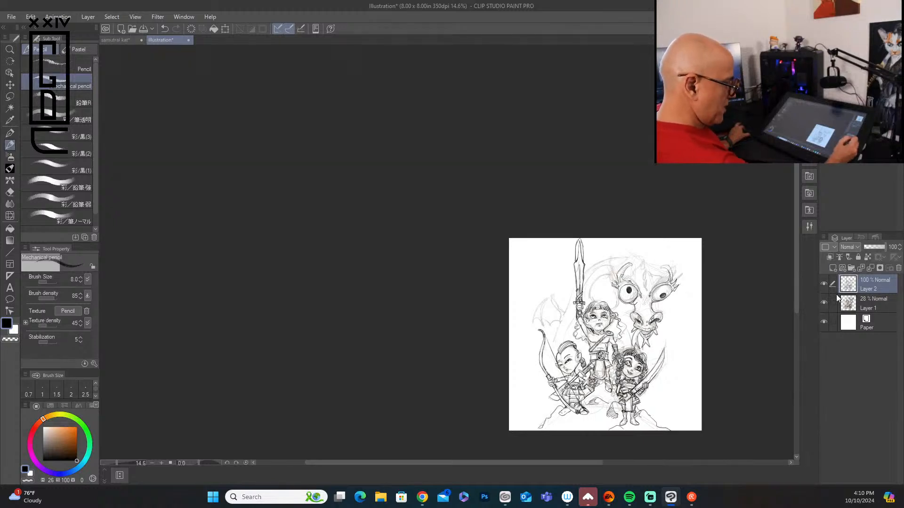
left_click(824, 303)
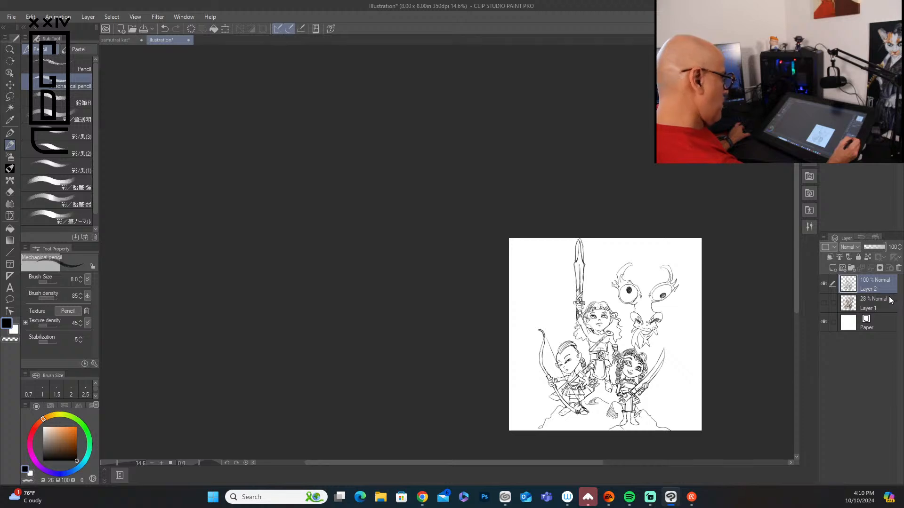
left_click(823, 303)
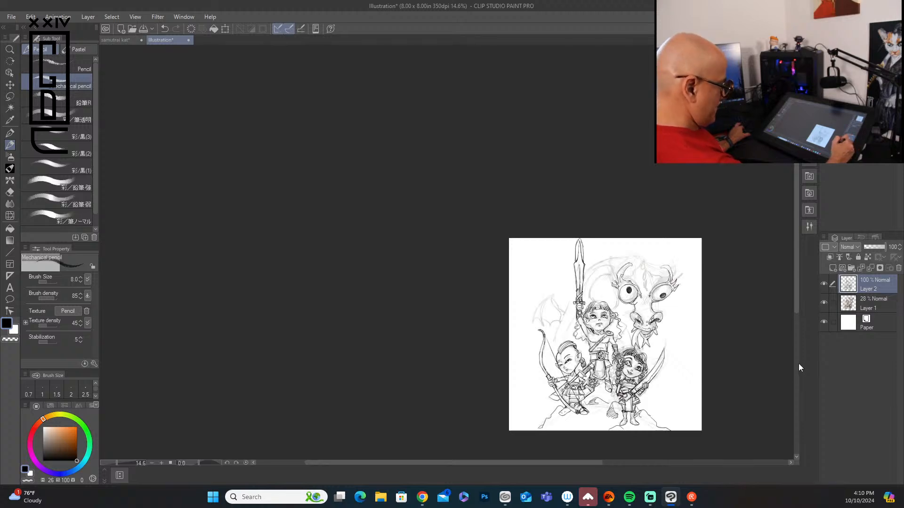
Outline the dragon's arching neck behind the raised sword, its body edge down to the left warrior, and the curve beside the middle warrior's hair
scroll(801, 352, "up", 12)
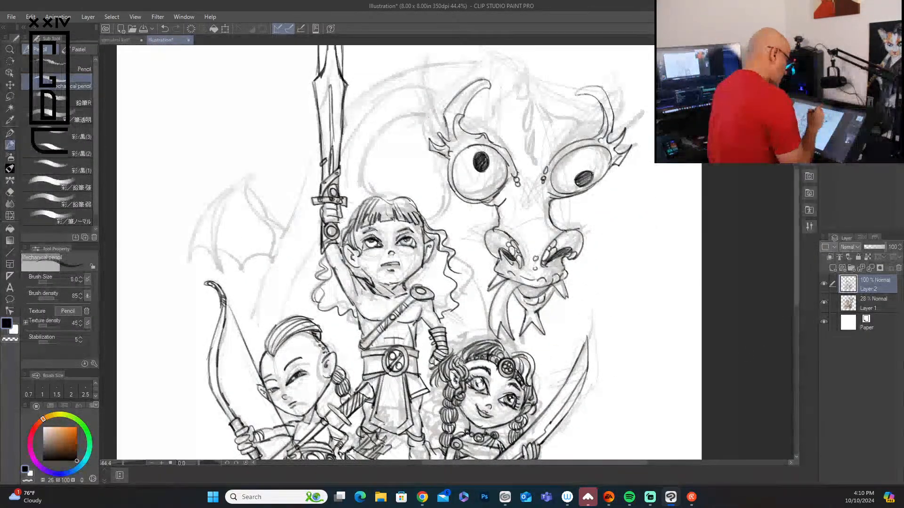
mouse_move(445, 122)
left_mouse_down()
mouse_move(418, 115)
mouse_move(381, 146)
mouse_move(377, 189)
left_mouse_up()
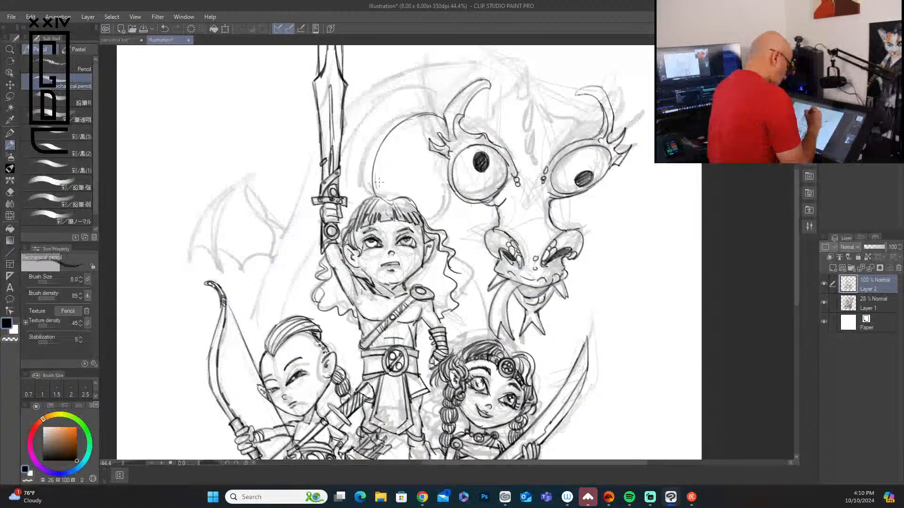
mouse_move(377, 107)
left_mouse_down()
mouse_move(442, 111)
mouse_move(351, 148)
mouse_move(345, 215)
left_mouse_up()
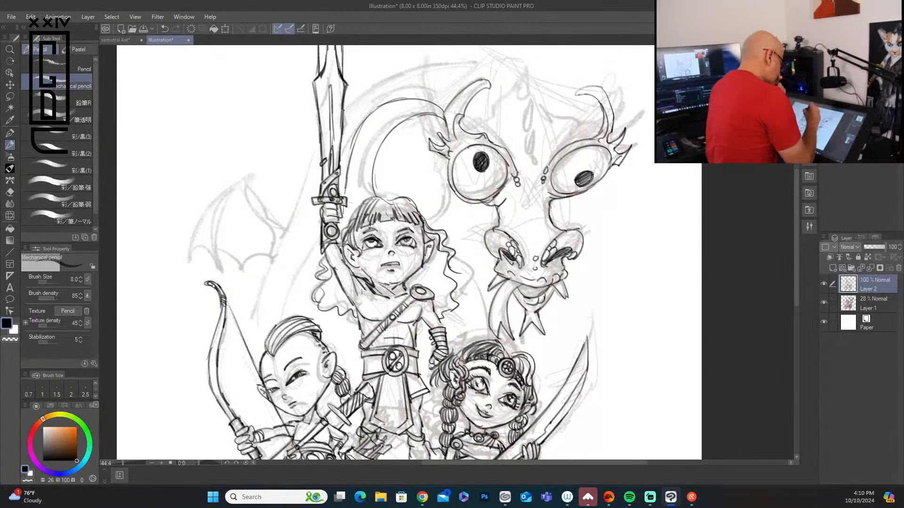
mouse_move(345, 110)
left_mouse_down()
mouse_move(409, 69)
mouse_move(475, 61)
left_mouse_up()
mouse_move(321, 142)
left_mouse_down()
mouse_move(253, 312)
mouse_move(253, 332)
left_mouse_up()
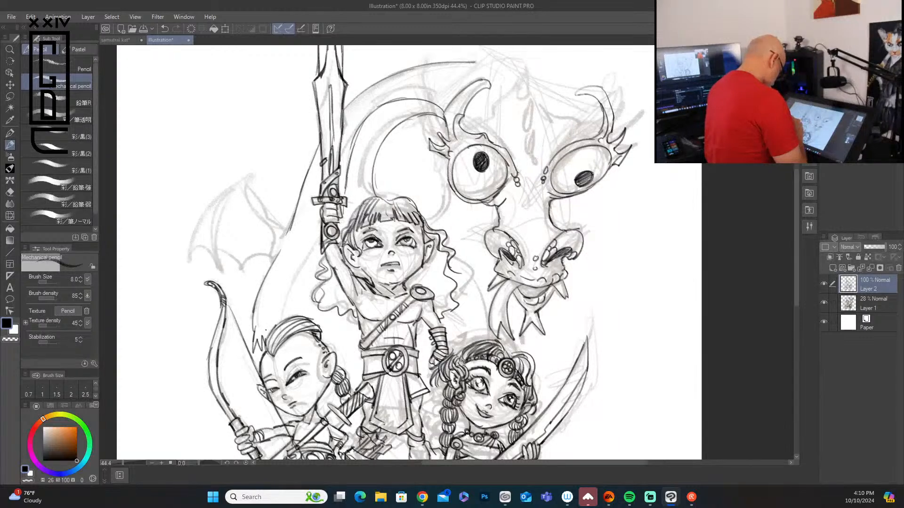
mouse_move(281, 299)
left_mouse_down()
mouse_move(267, 328)
mouse_move(255, 327)
left_mouse_up()
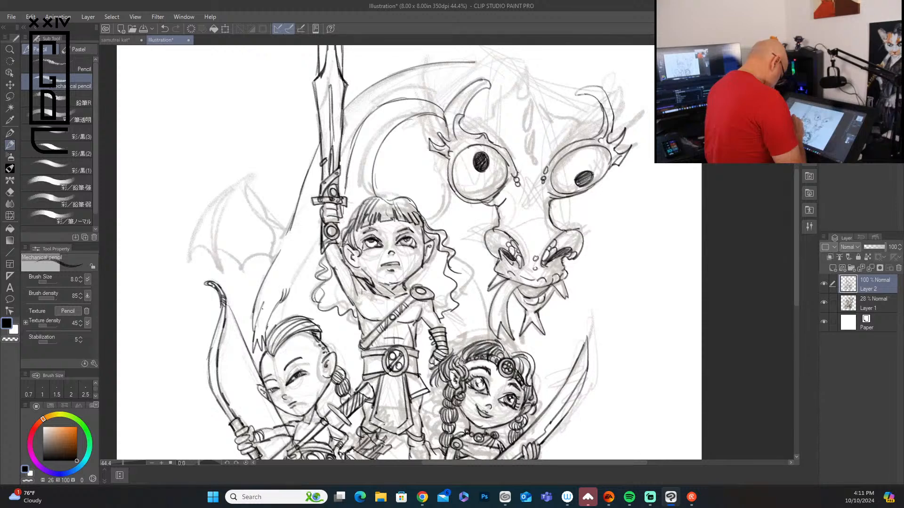
left_click_drag(317, 245, 283, 322)
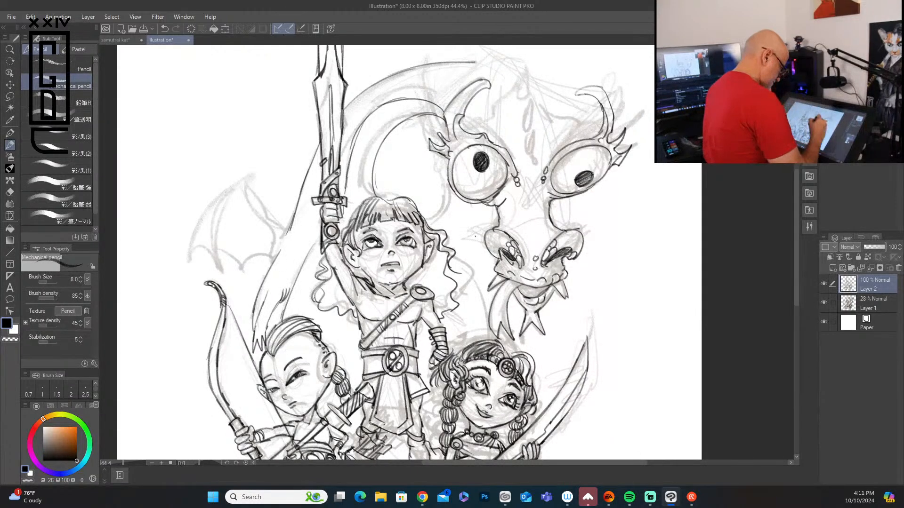
mouse_move(451, 269)
left_mouse_down()
mouse_move(483, 307)
mouse_move(487, 335)
left_mouse_up()
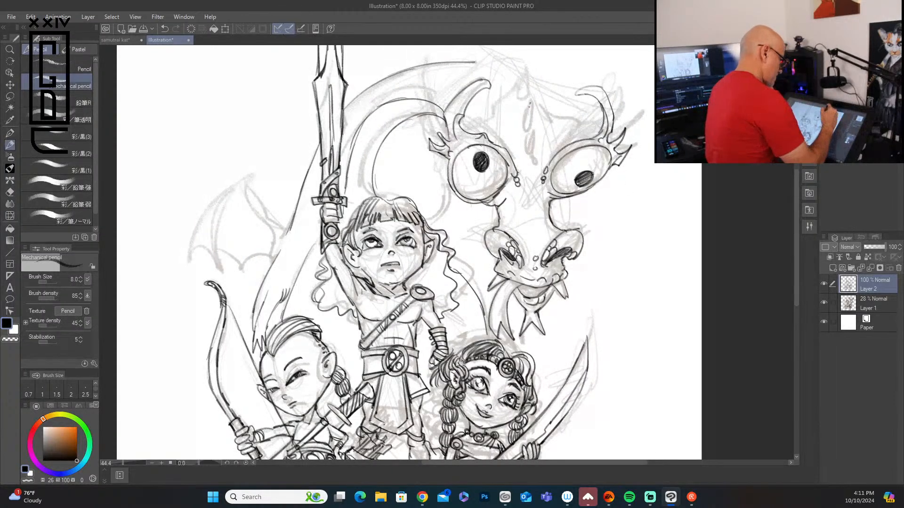
Draw the row of spikes down the dragon's forehead, the top of its head between the horns and the line joining it to the neck
mouse_move(525, 124)
left_mouse_down()
mouse_move(532, 100)
mouse_move(536, 165)
left_mouse_up()
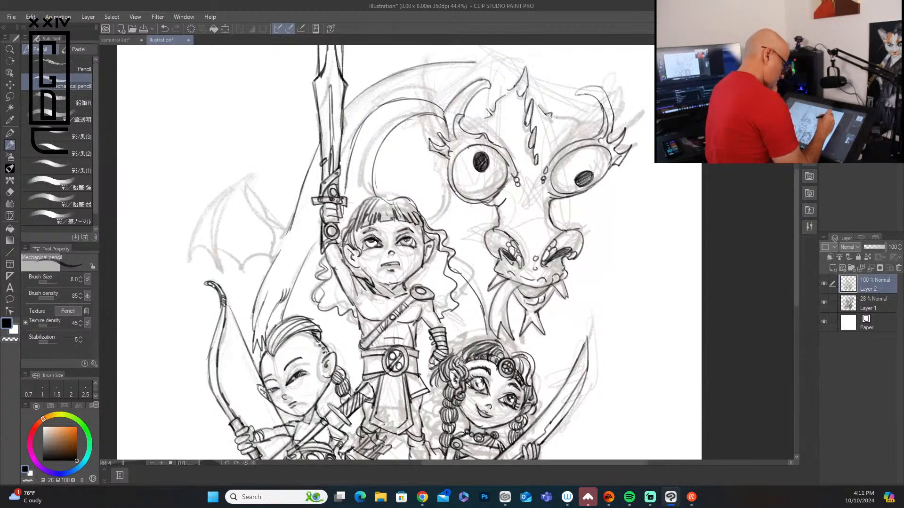
left_click_drag(589, 126, 601, 128)
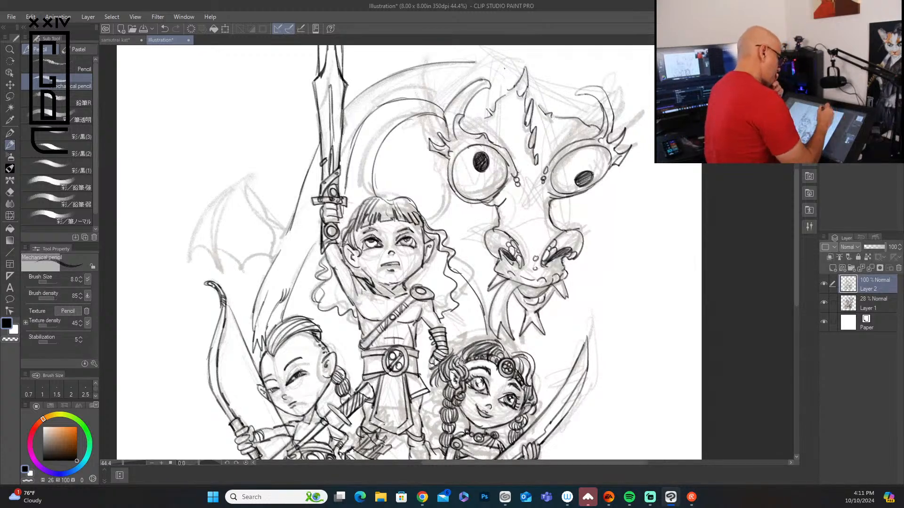
left_click_drag(476, 62, 511, 89)
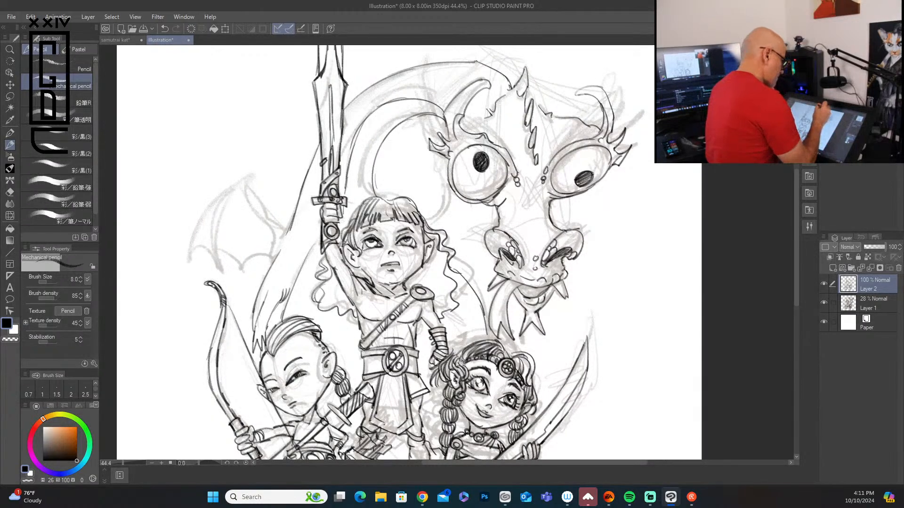
left_click_drag(474, 61, 473, 69)
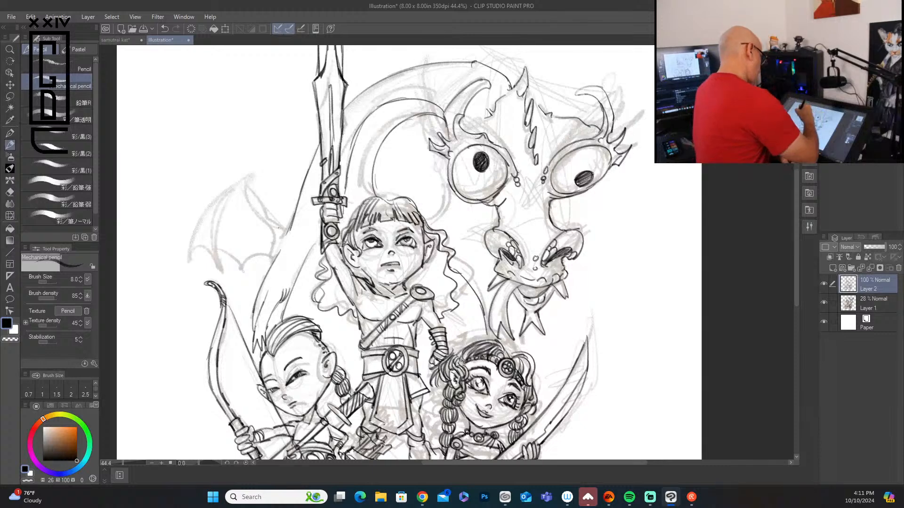
Draw the dragon's wing behind the bow warrior, with its hooked arm, curved finger bones, scalloped membrane edge and fold lines
left_click_drag(279, 227, 250, 174)
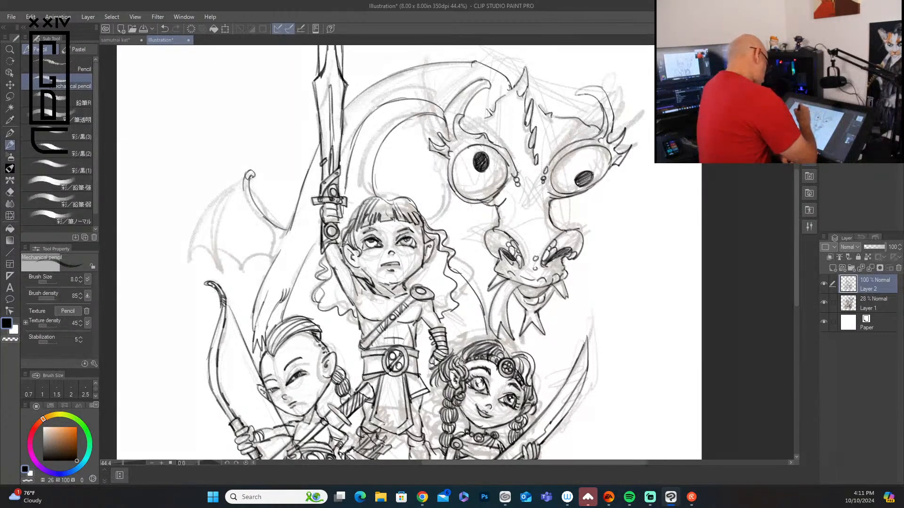
left_click_drag(252, 210, 271, 238)
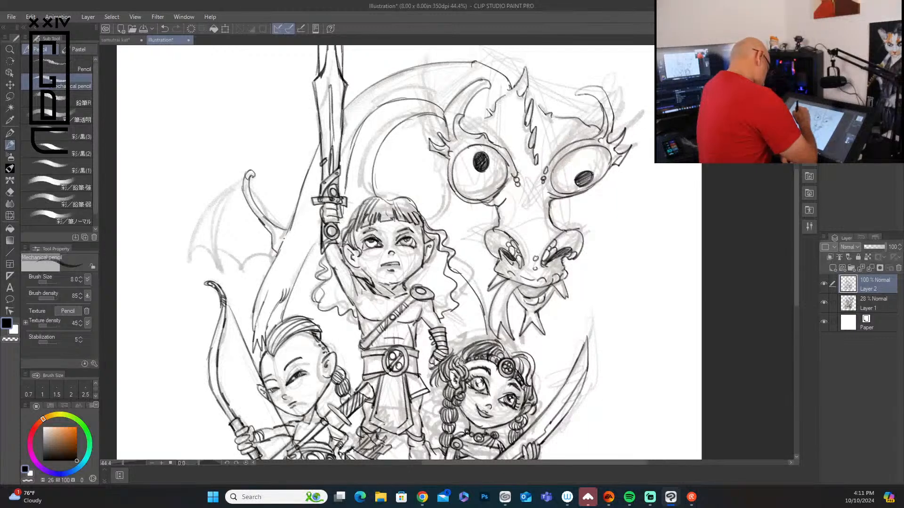
mouse_move(243, 180)
left_mouse_down()
mouse_move(215, 223)
mouse_move(232, 285)
left_mouse_up()
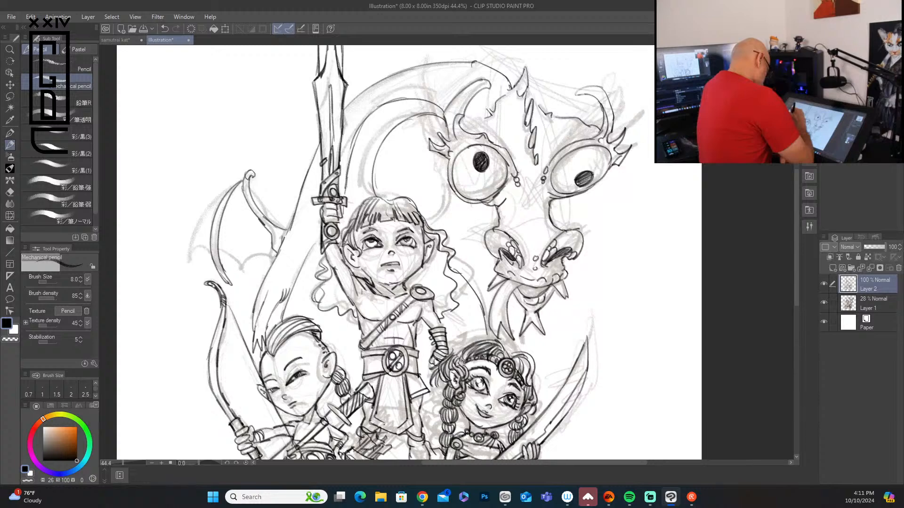
mouse_move(197, 249)
left_mouse_down()
mouse_move(217, 268)
mouse_move(188, 296)
mouse_move(233, 182)
left_mouse_up()
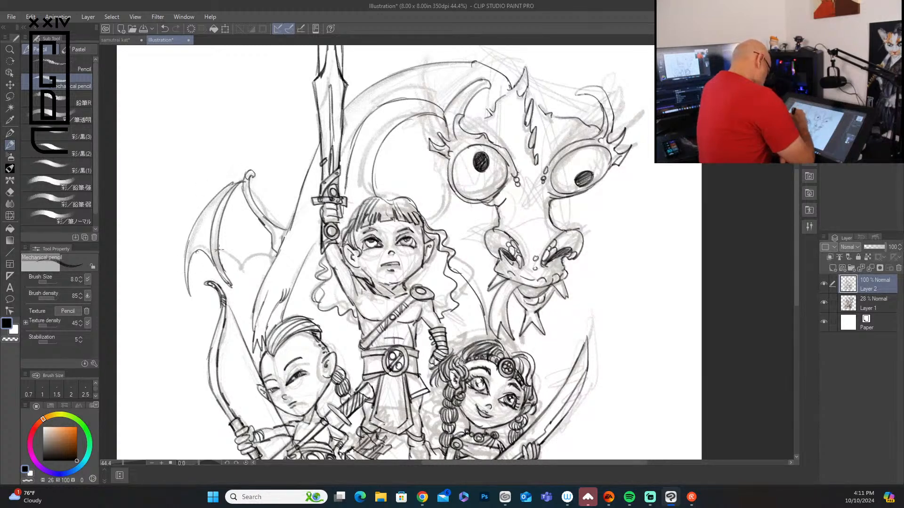
left_click_drag(218, 249, 238, 275)
left_click_drag(241, 186, 235, 261)
mouse_move(233, 223)
left_mouse_down()
mouse_move(241, 273)
mouse_move(277, 255)
left_mouse_up()
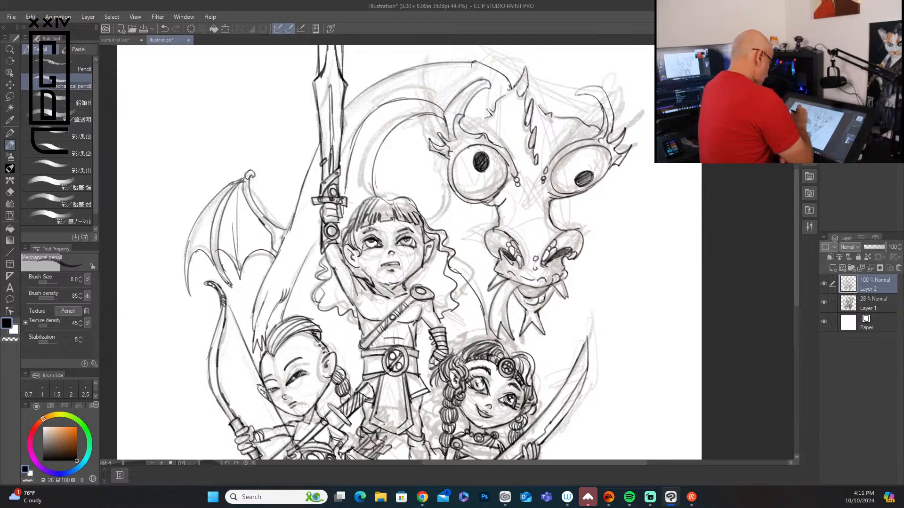
Draw the visible part of the dragon's other wing between the middle warrior's hair and the dragon's snout, with its fold lines
mouse_move(428, 218)
left_mouse_down()
mouse_move(446, 183)
mouse_move(475, 273)
mouse_move(488, 253)
left_mouse_up()
left_click_drag(478, 207, 478, 262)
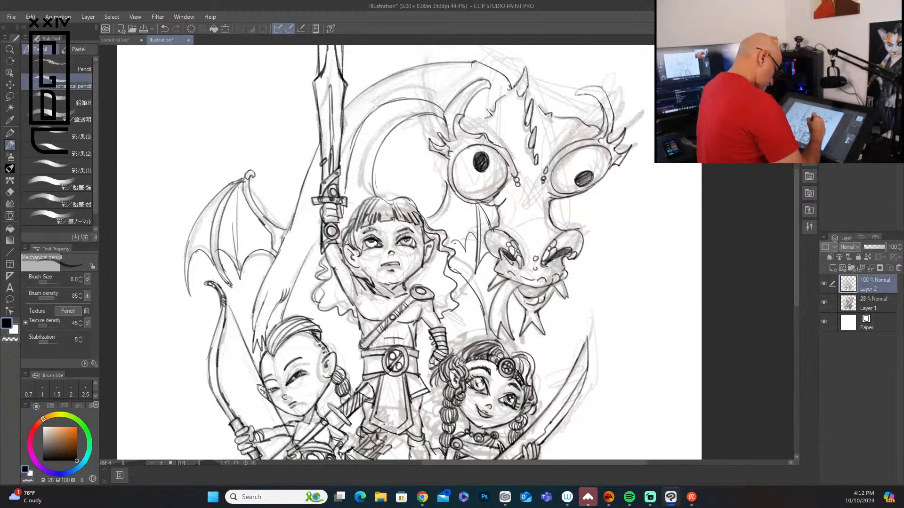
left_click_drag(455, 201, 462, 246)
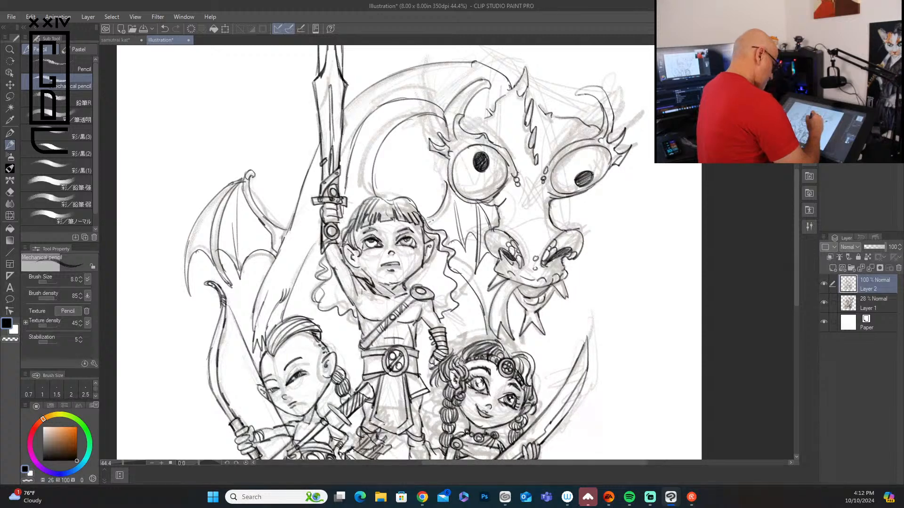
left_click_drag(433, 219, 449, 188)
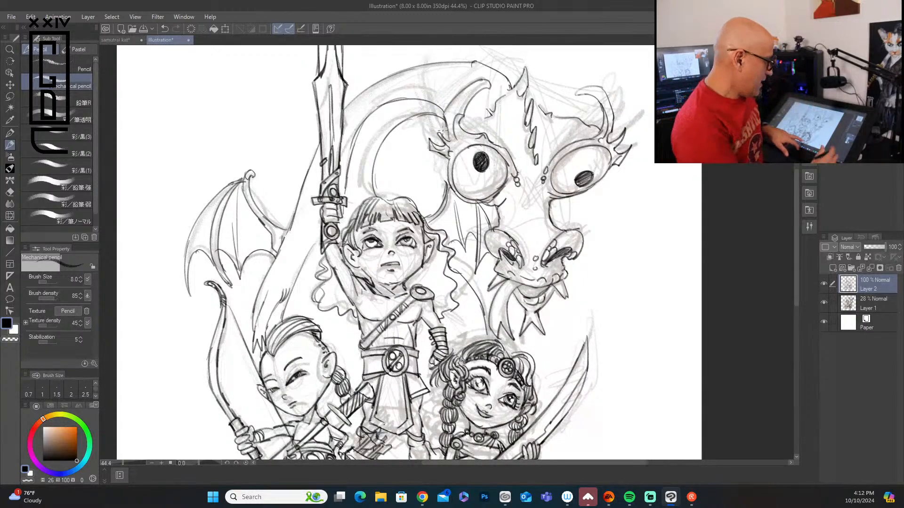
Add a hair stroke beside the middle warrior's raised arm and extend the dragon's body line down to the braided warrior's hair
left_click_drag(794, 298, 792, 346)
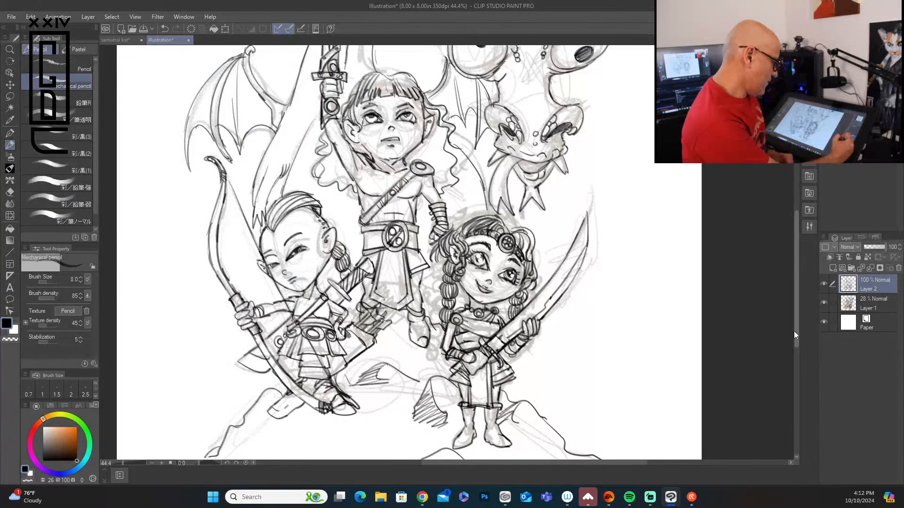
mouse_move(794, 332)
left_mouse_down()
mouse_move(794, 360)
mouse_move(790, 312)
mouse_move(789, 333)
left_mouse_up()
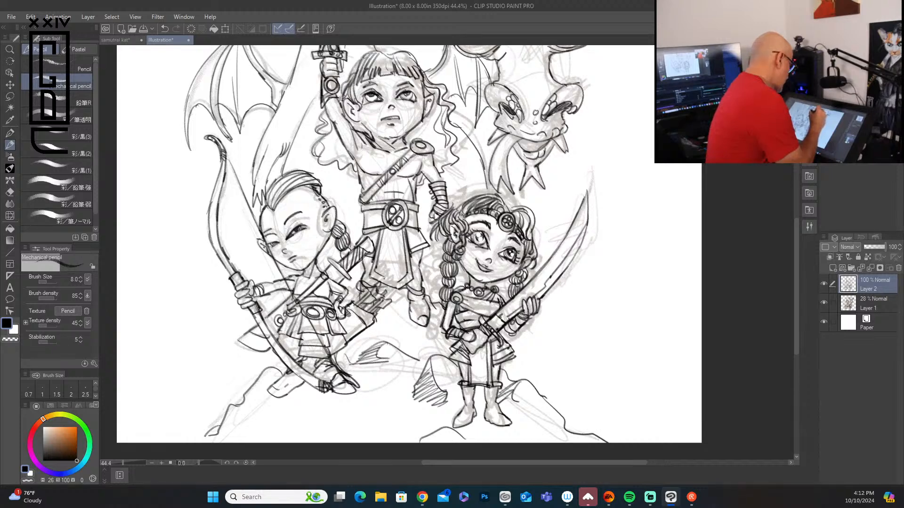
left_click_drag(334, 128, 337, 157)
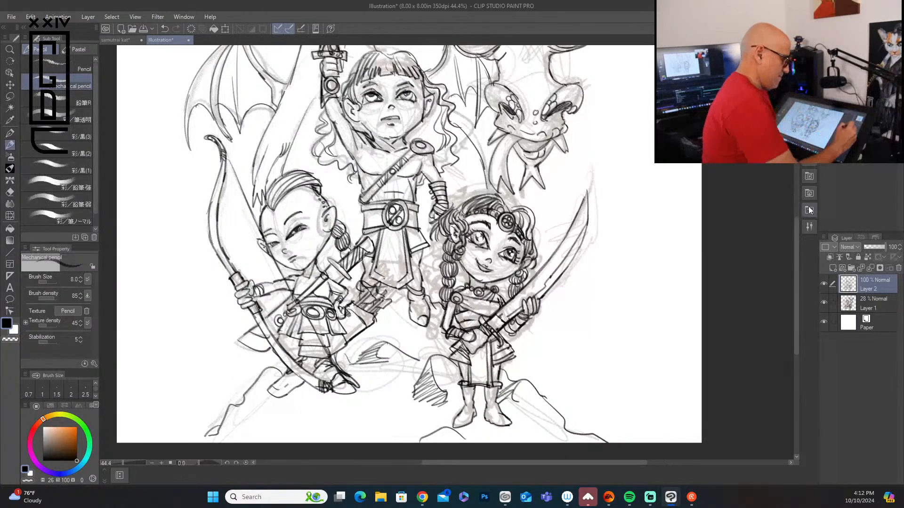
mouse_move(796, 236)
left_mouse_down()
mouse_move(798, 200)
mouse_move(781, 247)
left_mouse_up()
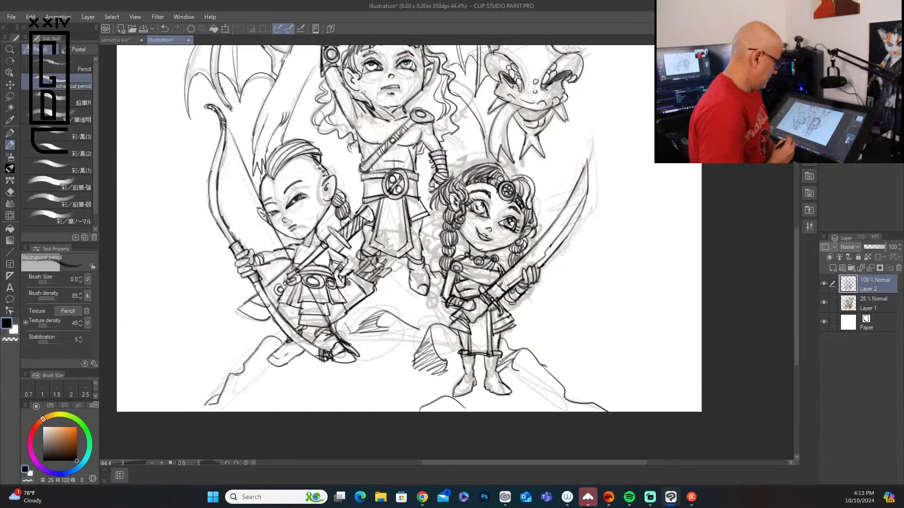
left_click_drag(484, 136, 488, 163)
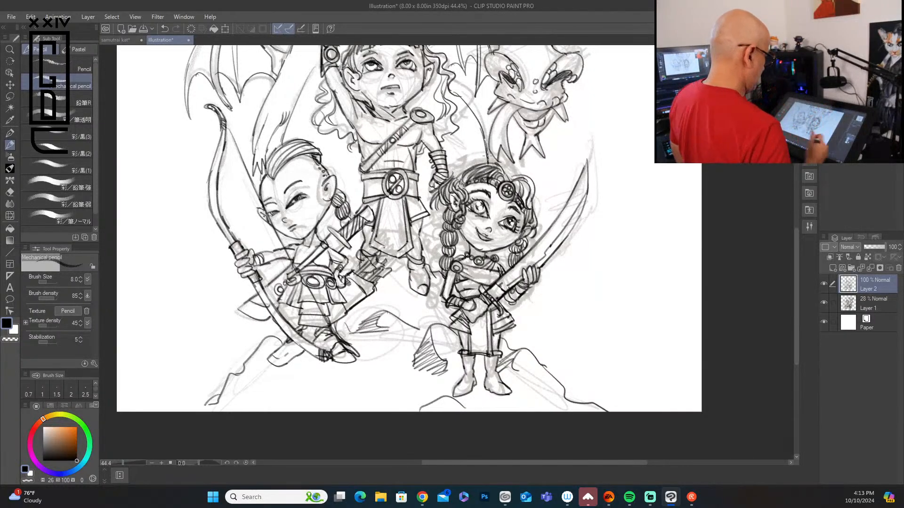
Draw the dragon's long tapering tail curving out from behind the braided warrior towards the edge of the page
mouse_move(796, 306)
left_mouse_down()
mouse_move(796, 281)
mouse_move(798, 307)
left_mouse_up()
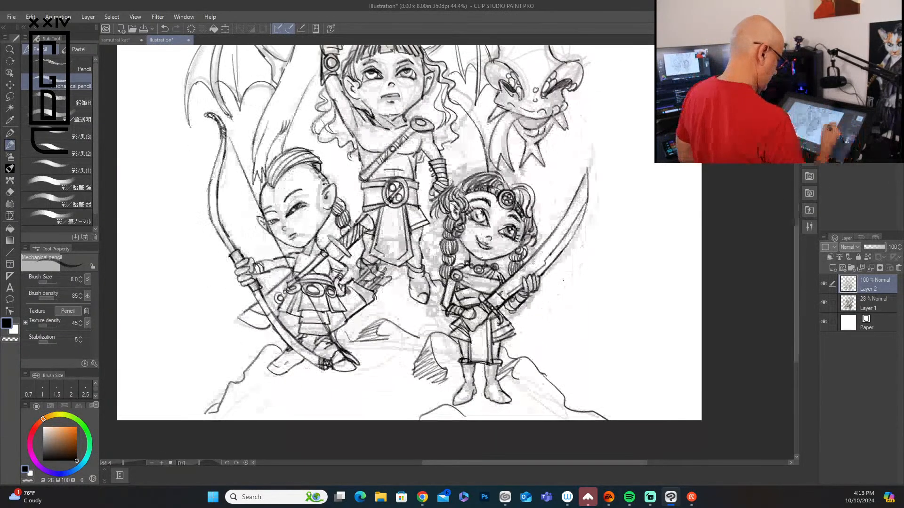
left_click_drag(654, 227, 518, 320)
mouse_move(537, 367)
left_mouse_down()
mouse_move(560, 359)
mouse_move(675, 230)
mouse_move(588, 312)
mouse_move(524, 353)
left_mouse_up()
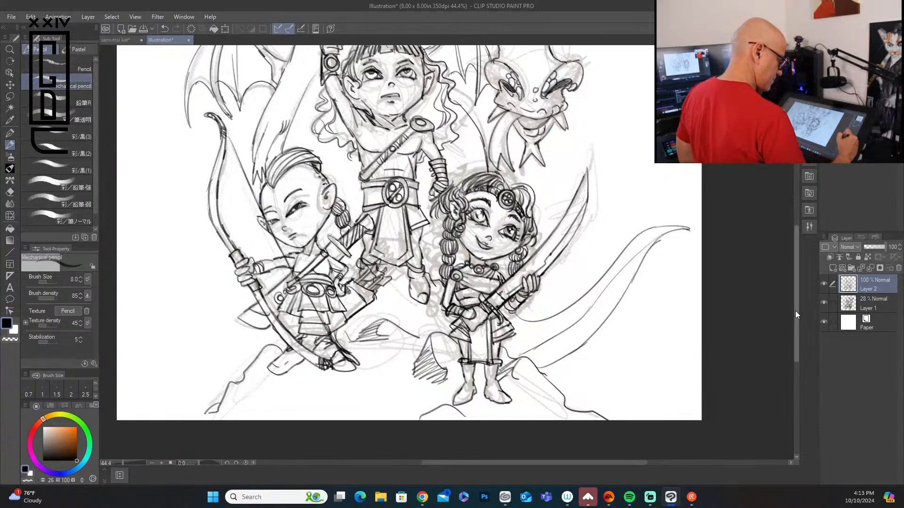
Hide the rough sketch on Layer 1 and hatch the shadow under the middle warrior's jaw and on the neck
mouse_move(794, 310)
left_mouse_down()
mouse_move(797, 219)
mouse_move(792, 339)
mouse_move(788, 210)
mouse_move(797, 306)
mouse_move(797, 253)
mouse_move(794, 287)
mouse_move(784, 282)
left_mouse_up()
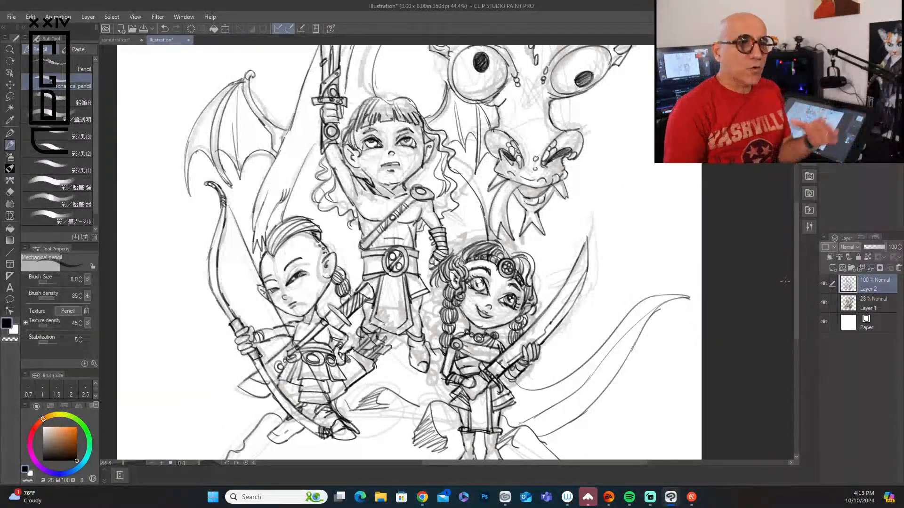
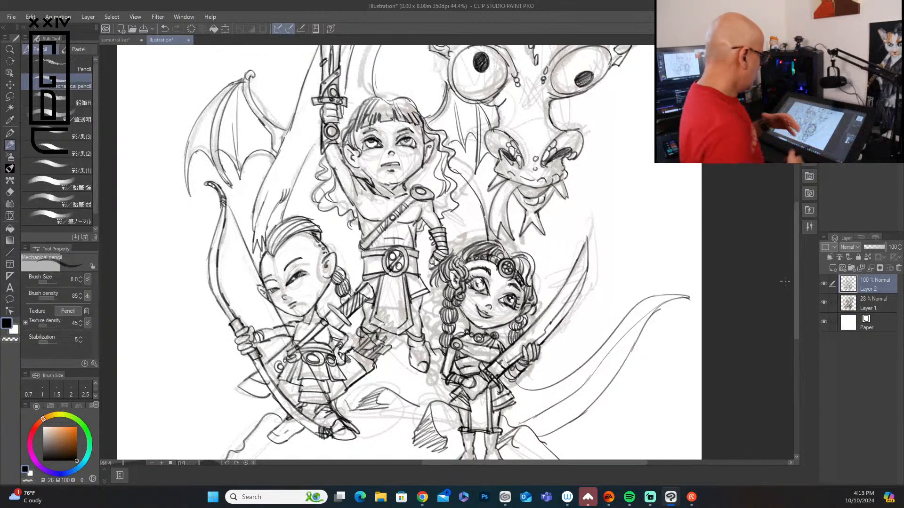
left_click(823, 303)
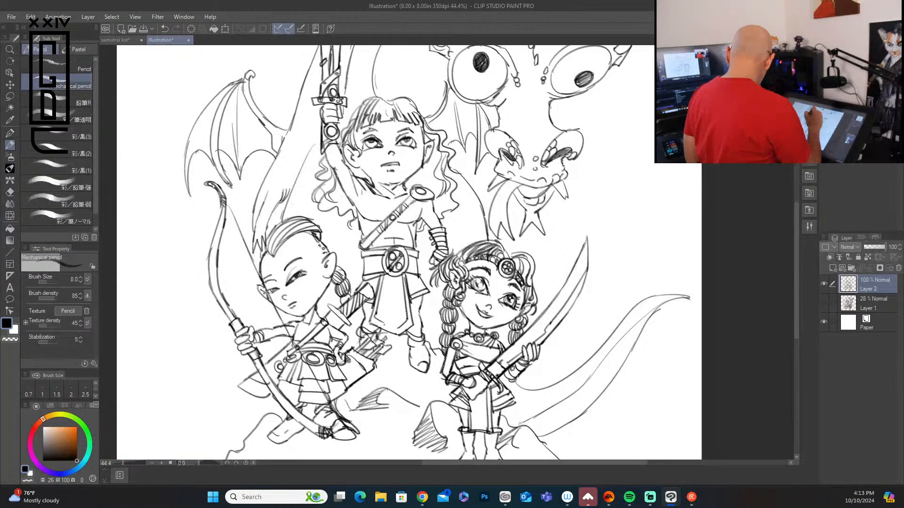
scroll(388, 170, "up", 5)
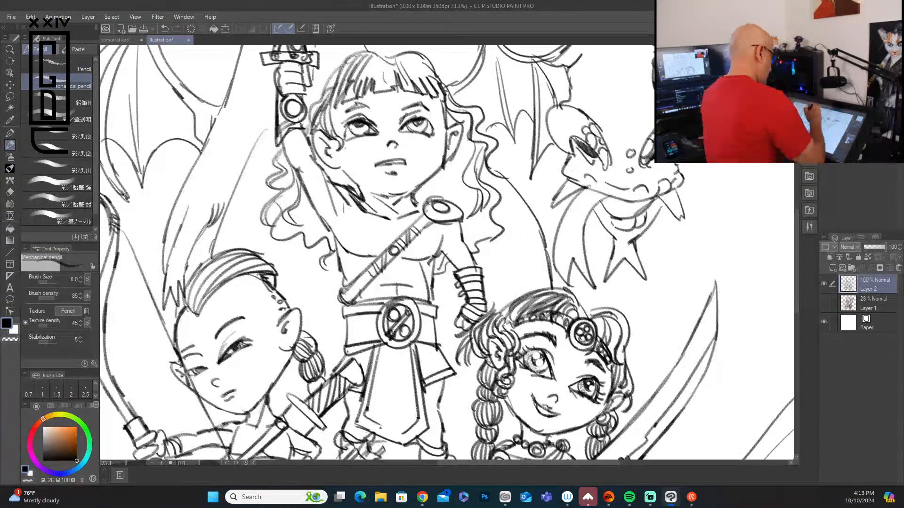
left_click_drag(339, 148, 400, 202)
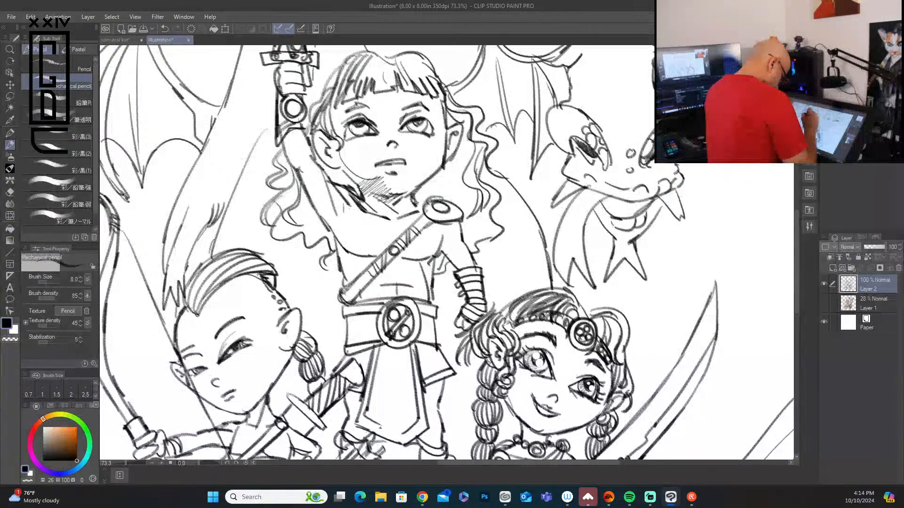
Hatch light shading above the middle warrior's eyes, inside both ears and along the cheek and jaw
left_click_drag(402, 118, 425, 111)
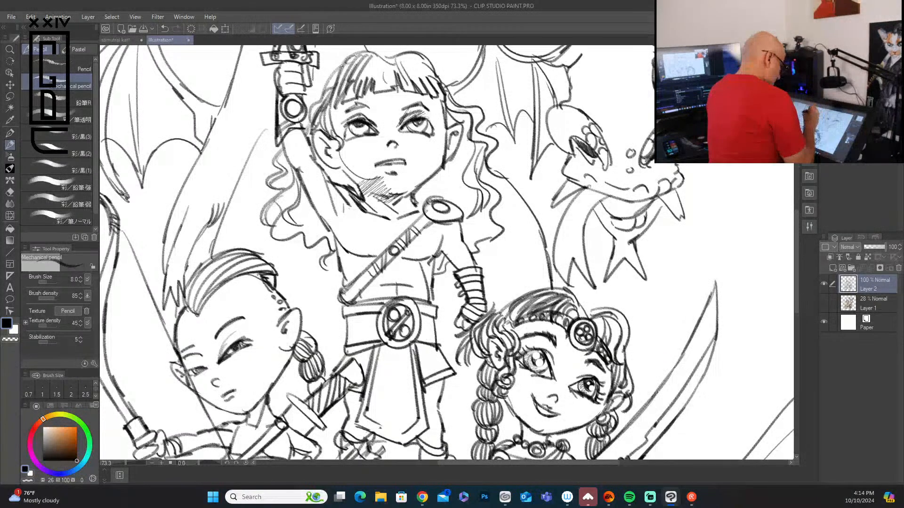
left_click_drag(349, 122, 365, 112)
left_click_drag(362, 121, 375, 112)
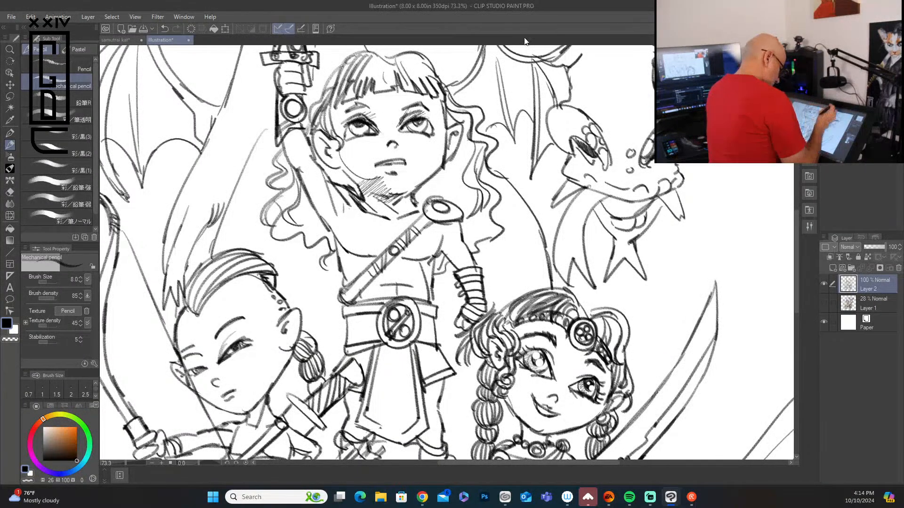
left_click_drag(456, 126, 446, 137)
left_click_drag(453, 132, 452, 142)
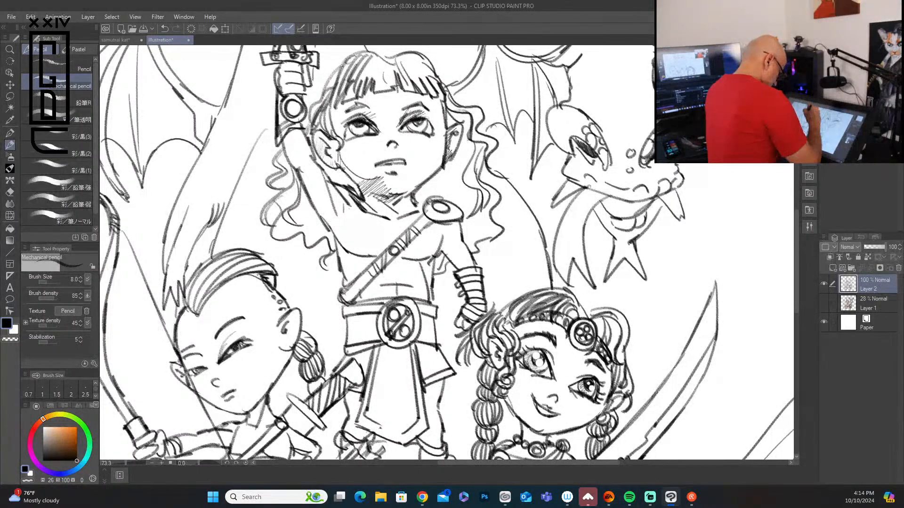
left_click_drag(344, 168, 356, 185)
left_click_drag(339, 138, 334, 168)
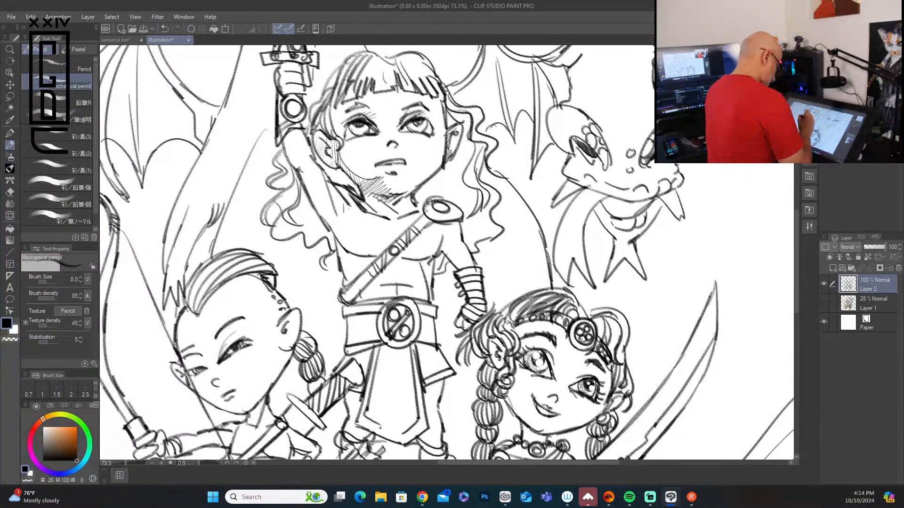
Hatch shading along the middle warrior's raised arm, armpit and shoulder, and on the round clasp of the chest strap
left_click_drag(359, 207, 335, 242)
mouse_move(287, 143)
left_mouse_down()
mouse_move(310, 164)
mouse_move(288, 146)
mouse_move(293, 164)
mouse_move(338, 233)
left_mouse_up()
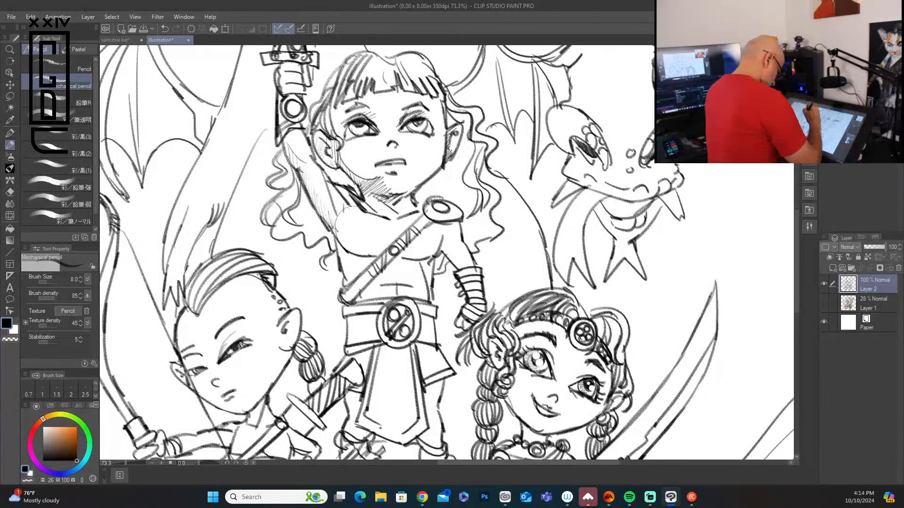
mouse_move(336, 184)
left_mouse_down()
mouse_move(353, 208)
mouse_move(370, 213)
left_mouse_up()
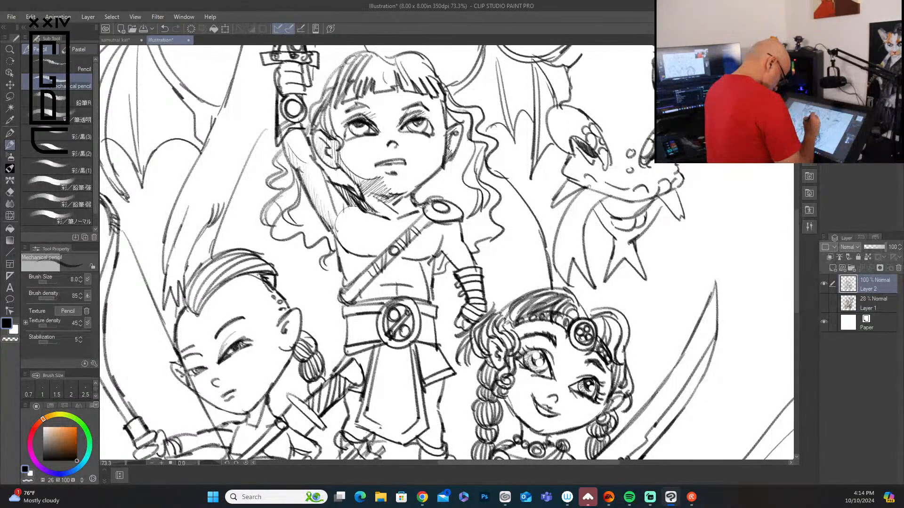
left_click_drag(432, 205, 425, 210)
left_click_drag(433, 209, 431, 219)
left_click_drag(445, 215, 444, 221)
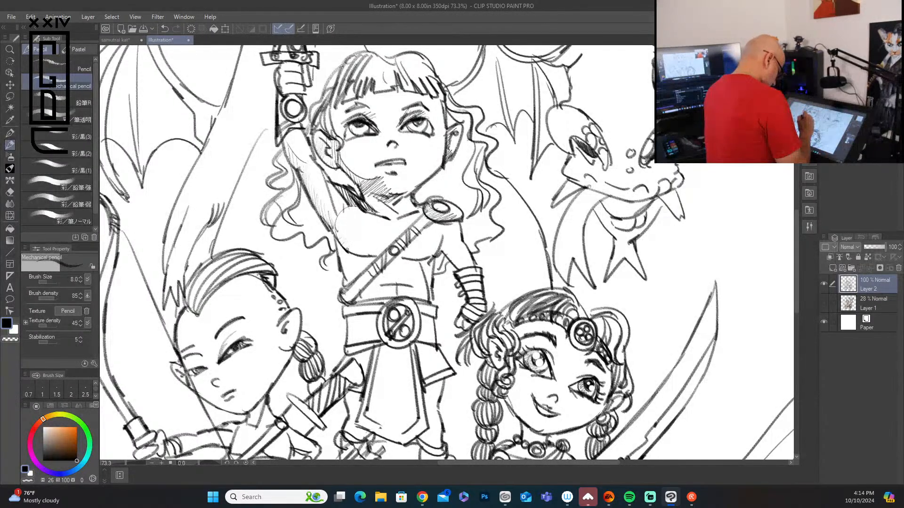
Hatch shading under the middle warrior's chest, down the sides of the torso and across the belt and its buckle
left_click_drag(354, 242, 347, 250)
mouse_move(360, 245)
left_mouse_down()
mouse_move(340, 249)
mouse_move(348, 279)
mouse_move(360, 268)
mouse_move(383, 288)
left_mouse_up()
mouse_move(428, 260)
left_mouse_down()
mouse_move(420, 274)
mouse_move(434, 300)
left_mouse_up()
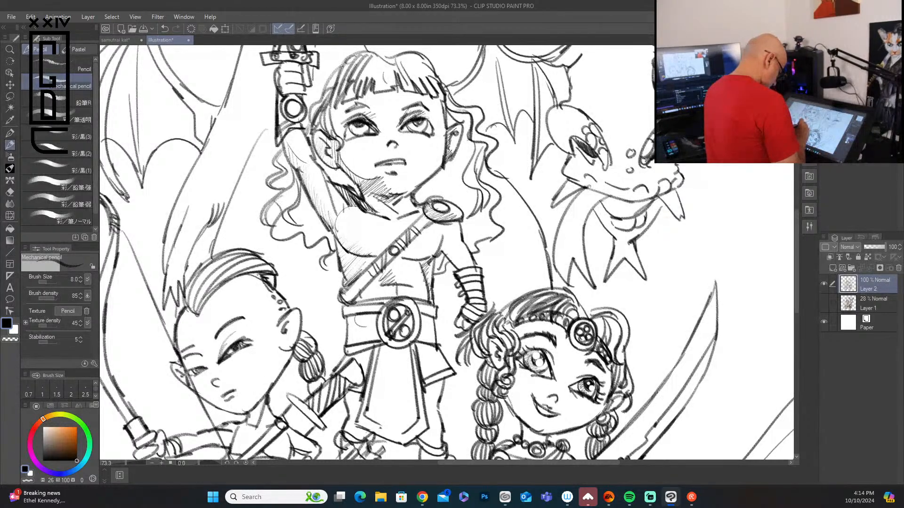
mouse_move(358, 320)
left_mouse_down()
mouse_move(398, 316)
mouse_move(403, 333)
mouse_move(434, 297)
mouse_move(424, 306)
mouse_move(434, 313)
mouse_move(417, 331)
mouse_move(433, 323)
mouse_move(426, 345)
left_mouse_up()
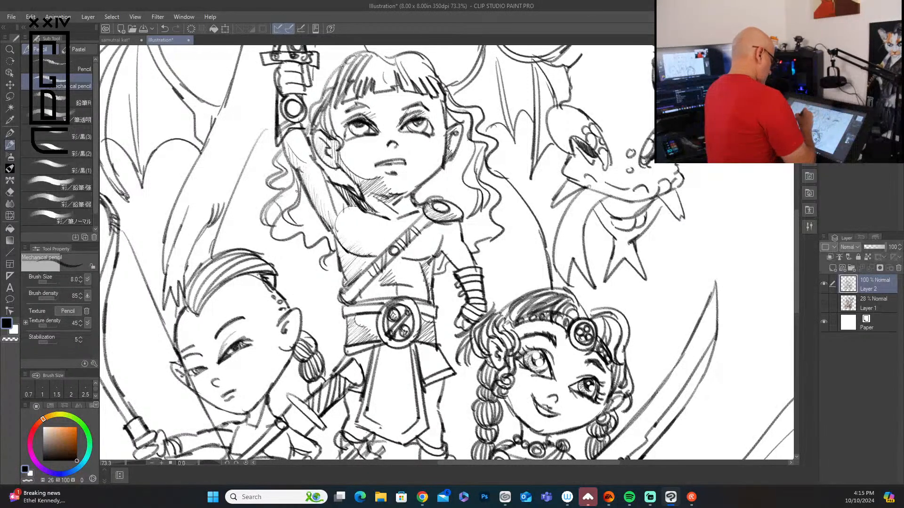
Hatch shading into the middle warrior's curly hair behind the raised arm
left_click_drag(305, 190, 294, 212)
mouse_move(306, 195)
left_mouse_down()
mouse_move(295, 220)
mouse_move(300, 234)
left_mouse_up()
left_click_drag(310, 219, 307, 237)
left_click_drag(322, 221, 312, 237)
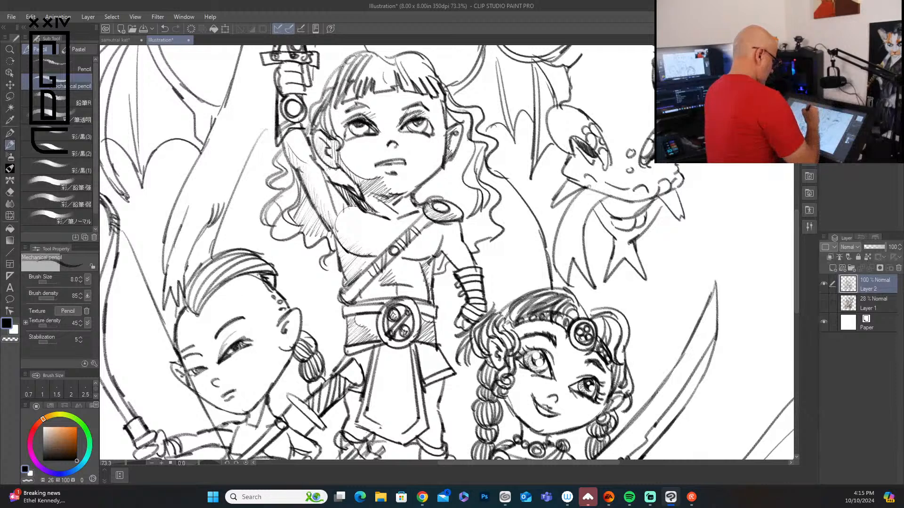
Hatch shading into the middle warrior's hair beside the lowered arm, from the ear down past the shoulder clasp
mouse_move(425, 181)
left_mouse_down()
mouse_move(418, 203)
mouse_move(432, 199)
left_mouse_up()
left_click_drag(445, 172, 439, 204)
left_click_drag(451, 171, 443, 209)
left_click_drag(457, 173, 450, 204)
mouse_move(461, 154)
left_mouse_down()
mouse_move(451, 193)
mouse_move(458, 185)
left_mouse_up()
mouse_move(467, 136)
left_mouse_down()
mouse_move(456, 173)
mouse_move(460, 157)
left_mouse_up()
left_click_drag(471, 114, 464, 138)
left_click_drag(459, 199, 474, 231)
left_click_drag(459, 222, 472, 249)
left_click_drag(464, 243, 475, 264)
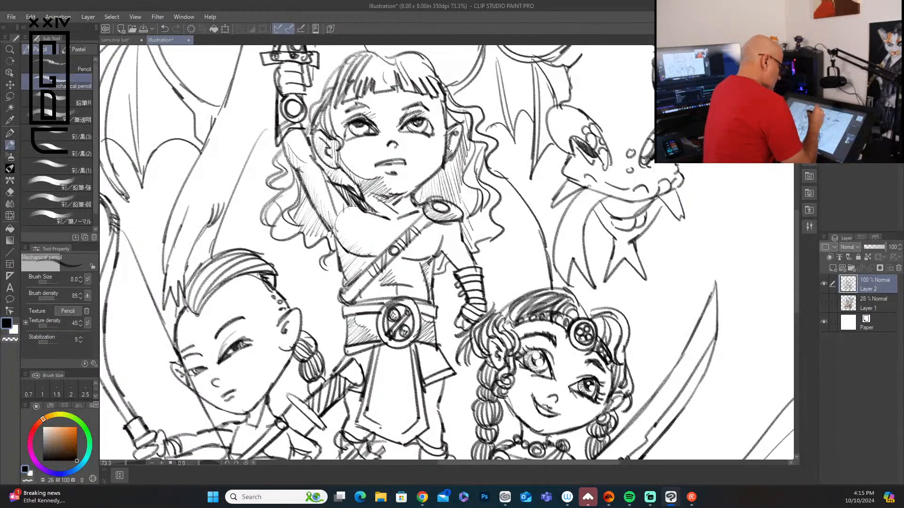
Retouch the pupils and highlights of the middle warrior's eyes, undoing the stroke tried on each eye after that
left_click_drag(413, 120, 421, 125)
left_click_drag(353, 123, 365, 126)
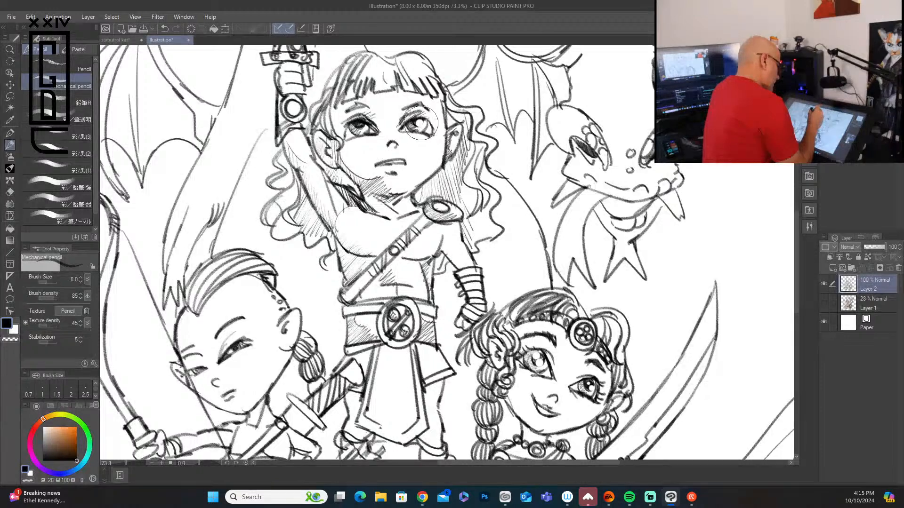
mouse_move(416, 118)
left_mouse_down()
mouse_move(437, 141)
mouse_move(413, 126)
left_mouse_up()
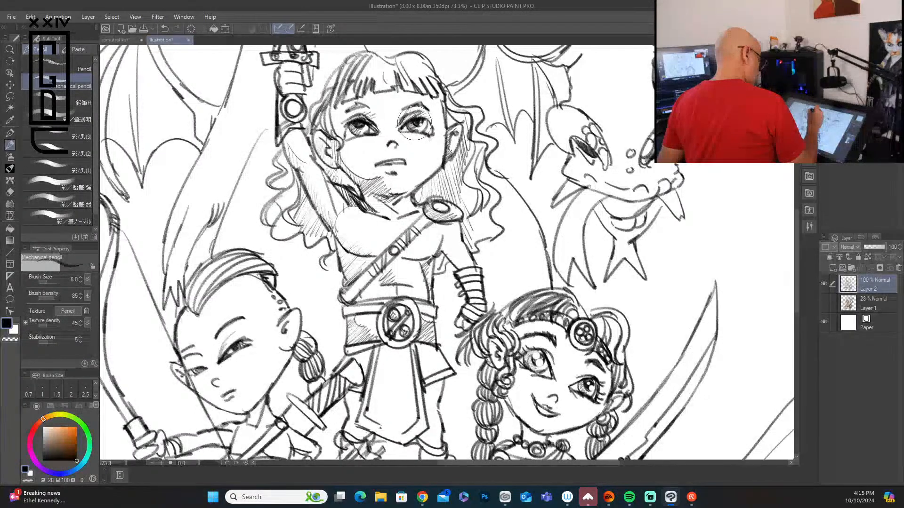
key("ctrl+z")
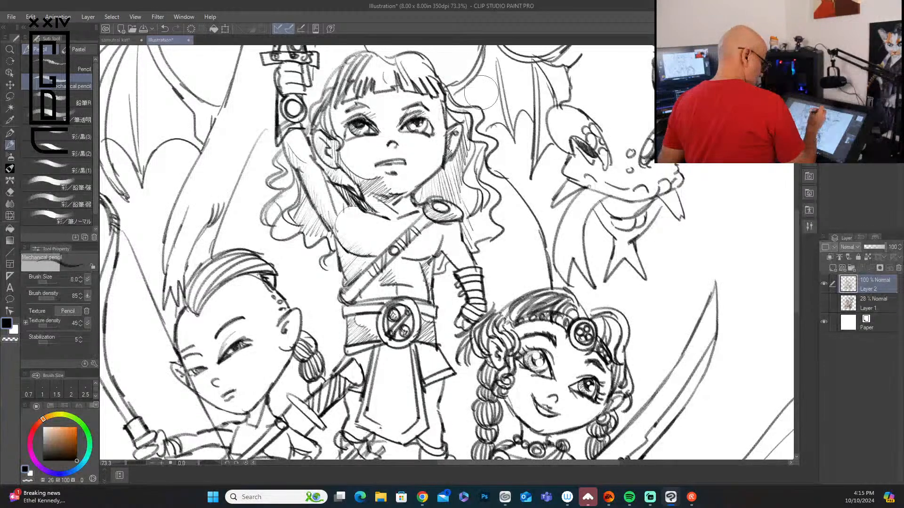
left_click_drag(352, 121, 369, 120)
key("ctrl+z")
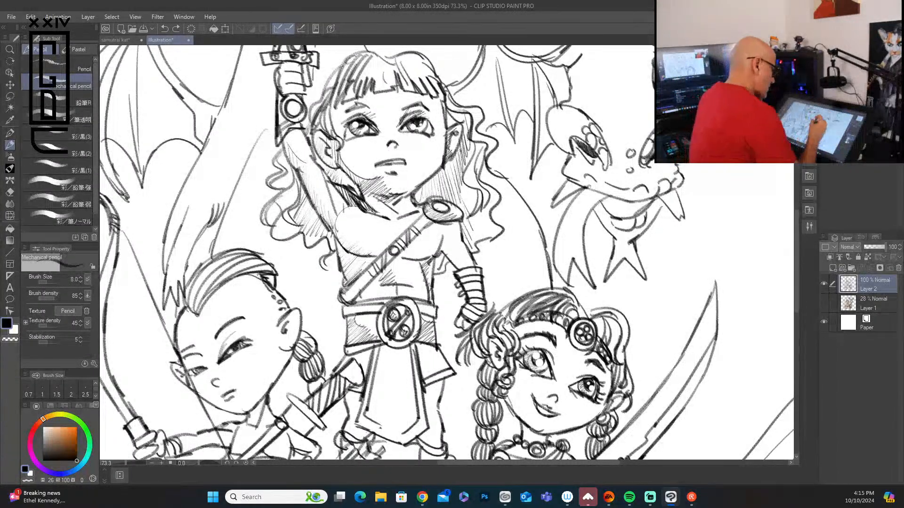
Hatch shading on the middle warrior's lowered arm and bracer, then across the crescent-marked front cloth and hip flaps
mouse_move(452, 235)
left_mouse_down()
mouse_move(442, 259)
mouse_move(478, 297)
mouse_move(464, 283)
mouse_move(466, 315)
left_mouse_up()
left_click_drag(477, 300, 469, 322)
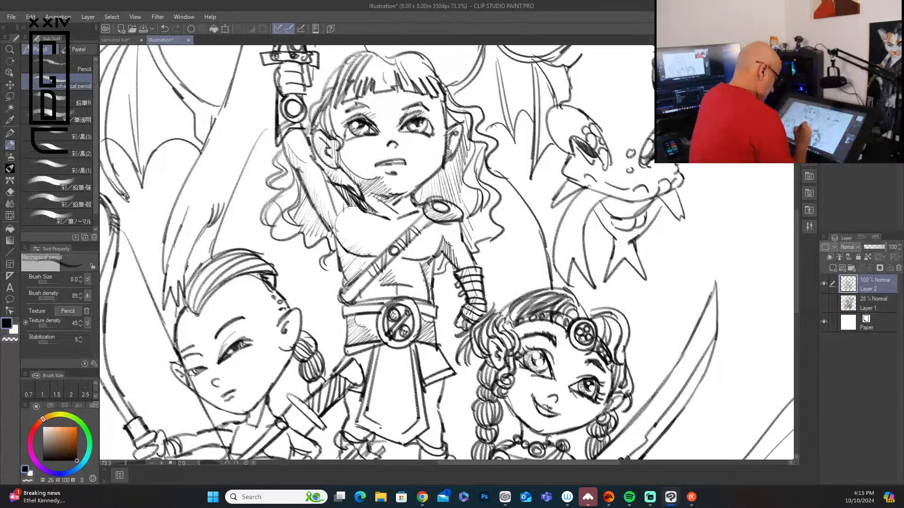
mouse_move(378, 359)
left_mouse_down()
mouse_move(410, 359)
mouse_move(397, 347)
mouse_move(385, 362)
mouse_move(405, 364)
mouse_move(379, 410)
mouse_move(405, 394)
mouse_move(411, 408)
mouse_move(393, 419)
mouse_move(377, 369)
mouse_move(391, 362)
mouse_move(384, 404)
left_mouse_up()
left_click_drag(389, 379, 412, 410)
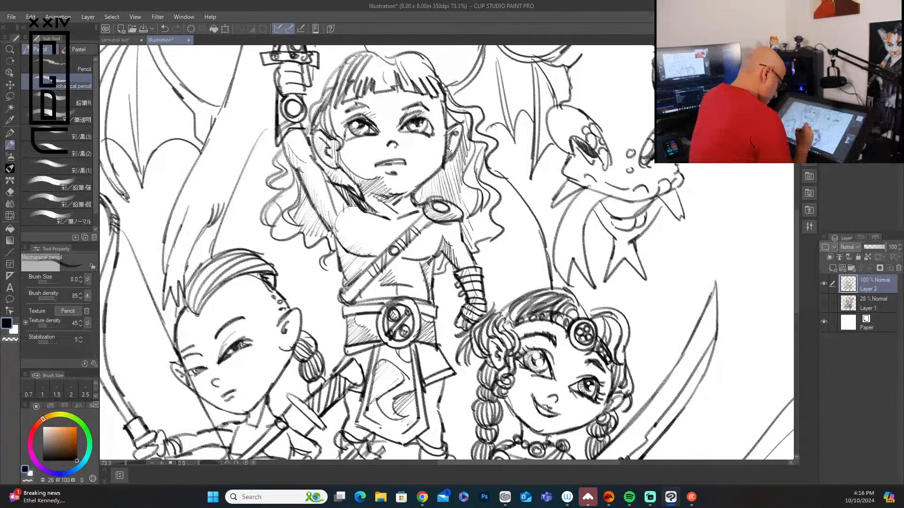
mouse_move(437, 348)
left_mouse_down()
mouse_move(421, 357)
mouse_move(443, 365)
left_mouse_up()
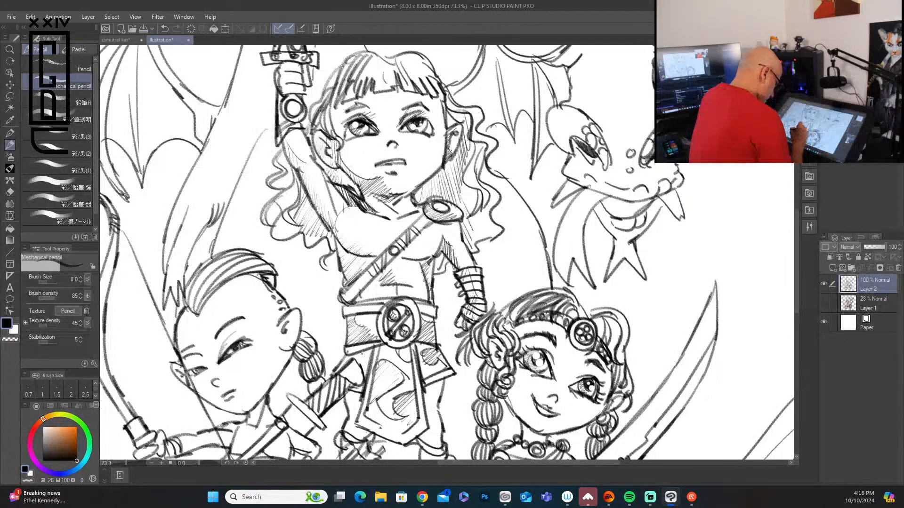
left_click_drag(361, 354, 365, 368)
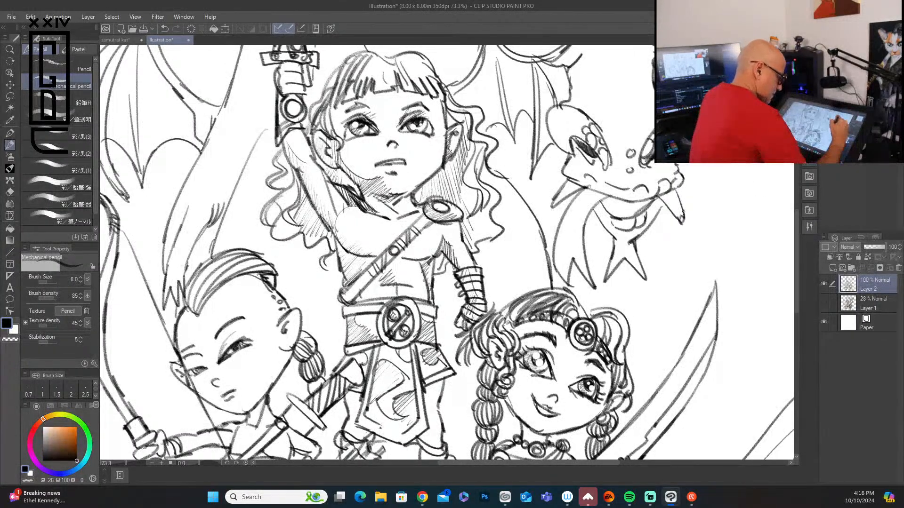
Hatch shading below the dragon's jaw and down the pointed frill beside its neck
left_click_drag(664, 205, 656, 216)
mouse_move(570, 185)
left_mouse_down()
mouse_move(552, 209)
mouse_move(571, 185)
mouse_move(563, 197)
mouse_move(573, 232)
mouse_move(570, 210)
mouse_move(560, 282)
left_mouse_up()
mouse_move(574, 242)
left_mouse_down()
mouse_move(567, 275)
mouse_move(575, 273)
left_mouse_up()
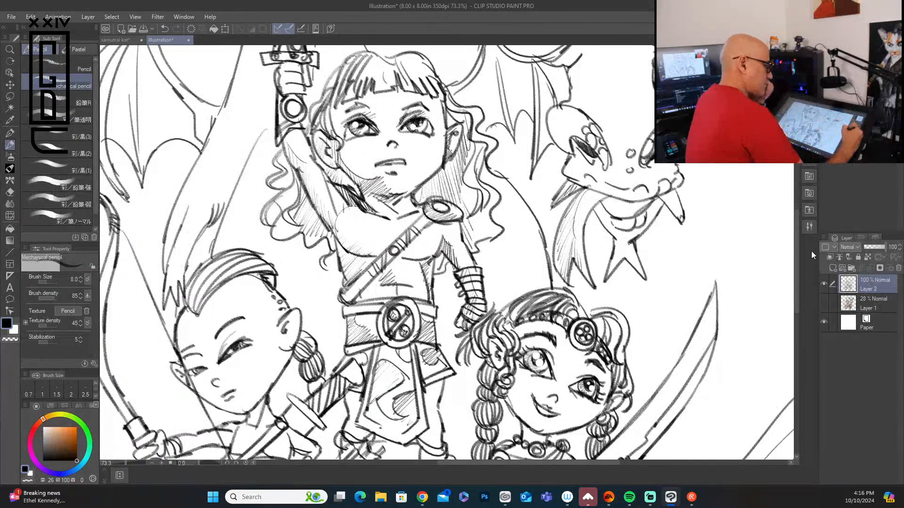
Hatch curved shading around the pupils across the lower parts of the dragon's two large eyeballs
left_click_drag(795, 244, 797, 203)
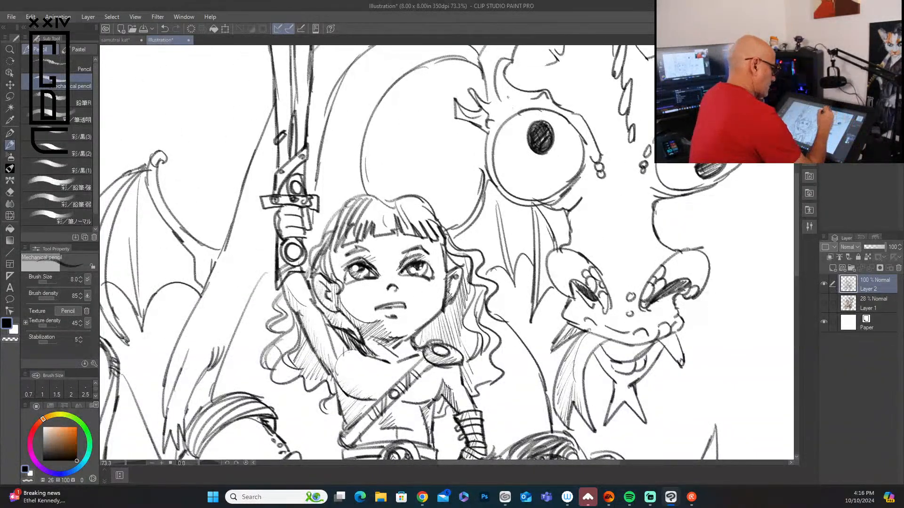
left_click_drag(500, 115, 489, 167)
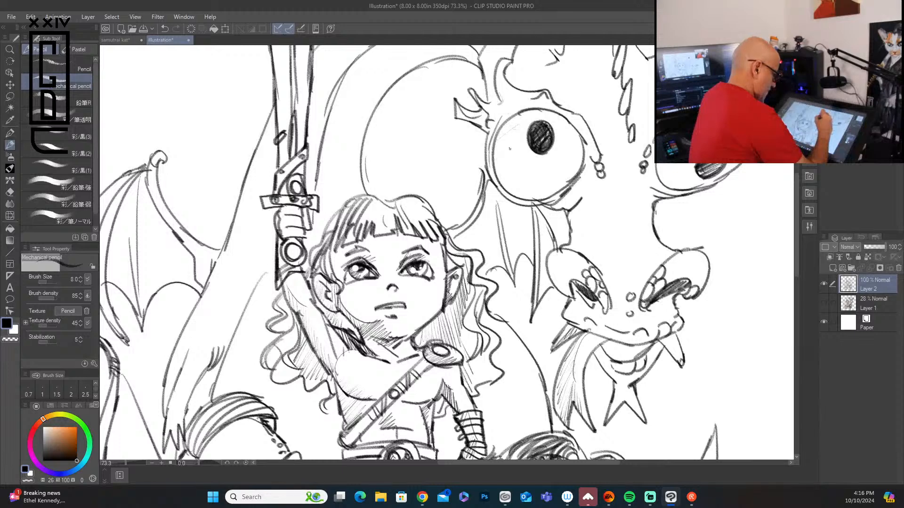
mouse_move(526, 145)
left_mouse_down()
mouse_move(518, 162)
mouse_move(541, 198)
left_mouse_up()
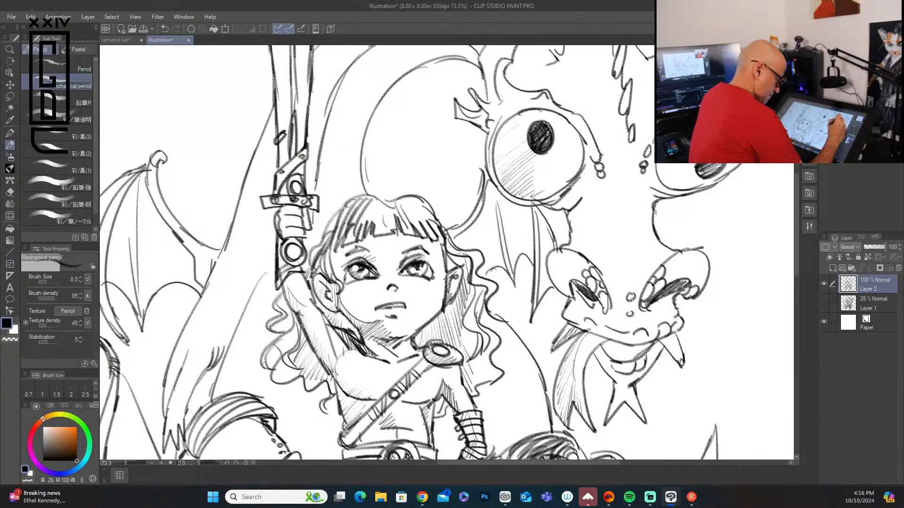
mouse_move(658, 165)
left_mouse_down()
mouse_move(692, 175)
mouse_move(697, 186)
mouse_move(687, 186)
left_mouse_up()
Hatch shading along both sides of the dragon's snout and over its nostrils and muzzle, and touch up the brow above the eye
mouse_move(590, 183)
left_mouse_down()
mouse_move(600, 217)
mouse_move(574, 225)
mouse_move(567, 247)
mouse_move(607, 267)
left_mouse_up()
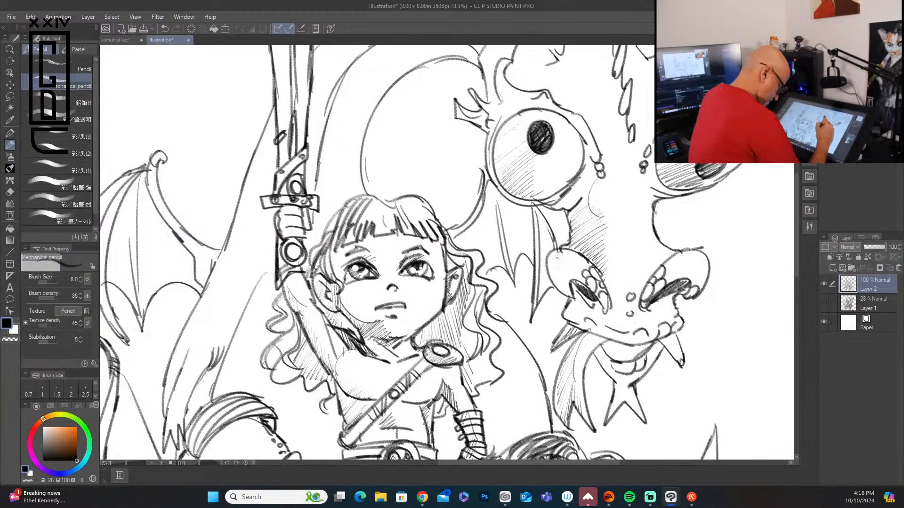
mouse_move(553, 254)
left_mouse_down()
mouse_move(556, 283)
mouse_move(563, 293)
mouse_move(570, 286)
mouse_move(578, 313)
mouse_move(628, 331)
left_mouse_up()
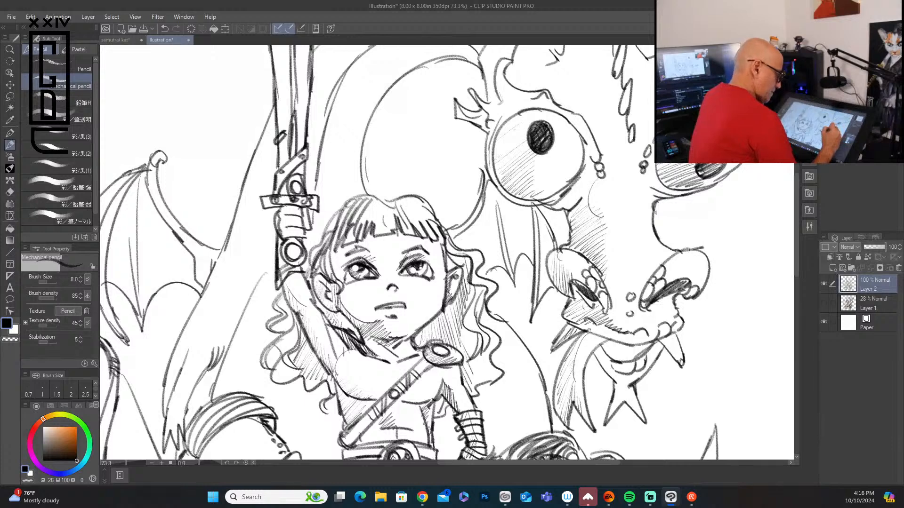
mouse_move(664, 273)
left_mouse_down()
mouse_move(704, 267)
mouse_move(696, 257)
mouse_move(706, 285)
left_mouse_up()
mouse_move(654, 200)
left_mouse_down()
mouse_move(643, 219)
mouse_move(653, 237)
left_mouse_up()
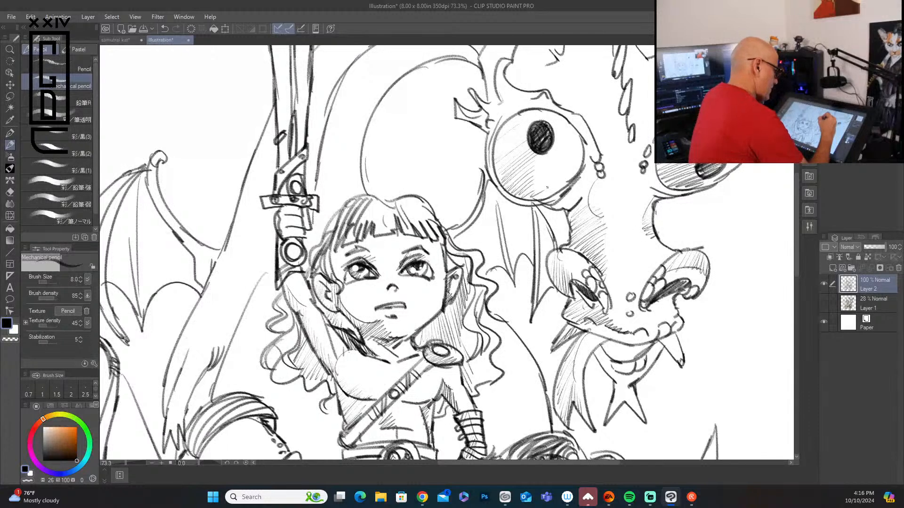
left_click_drag(570, 207, 557, 239)
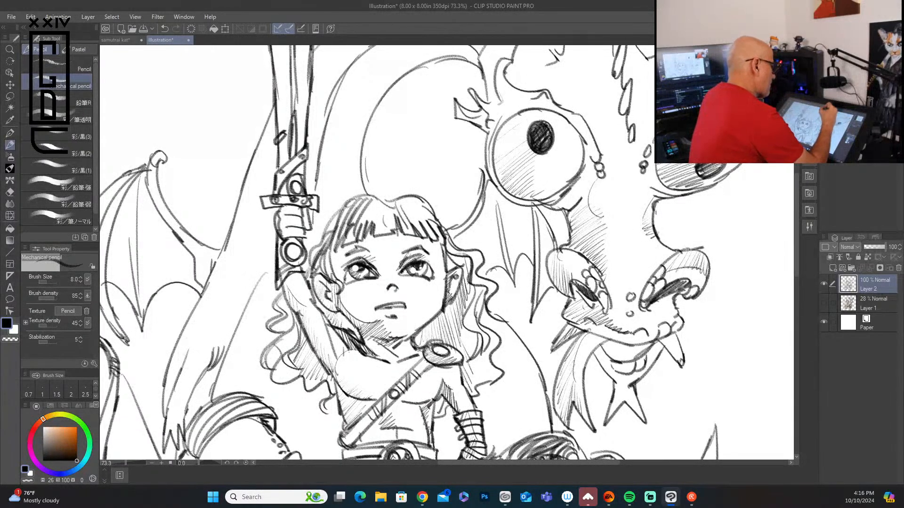
left_click_drag(508, 61, 496, 93)
mouse_move(499, 109)
left_mouse_down()
mouse_move(515, 93)
mouse_move(498, 87)
mouse_move(482, 101)
mouse_move(494, 97)
mouse_move(487, 73)
left_mouse_up()
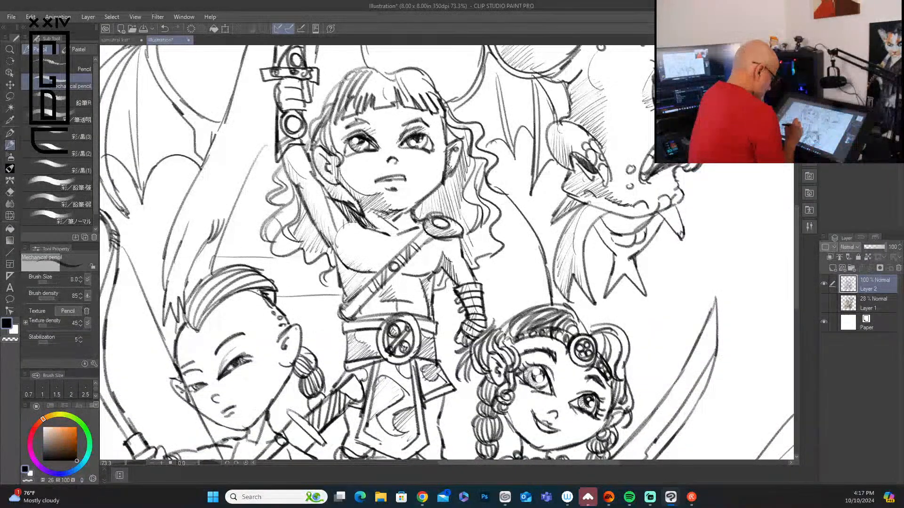
Draw light horizontal belly-plate lines across the dragon's body on both sides of the middle warrior
left_click_drag(295, 329, 344, 334)
left_click_drag(316, 362, 346, 363)
left_click_drag(435, 337, 463, 338)
left_click_drag(487, 299, 545, 295)
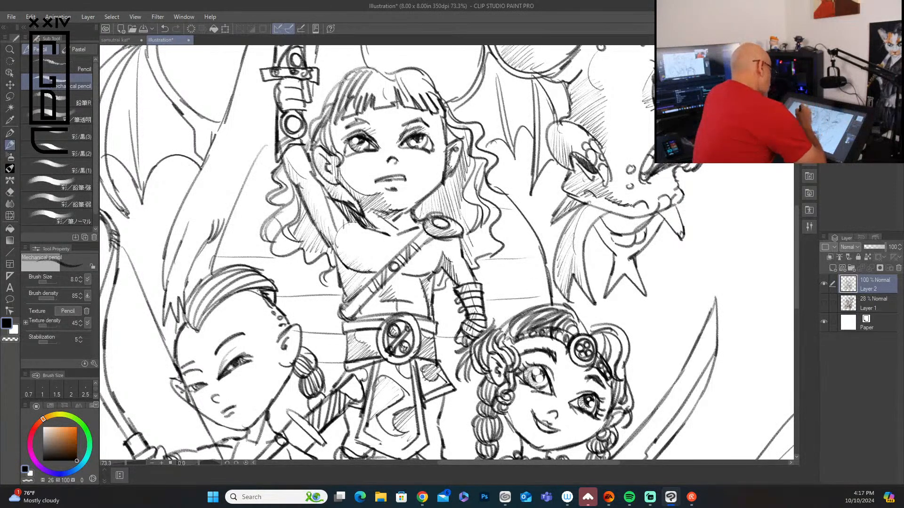
Darken the outlines of the middle warrior's curls behind the raised arm and of both sides of the waist and hips
mouse_move(280, 206)
left_mouse_down()
mouse_move(264, 240)
mouse_move(270, 256)
mouse_move(314, 267)
left_mouse_up()
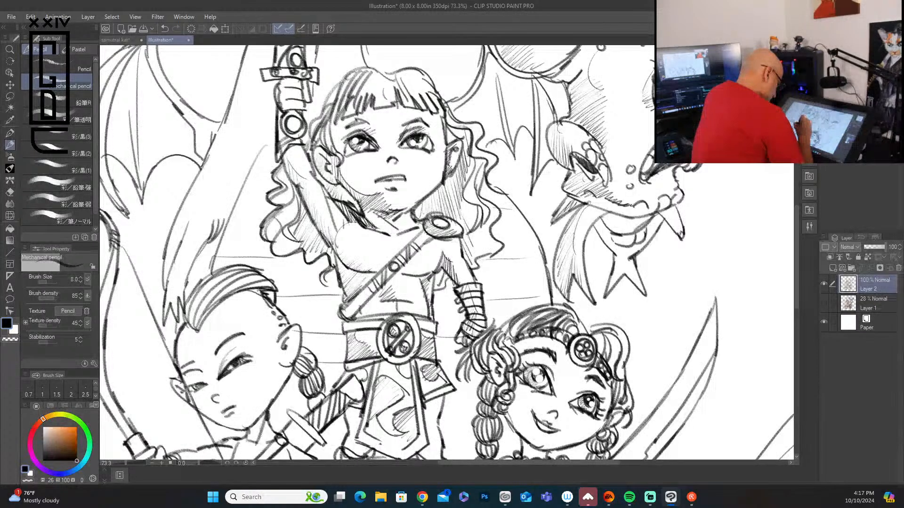
left_click_drag(343, 311, 345, 369)
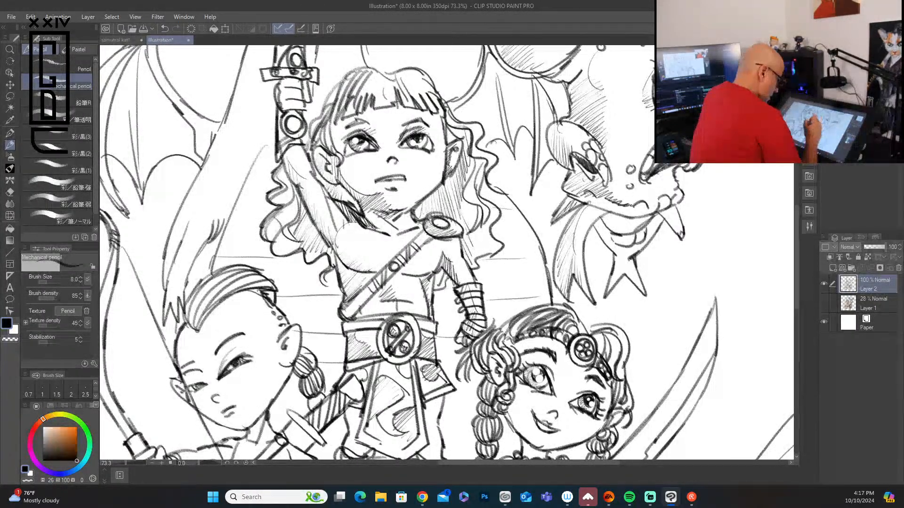
mouse_move(429, 289)
left_mouse_down()
mouse_move(439, 364)
mouse_move(455, 388)
mouse_move(438, 427)
mouse_move(444, 458)
left_mouse_up()
Strengthen the outlines of the middle warrior's boots, the bent leg and the jagged fur trim on the raised boot
left_click_drag(796, 306, 795, 349)
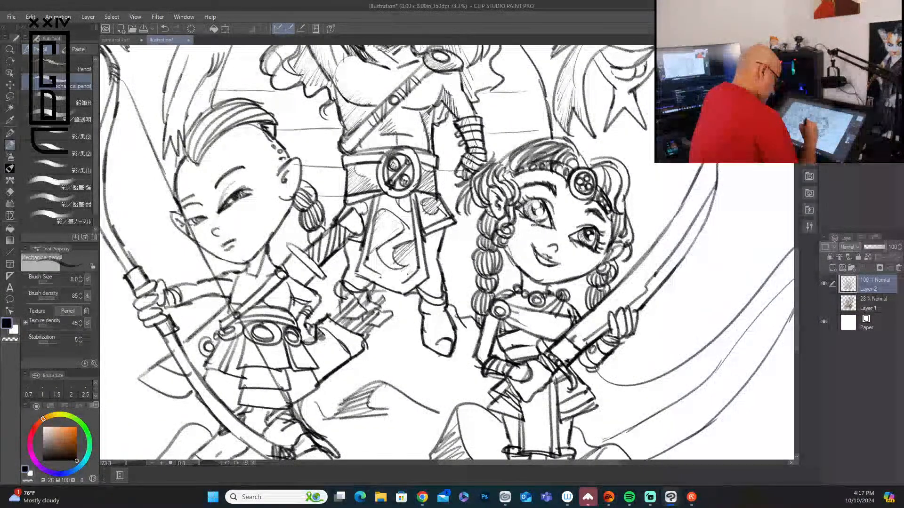
left_click_drag(425, 347, 447, 357)
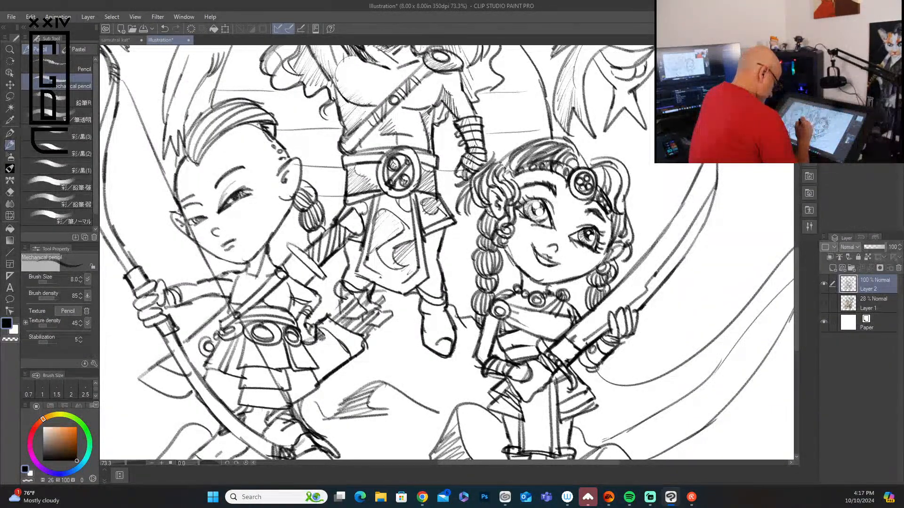
mouse_move(381, 331)
left_mouse_down()
mouse_move(364, 358)
mouse_move(377, 345)
left_mouse_up()
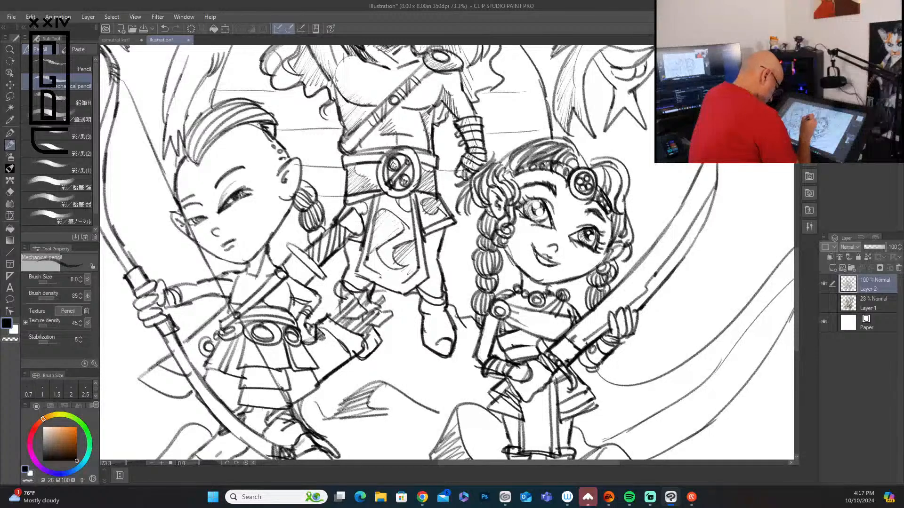
left_click_drag(344, 251, 352, 301)
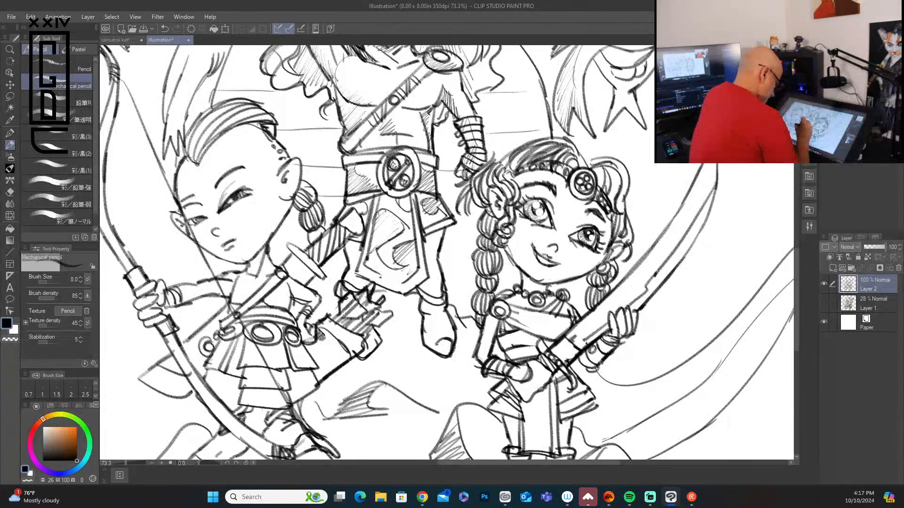
left_click_drag(379, 306, 386, 312)
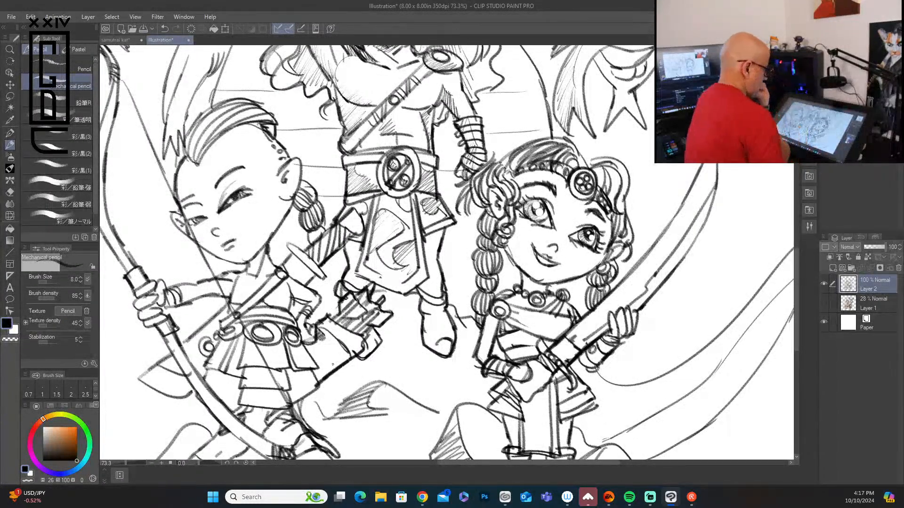
Darken the edges of the middle warrior's hanging front cloth and the hip flap beside the sword hilt
left_click_drag(371, 204, 355, 276)
left_click_drag(416, 200, 429, 278)
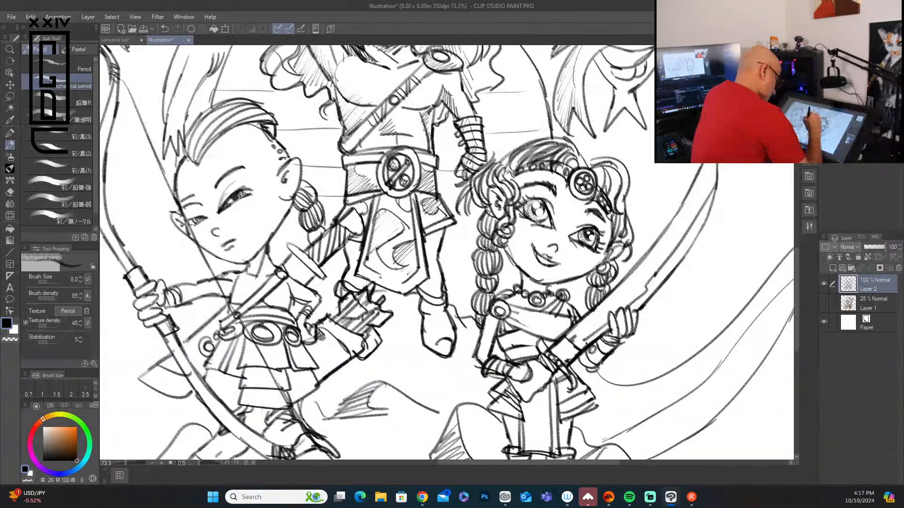
left_click_drag(344, 208, 379, 193)
mouse_move(357, 203)
left_mouse_down()
mouse_move(381, 192)
mouse_move(372, 216)
left_mouse_up()
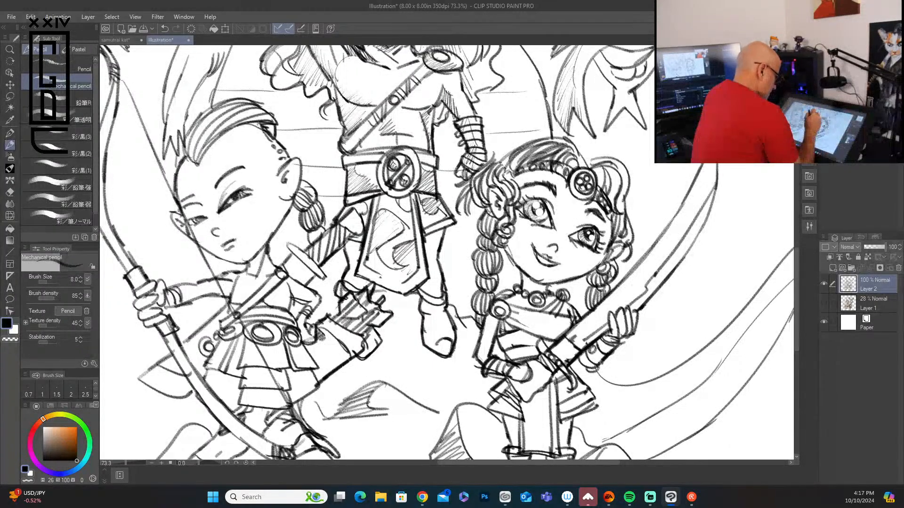
Thicken the outlines of the middle warrior's belt, diagonal chest strap and shoulder beside the clasp
mouse_move(359, 151)
left_mouse_down()
mouse_move(433, 151)
mouse_move(436, 142)
mouse_move(394, 149)
mouse_move(375, 123)
mouse_move(398, 132)
mouse_move(410, 147)
left_mouse_up()
mouse_move(433, 70)
left_mouse_down()
mouse_move(391, 113)
mouse_move(405, 87)
mouse_move(355, 148)
left_mouse_up()
left_click_drag(425, 63, 348, 134)
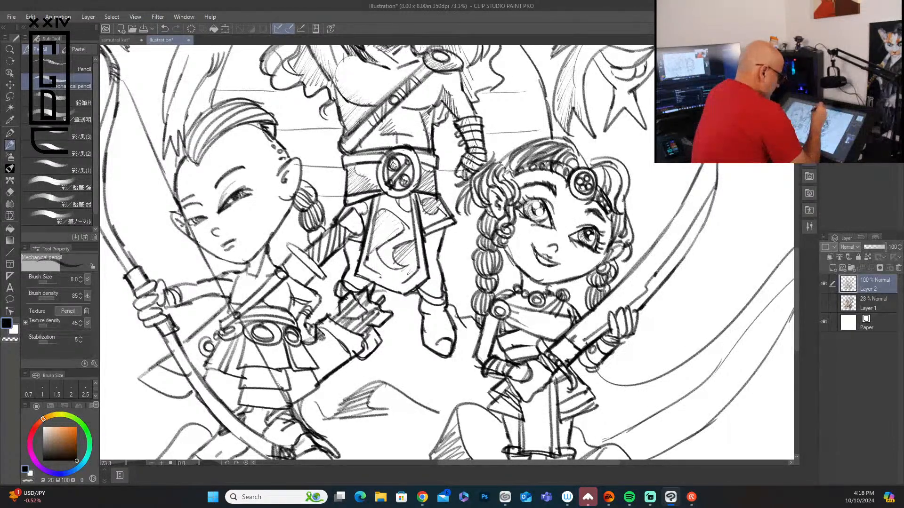
left_click_drag(437, 69, 463, 72)
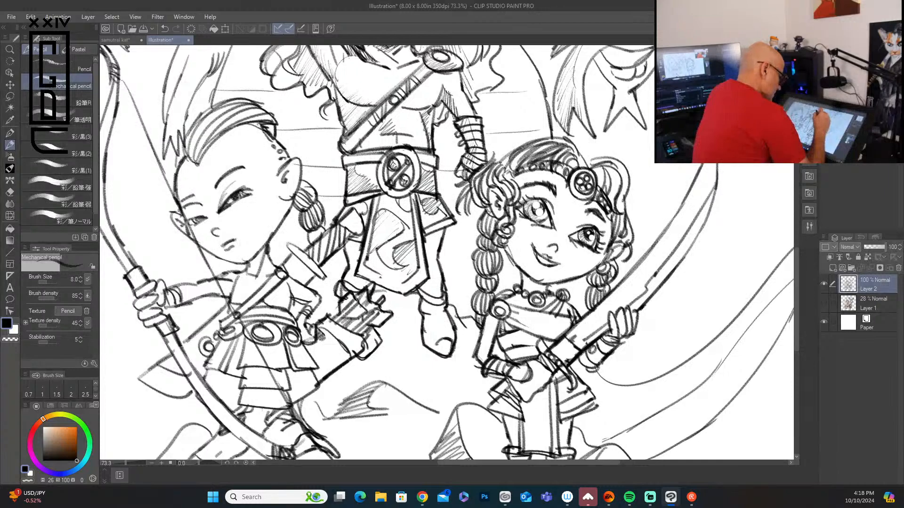
Darken the outlines of the braided warrior's hair beside the face, necklace, chest armour, waist and hands
mouse_move(507, 158)
left_mouse_down()
mouse_move(483, 167)
mouse_move(496, 162)
mouse_move(514, 207)
mouse_move(509, 253)
left_mouse_up()
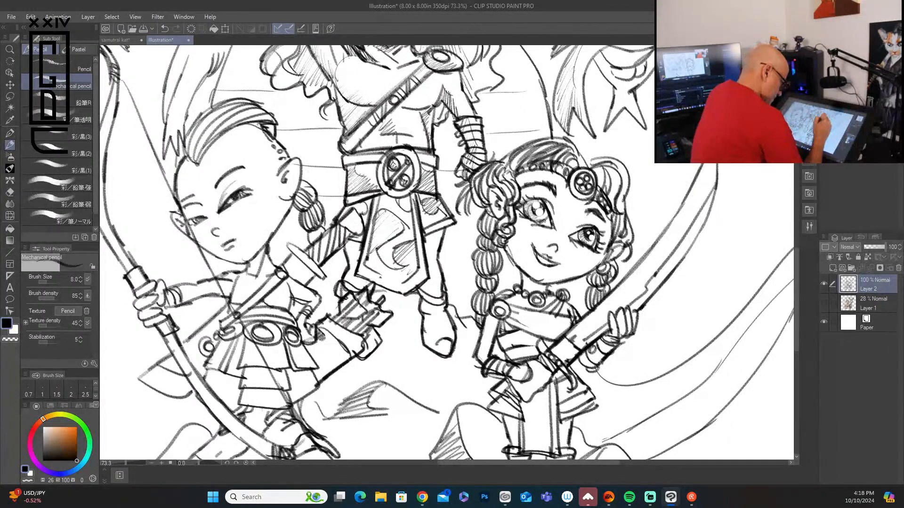
left_click_drag(514, 285, 529, 292)
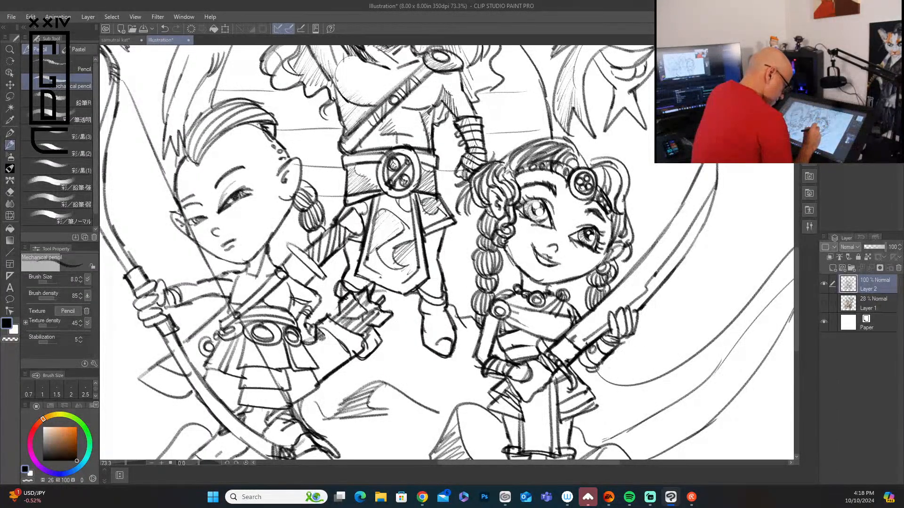
left_click_drag(507, 304, 563, 307)
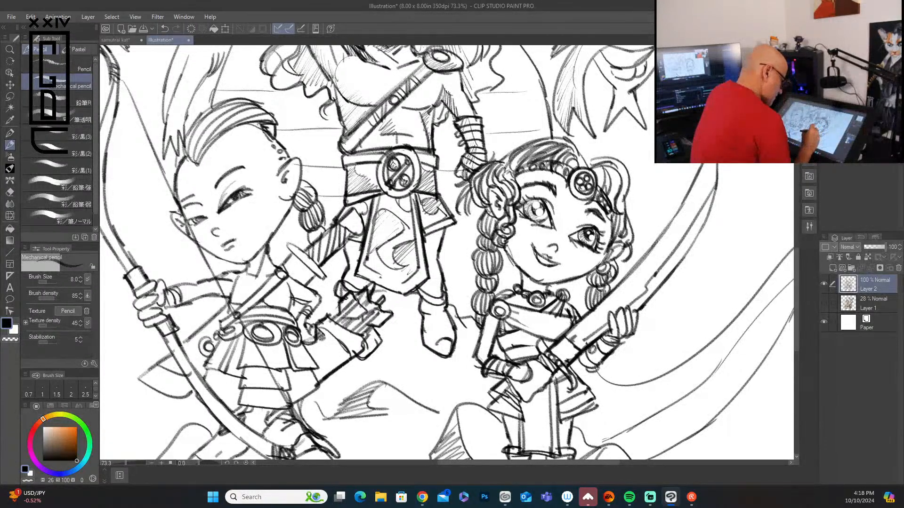
left_click_drag(501, 347, 511, 363)
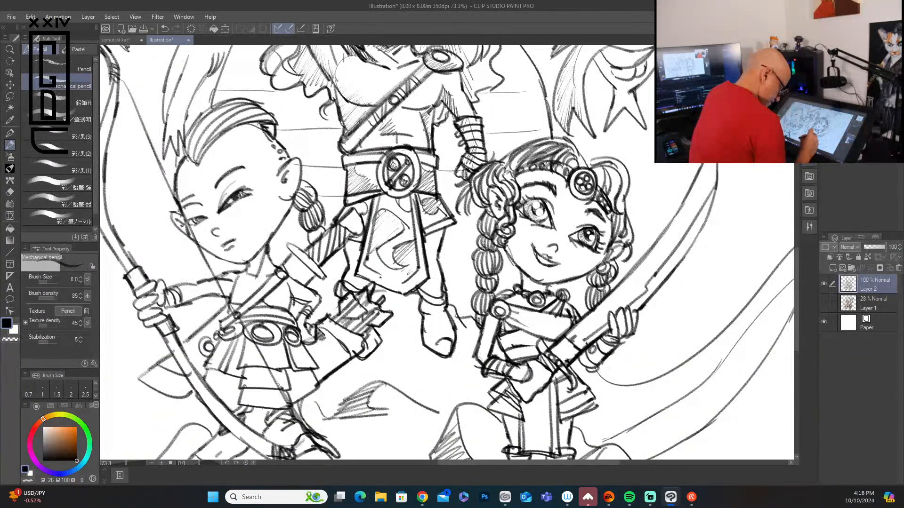
left_click_drag(520, 381, 529, 366)
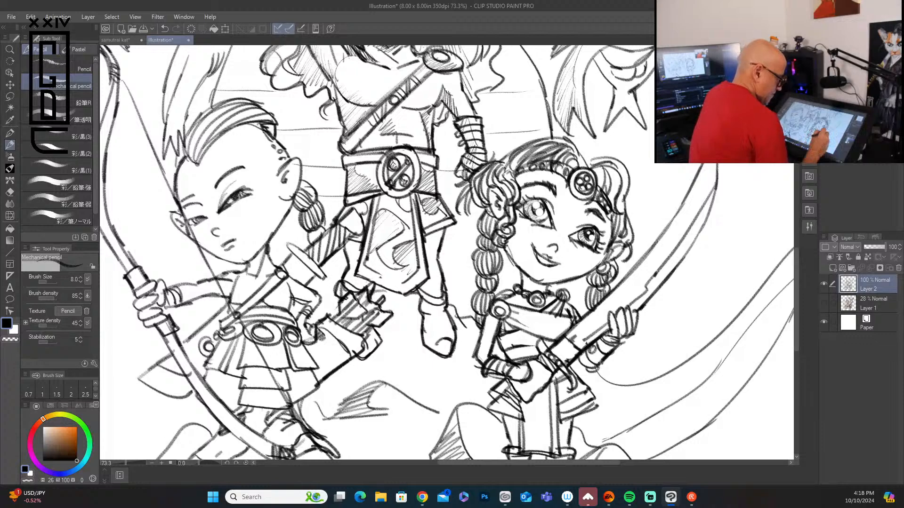
left_click_drag(607, 332, 614, 313)
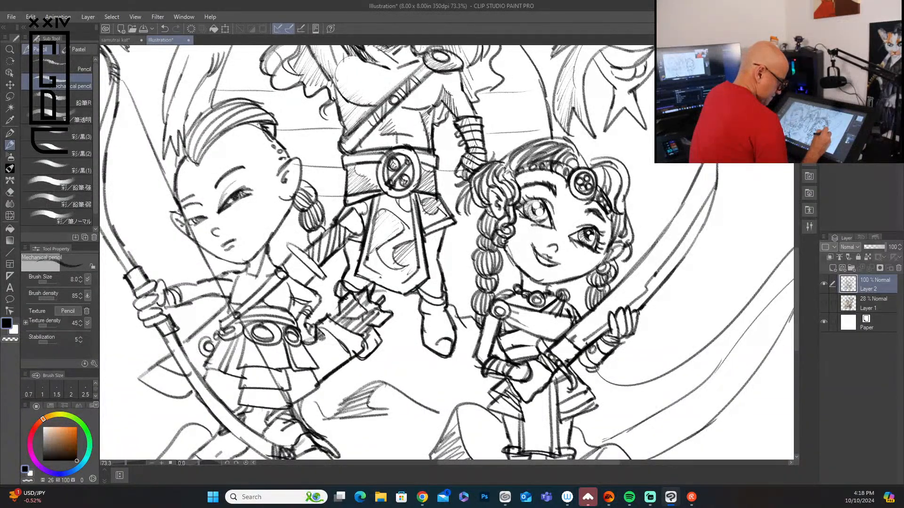
Strengthen the braided warrior's jawline, the curls by the far cheek, the eyebrow and the headband edge
left_click_drag(608, 254, 593, 271)
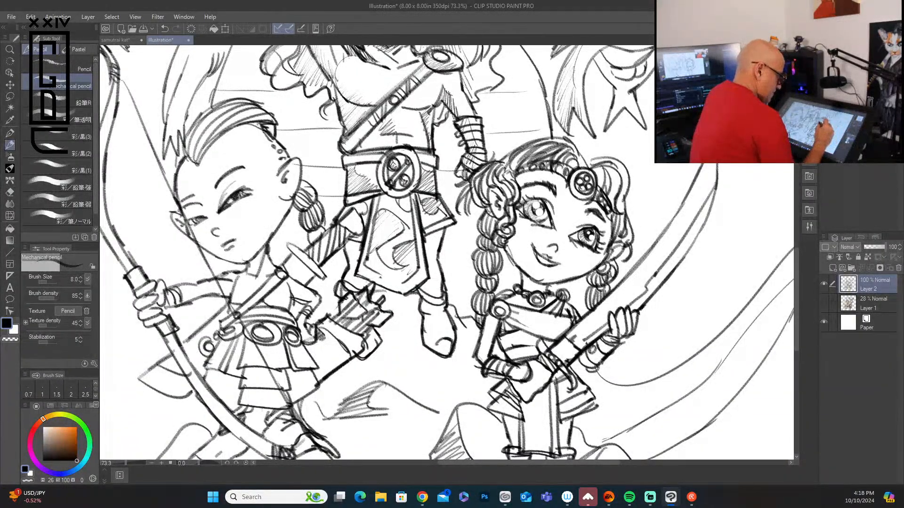
mouse_move(623, 244)
left_mouse_down()
mouse_move(599, 267)
mouse_move(610, 246)
left_mouse_up()
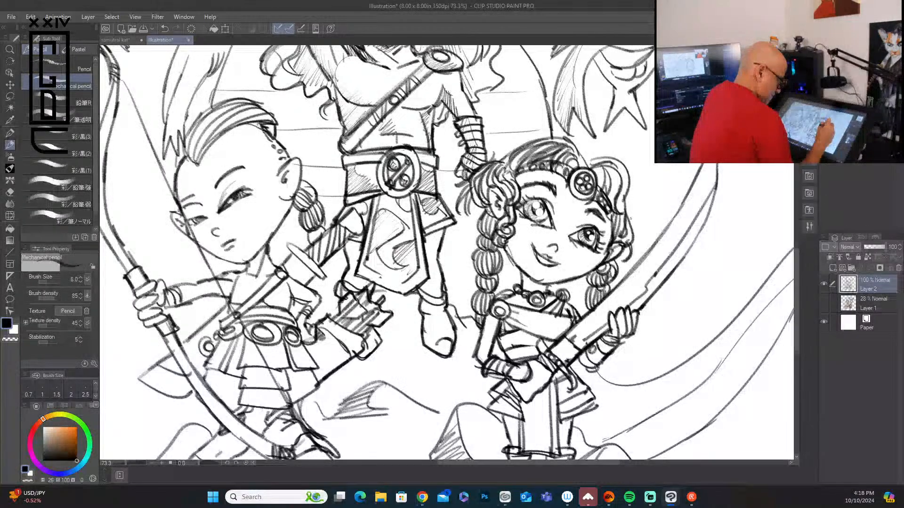
left_click_drag(612, 211, 604, 231)
left_click_drag(614, 231, 609, 243)
left_click_drag(569, 189, 593, 203)
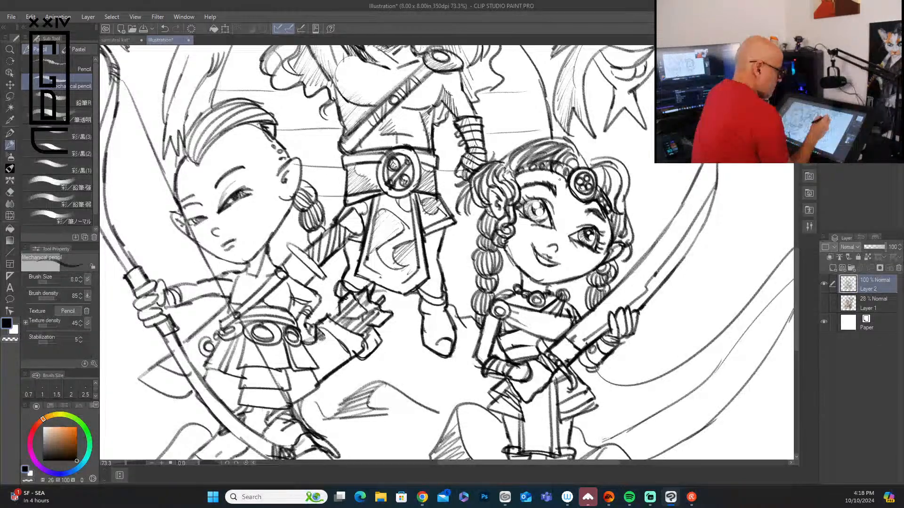
left_click_drag(564, 178, 521, 173)
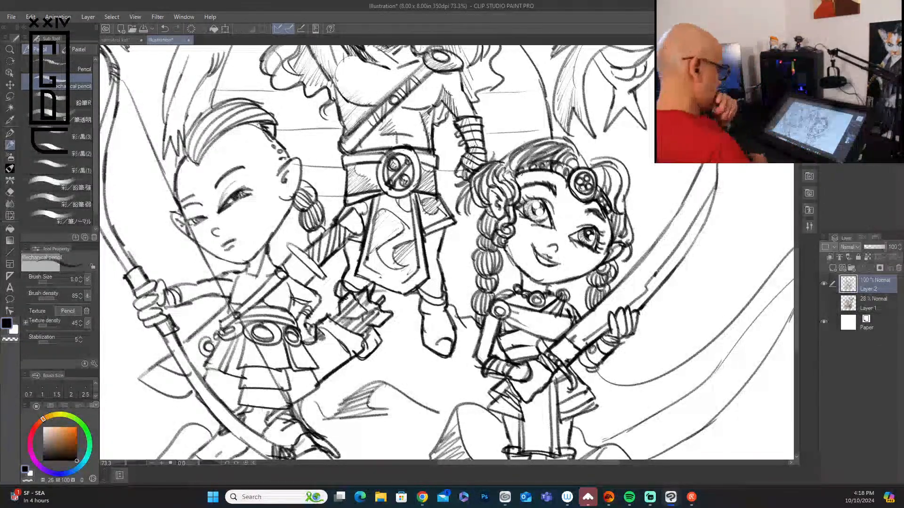
Darken the edges of the braided warrior's hanging front cloth and her boots, and add round crescent ornaments to the cloth
left_click_drag(796, 295, 795, 335)
left_click_drag(559, 268, 562, 301)
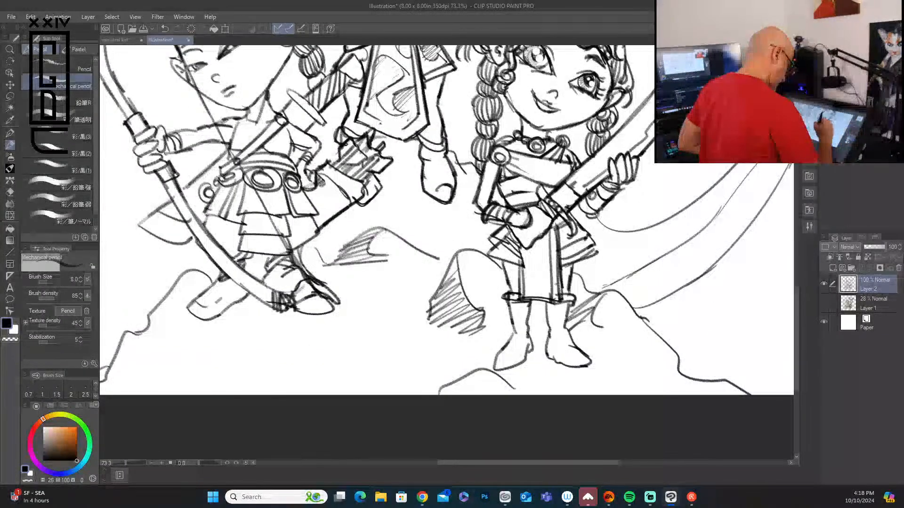
left_click_drag(527, 244, 525, 298)
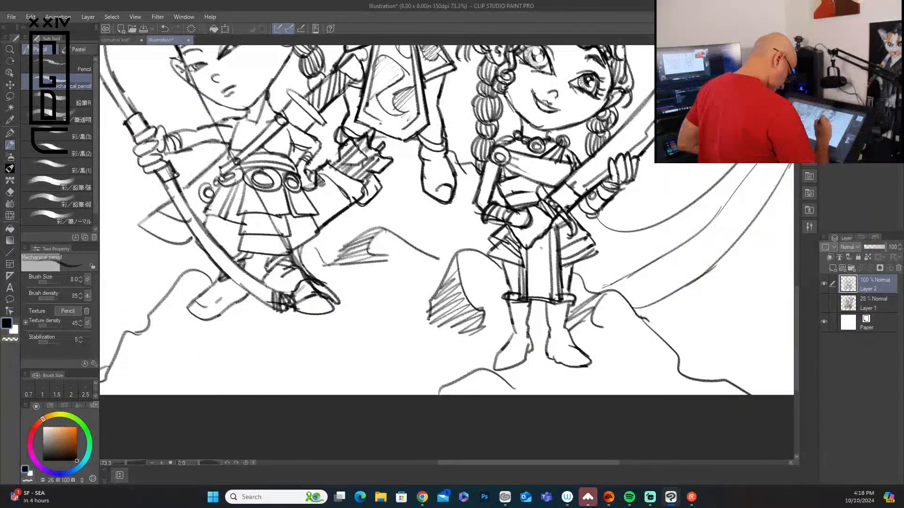
mouse_move(548, 240)
left_mouse_down()
mouse_move(527, 271)
mouse_move(549, 267)
mouse_move(545, 257)
mouse_move(528, 288)
mouse_move(544, 287)
mouse_move(494, 365)
mouse_move(532, 350)
mouse_move(529, 304)
mouse_move(551, 334)
mouse_move(549, 360)
mouse_move(576, 366)
mouse_move(588, 352)
mouse_move(565, 327)
mouse_move(569, 302)
left_mouse_up()
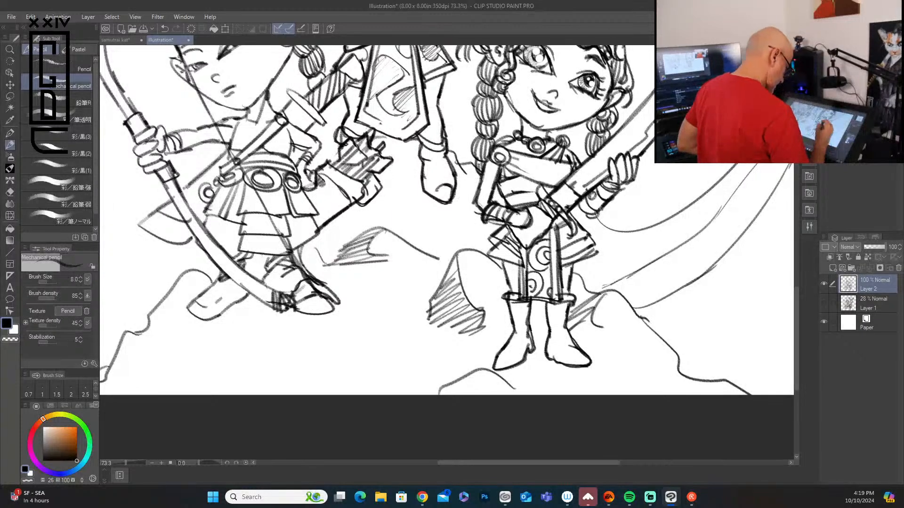
left_click_drag(503, 262, 510, 293)
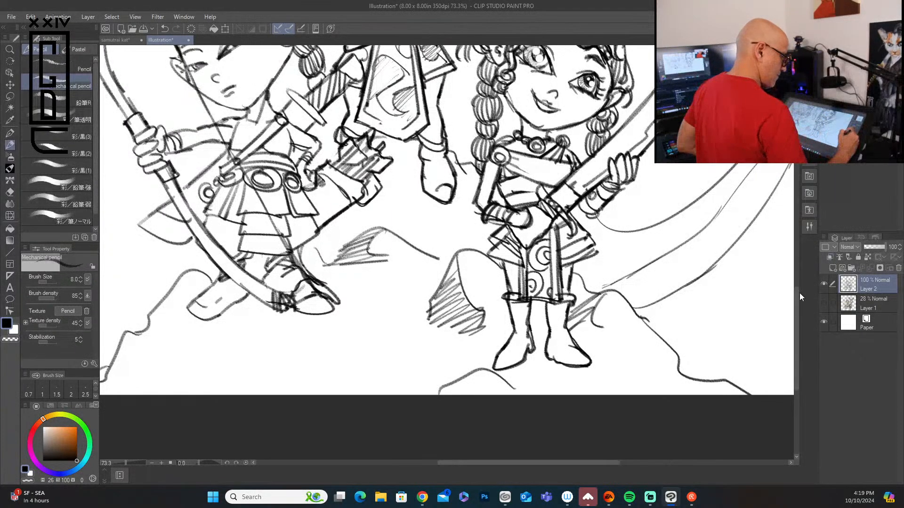
Thicken the middle warrior's wavy hair on the shoulder-clasp side and the outlines of the lowered arm and waist
left_click_drag(799, 293, 802, 187)
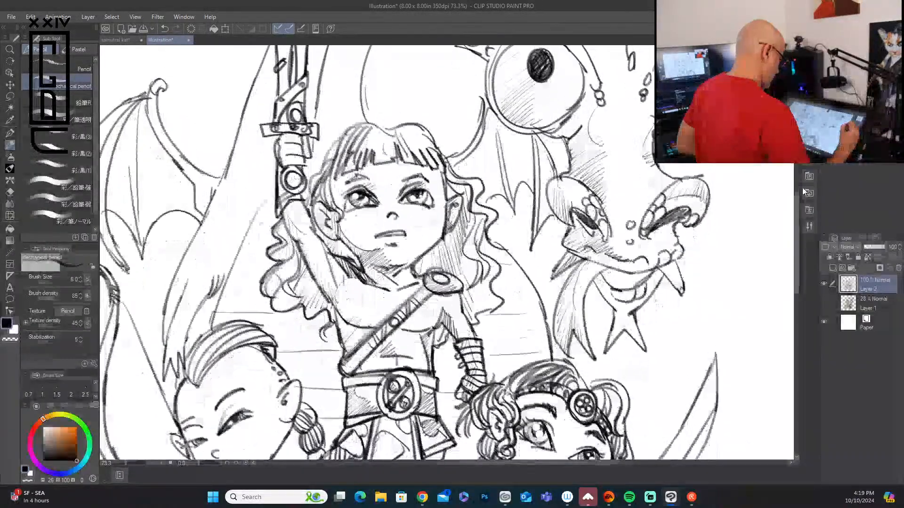
mouse_move(445, 157)
left_mouse_down()
mouse_move(477, 181)
mouse_move(494, 213)
mouse_move(497, 243)
mouse_move(482, 248)
left_mouse_up()
left_click_drag(485, 234, 484, 273)
mouse_move(501, 269)
left_mouse_down()
mouse_move(491, 288)
mouse_move(503, 305)
mouse_move(470, 320)
mouse_move(480, 338)
left_mouse_up()
mouse_move(458, 279)
left_mouse_down()
mouse_move(463, 295)
mouse_move(440, 340)
mouse_move(431, 335)
left_mouse_up()
left_click_drag(434, 333, 429, 370)
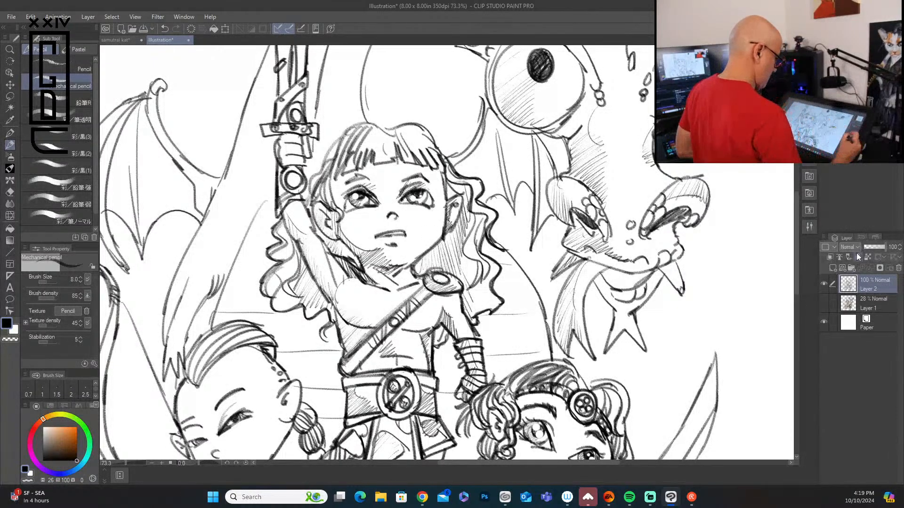
Reinforce the middle warrior's jawline, cheek and ear contours, and both edges of the raised arm
left_click_drag(464, 205, 414, 273)
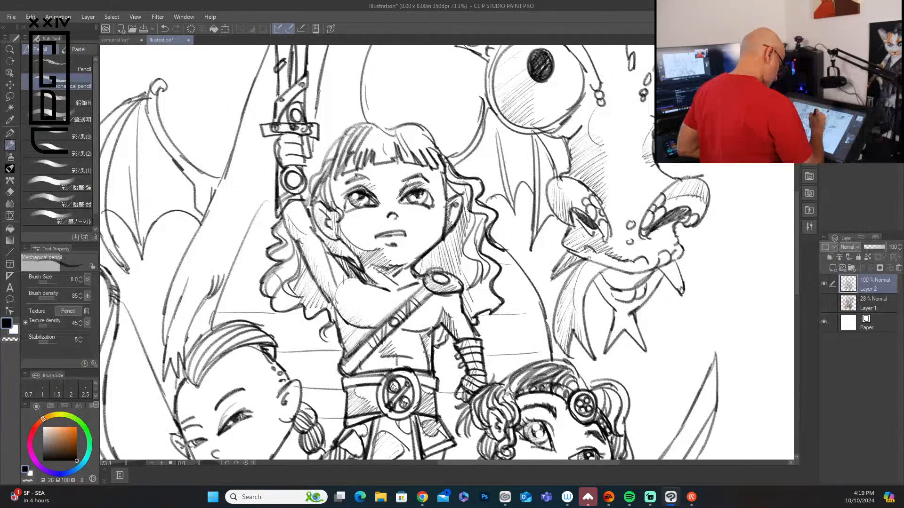
left_click_drag(443, 172, 448, 197)
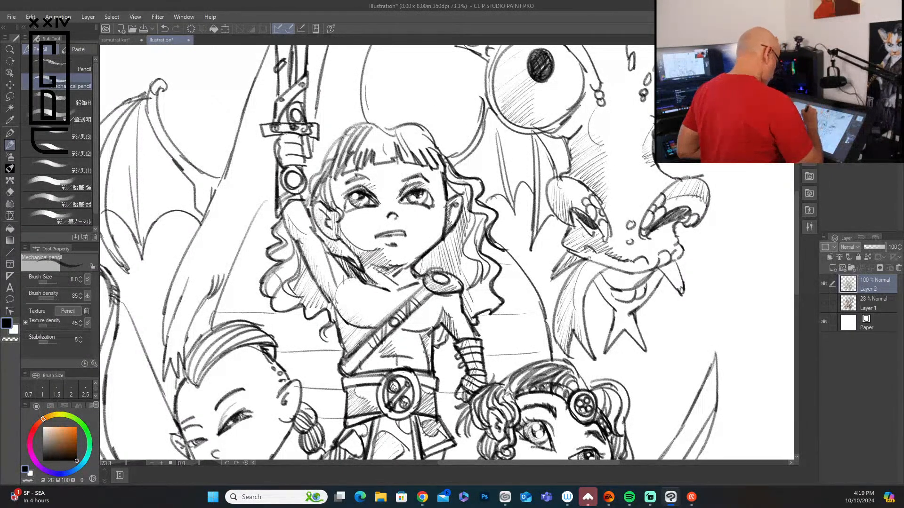
mouse_move(331, 177)
left_mouse_down()
mouse_move(331, 243)
mouse_move(359, 262)
left_mouse_up()
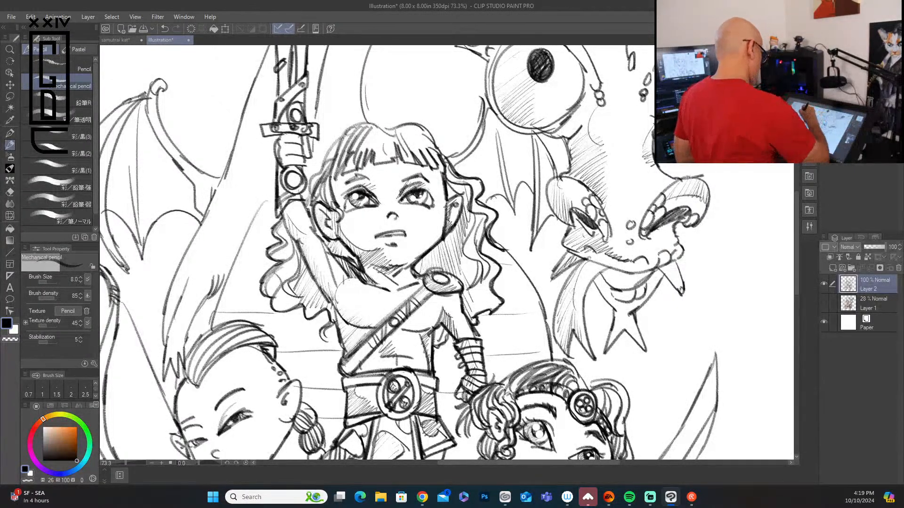
left_click_drag(303, 204, 350, 280)
mouse_move(281, 216)
left_mouse_down()
mouse_move(334, 305)
mouse_move(343, 354)
left_mouse_up()
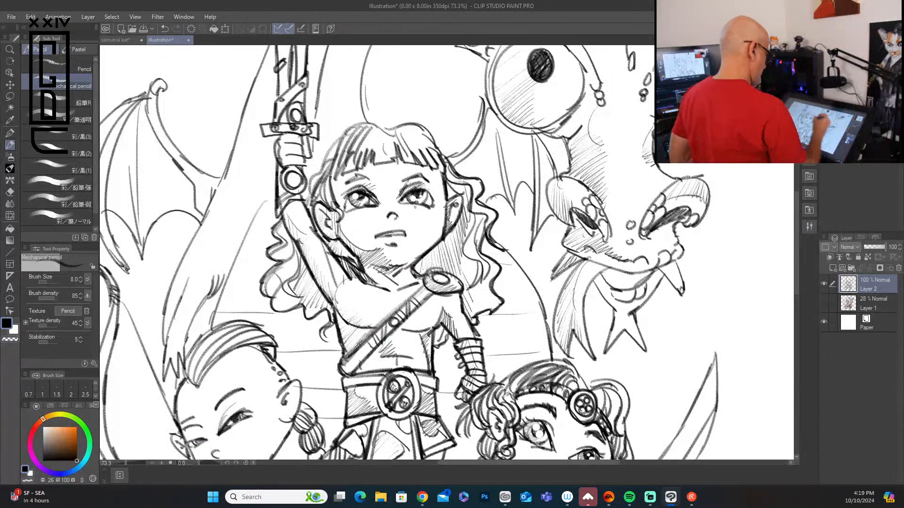
Darken the tips of the middle warrior's fringe and the outer contour of the hair over the crown
left_click_drag(337, 179, 374, 165)
left_click_drag(371, 166, 395, 161)
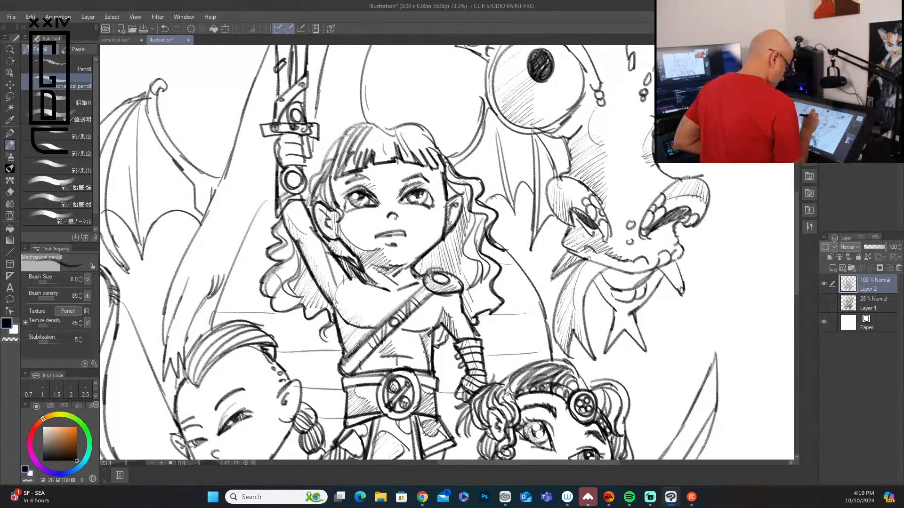
mouse_move(363, 122)
left_mouse_down()
mouse_move(384, 131)
mouse_move(425, 123)
mouse_move(448, 163)
left_mouse_up()
left_click_drag(436, 145, 455, 174)
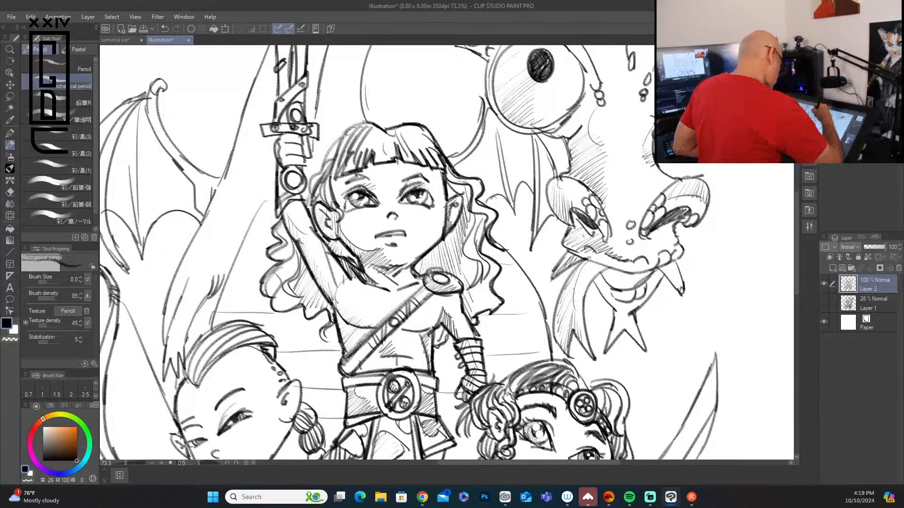
mouse_move(372, 123)
left_mouse_down()
mouse_move(320, 165)
mouse_move(313, 196)
left_mouse_up()
Strengthen the outline of the dragon's upper lip, mouth corners and the side of its snout
scroll(785, 276, "down", 3)
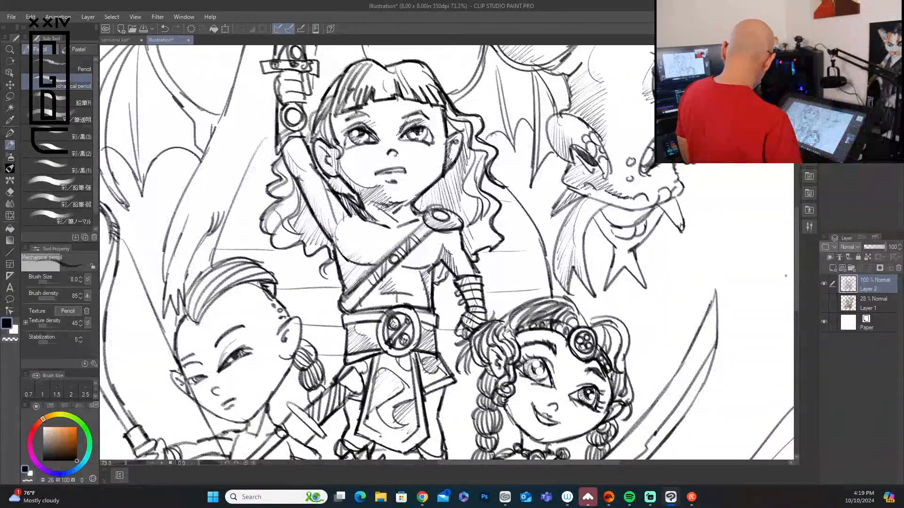
scroll(785, 277, "down", 5)
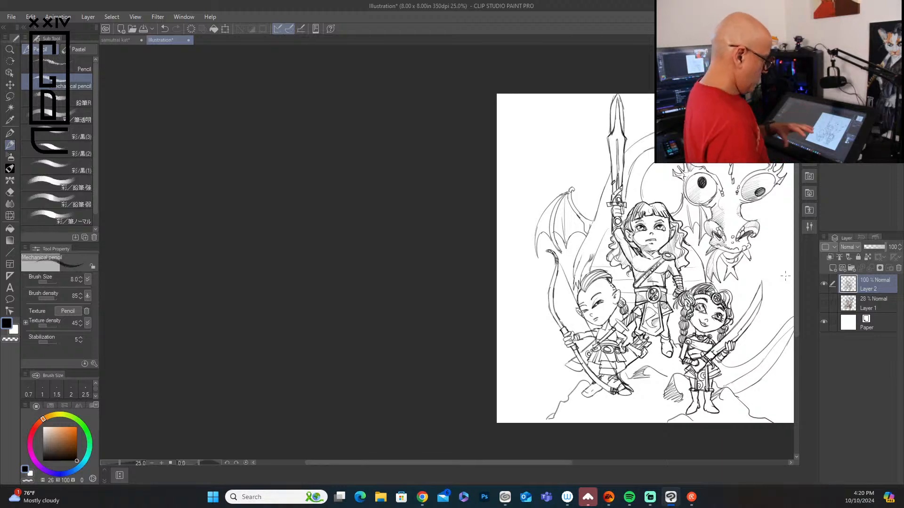
scroll(785, 276, "up", 3)
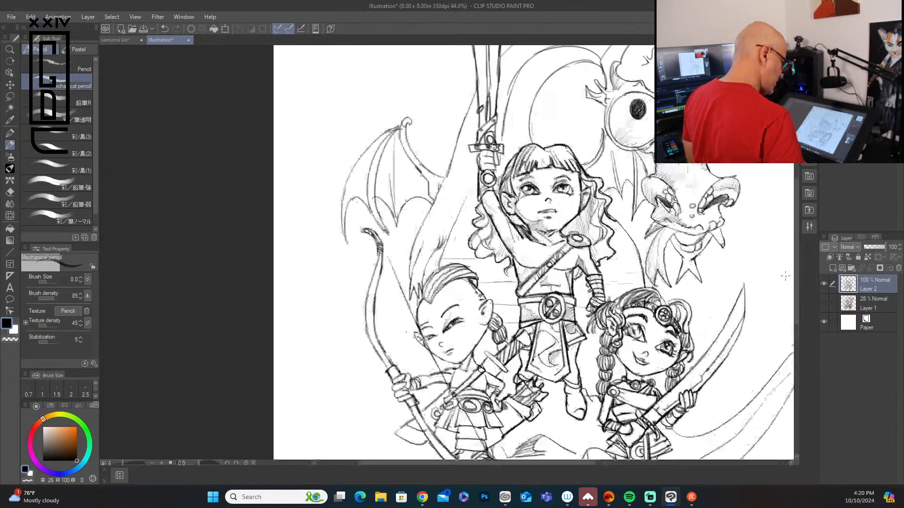
scroll(785, 276, "up", 3)
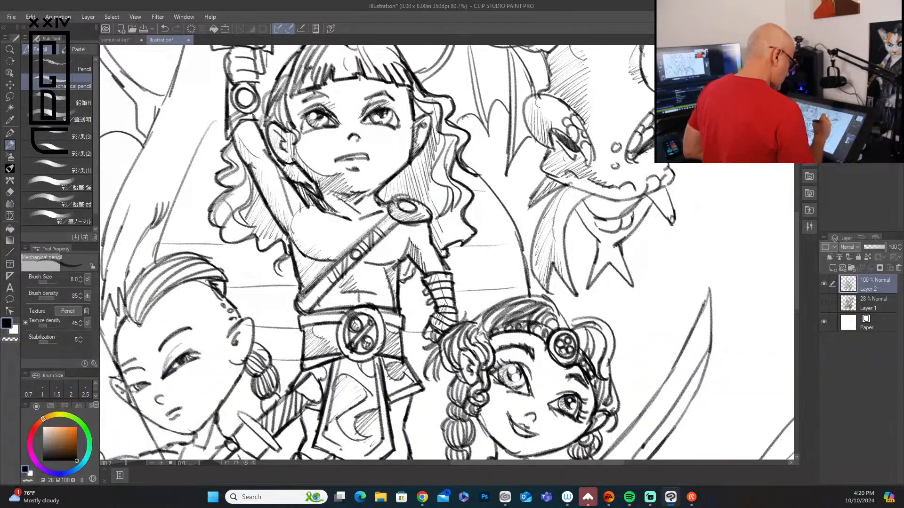
mouse_move(529, 206)
left_mouse_down()
mouse_move(568, 186)
mouse_move(629, 196)
mouse_move(654, 189)
left_mouse_up()
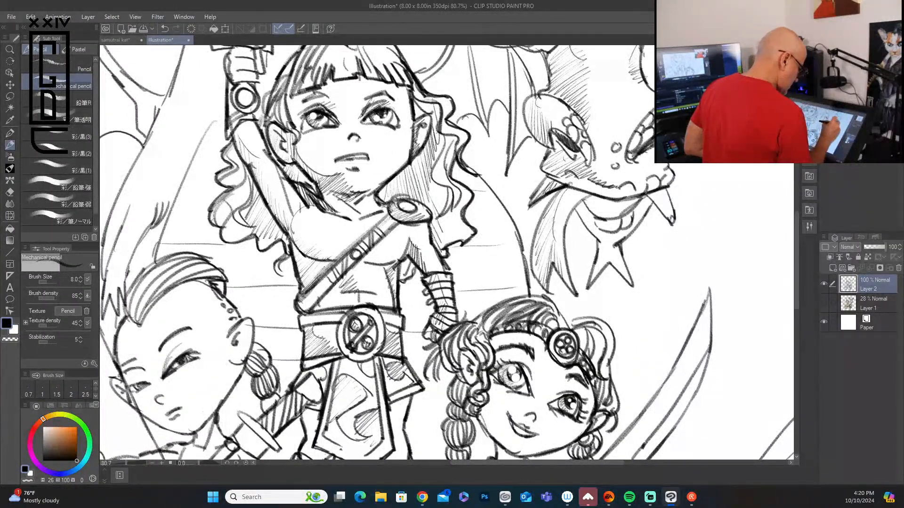
left_click_drag(592, 194, 567, 221)
mouse_move(655, 194)
left_mouse_down()
mouse_move(644, 208)
mouse_move(652, 207)
left_mouse_up()
left_click_drag(548, 147, 543, 164)
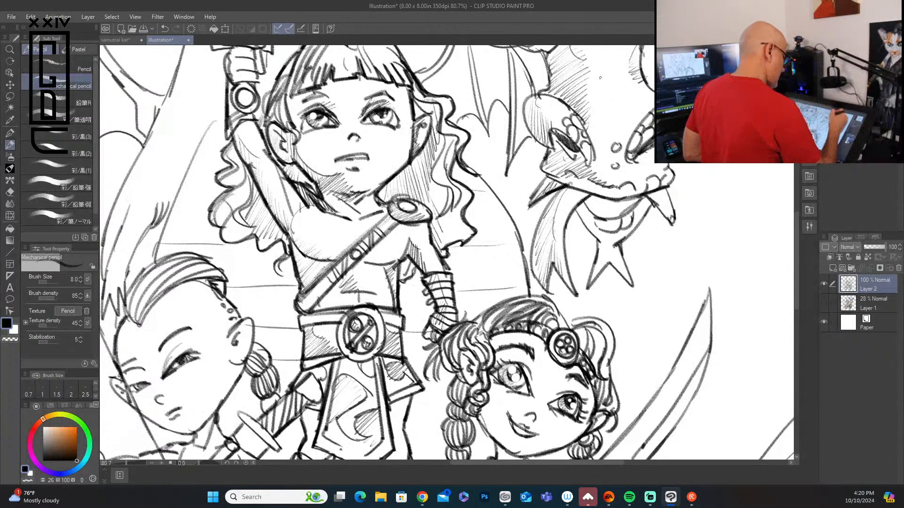
Reinforce the contours of both of the dragon's large eyes
mouse_move(795, 248)
left_mouse_down()
mouse_move(795, 170)
mouse_move(795, 179)
left_mouse_up()
mouse_move(532, 278)
left_mouse_down()
mouse_move(558, 275)
mouse_move(529, 281)
left_mouse_up()
mouse_move(676, 280)
left_mouse_down()
mouse_move(656, 288)
mouse_move(694, 281)
left_mouse_up()
left_click_drag(715, 203, 660, 219)
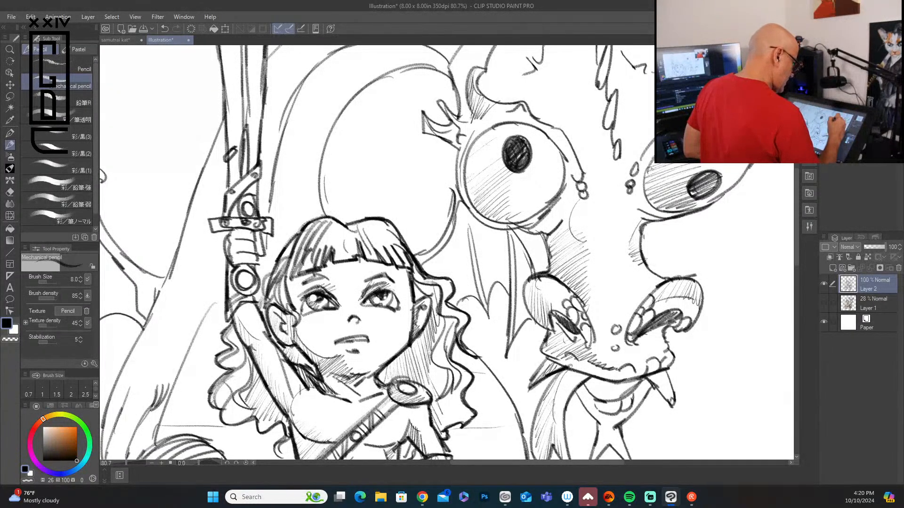
mouse_move(651, 168)
left_mouse_down()
mouse_move(645, 201)
mouse_move(674, 209)
mouse_move(719, 192)
left_mouse_up()
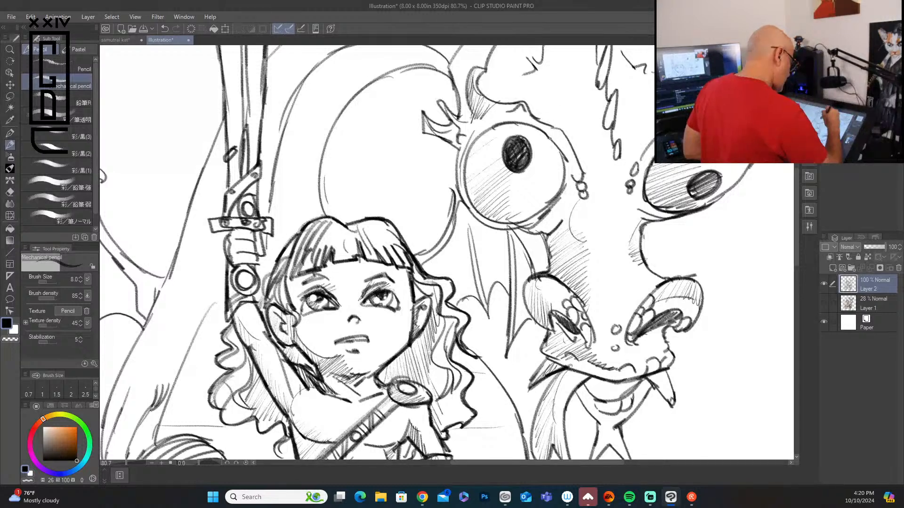
mouse_move(548, 134)
left_mouse_down()
mouse_move(561, 156)
mouse_move(543, 209)
mouse_move(505, 226)
left_mouse_up()
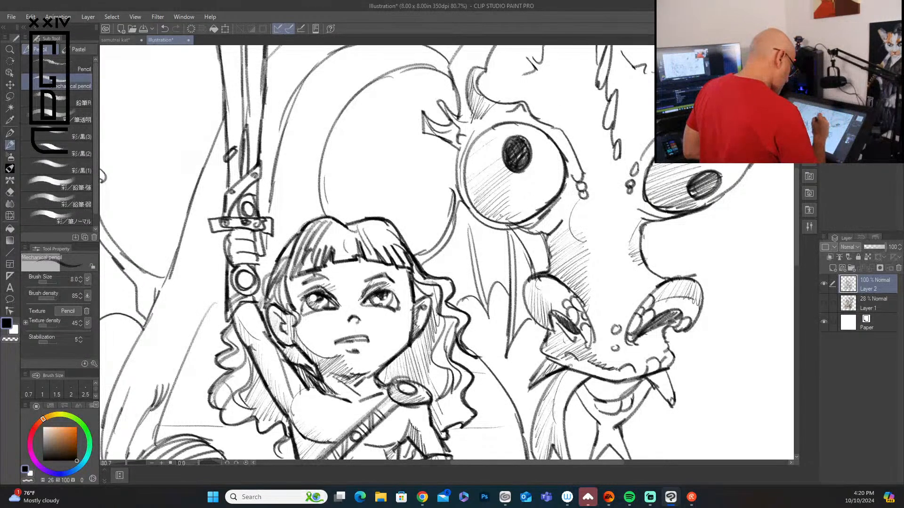
mouse_move(464, 154)
left_mouse_down()
mouse_move(467, 192)
mouse_move(466, 167)
left_mouse_up()
Thicken the inner and outer curves of the dragon's arched neck between the near eye and the raised sword
left_click_drag(453, 81, 447, 75)
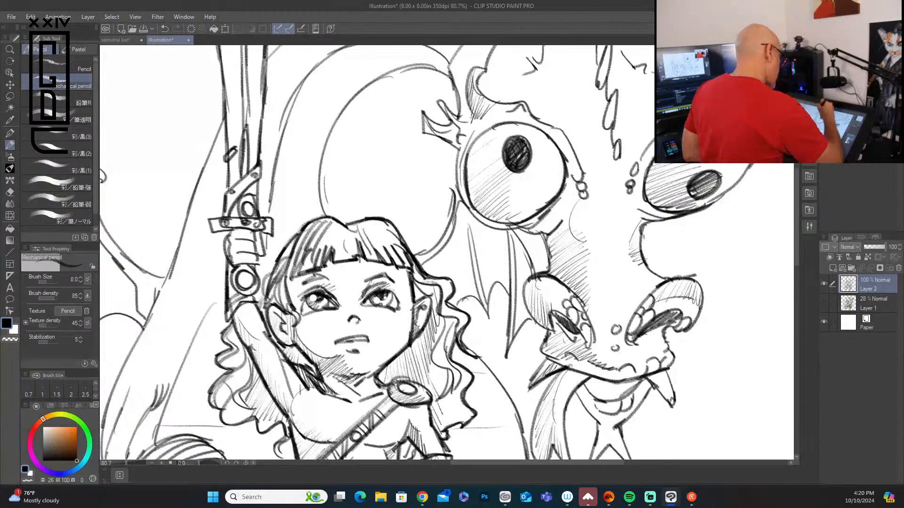
left_click_drag(459, 112, 464, 76)
mouse_move(387, 74)
left_mouse_down()
mouse_move(345, 109)
mouse_move(317, 202)
left_mouse_up()
left_click_drag(292, 95, 275, 158)
left_click_drag(284, 124, 269, 204)
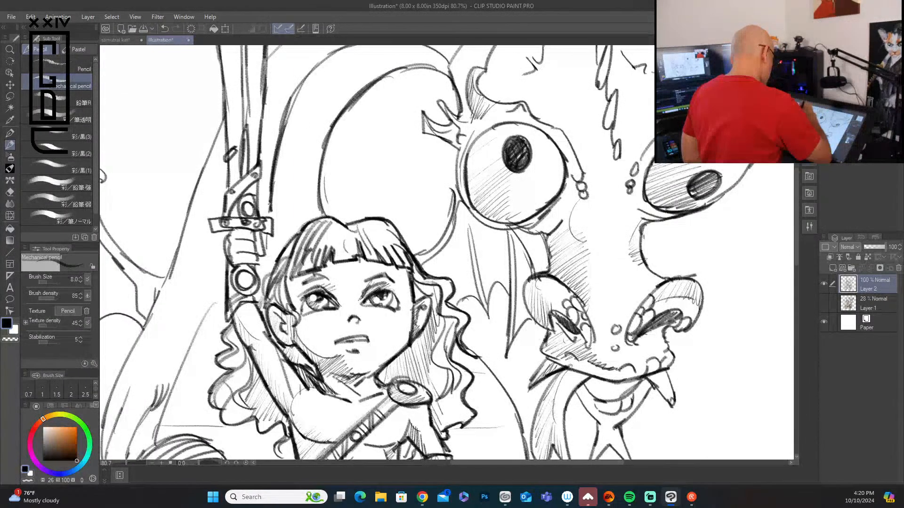
Darken the raised sword's blade edges, crossguard and grip
mouse_move(268, 71)
left_mouse_down()
mouse_move(256, 204)
mouse_move(273, 228)
mouse_move(255, 223)
mouse_move(265, 257)
mouse_move(259, 286)
mouse_move(245, 264)
mouse_move(258, 284)
mouse_move(230, 268)
left_mouse_up()
left_click_drag(232, 246, 224, 266)
mouse_move(234, 228)
left_mouse_down()
mouse_move(227, 261)
mouse_move(210, 232)
mouse_move(225, 217)
mouse_move(224, 66)
left_mouse_up()
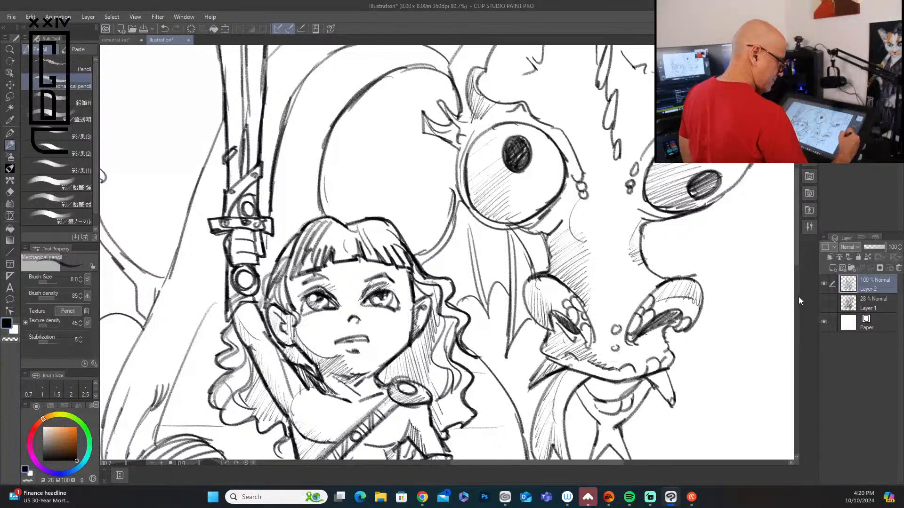
Darken the spikes along the dragon's forehead and hatch diagonal shading across the brow above its far eye
left_click_drag(797, 256, 798, 199)
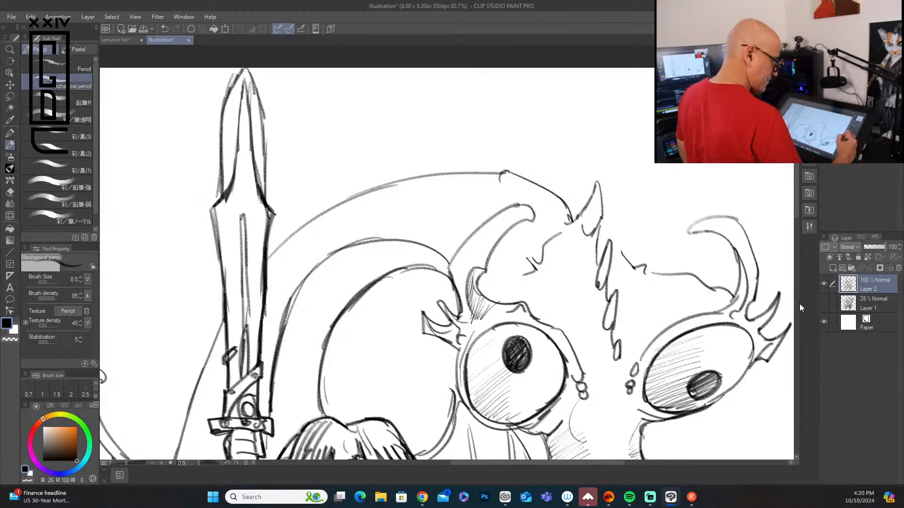
mouse_move(735, 296)
left_mouse_down()
mouse_move(713, 313)
mouse_move(721, 308)
left_mouse_up()
mouse_move(610, 248)
left_mouse_down()
mouse_move(600, 283)
mouse_move(605, 274)
mouse_move(612, 309)
mouse_move(605, 327)
left_mouse_up()
mouse_move(617, 295)
left_mouse_down()
mouse_move(607, 330)
mouse_move(615, 356)
left_mouse_up()
mouse_move(629, 268)
left_mouse_down()
mouse_move(636, 300)
mouse_move(651, 259)
mouse_move(618, 317)
left_mouse_up()
mouse_move(657, 295)
left_mouse_down()
mouse_move(614, 327)
mouse_move(619, 335)
left_mouse_up()
left_click_drag(692, 298, 622, 337)
left_click_drag(689, 304, 619, 355)
mouse_move(666, 327)
left_mouse_down()
mouse_move(619, 362)
mouse_move(627, 367)
left_mouse_up()
left_click_drag(715, 309, 664, 321)
left_click_drag(699, 295, 644, 310)
mouse_move(682, 289)
left_mouse_down()
mouse_move(642, 308)
mouse_move(651, 297)
mouse_move(611, 294)
left_mouse_up()
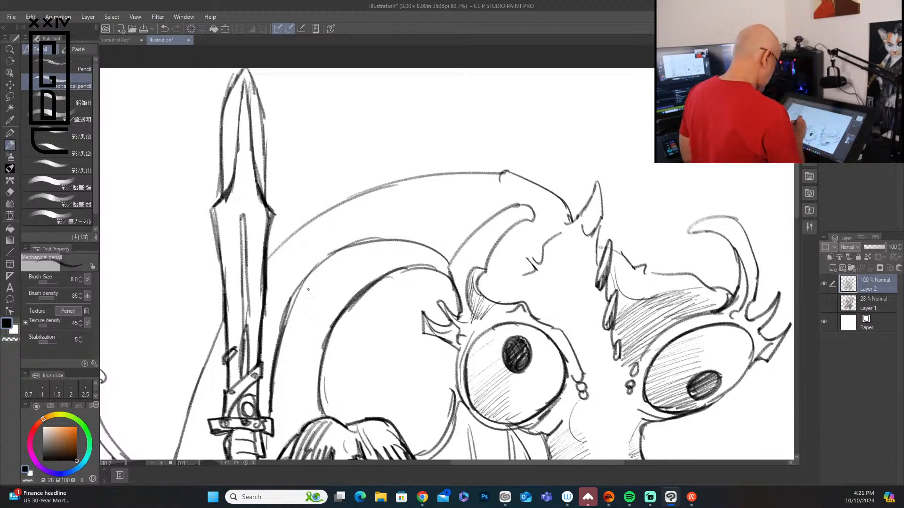
Hatch diagonal shading along the dragon's arched neck beside the raised sword
left_click_drag(308, 289, 367, 287)
left_click_drag(356, 256, 424, 265)
mouse_move(331, 328)
left_mouse_down()
mouse_move(283, 352)
mouse_move(287, 392)
left_mouse_up()
left_click_drag(335, 293, 303, 323)
mouse_move(342, 295)
left_mouse_down()
mouse_move(296, 335)
mouse_move(278, 383)
left_mouse_up()
left_click_drag(324, 347, 272, 407)
mouse_move(320, 372)
left_mouse_down()
mouse_move(273, 417)
mouse_move(274, 427)
left_mouse_up()
left_click_drag(315, 389, 271, 439)
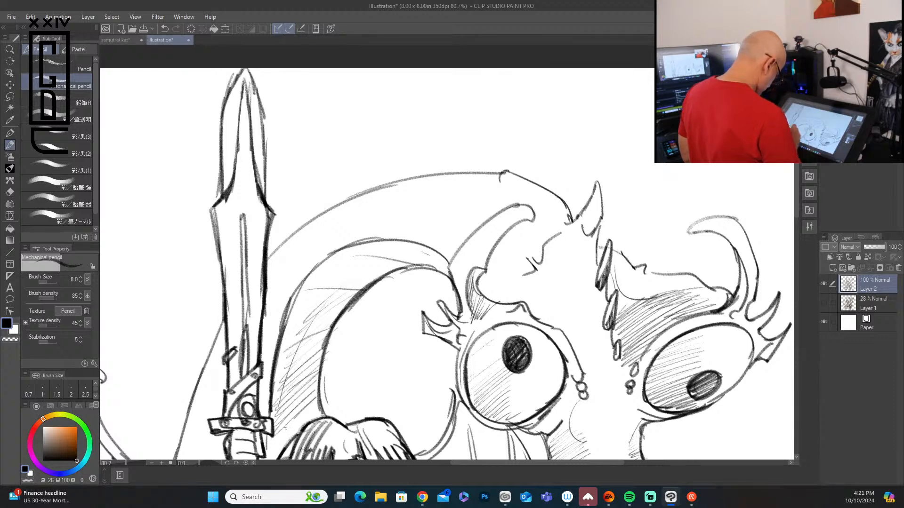
left_click_drag(319, 404, 277, 440)
left_click_drag(322, 416, 289, 437)
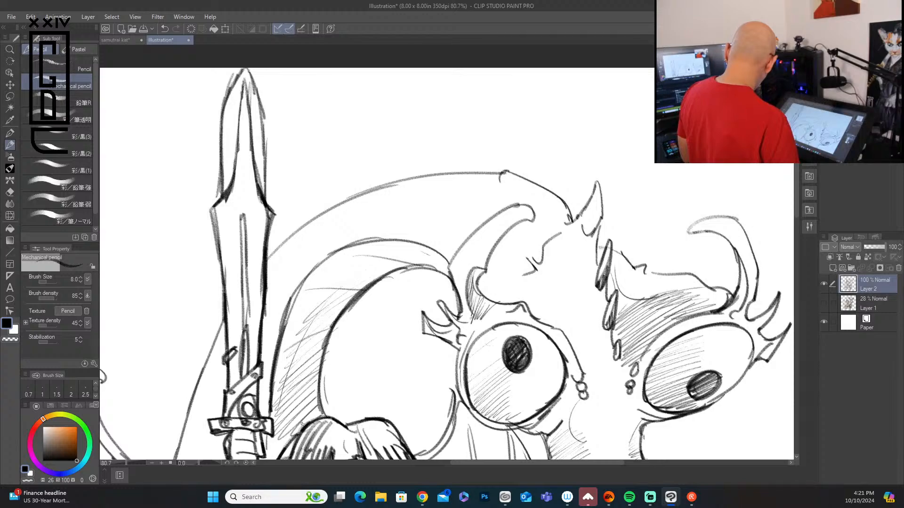
Hatch light shading on the braided warrior's cheek and chin, and touch up the areas around her eyes and headband
scroll(302, 424, "down", 11)
left_click_drag(796, 237, 786, 339)
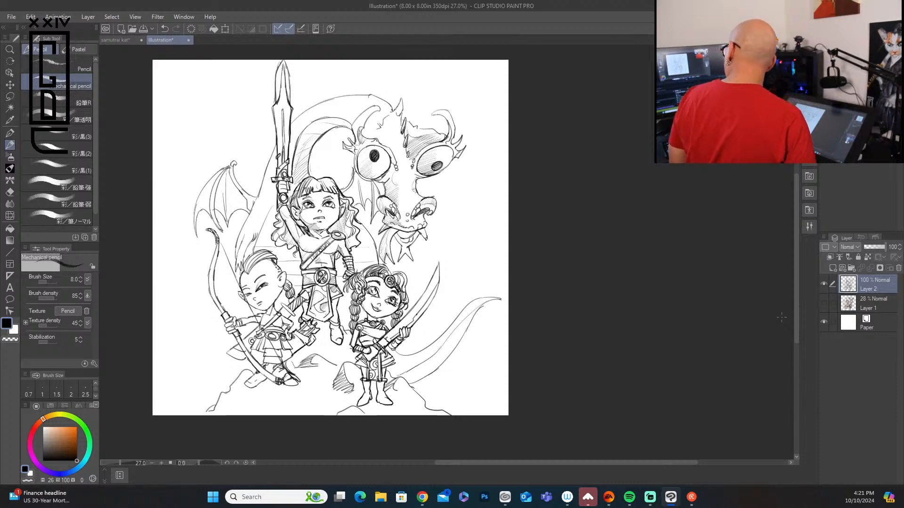
scroll(781, 317, "up", 8)
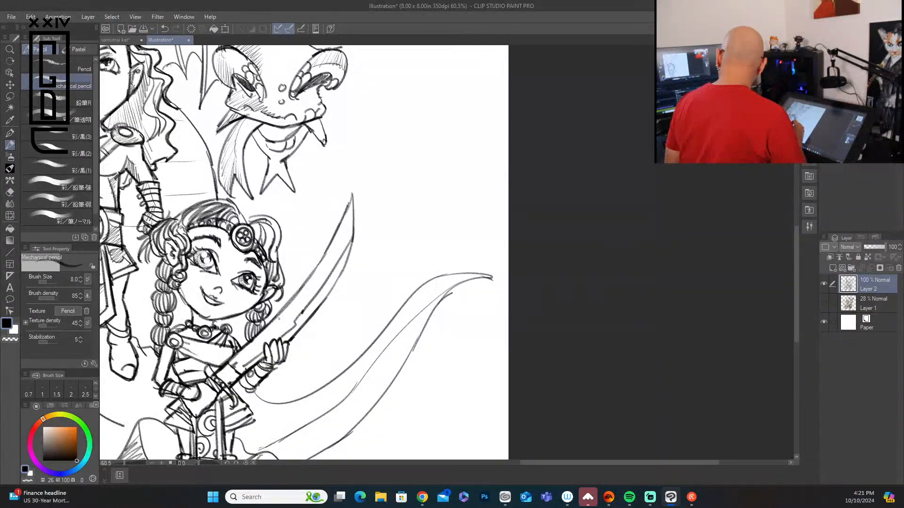
left_click_drag(315, 367, 520, 279)
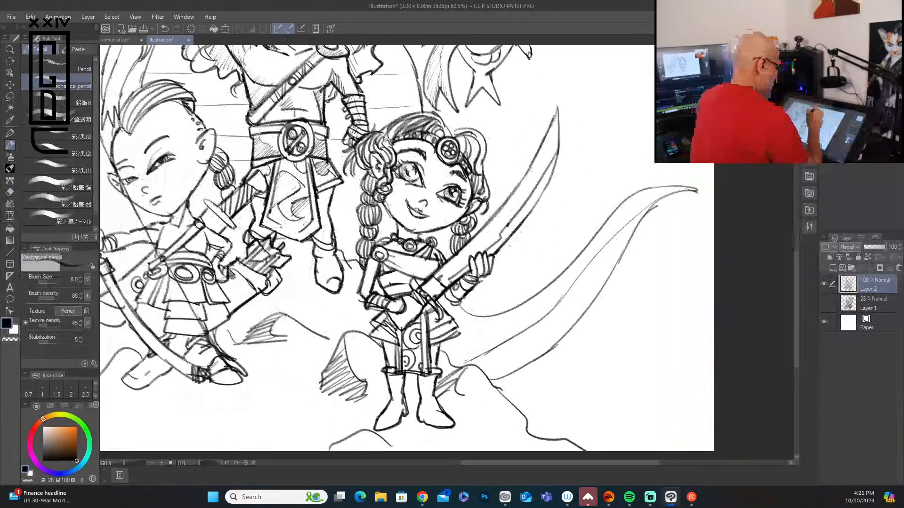
left_click_drag(388, 203, 408, 236)
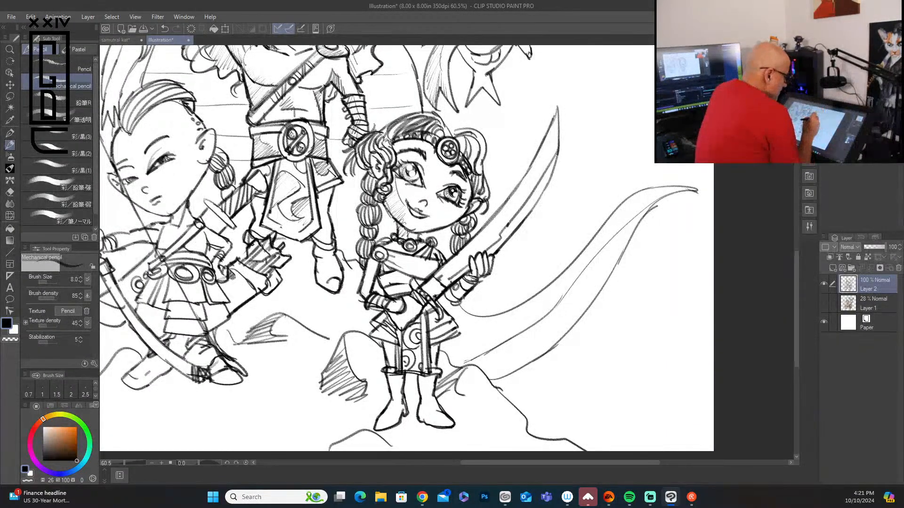
left_click_drag(437, 192, 451, 187)
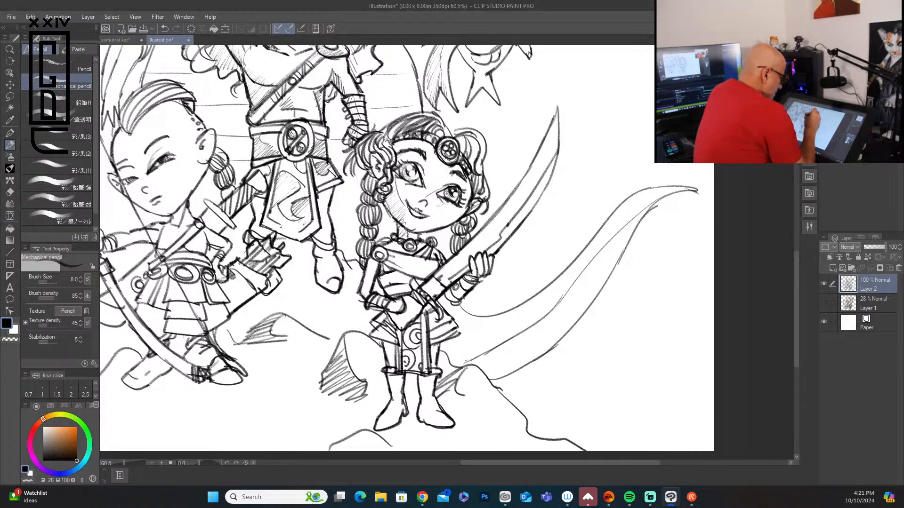
mouse_move(398, 160)
left_mouse_down()
mouse_move(414, 153)
mouse_move(407, 141)
left_mouse_up()
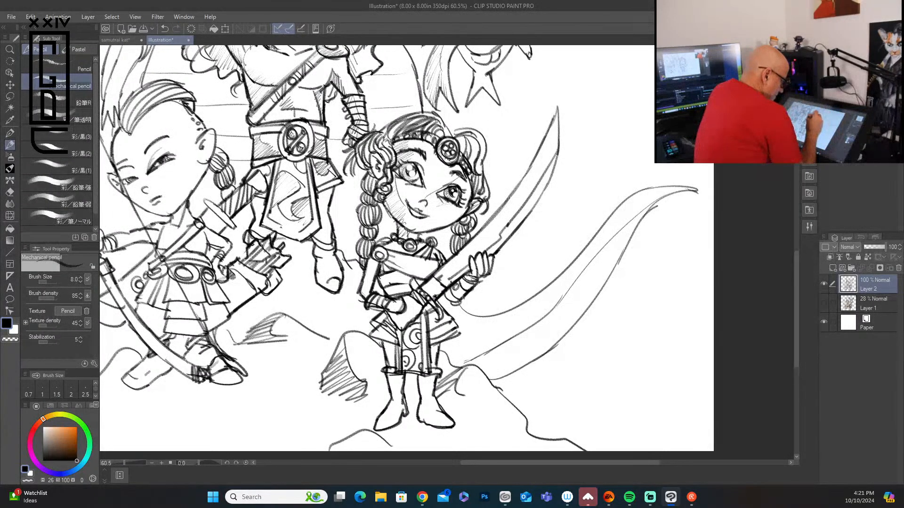
left_click_drag(445, 184, 460, 177)
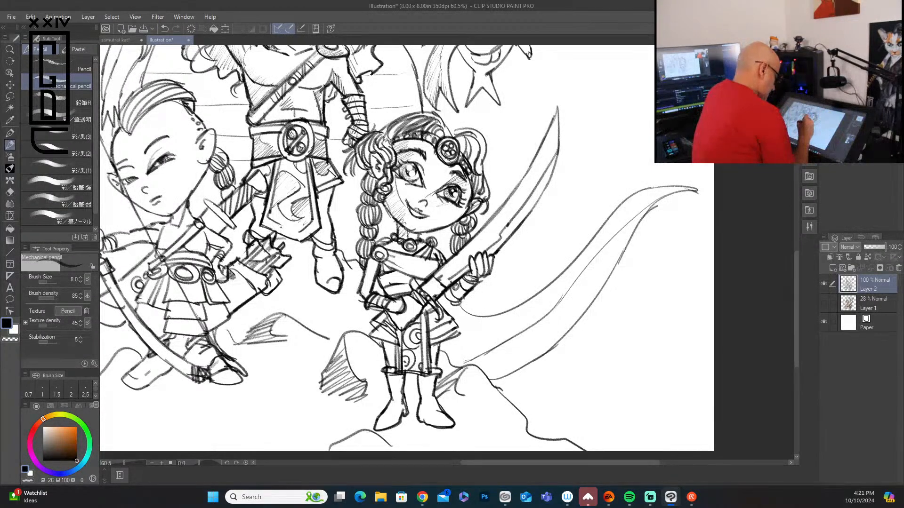
Hatch diagonal shading along the braided warrior's curved sword blade up to the tip, and touch up her upper arm
left_click_drag(375, 256, 370, 284)
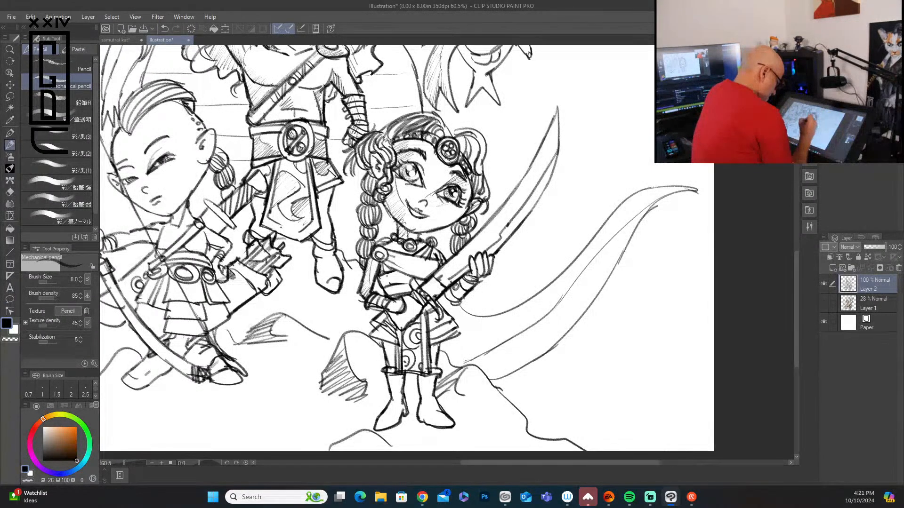
mouse_move(557, 142)
left_mouse_down()
mouse_move(473, 253)
mouse_move(438, 280)
left_mouse_up()
left_click_drag(556, 154, 440, 283)
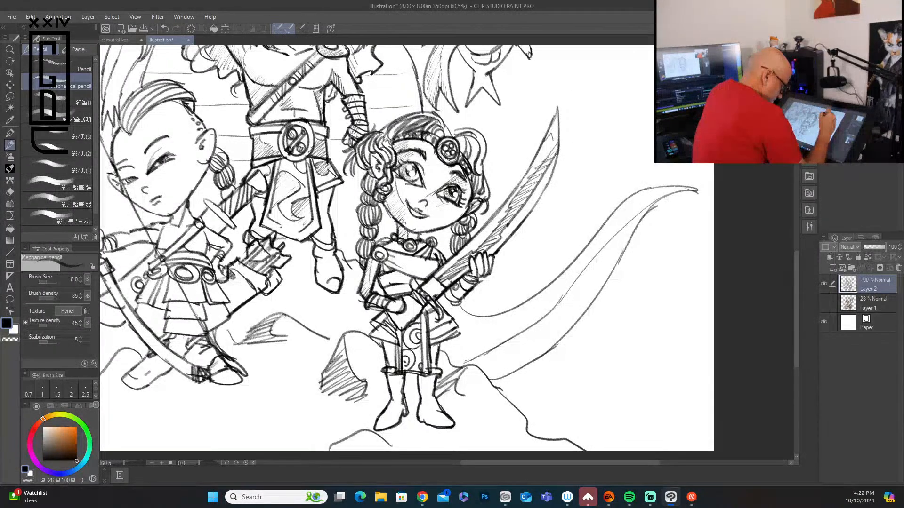
left_click_drag(557, 140, 550, 162)
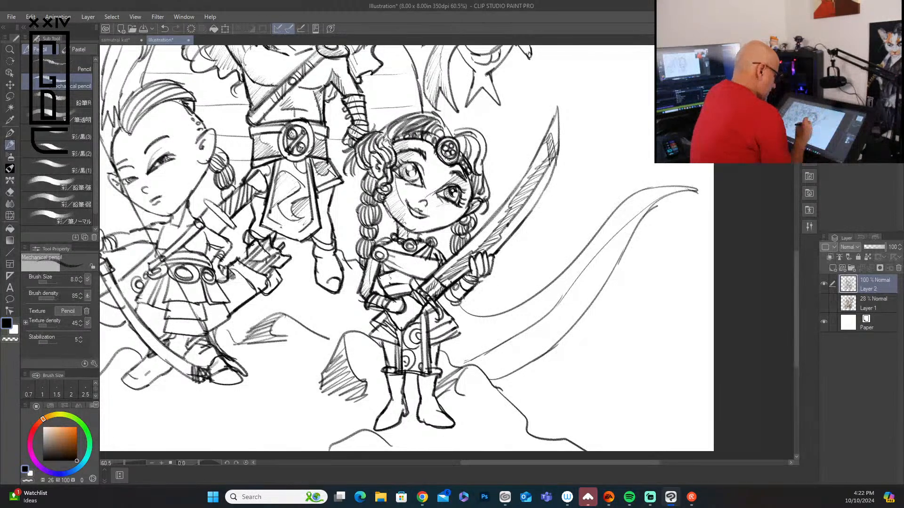
Hatch diagonal shading across the braided warrior's chest sash and the torso beneath it
left_click_drag(392, 276, 380, 283)
left_click_drag(399, 278, 384, 295)
left_click_drag(406, 290, 392, 296)
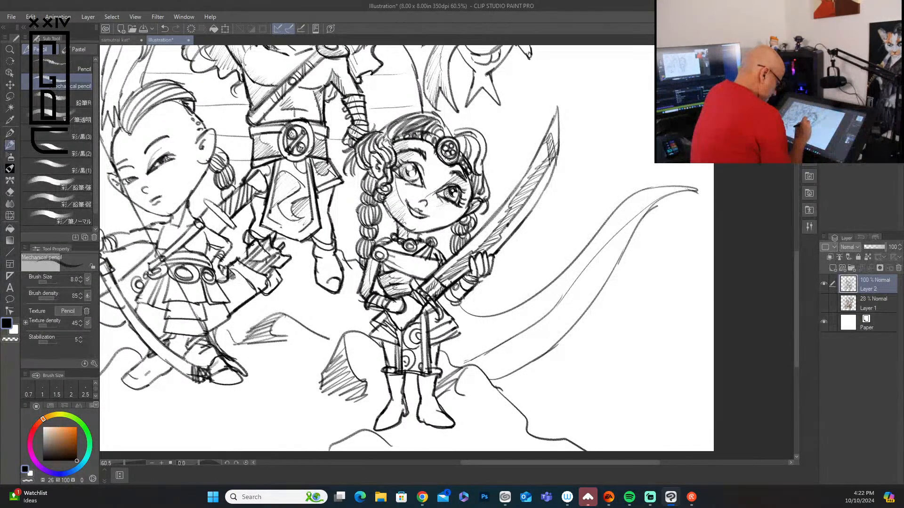
left_click_drag(398, 254, 384, 261)
left_click_drag(409, 258, 394, 270)
mouse_move(421, 264)
left_mouse_down()
mouse_move(405, 273)
mouse_move(412, 275)
left_mouse_up()
left_click_drag(433, 267, 424, 277)
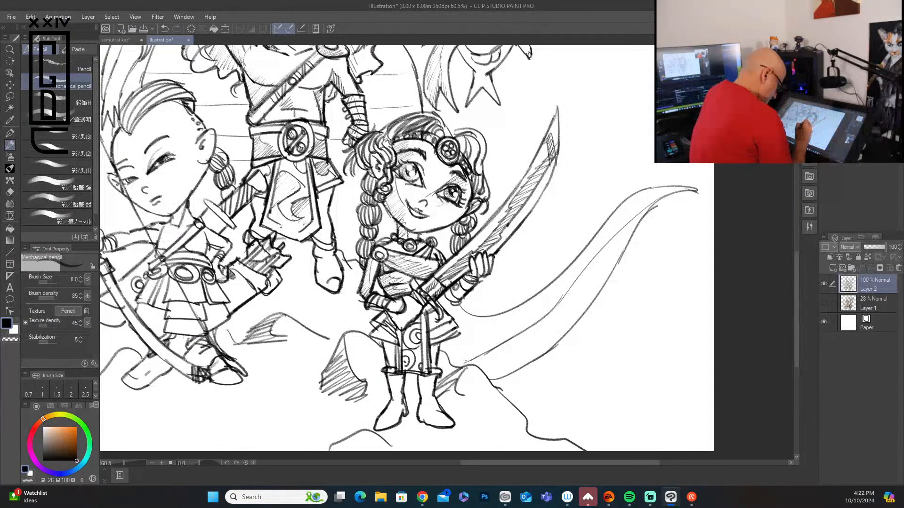
Hatch shading on the braided warrior's skirt, front panel and boots
left_click_drag(389, 318, 371, 333)
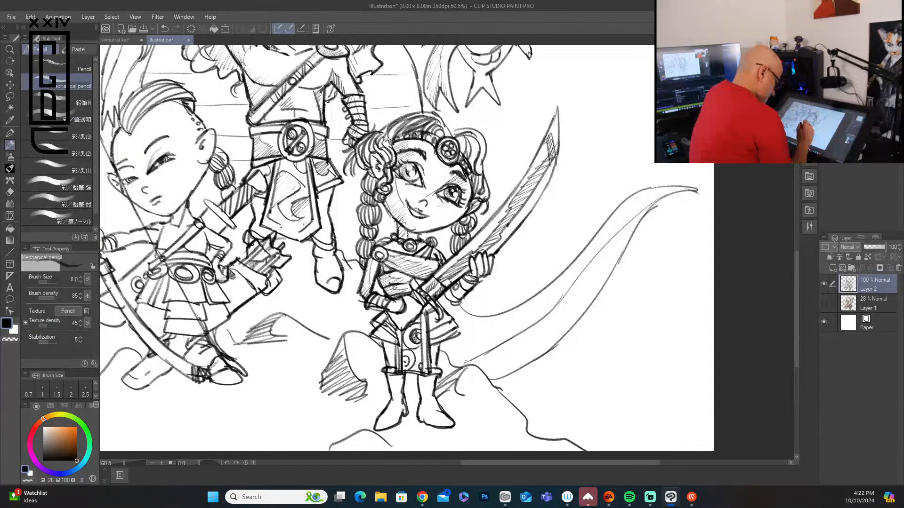
mouse_move(416, 350)
left_mouse_down()
mouse_move(382, 422)
mouse_move(395, 421)
left_mouse_up()
left_click_drag(423, 388, 425, 424)
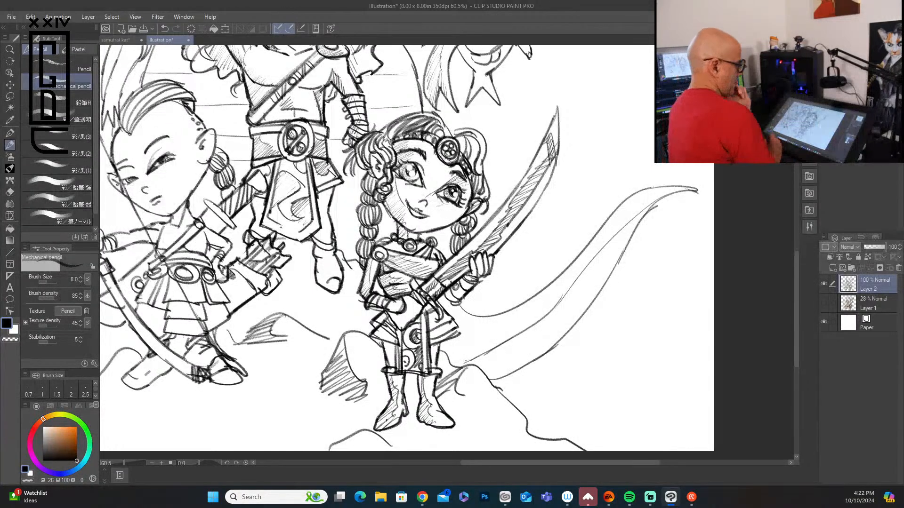
Hatch shading on the central warrior's legs beside and below the pointed front panel
left_click_drag(375, 200, 476, 276)
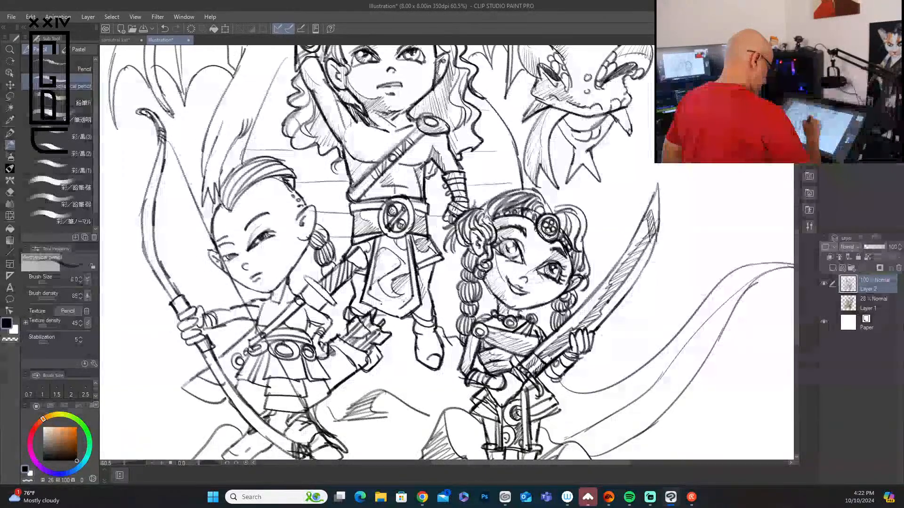
left_click_drag(417, 322, 429, 359)
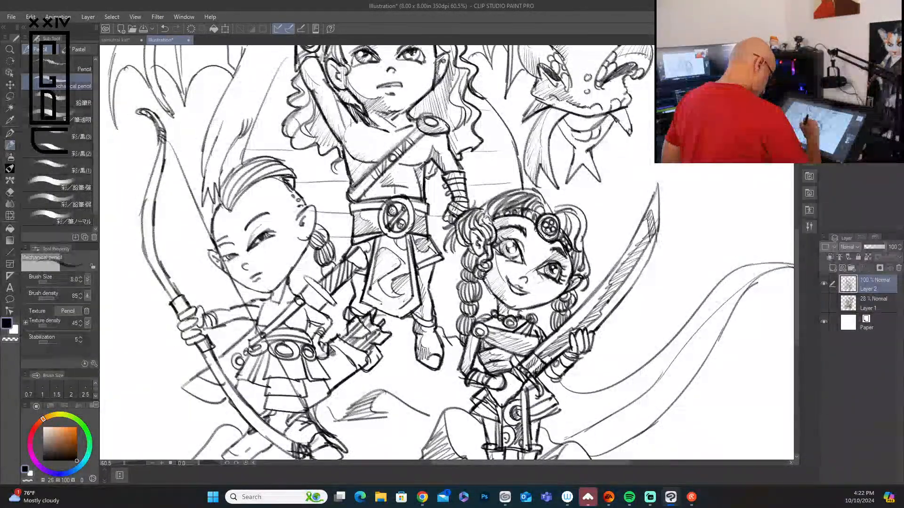
left_click_drag(365, 273, 354, 290)
left_click_drag(361, 284, 355, 304)
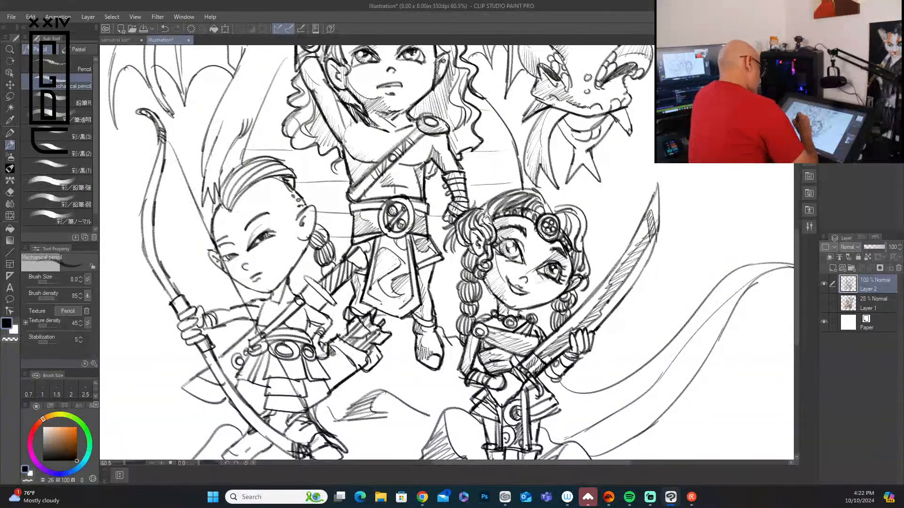
Hatch shading on the archer's neck, torso and belt, and across each layer of the tiered skirt
mouse_move(285, 278)
left_mouse_down()
mouse_move(322, 312)
mouse_move(307, 334)
left_mouse_up()
mouse_move(265, 303)
left_mouse_down()
mouse_move(258, 325)
mouse_move(285, 330)
left_mouse_up()
mouse_move(304, 319)
left_mouse_down()
mouse_move(294, 331)
mouse_move(307, 331)
mouse_move(281, 360)
mouse_move(298, 361)
mouse_move(284, 355)
mouse_move(265, 379)
mouse_move(274, 370)
left_mouse_up()
left_click_drag(277, 361, 266, 374)
left_click_drag(282, 365, 268, 379)
mouse_move(292, 369)
left_mouse_down()
mouse_move(276, 389)
mouse_move(269, 385)
left_mouse_up()
left_click_drag(280, 380, 267, 398)
mouse_move(294, 386)
left_mouse_down()
mouse_move(273, 397)
mouse_move(284, 399)
left_mouse_up()
left_click_drag(298, 389, 265, 411)
mouse_move(288, 404)
left_mouse_down()
mouse_move(273, 411)
mouse_move(281, 412)
left_mouse_up()
left_click_drag(299, 406, 288, 412)
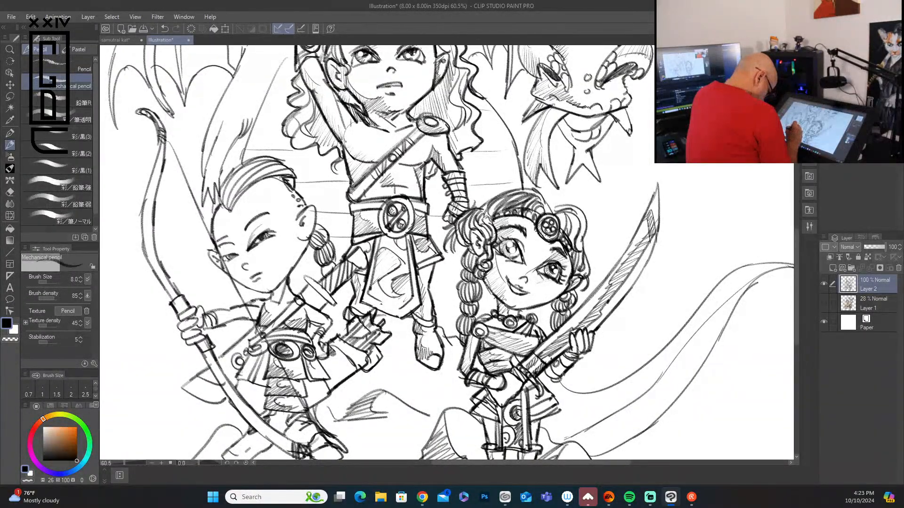
mouse_move(321, 363)
left_mouse_down()
mouse_move(307, 376)
mouse_move(312, 406)
left_mouse_up()
left_click_drag(327, 389, 317, 404)
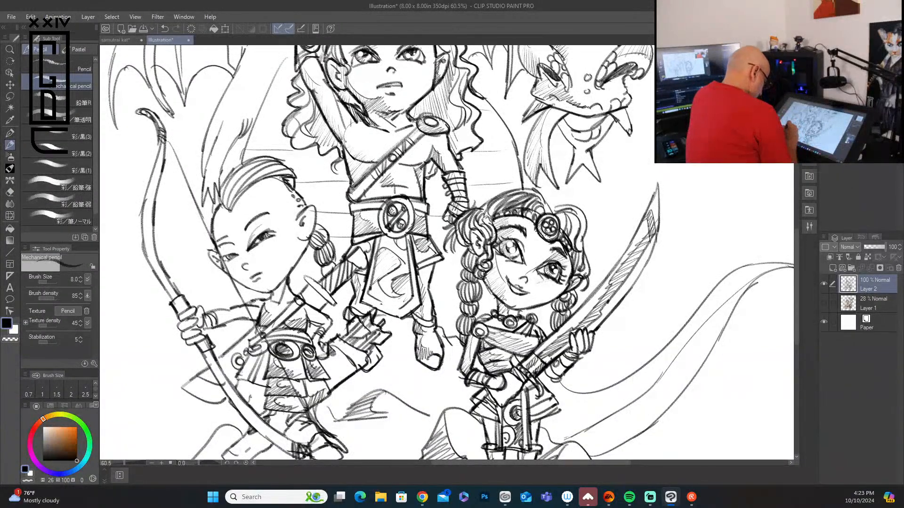
Hatch shading on the archer's legs, the cloth flaring out behind the bow, and the bow arm
mouse_move(259, 400)
left_mouse_down()
mouse_move(248, 448)
mouse_move(227, 459)
mouse_move(240, 459)
left_mouse_up()
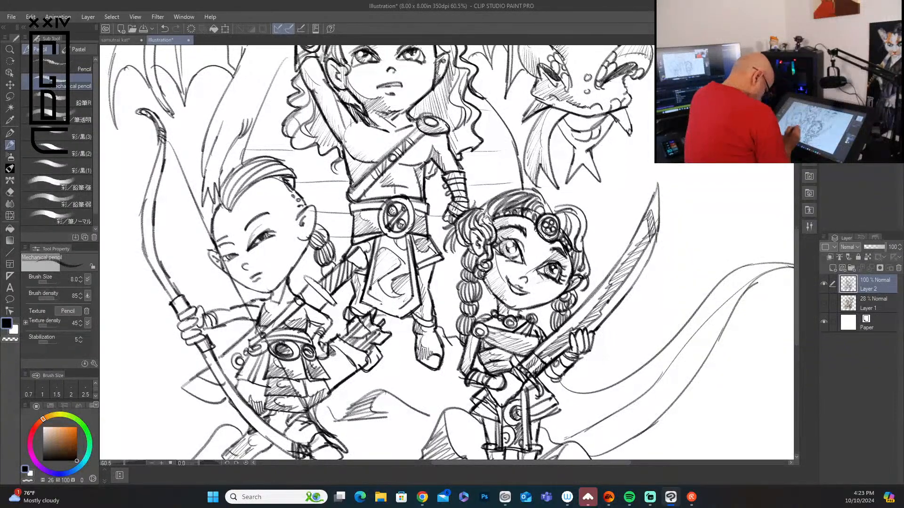
left_click_drag(302, 420, 293, 440)
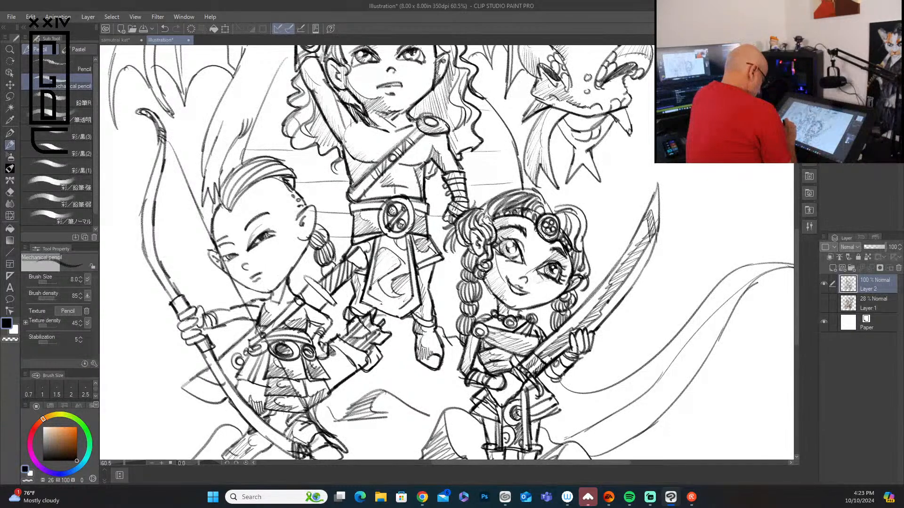
mouse_move(231, 402)
left_mouse_down()
mouse_move(225, 384)
mouse_move(238, 384)
mouse_move(198, 379)
mouse_move(208, 384)
mouse_move(205, 401)
left_mouse_up()
left_click_drag(221, 386, 216, 401)
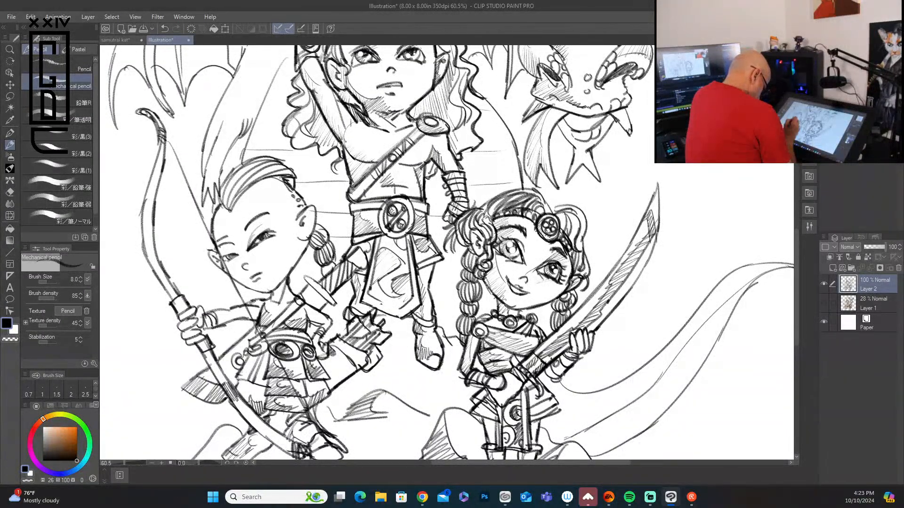
left_click_drag(257, 326, 223, 366)
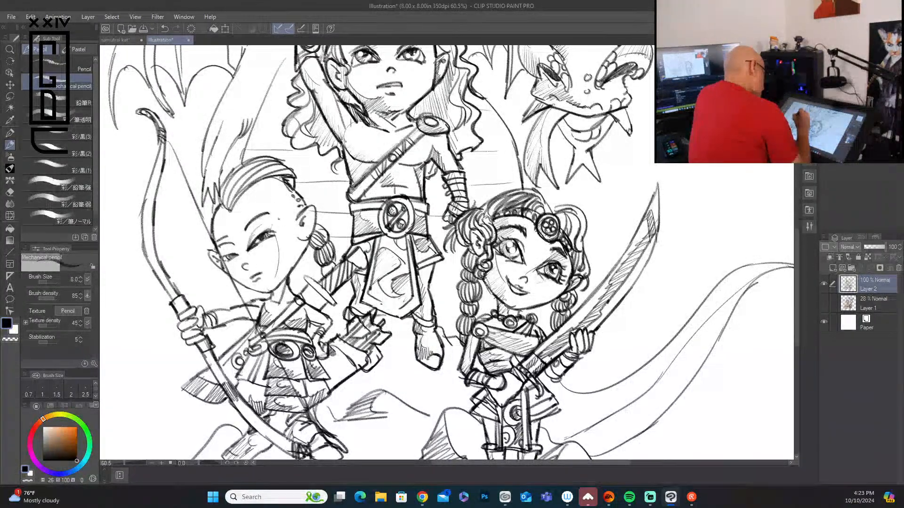
Hatch light shading down the shaved side of the archer's head and cheek, and around the far eye
mouse_move(299, 212)
left_mouse_down()
mouse_move(279, 240)
mouse_move(272, 290)
left_mouse_up()
mouse_move(301, 202)
left_mouse_down()
mouse_move(276, 233)
mouse_move(266, 201)
left_mouse_up()
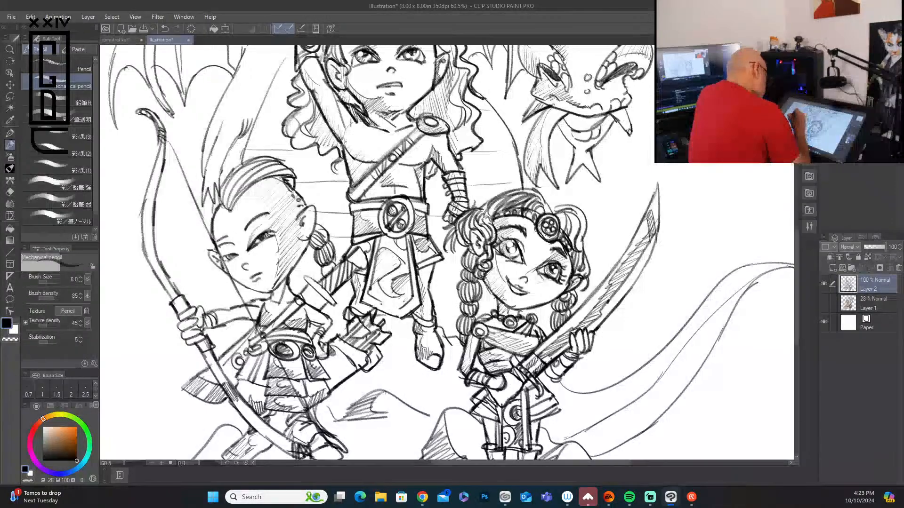
left_click_drag(223, 244, 218, 253)
mouse_move(228, 244)
left_mouse_down()
mouse_move(221, 256)
mouse_move(265, 230)
mouse_move(237, 253)
left_mouse_up()
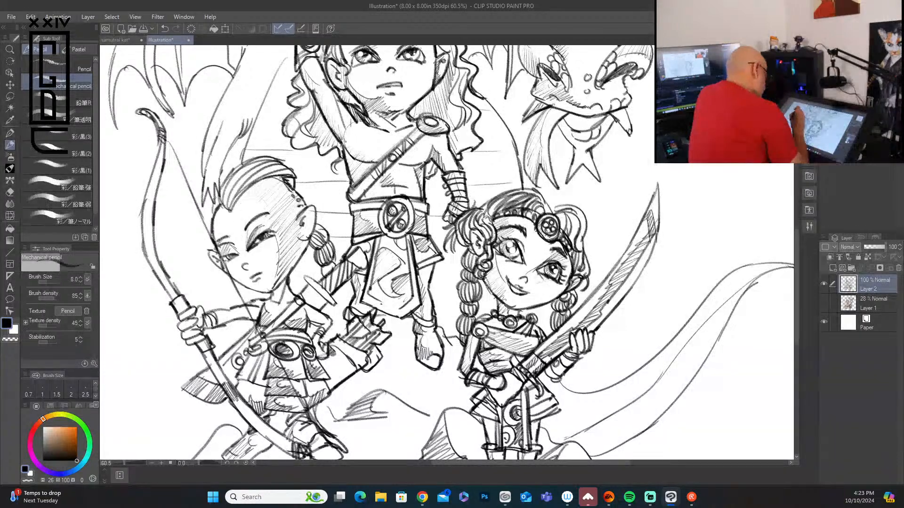
Darken the archer's eyebrow and swept-back hair strands, and reinforce the outline of the face and ear
mouse_move(247, 230)
left_mouse_down()
mouse_move(264, 215)
mouse_move(227, 197)
mouse_move(251, 185)
mouse_move(258, 166)
left_mouse_up()
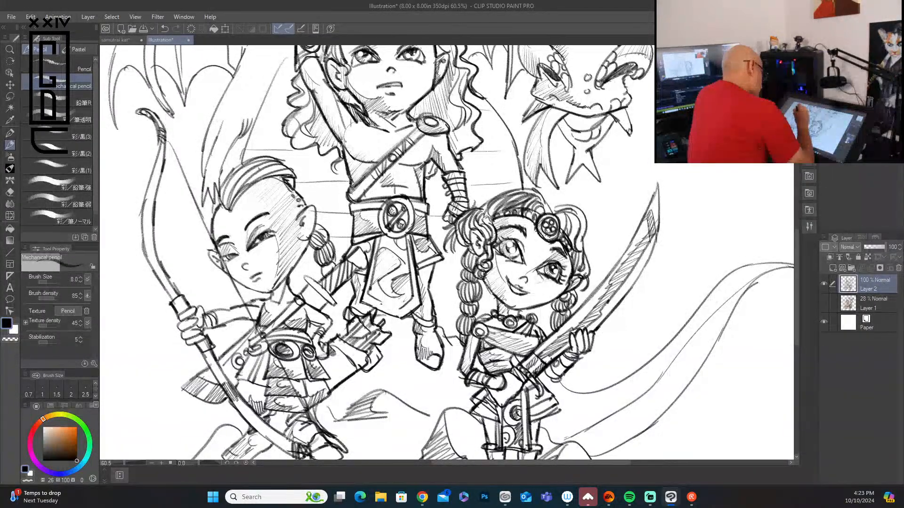
mouse_move(235, 207)
left_mouse_down()
mouse_move(263, 170)
mouse_move(281, 162)
mouse_move(286, 175)
left_mouse_up()
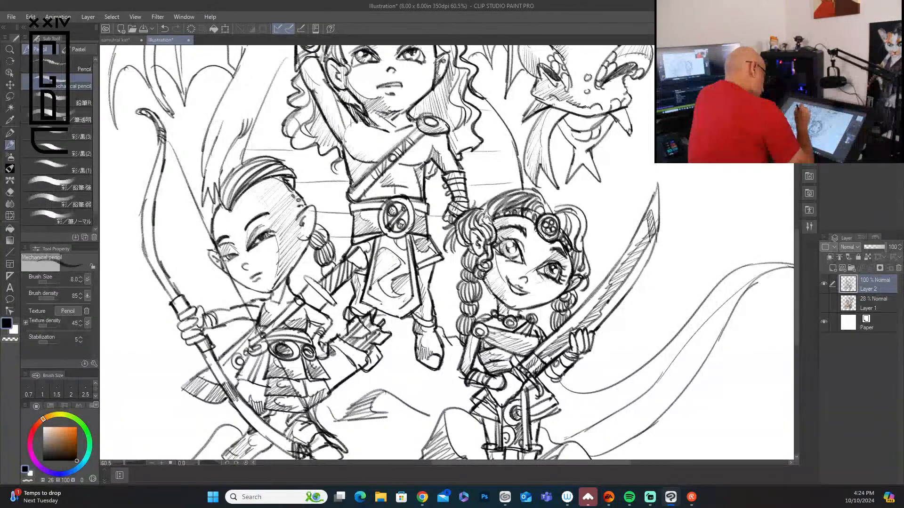
mouse_move(245, 200)
left_mouse_down()
mouse_move(219, 172)
mouse_move(276, 154)
mouse_move(222, 200)
mouse_move(212, 234)
left_mouse_up()
left_click_drag(244, 161, 291, 176)
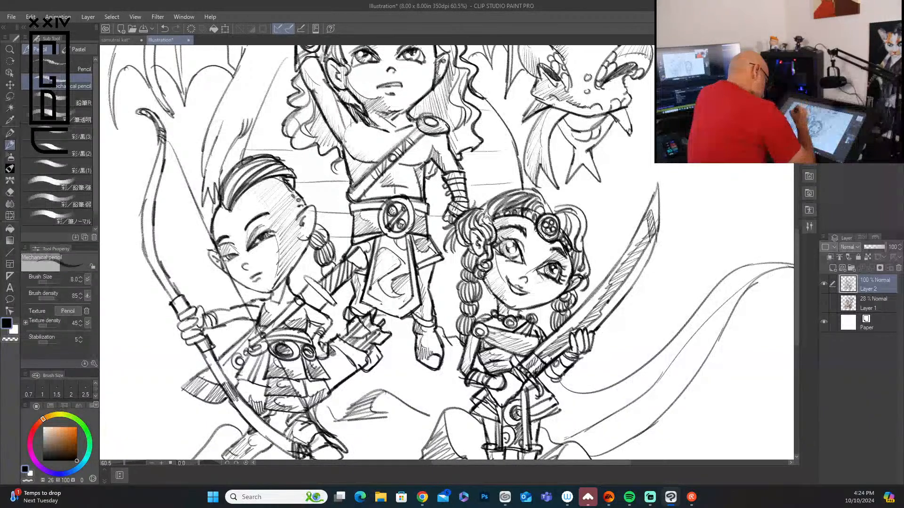
mouse_move(210, 252)
left_mouse_down()
mouse_move(251, 289)
mouse_move(296, 287)
left_mouse_up()
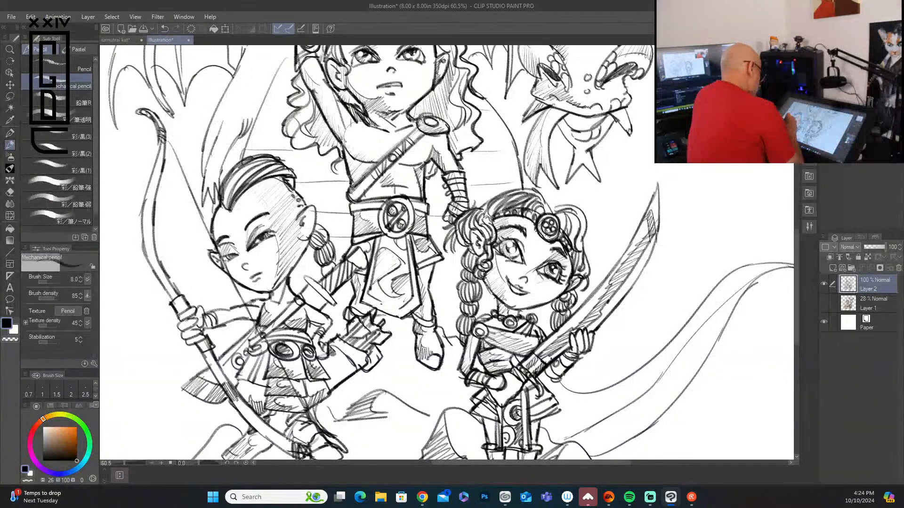
Reinforce the outlines of the archer's bow hand, belt and tunic, and deepen the shading beside the belt
mouse_move(182, 333)
left_mouse_down()
mouse_move(201, 345)
mouse_move(206, 305)
left_mouse_up()
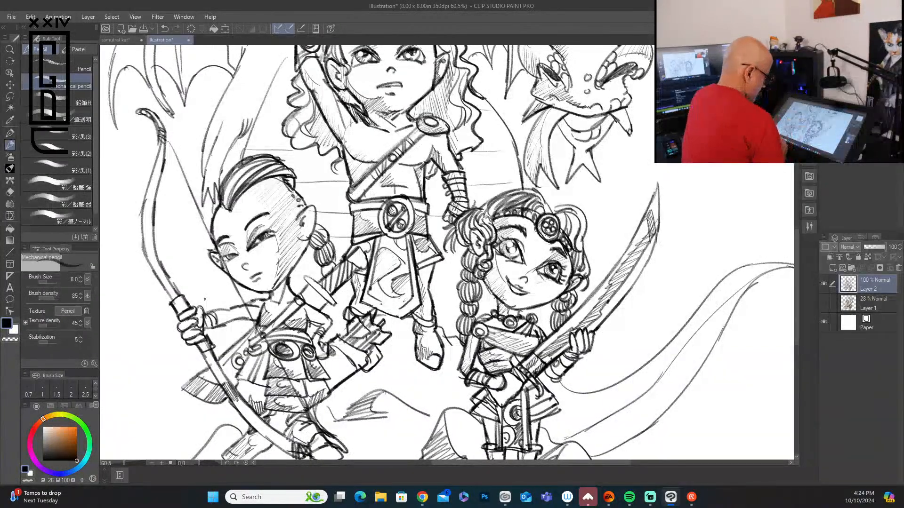
left_click_drag(314, 364, 329, 346)
mouse_move(316, 369)
left_mouse_down()
mouse_move(329, 362)
mouse_move(312, 345)
mouse_move(271, 334)
left_mouse_up()
mouse_move(298, 306)
left_mouse_down()
mouse_move(249, 344)
mouse_move(234, 382)
mouse_move(264, 387)
left_mouse_up()
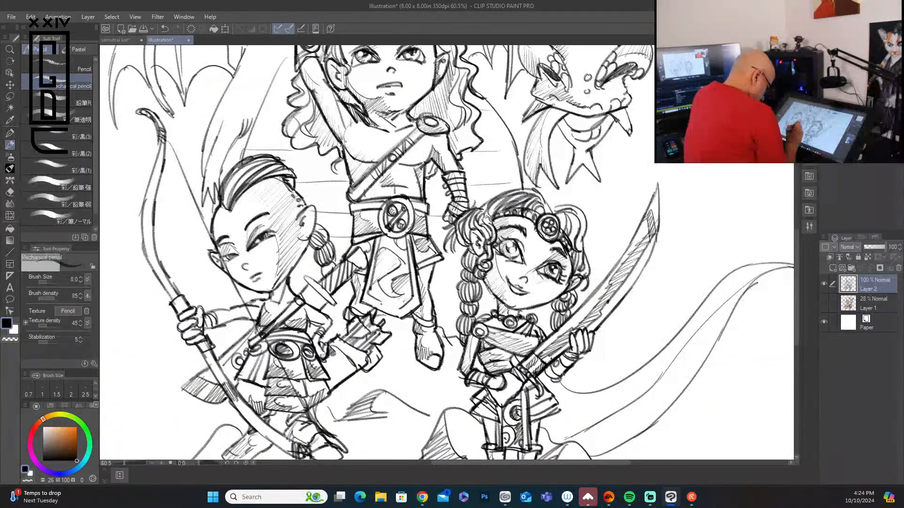
mouse_move(264, 352)
left_mouse_down()
mouse_move(255, 380)
mouse_move(236, 377)
mouse_move(249, 365)
left_mouse_up()
left_click_drag(261, 355, 252, 368)
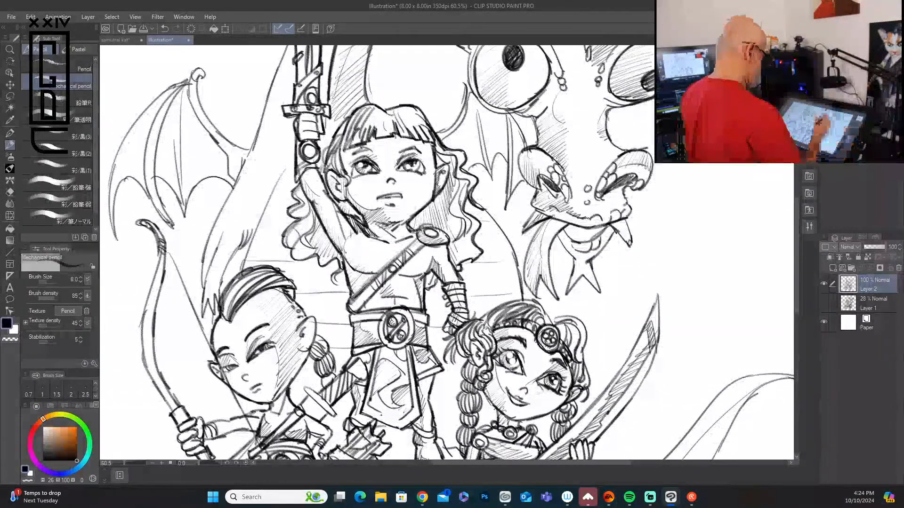
Hatch diagonal shading on the dragon's body behind the warriors, filling the gaps on both sides of the central figure
mouse_move(281, 168)
left_mouse_down()
mouse_move(269, 242)
mouse_move(249, 256)
mouse_move(276, 254)
mouse_move(327, 301)
mouse_move(338, 296)
mouse_move(347, 341)
left_mouse_up()
mouse_move(305, 361)
left_mouse_down()
mouse_move(302, 395)
mouse_move(320, 380)
left_mouse_up()
mouse_move(348, 352)
left_mouse_down()
mouse_move(333, 376)
mouse_move(331, 435)
left_mouse_up()
mouse_move(456, 365)
left_mouse_down()
mouse_move(435, 382)
mouse_move(444, 450)
left_mouse_up()
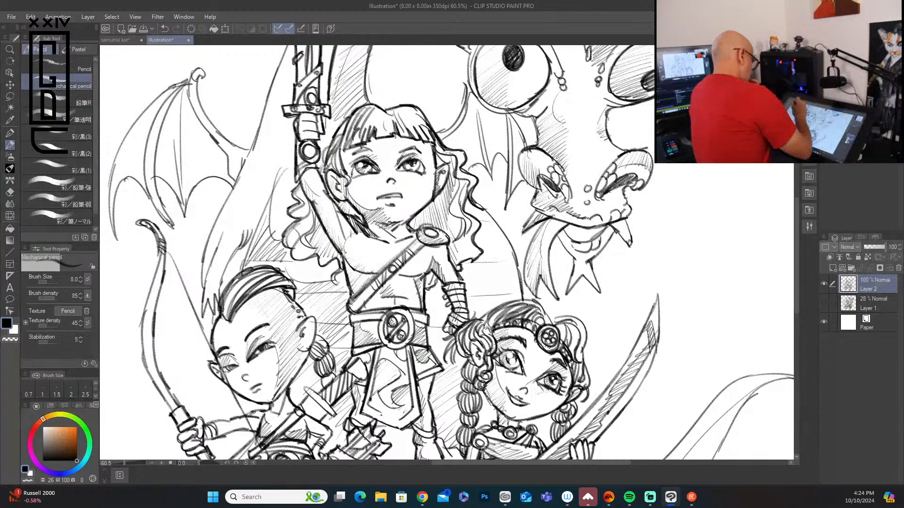
Hatch long shading strokes down each membrane section of the dragon's wing above the archer's bow
mouse_move(160, 93)
left_mouse_down()
mouse_move(131, 137)
mouse_move(163, 96)
mouse_move(139, 145)
mouse_move(148, 144)
mouse_move(133, 177)
left_mouse_up()
mouse_move(148, 160)
left_mouse_down()
mouse_move(135, 184)
mouse_move(140, 199)
left_mouse_up()
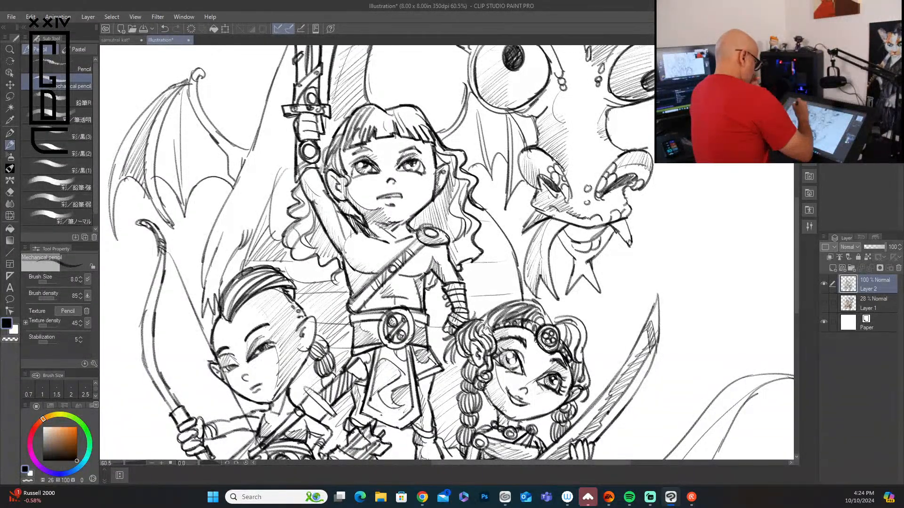
mouse_move(175, 101)
left_mouse_down()
mouse_move(157, 182)
mouse_move(162, 174)
left_mouse_up()
mouse_move(175, 120)
left_mouse_down()
mouse_move(166, 182)
mouse_move(177, 195)
left_mouse_up()
left_click_drag(189, 92, 183, 182)
mouse_move(194, 97)
left_mouse_down()
mouse_move(186, 160)
mouse_move(197, 160)
left_mouse_up()
left_click_drag(200, 120, 213, 167)
left_click_drag(209, 137, 232, 180)
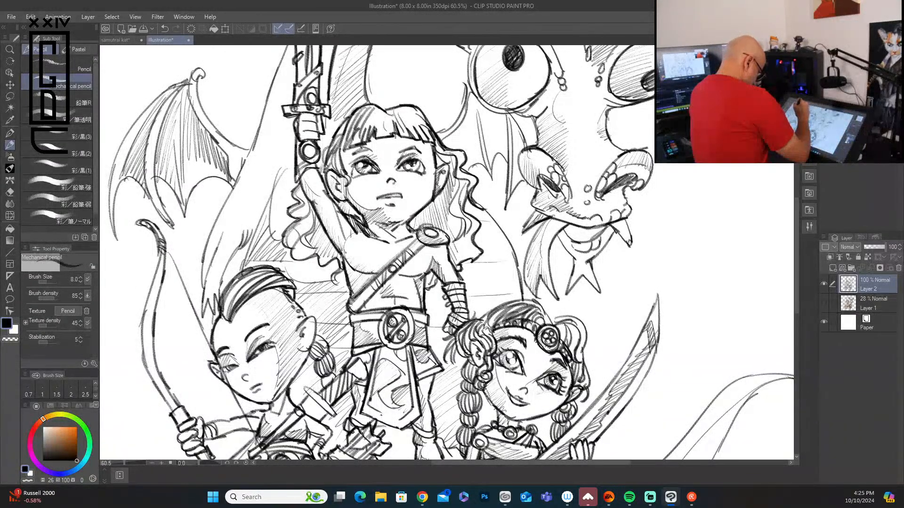
mouse_move(252, 143)
left_mouse_down()
mouse_move(234, 181)
mouse_move(237, 171)
left_mouse_up()
left_click_drag(240, 172, 233, 187)
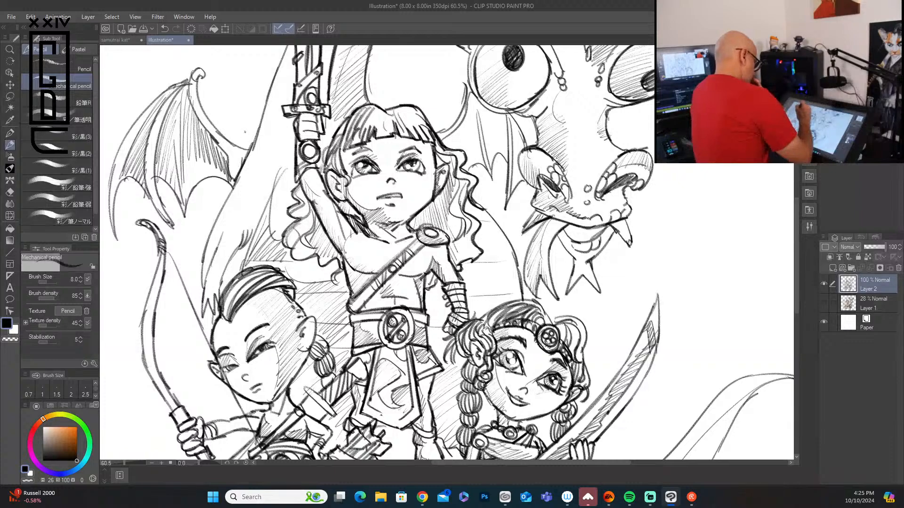
Hatch shading down the membrane of the dragon's other wing beside its snout, and reinforce the adjacent eye's outline
left_click_drag(473, 100, 464, 149)
left_click_drag(467, 125, 454, 148)
left_click_drag(462, 129, 450, 147)
left_click_drag(485, 103, 478, 149)
left_click_drag(491, 107, 488, 142)
left_click_drag(499, 114, 497, 143)
mouse_move(507, 117)
left_mouse_down()
mouse_move(501, 143)
mouse_move(512, 154)
left_mouse_up()
left_click_drag(518, 124, 513, 154)
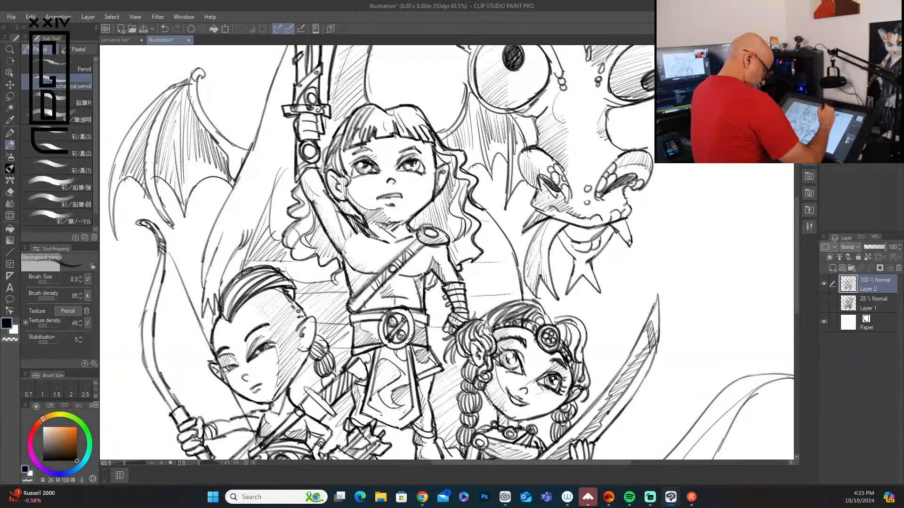
left_click_drag(469, 69, 471, 112)
mouse_move(498, 107)
left_mouse_down()
mouse_move(484, 115)
mouse_move(504, 115)
left_mouse_up()
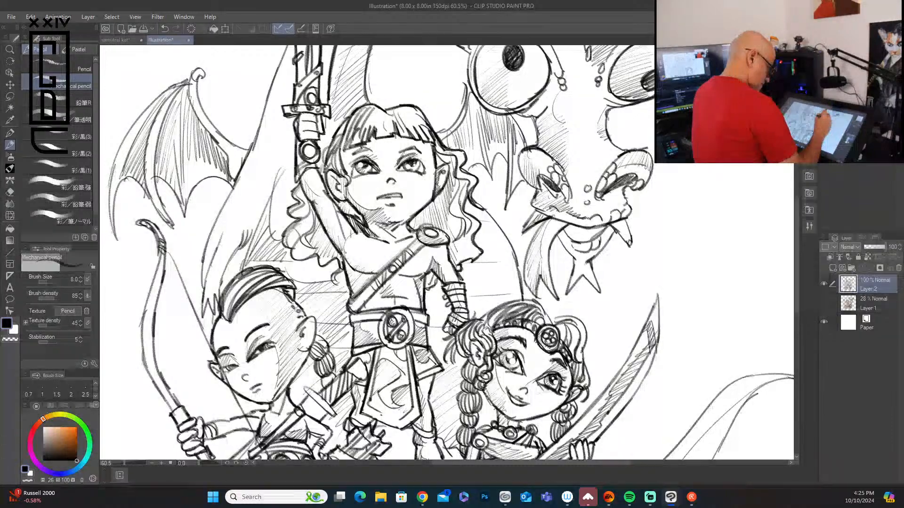
mouse_move(524, 150)
left_mouse_down()
mouse_move(518, 174)
mouse_move(545, 195)
mouse_move(519, 233)
left_mouse_up()
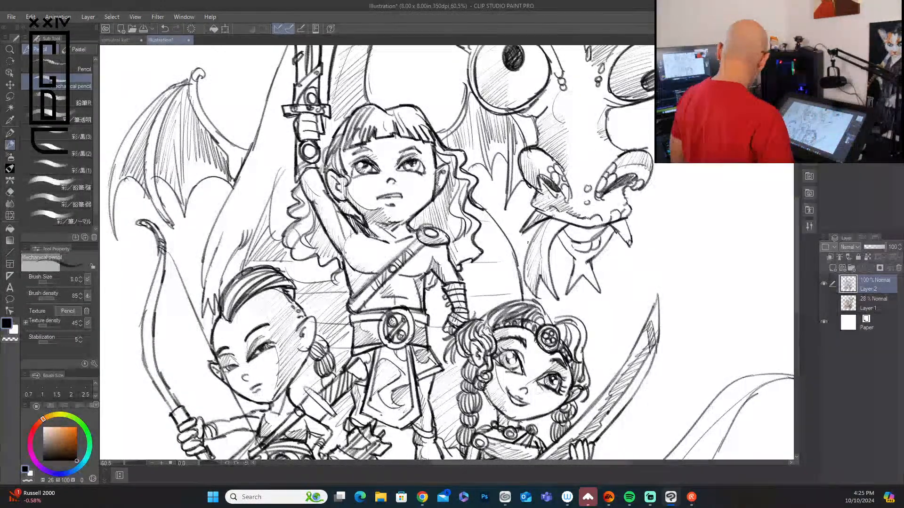
Display only the rough sketch on Layer 1 at 100% opacity, and switch back to showing only Layer 2's line art
scroll(528, 243, "up", 1)
scroll(528, 242, "down", 3)
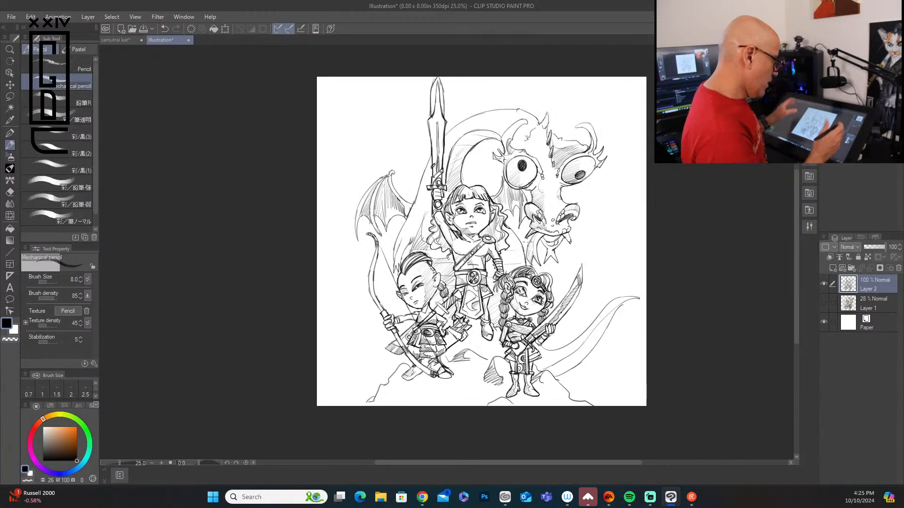
left_click(824, 302)
left_click(823, 283)
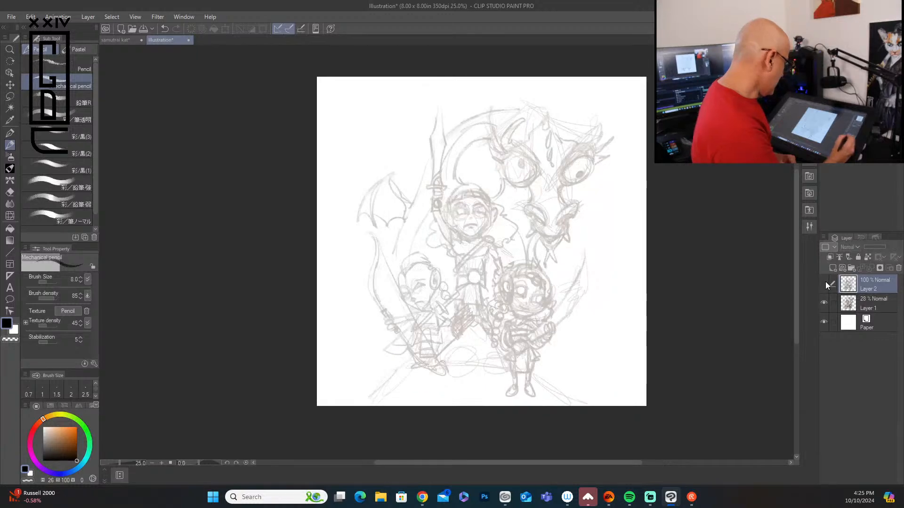
left_click(873, 303)
left_click_drag(871, 247, 884, 246)
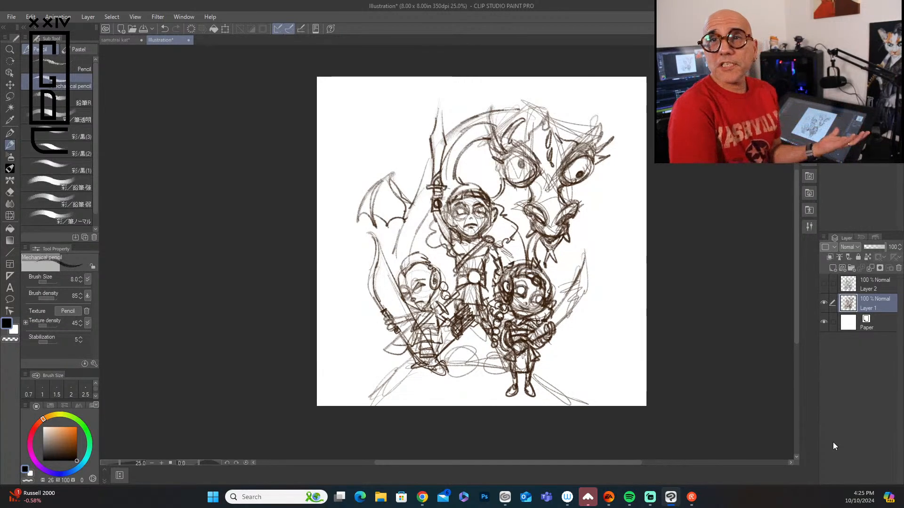
left_click(824, 302)
left_click(824, 284)
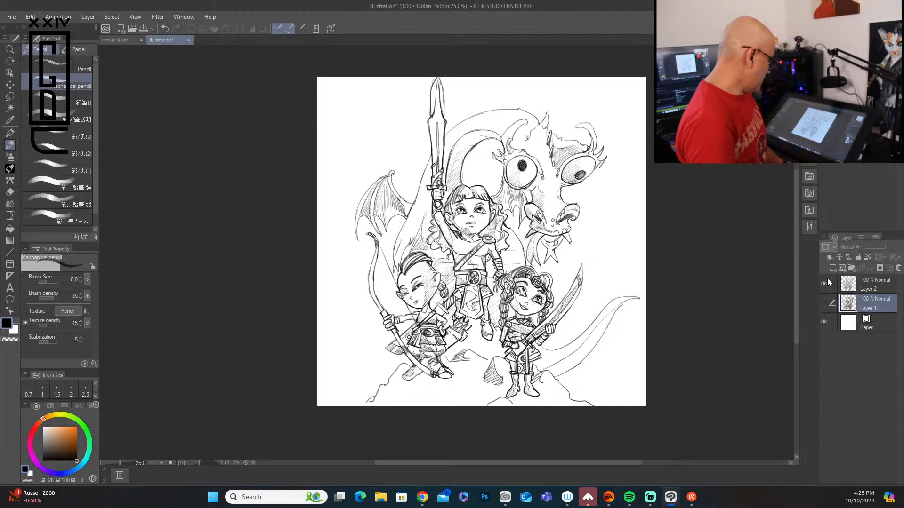